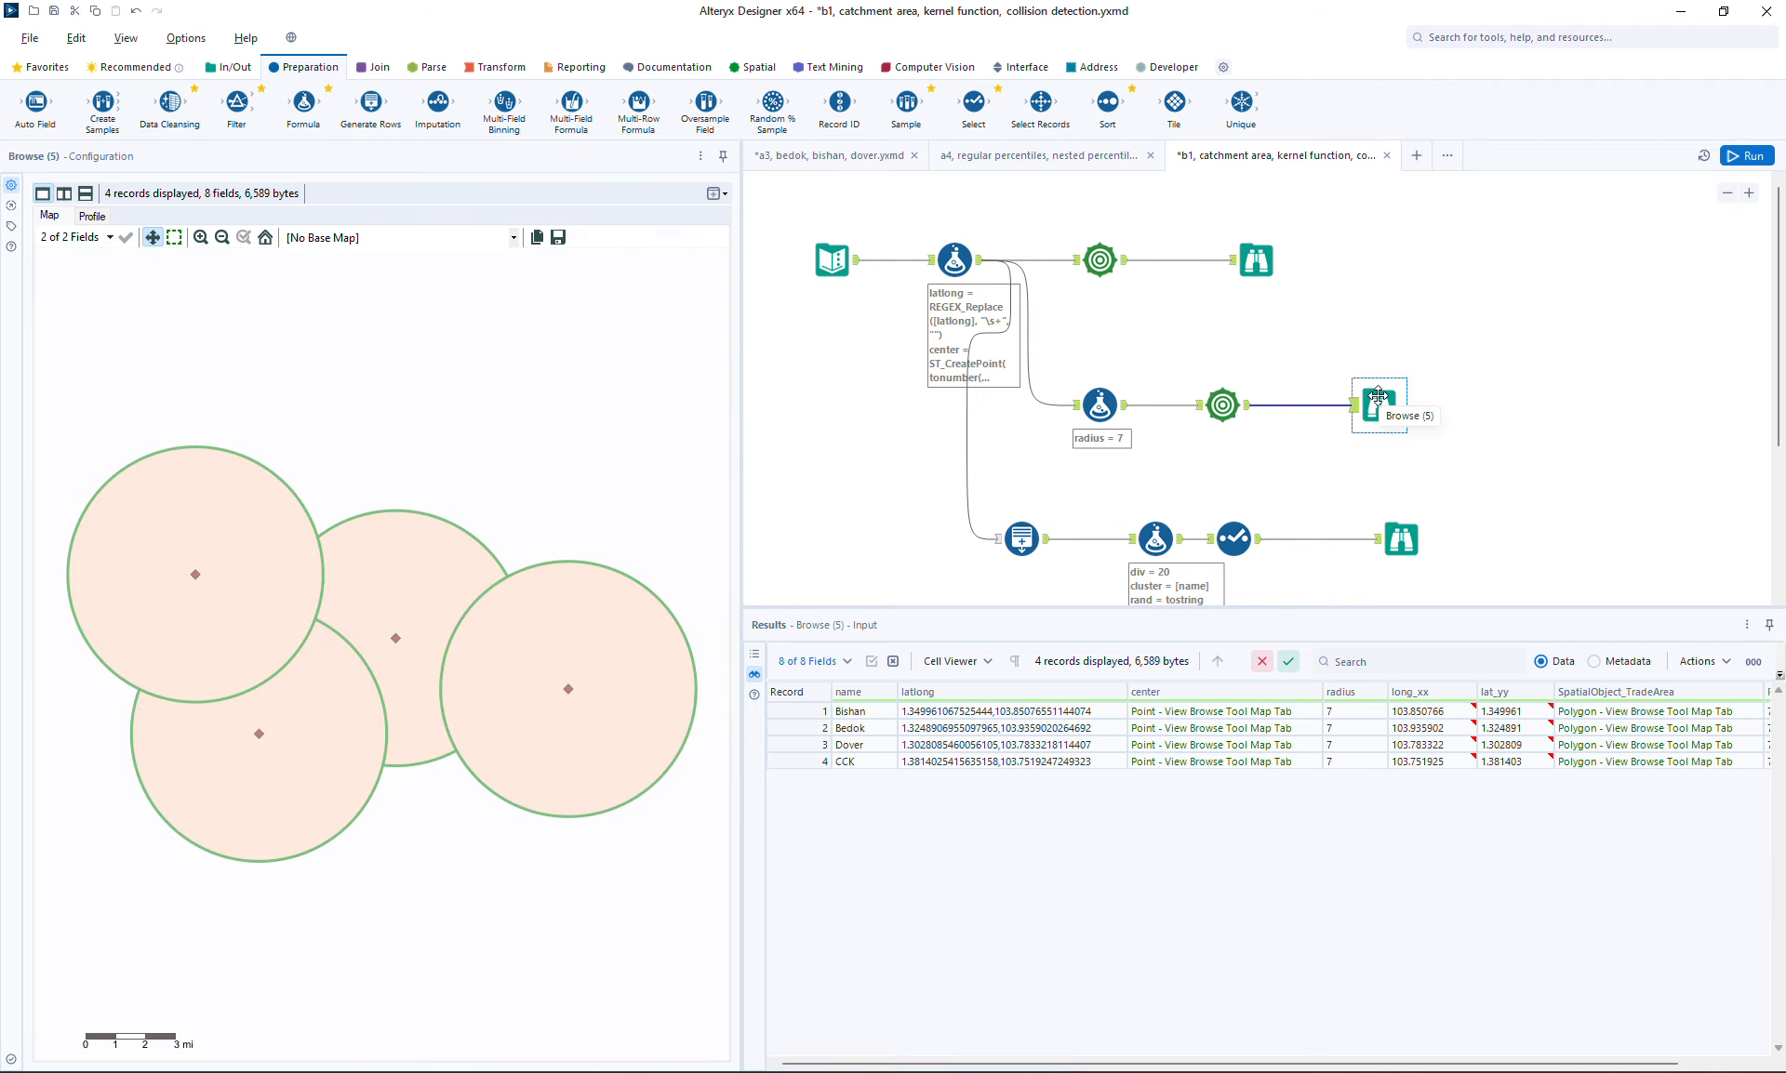
Inspect the generated points and the catchment circle outputs of the workflow
click(1401, 540)
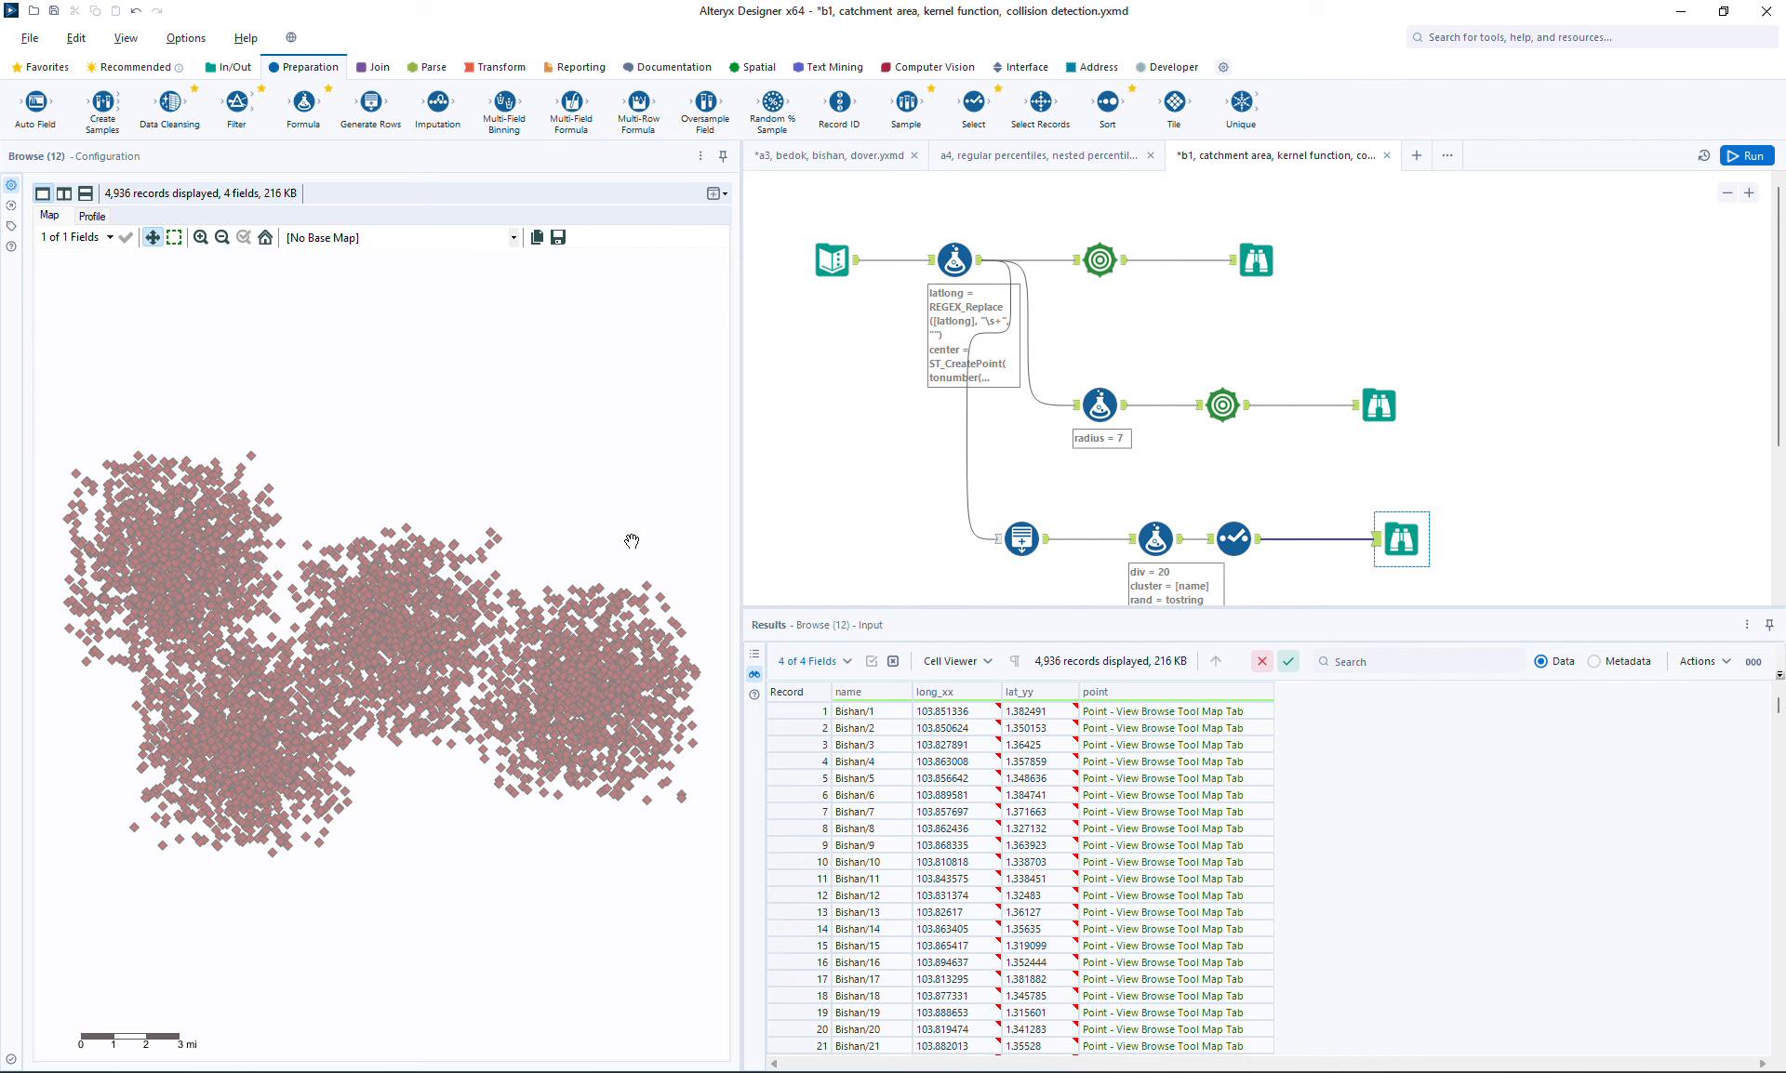
click(1246, 262)
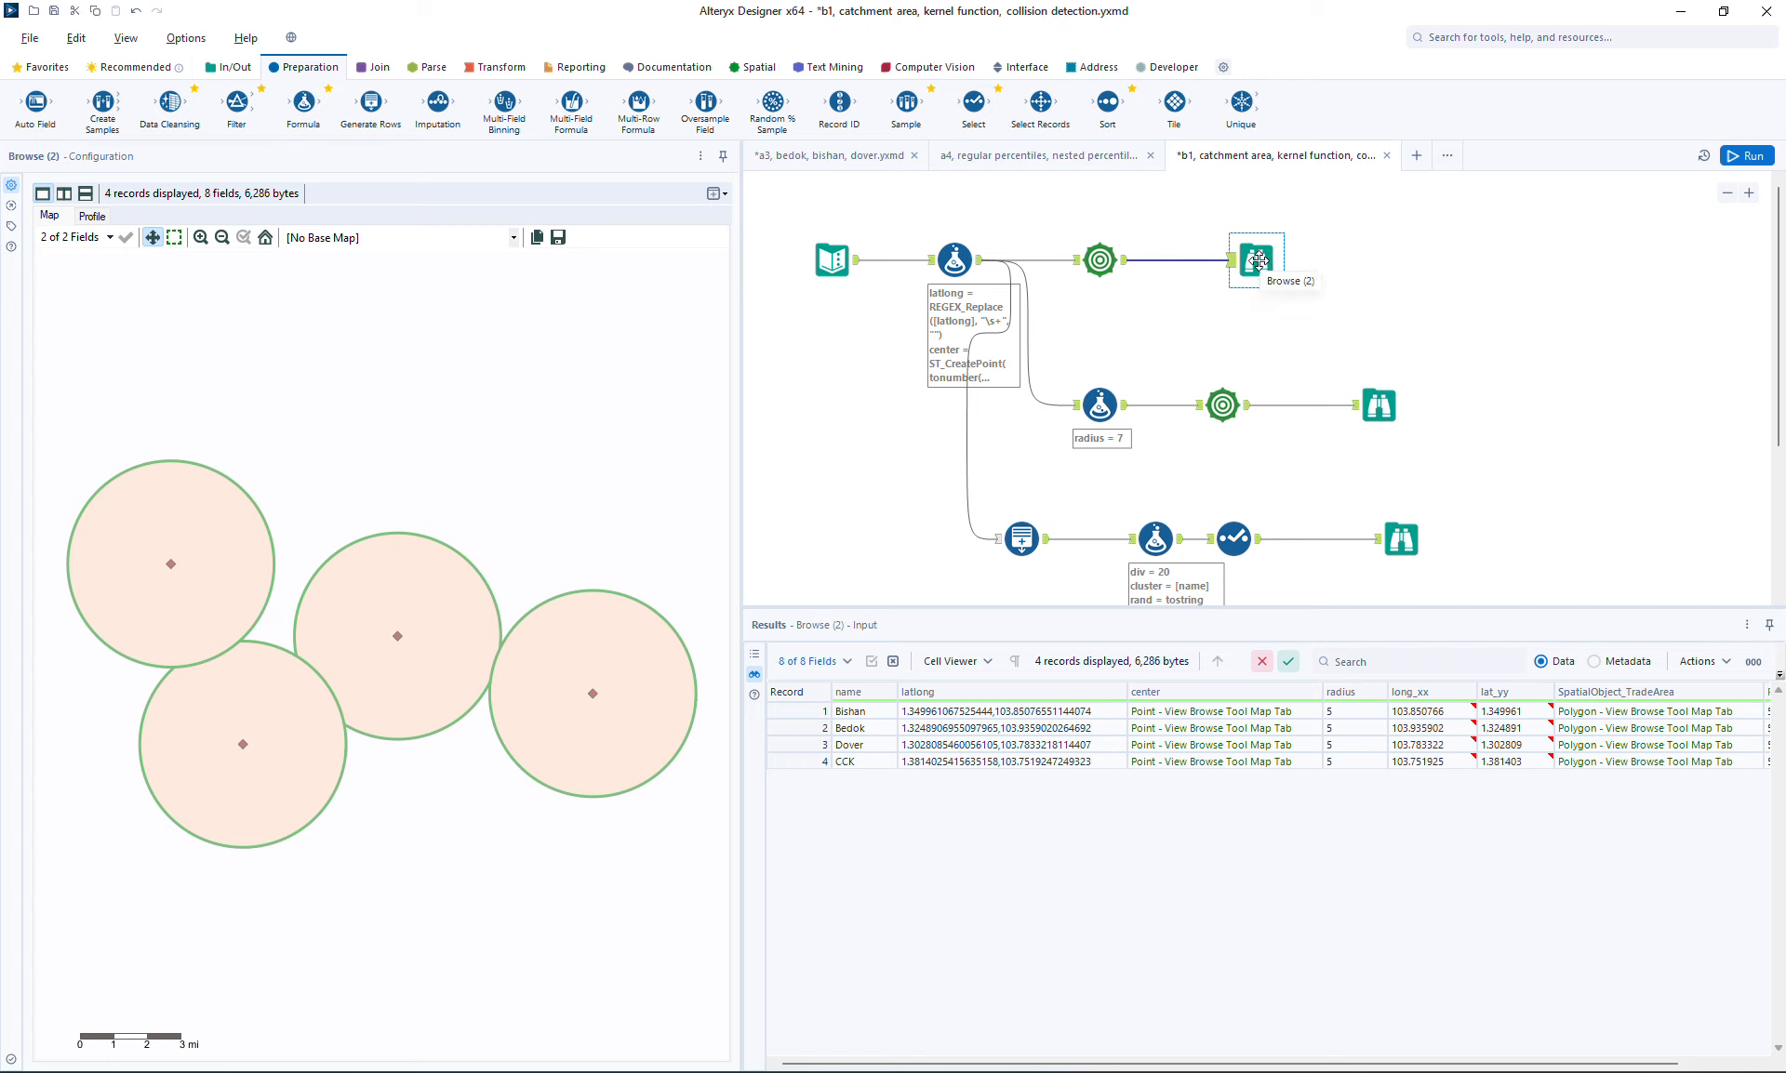
ctrl+click(1101, 262)
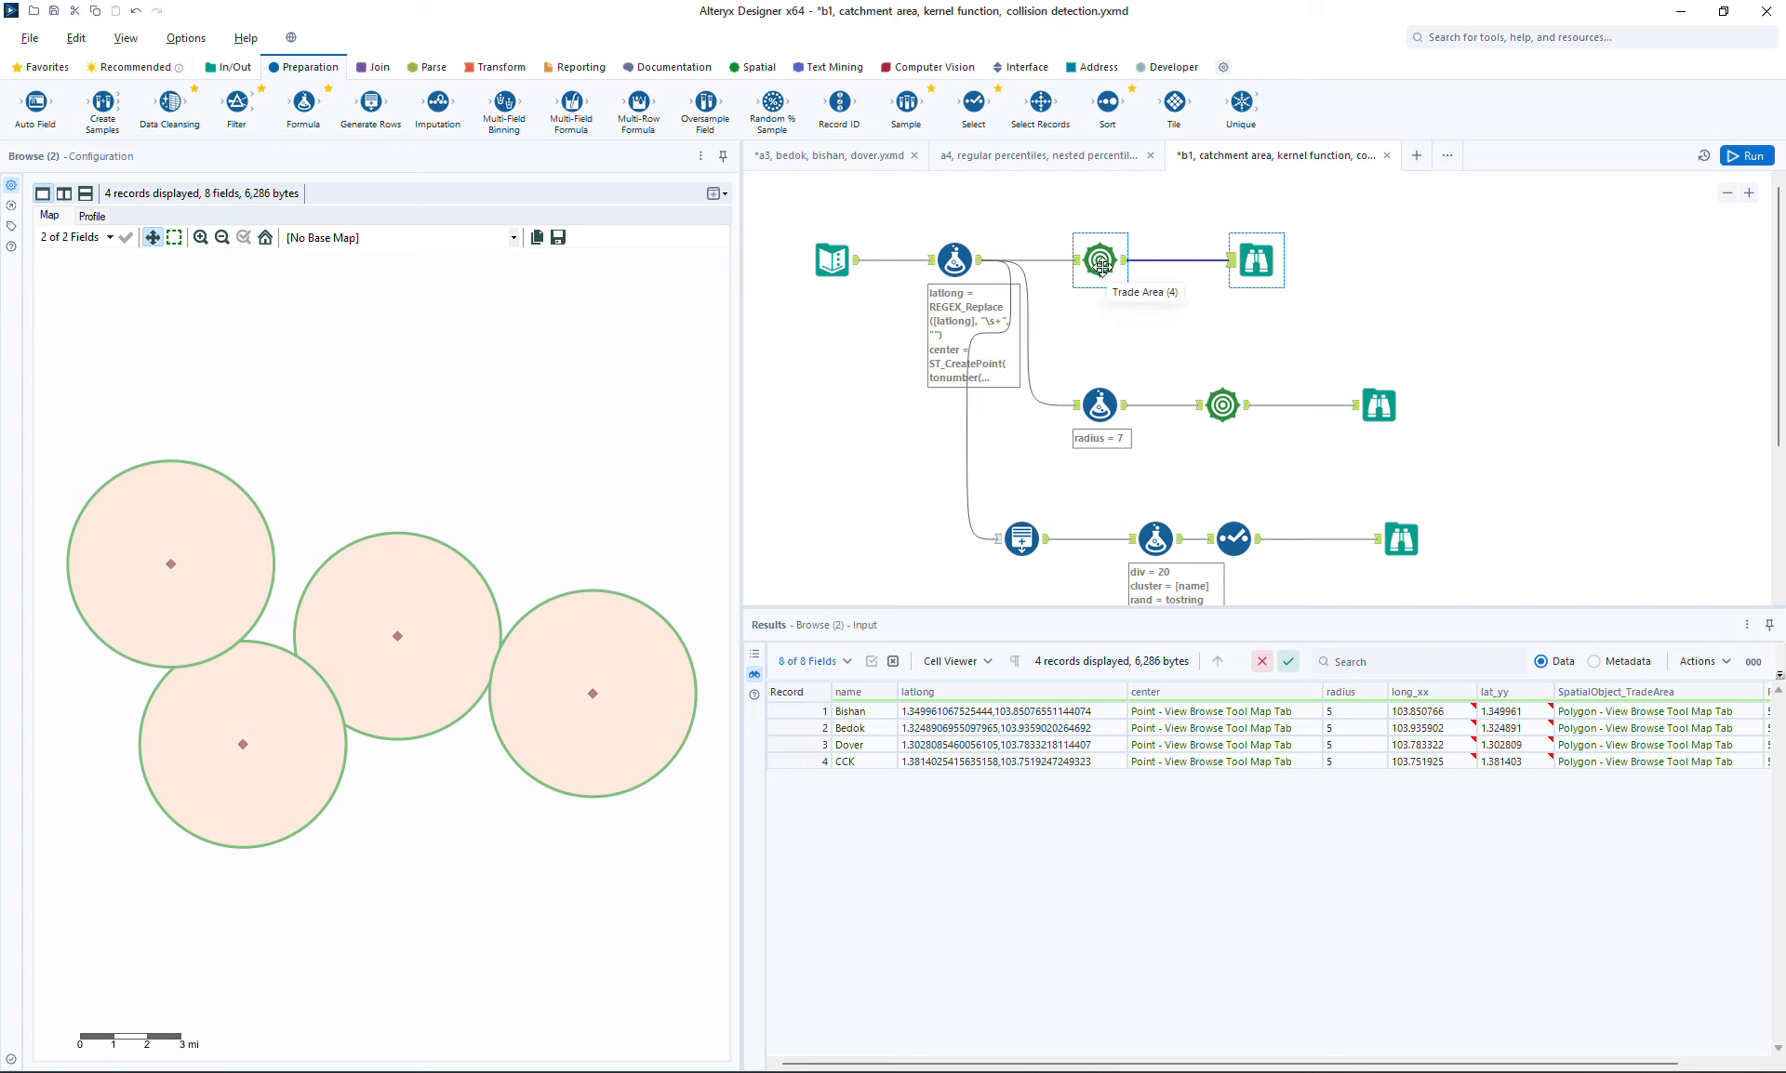
ctrl+click(1098, 265)
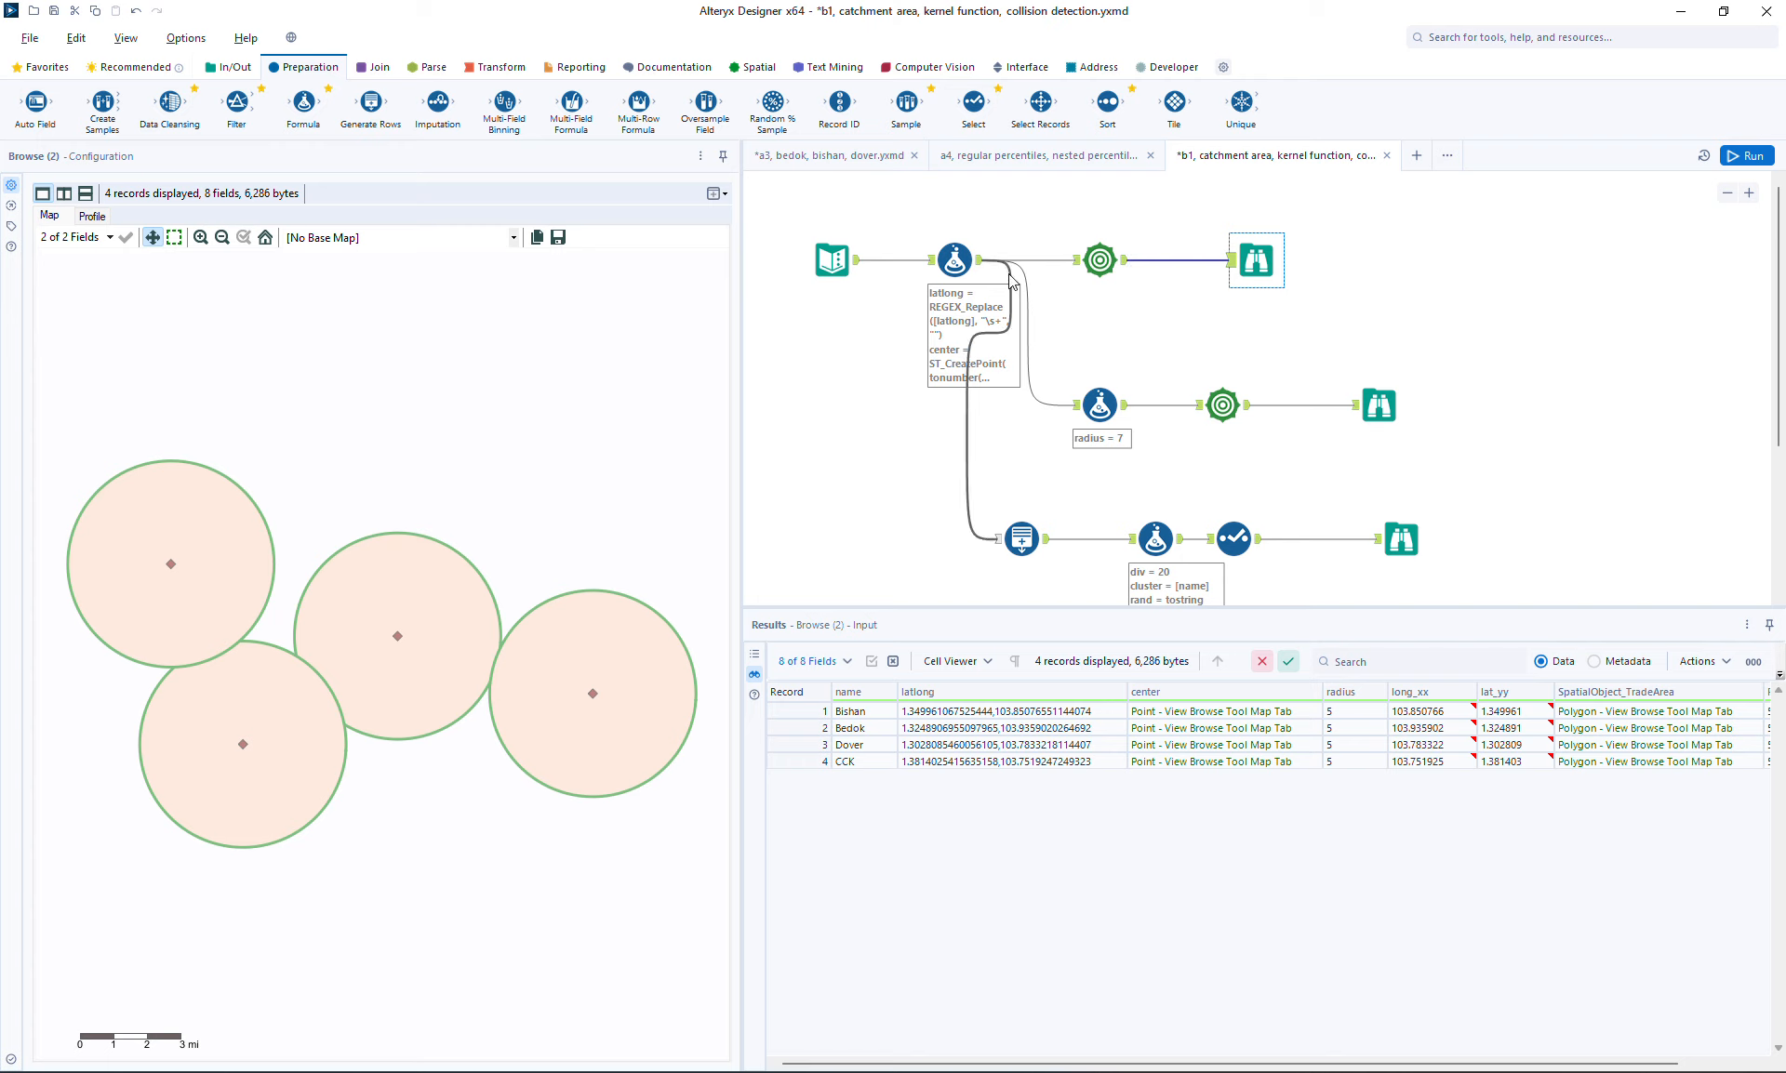
Open the first Formula tool and set the radius expression to 4
ctrl+click(952, 265)
click(947, 258)
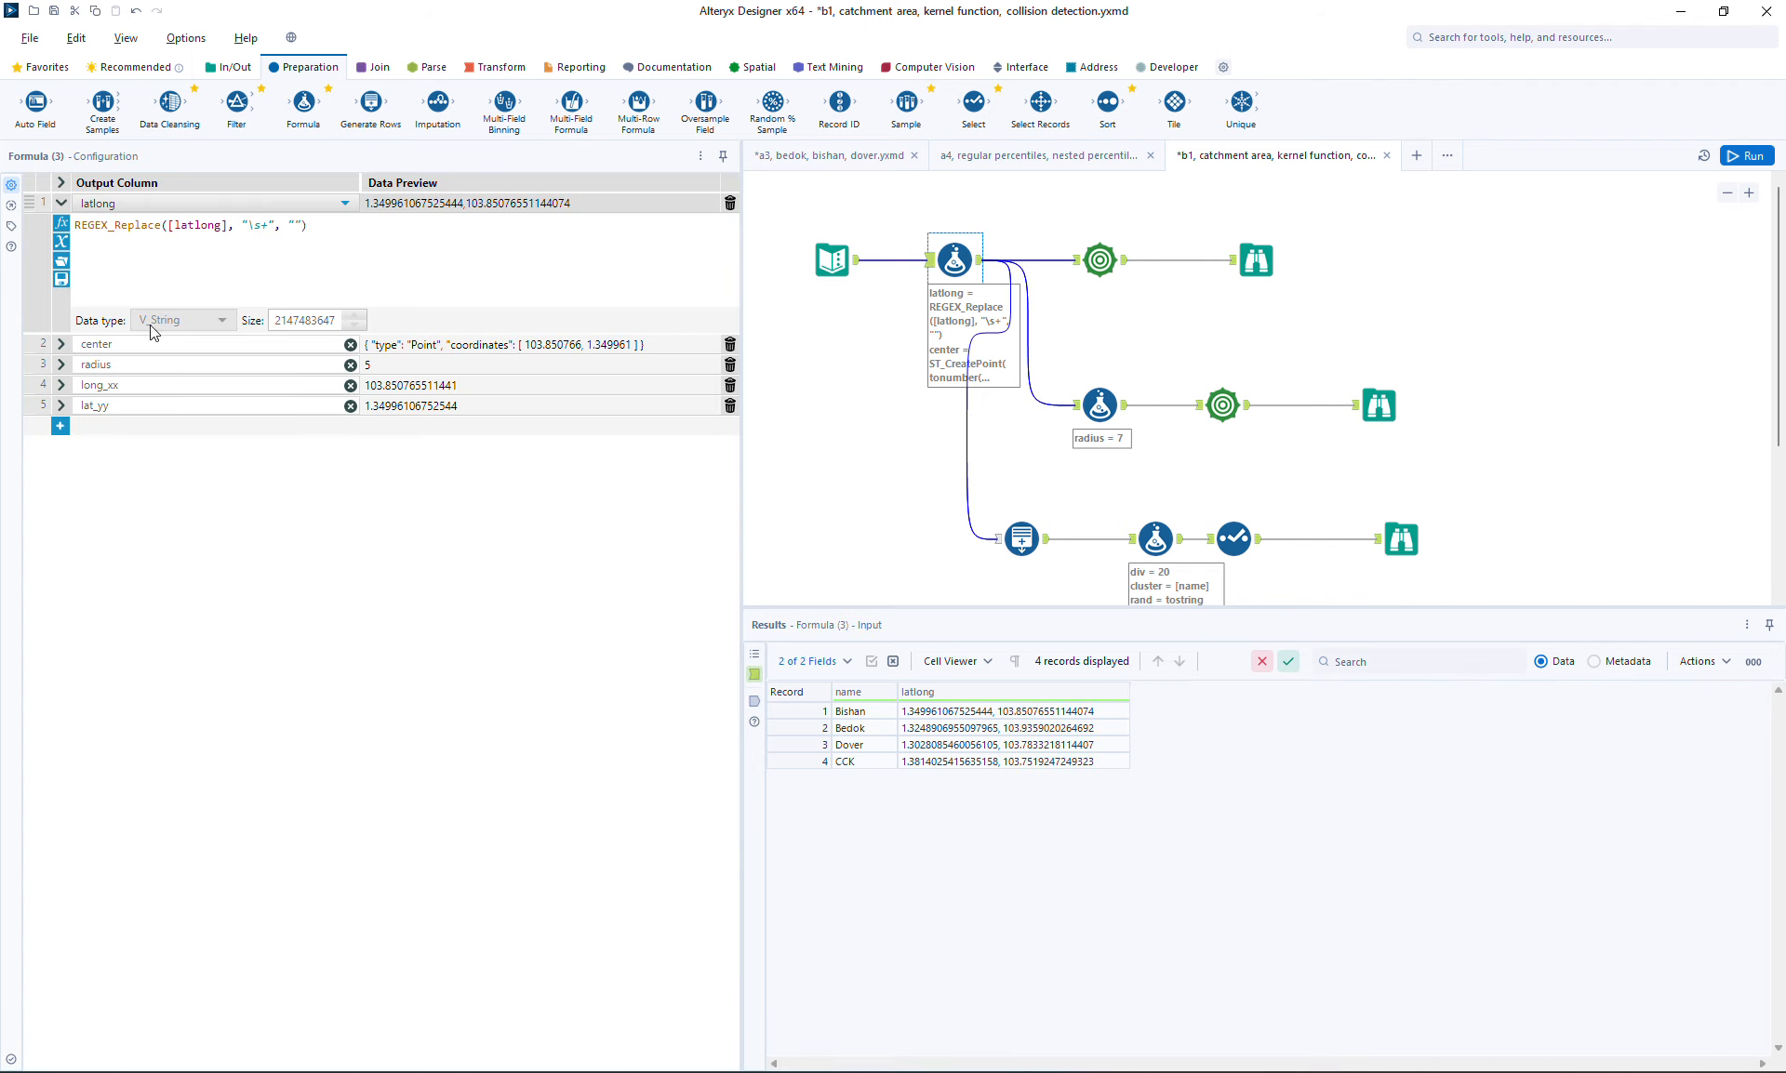
click(79, 365)
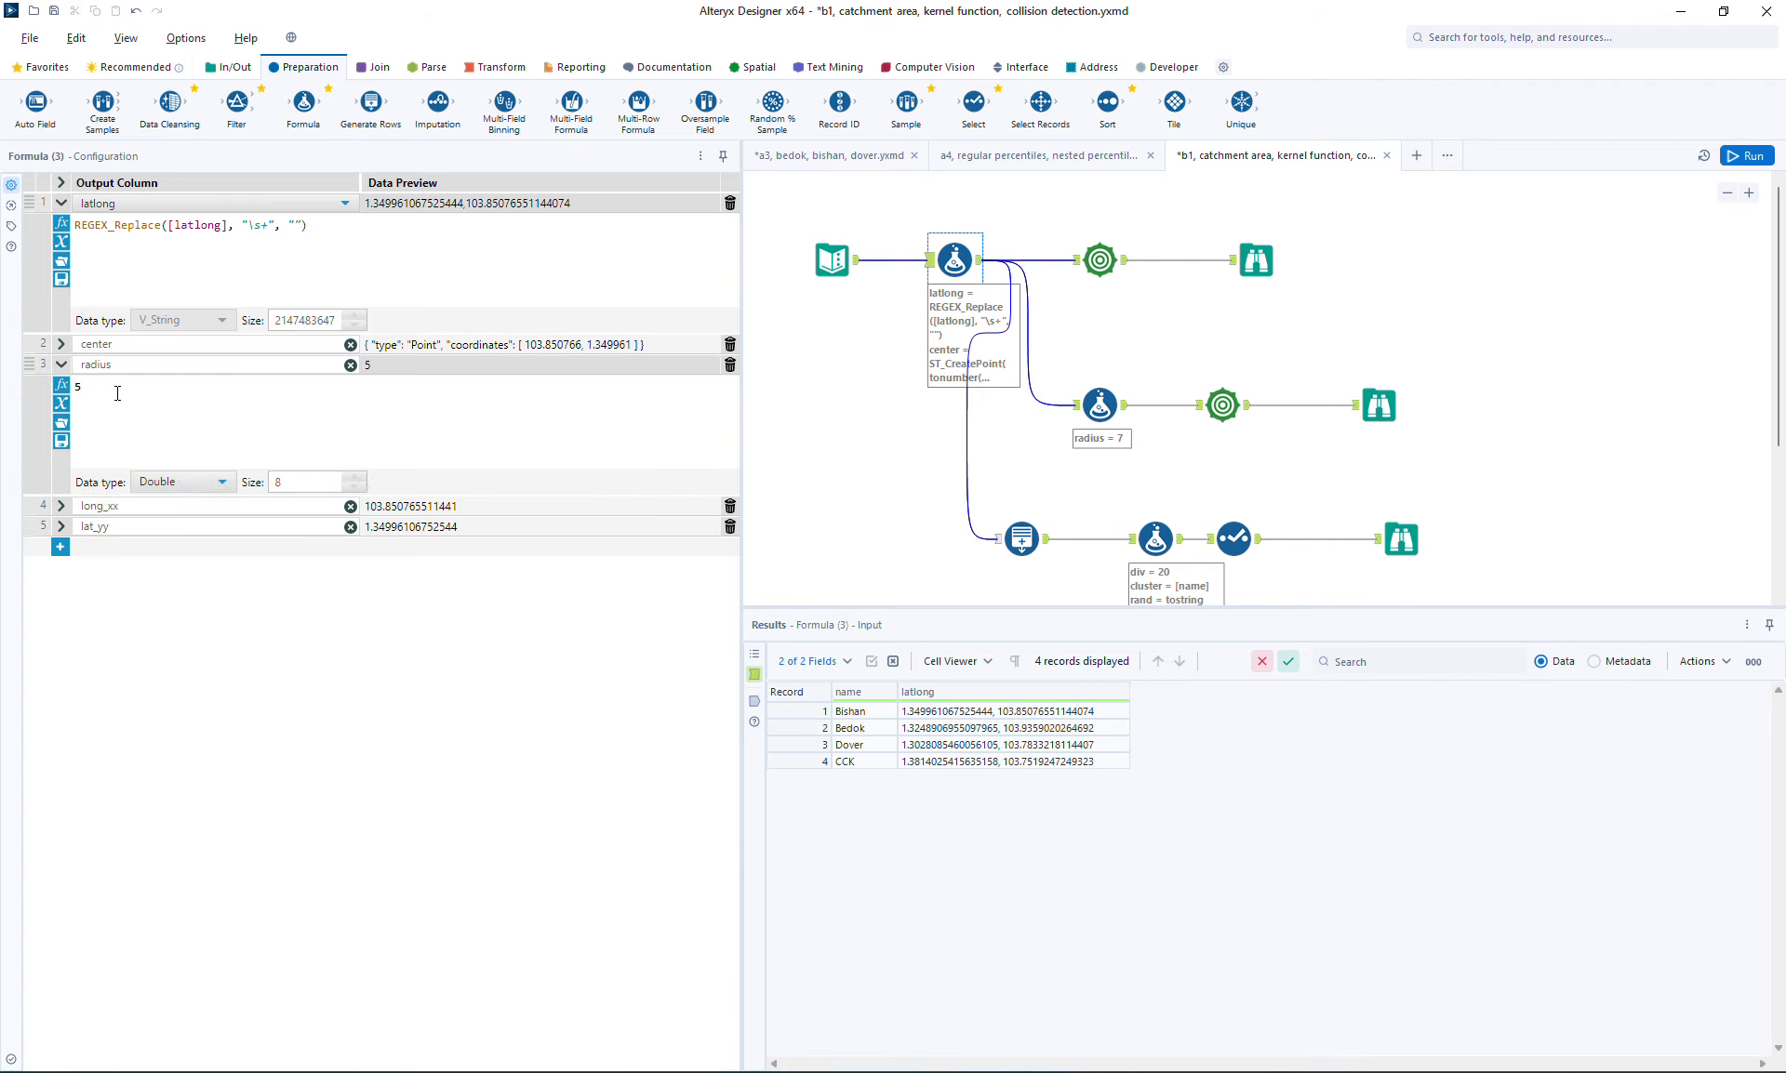
key(BackSpace)
text(4)
Run the workflow and view the resulting catchment circles and point outputs
click(1748, 156)
click(1258, 268)
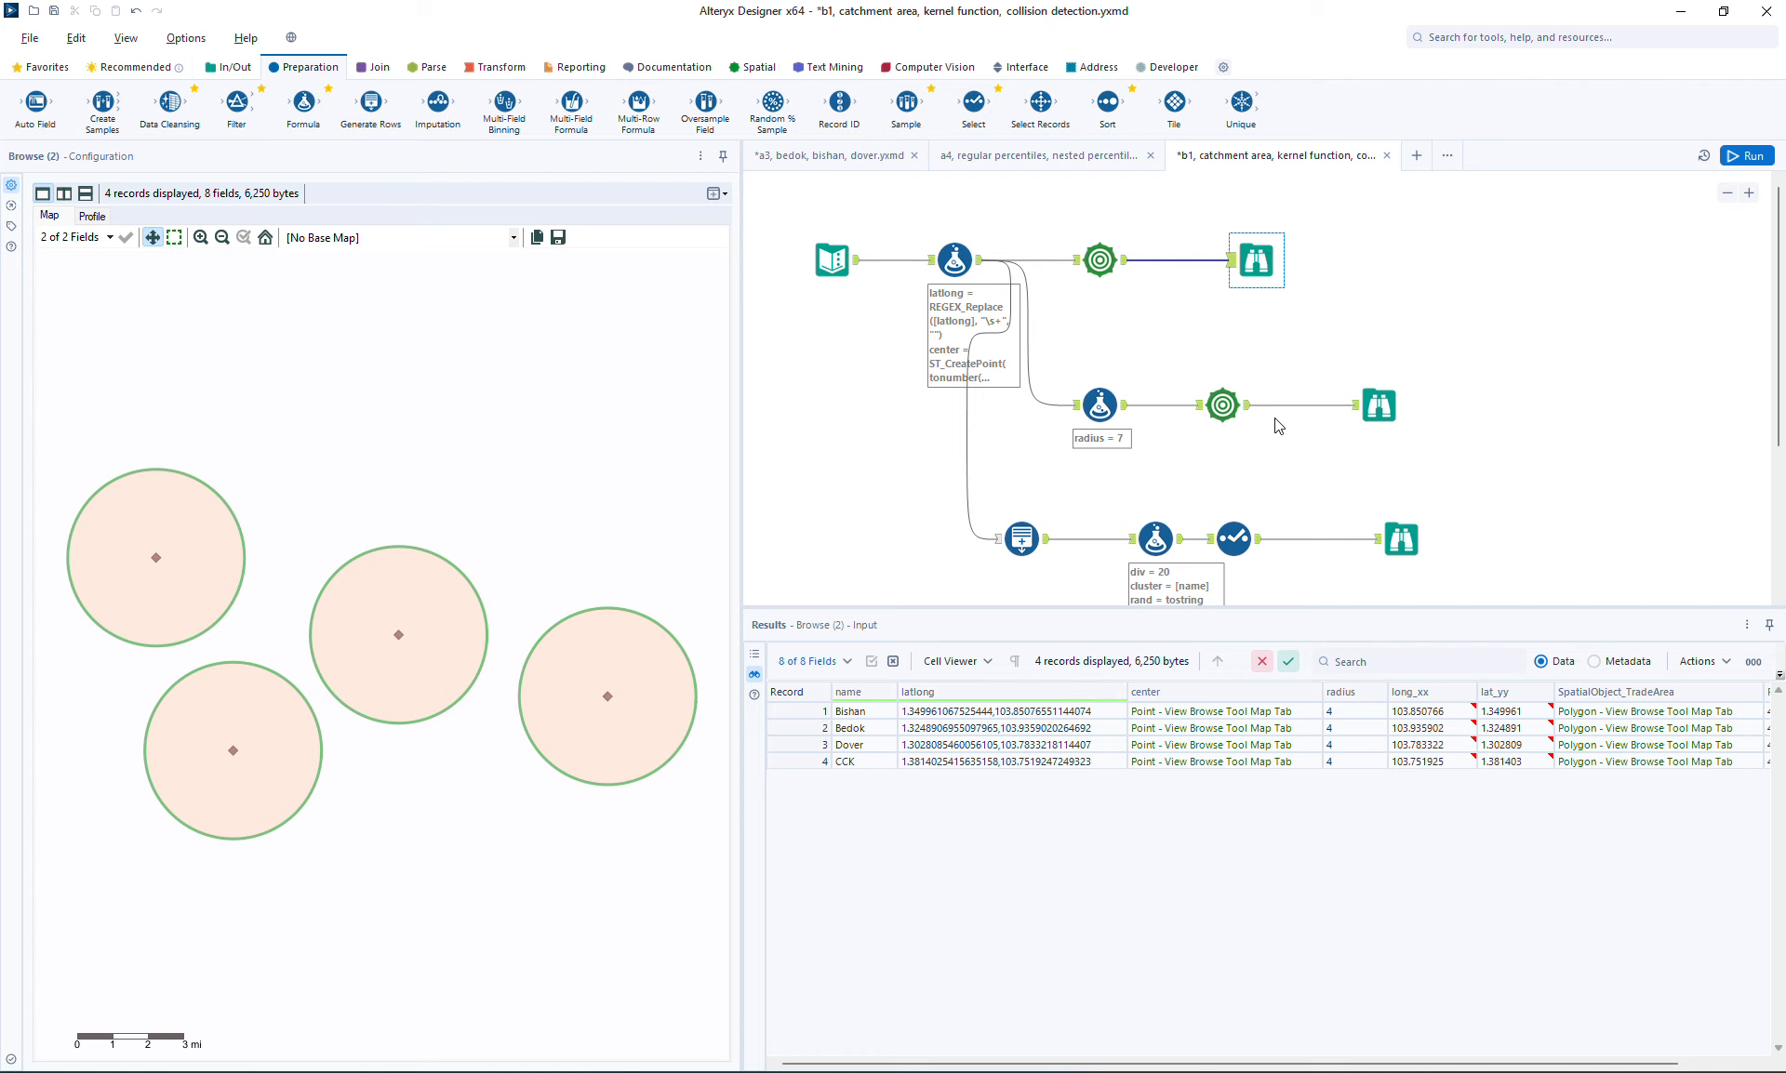
click(1409, 544)
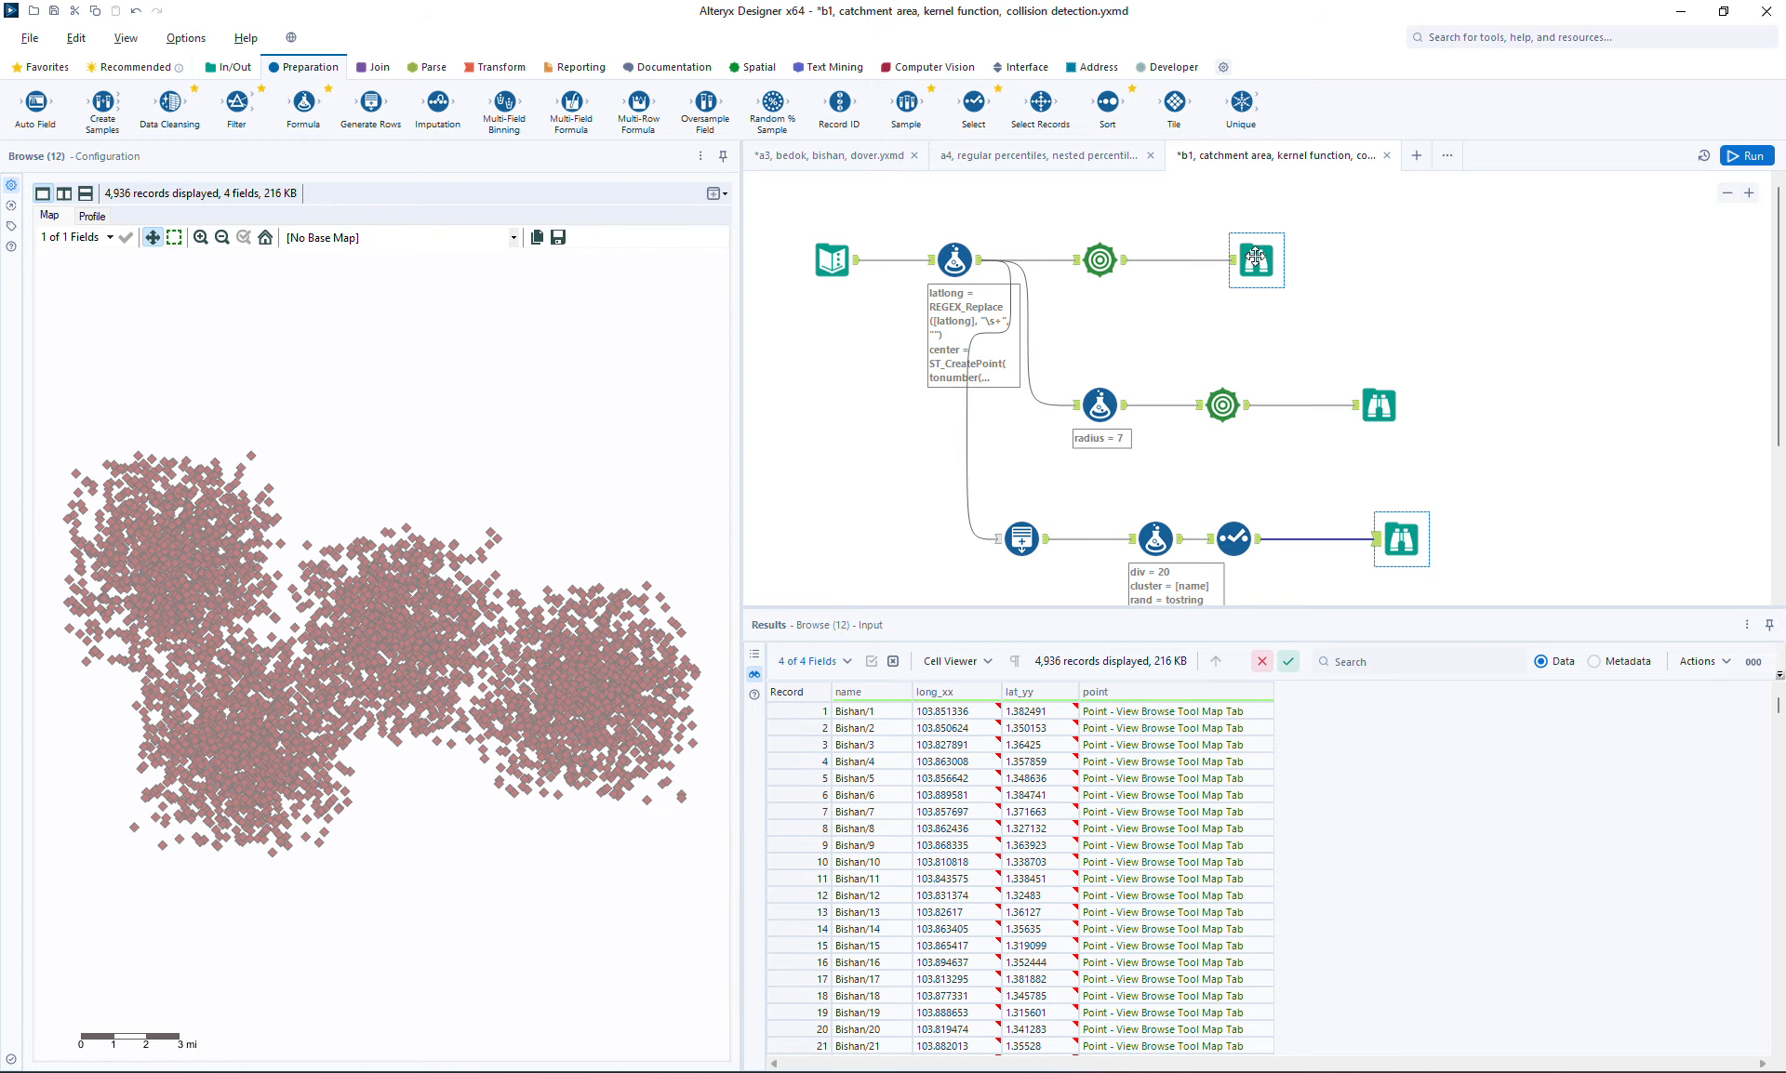
Move the catchment browse tool aside and insert a Select tool after the Trade Area tool
drag(1256, 250, 1614, 259)
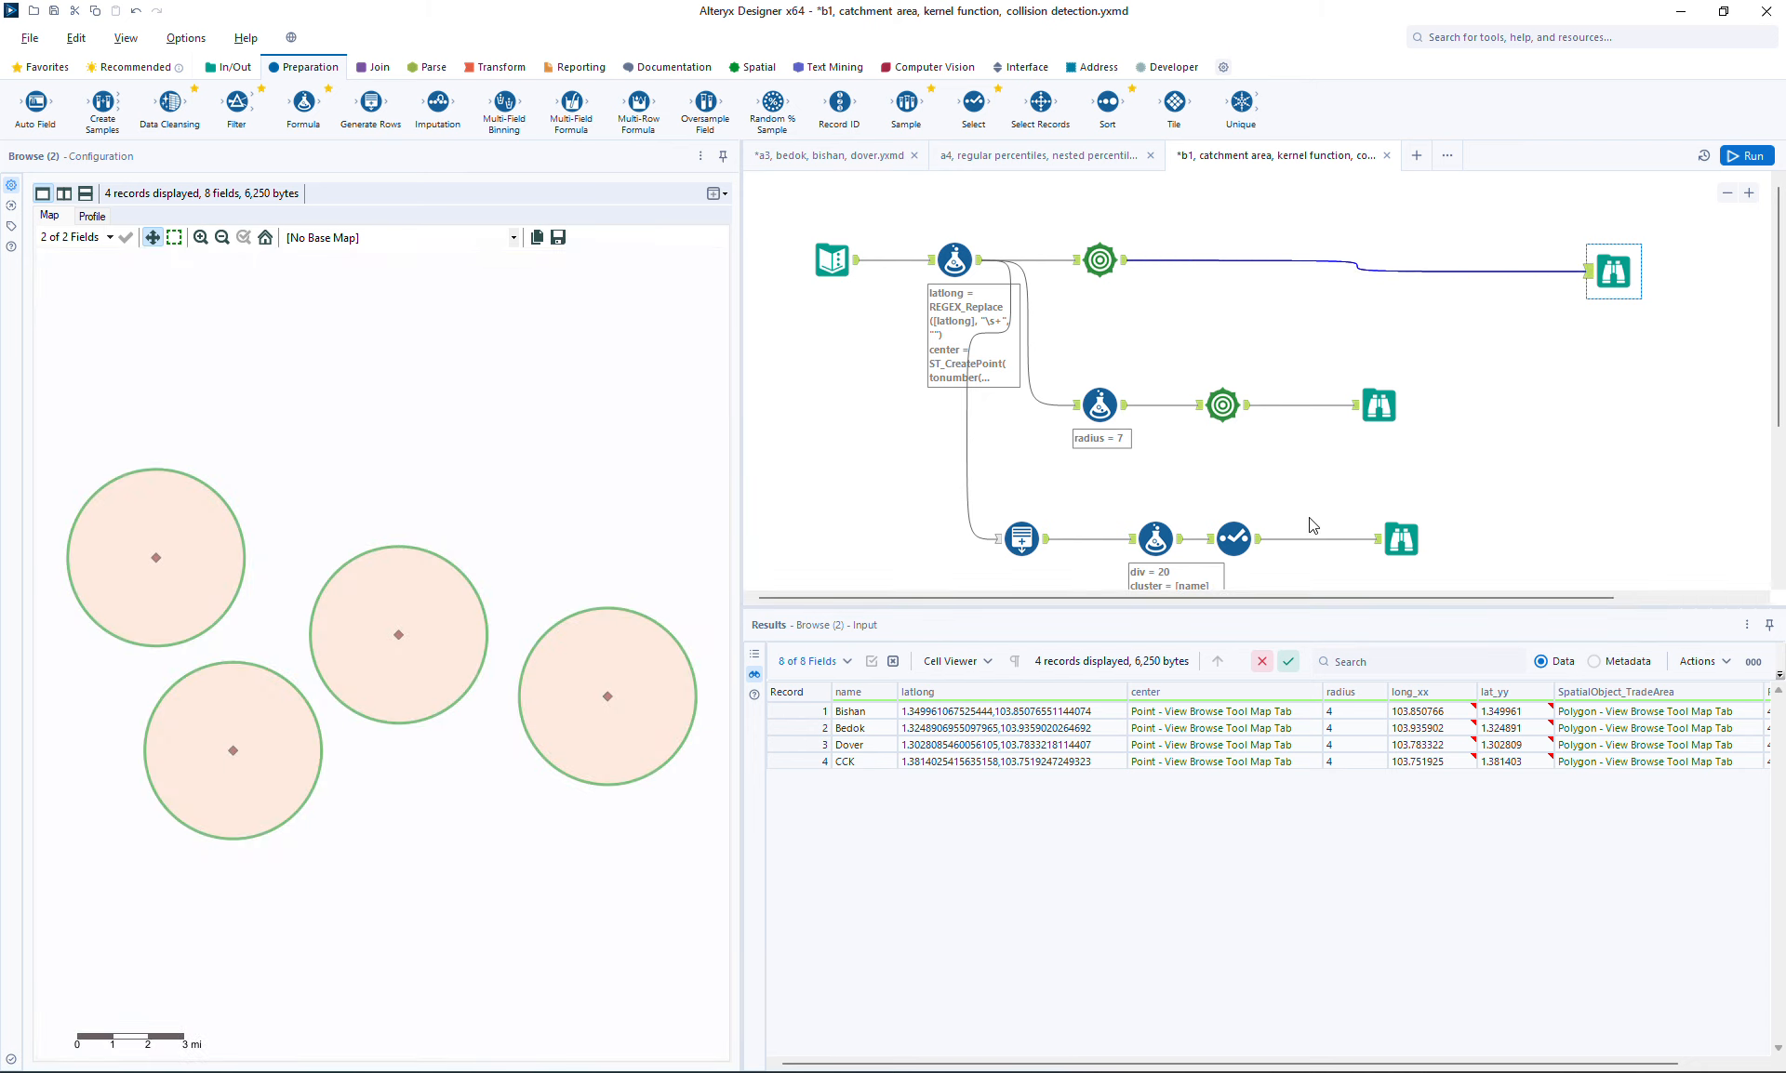
drag(973, 103, 1212, 260)
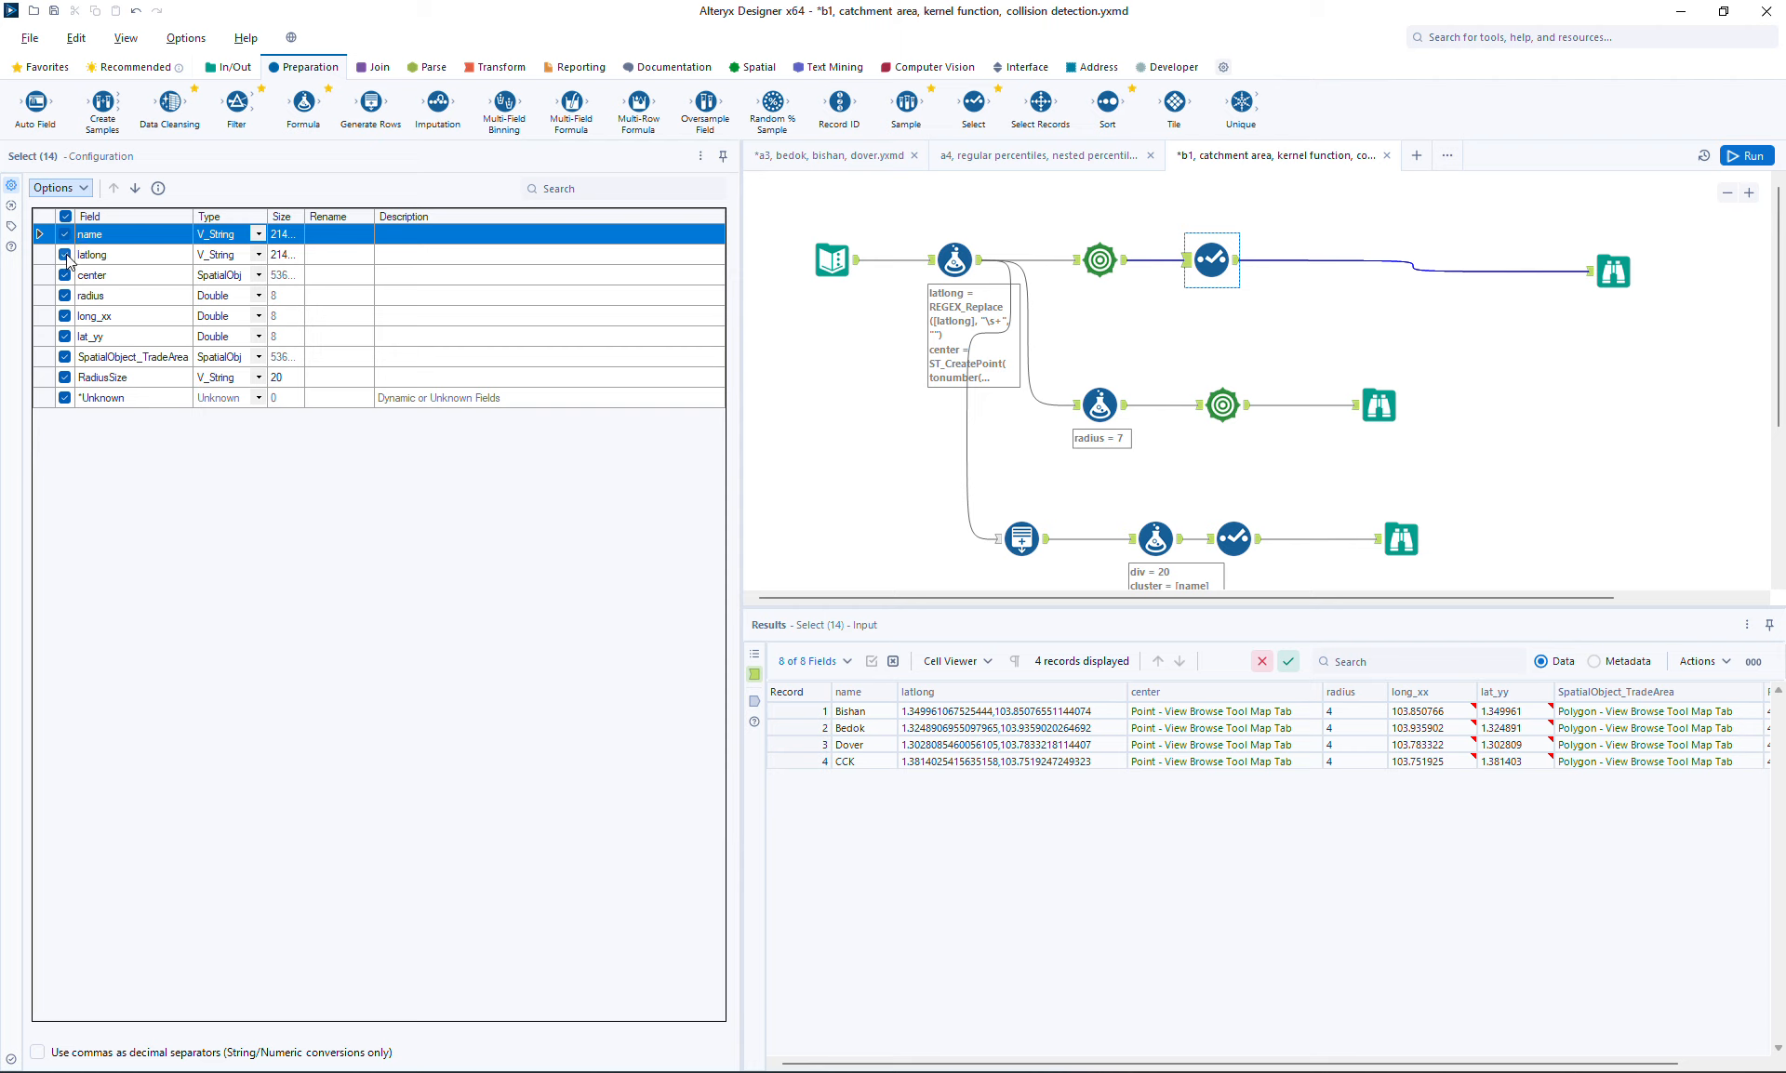
Deselect every field in the Select tool except name and SpatialObject_TradeArea
click(66, 255)
click(67, 277)
click(69, 296)
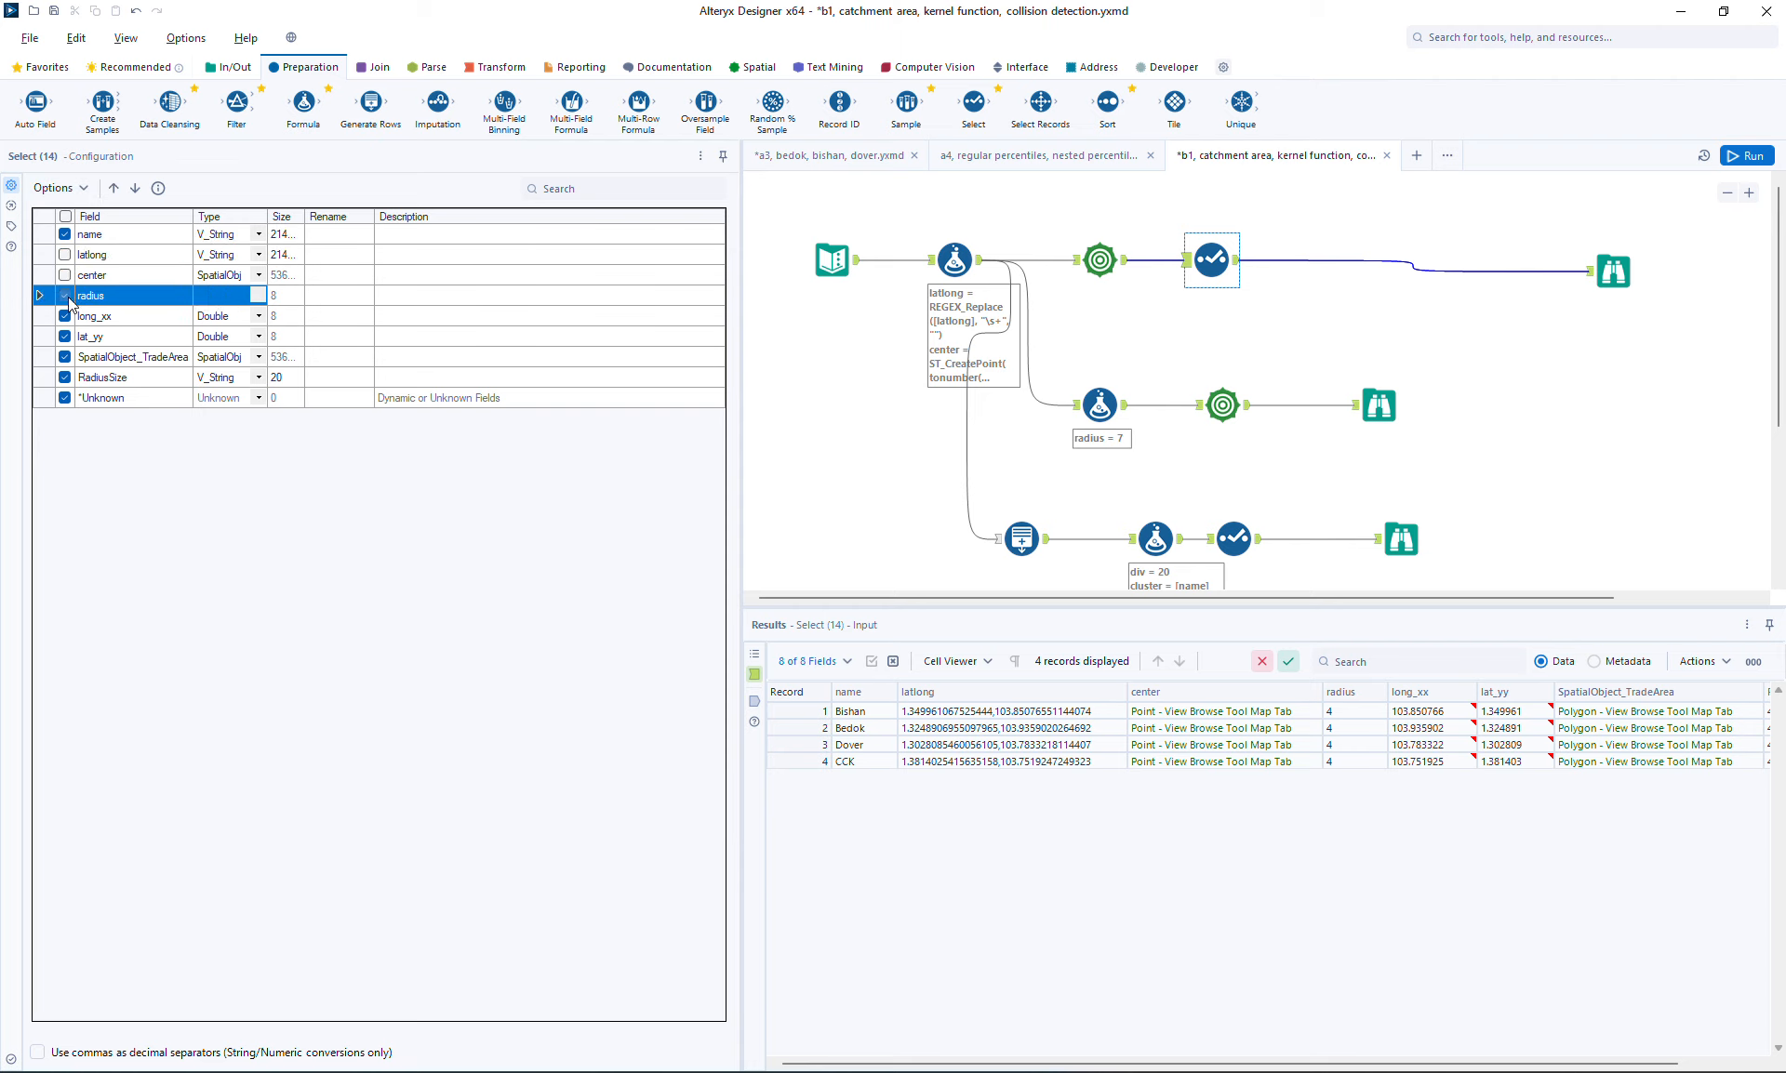
click(67, 317)
click(66, 336)
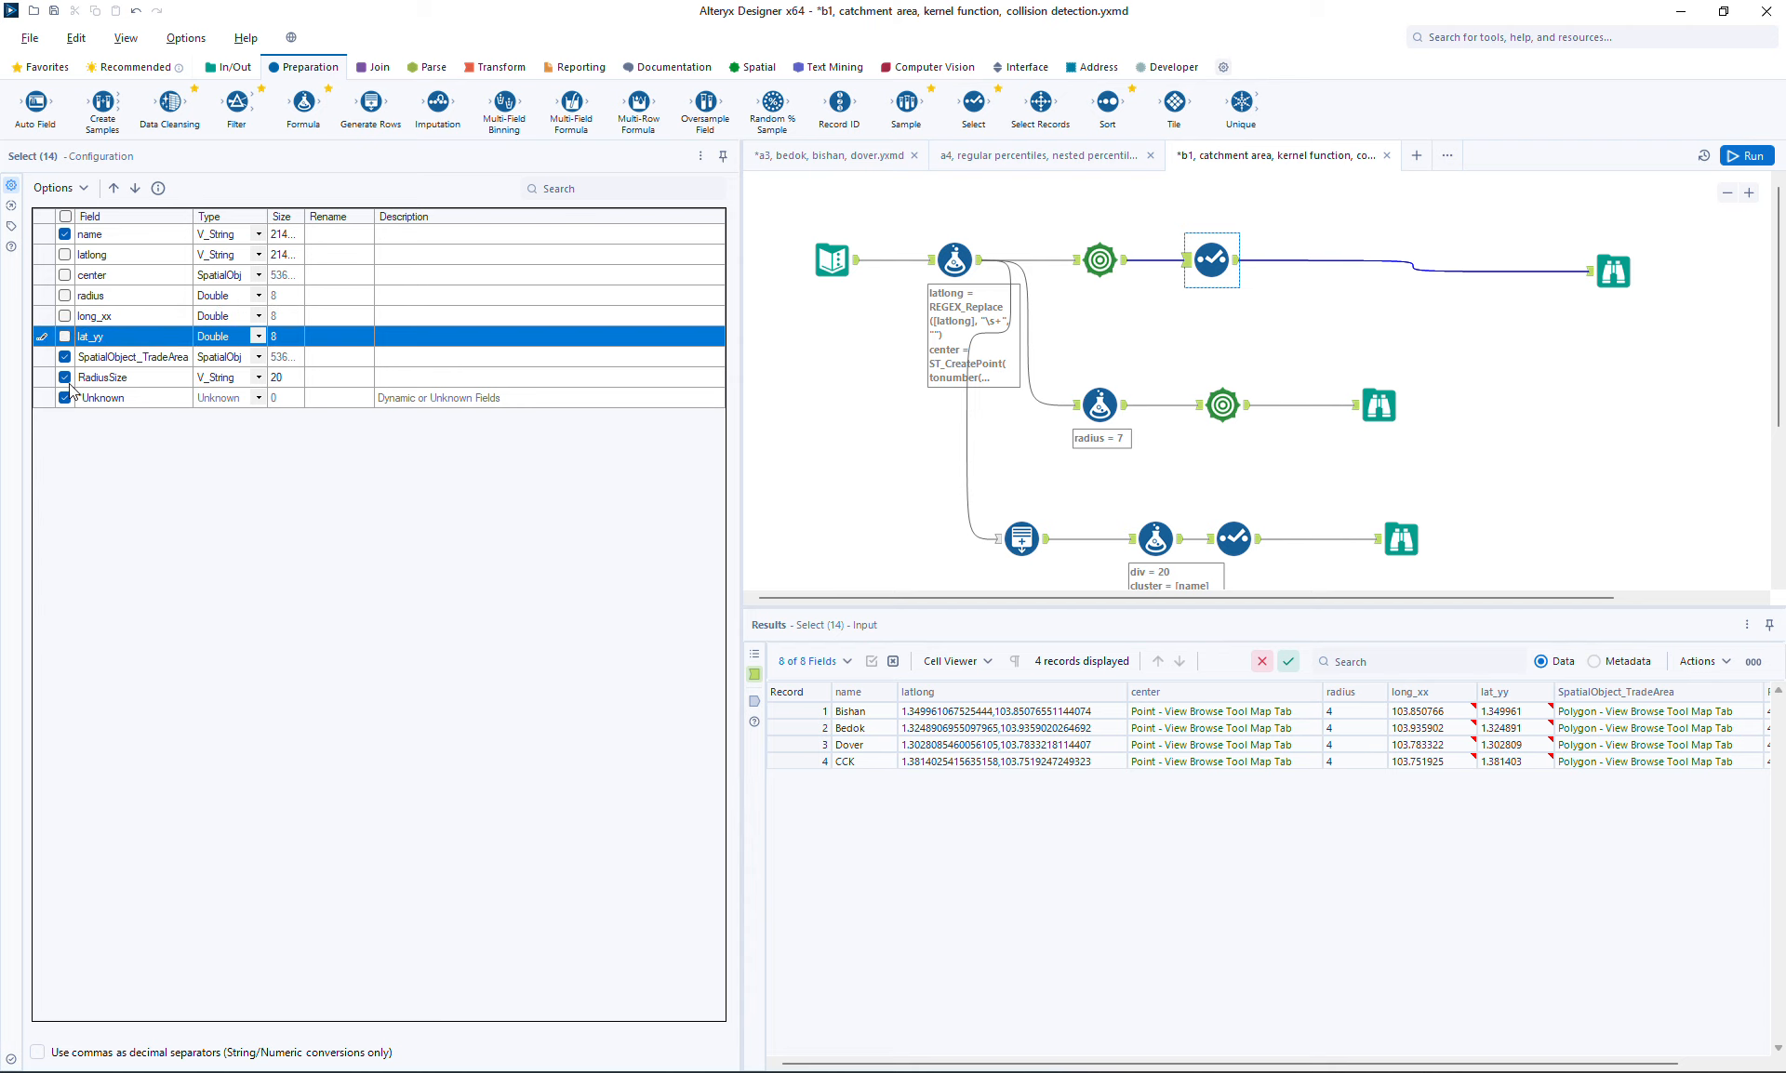
click(65, 377)
click(65, 400)
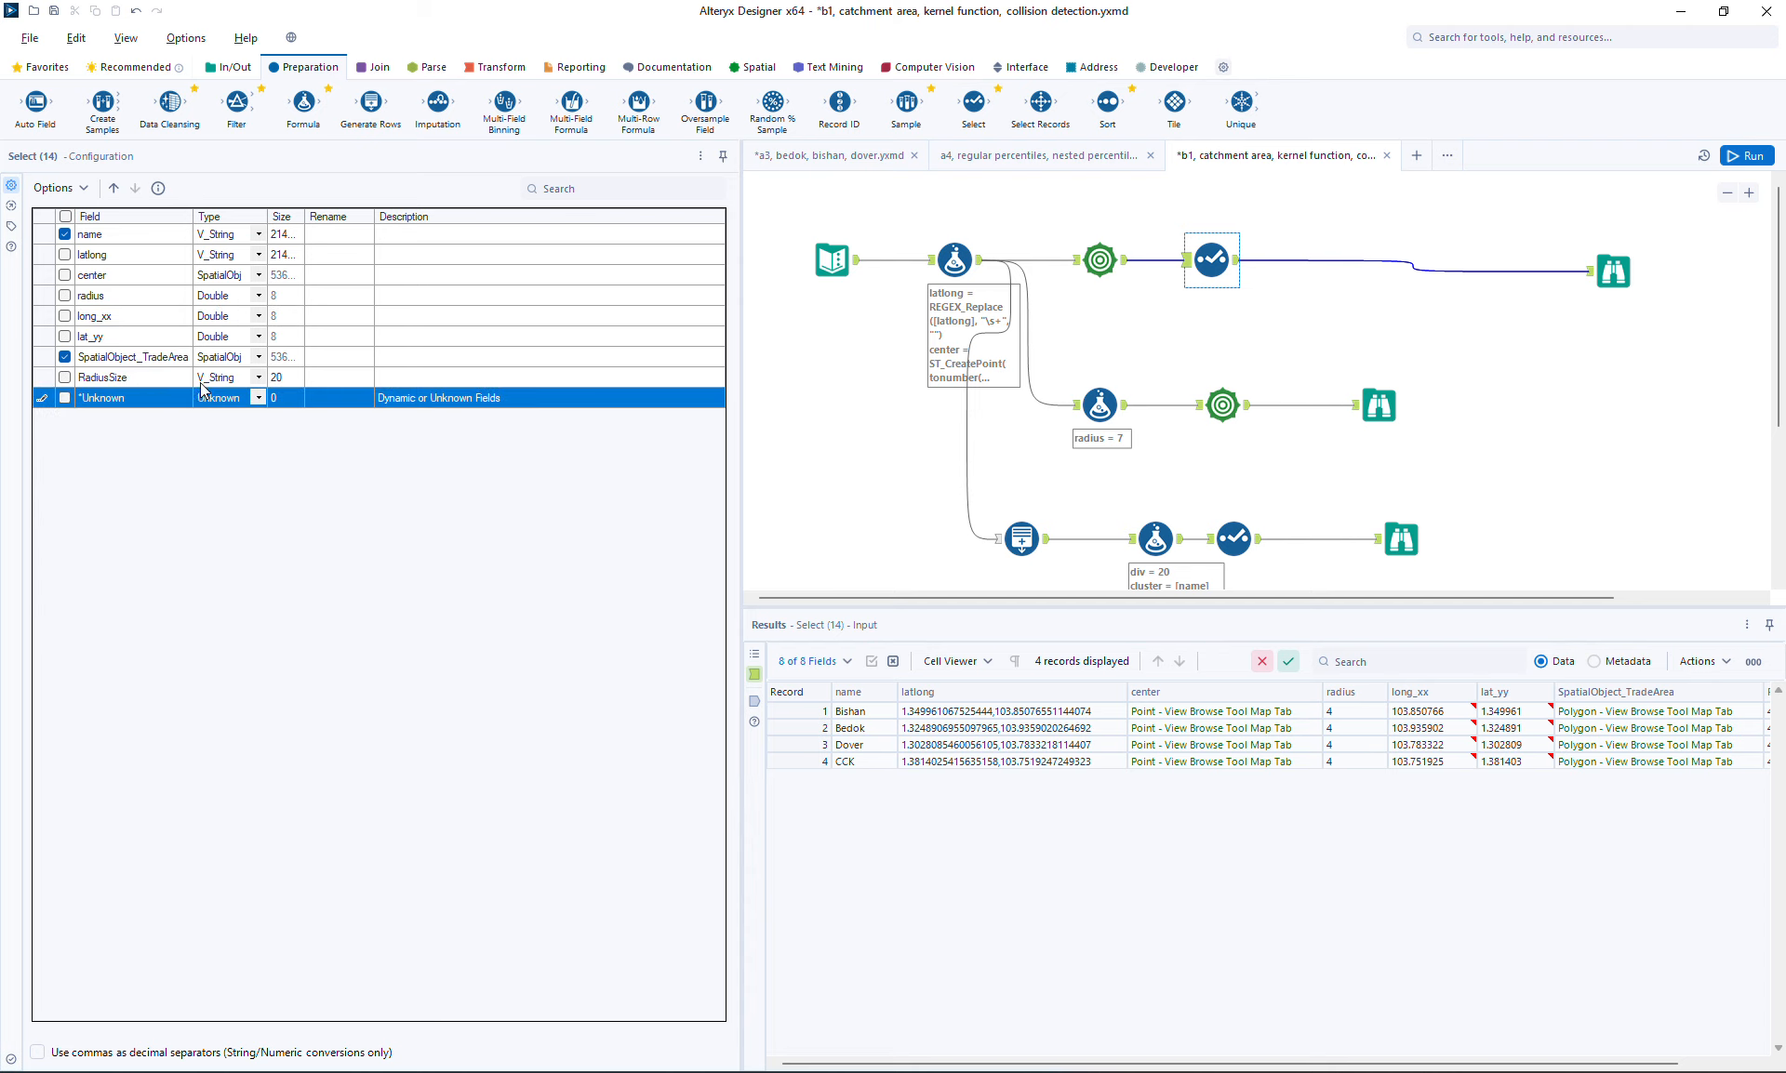
Rename SpatialObject_TradeArea to catch and name to center in the Select tool
click(341, 362)
text(u)
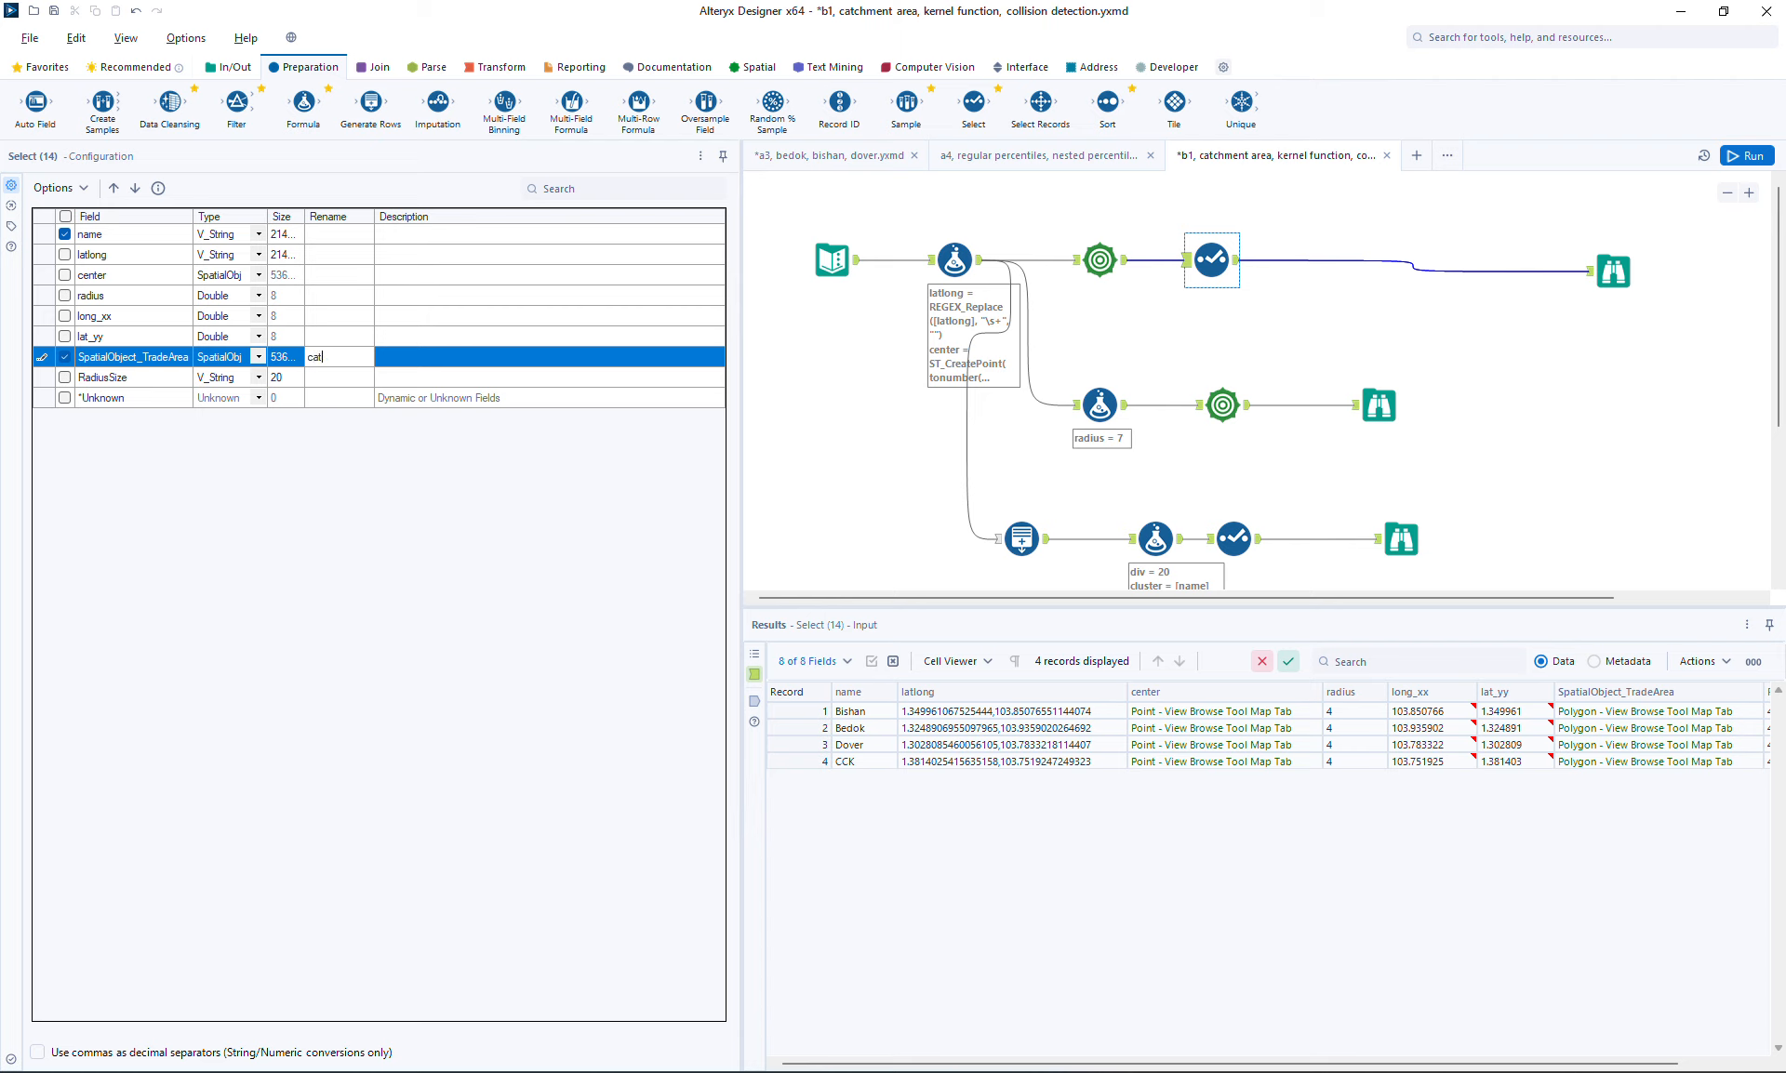
click(328, 233)
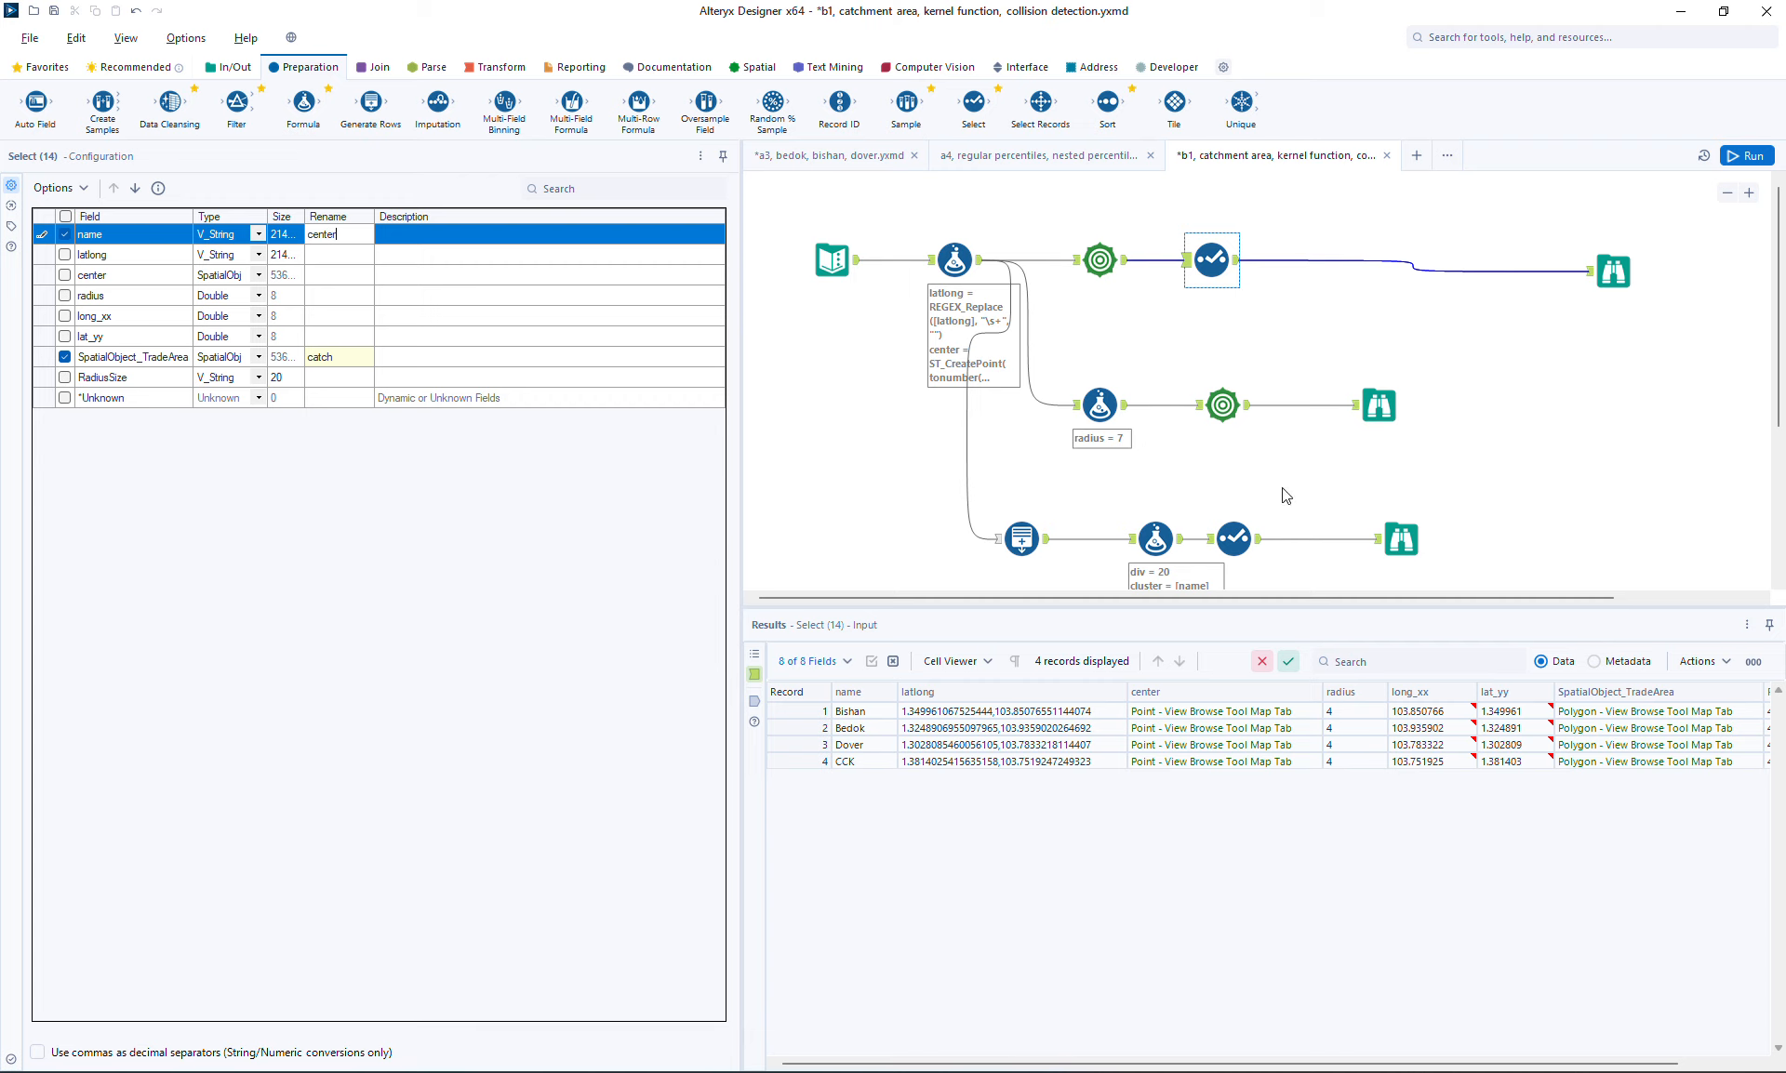
key(Return)
Open the points' Select tool and rename the name field to block
click(1402, 539)
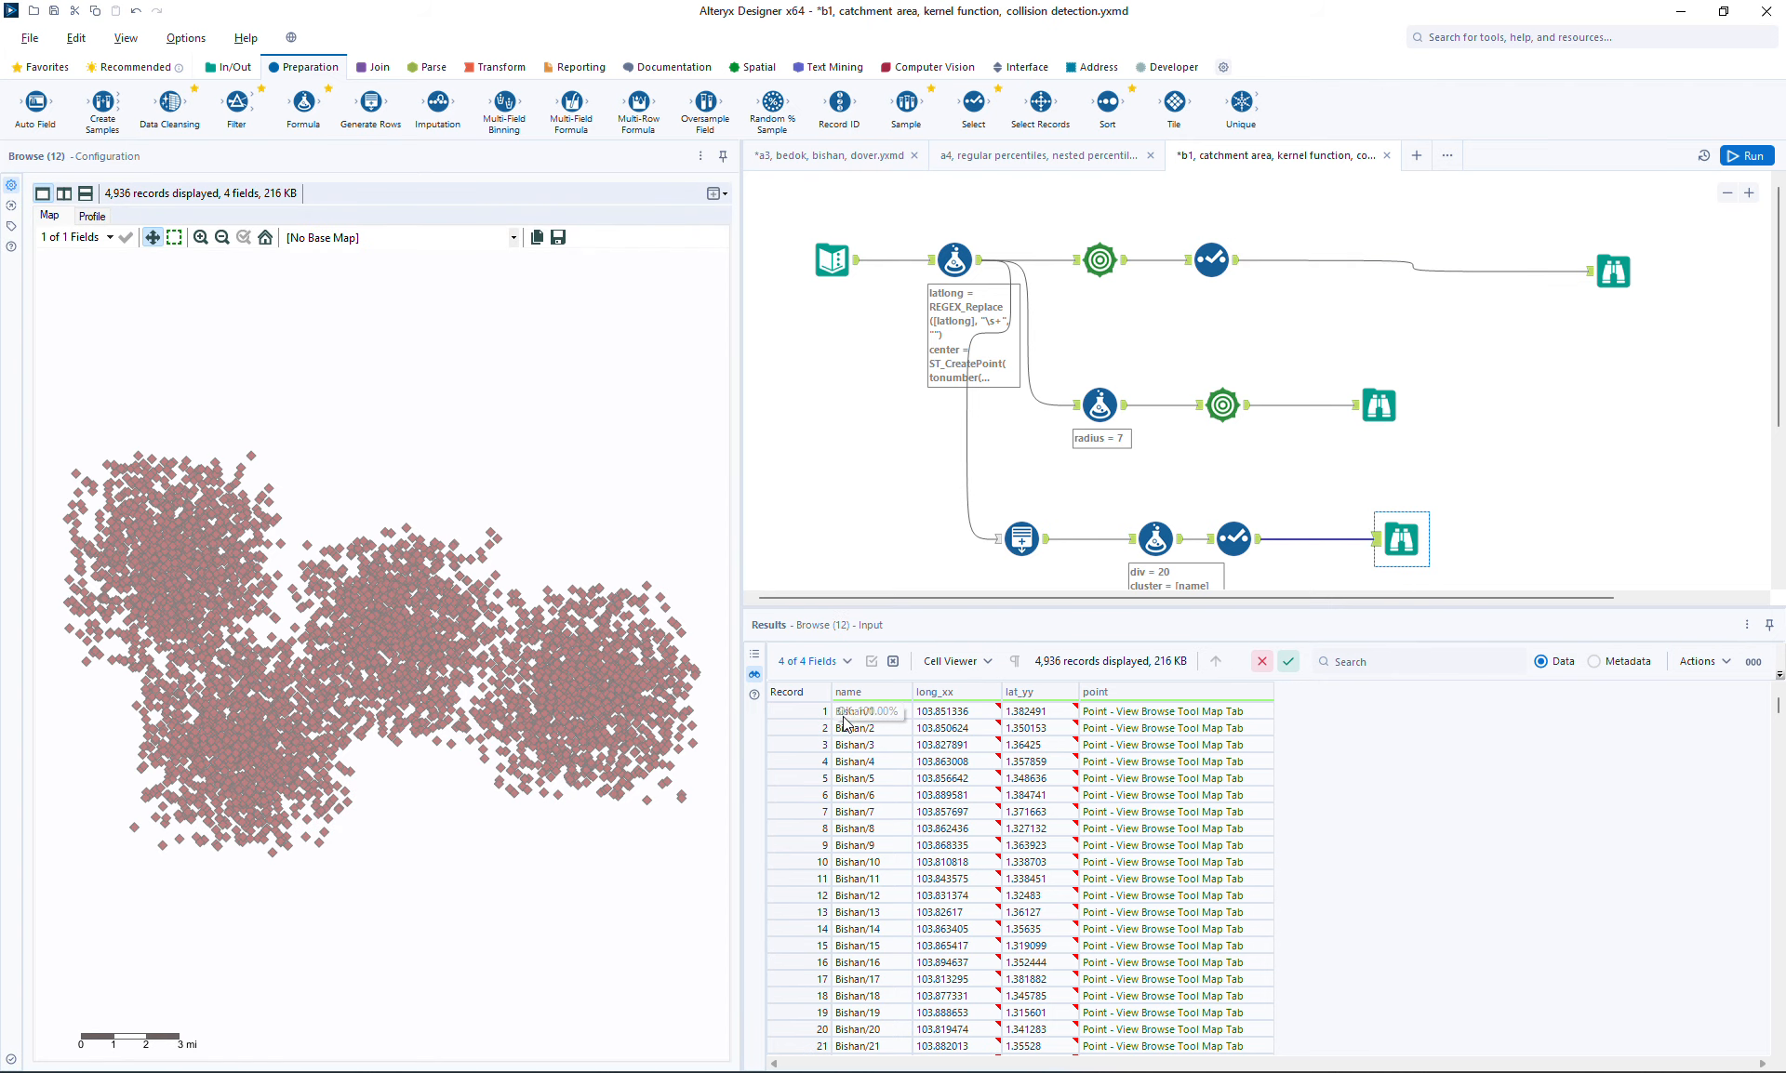
click(1239, 541)
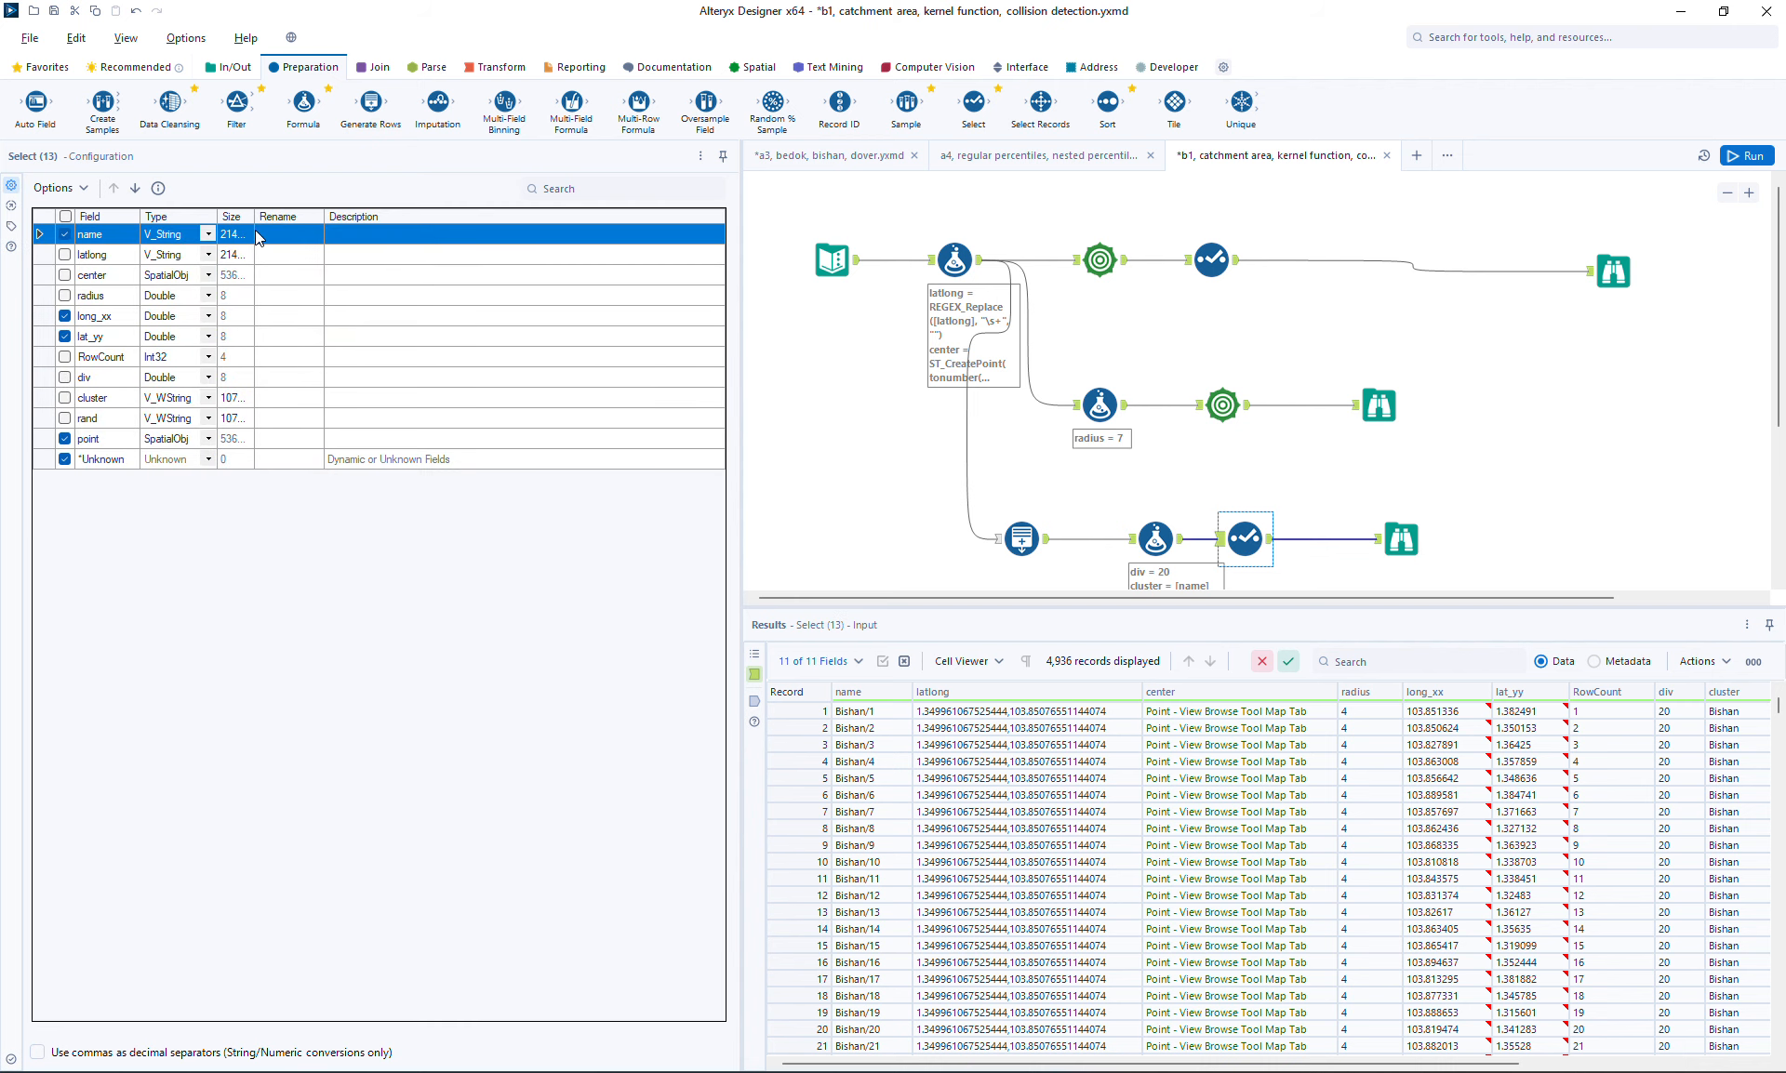
click(288, 234)
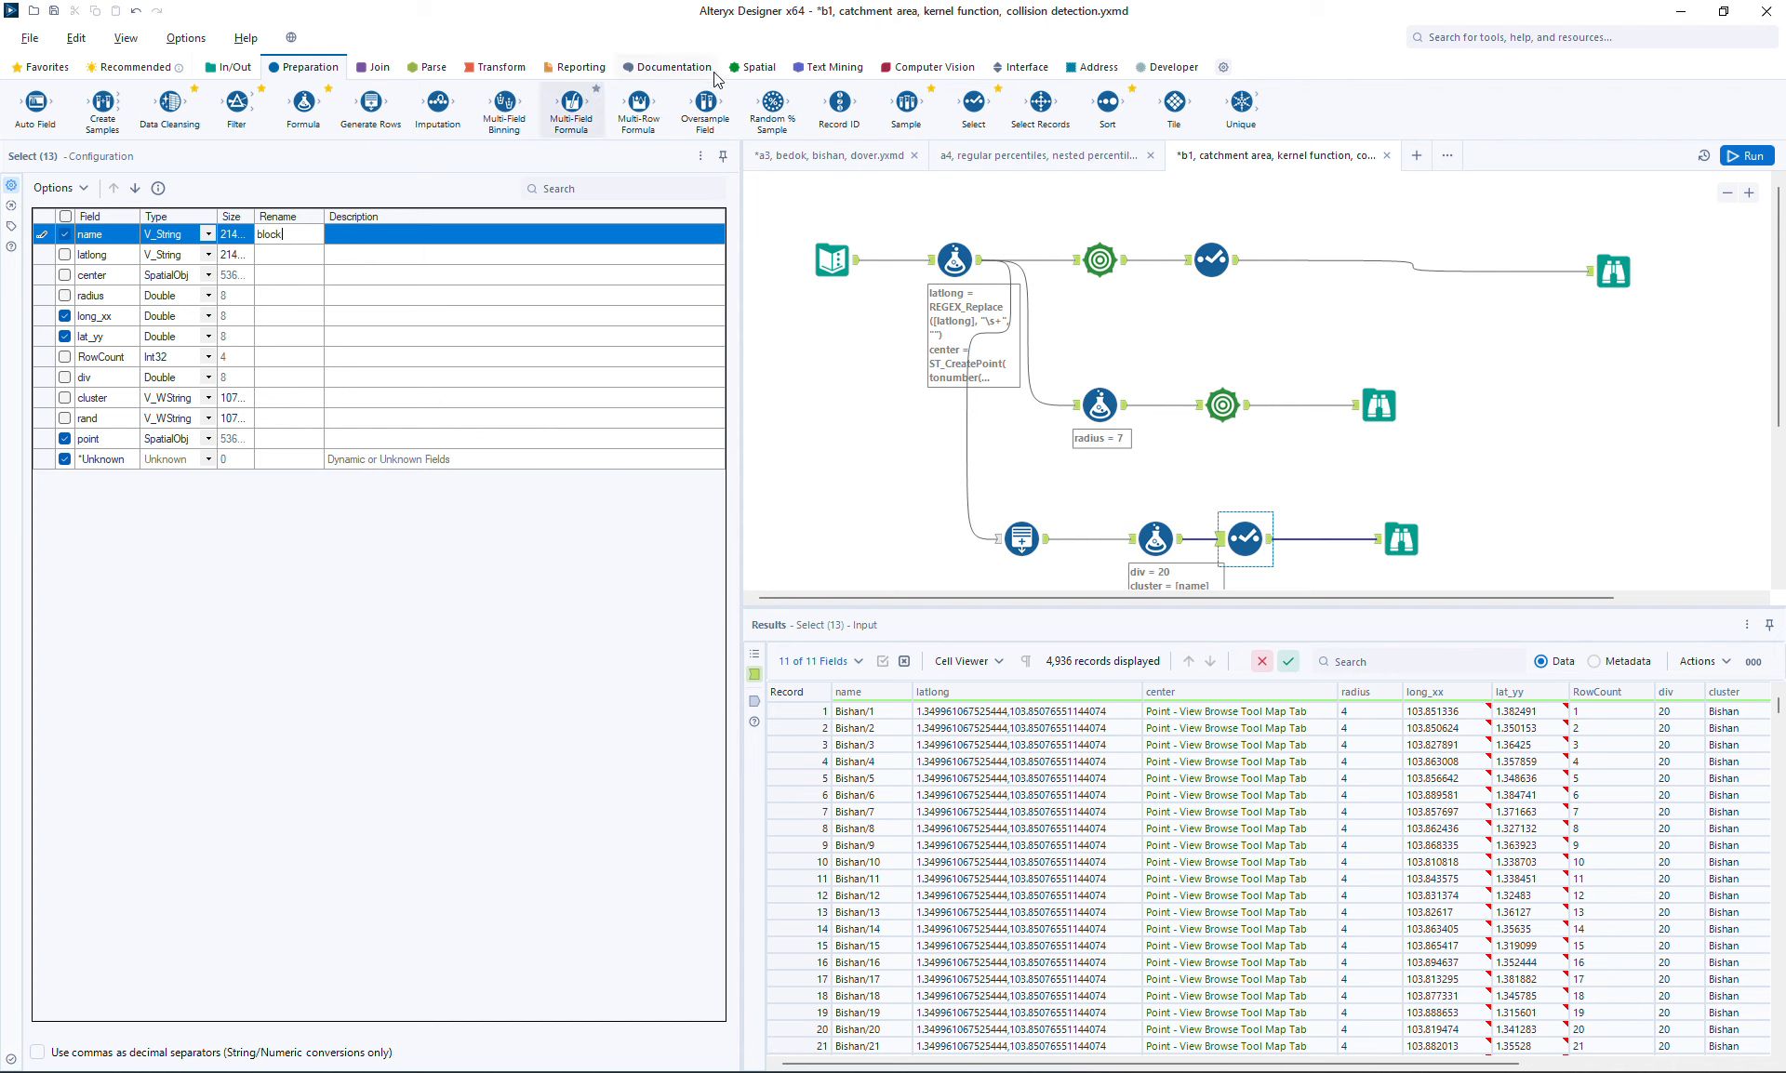
Add a Spatial Match tool, feeding the catchment Select as Universe and the points Select as Targets
click(758, 69)
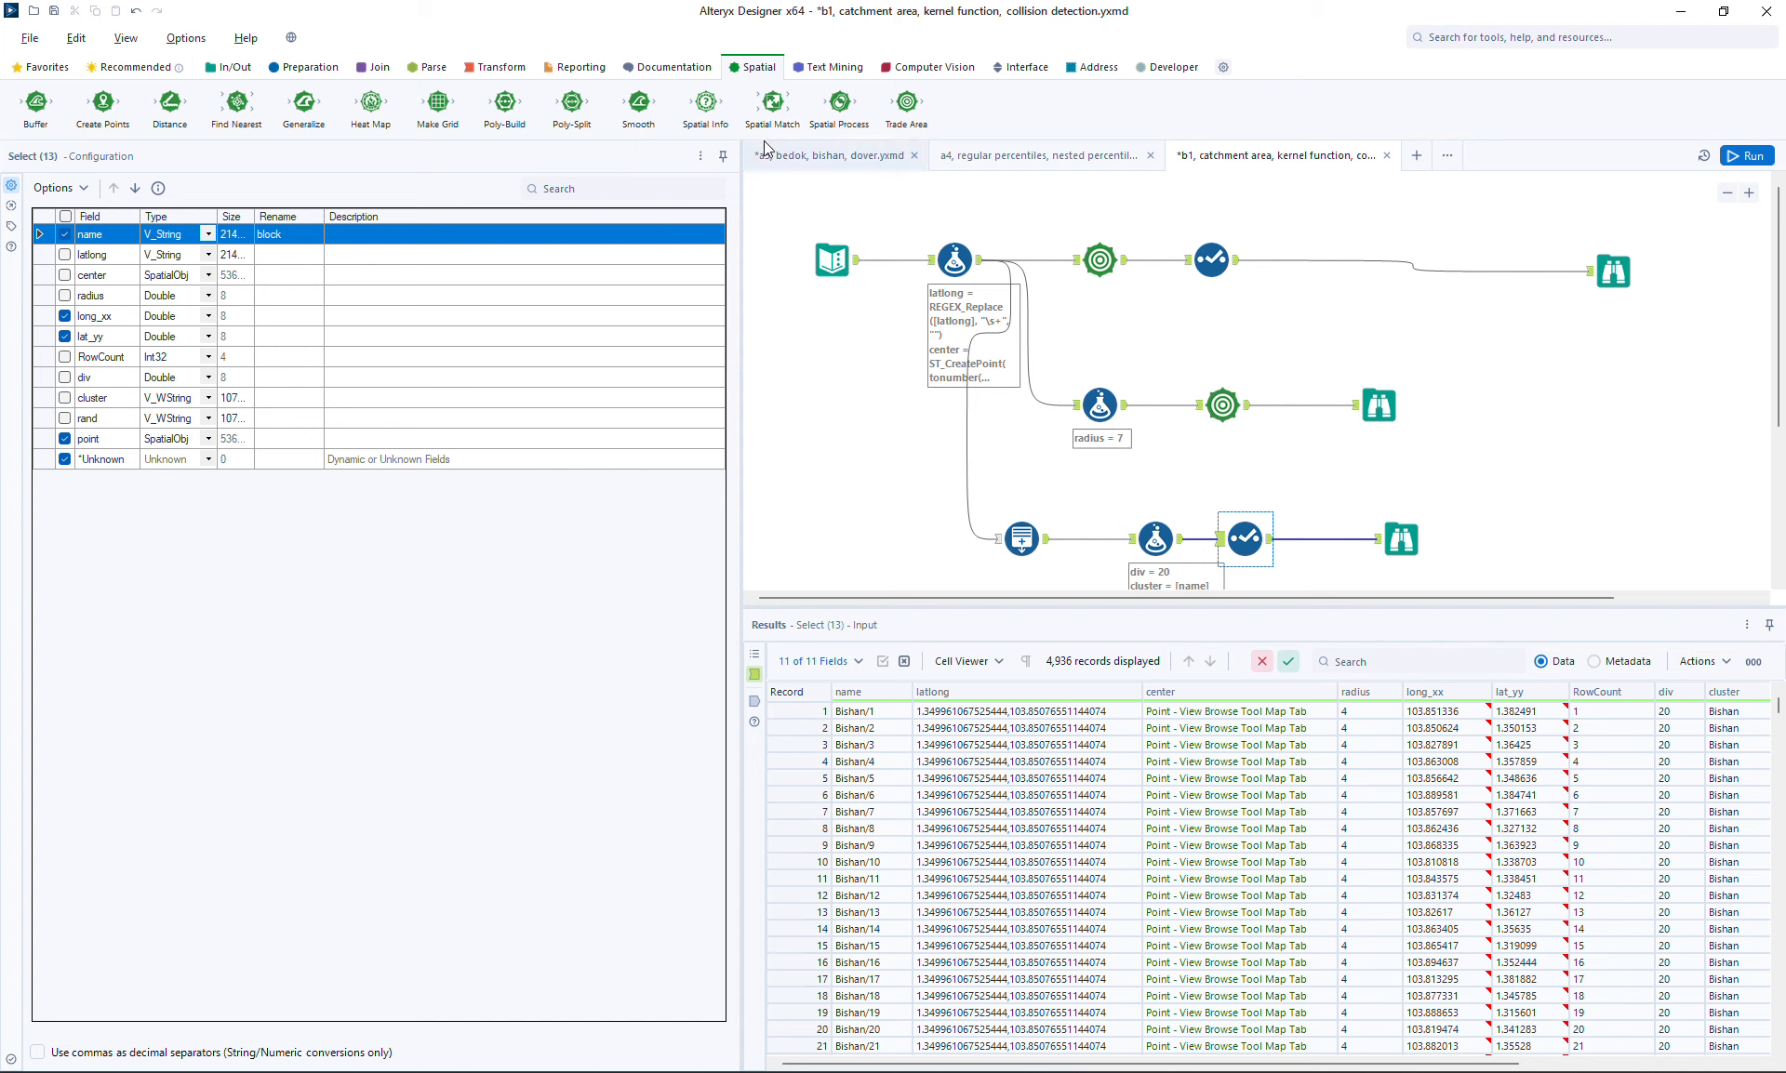
drag(772, 102, 1558, 403)
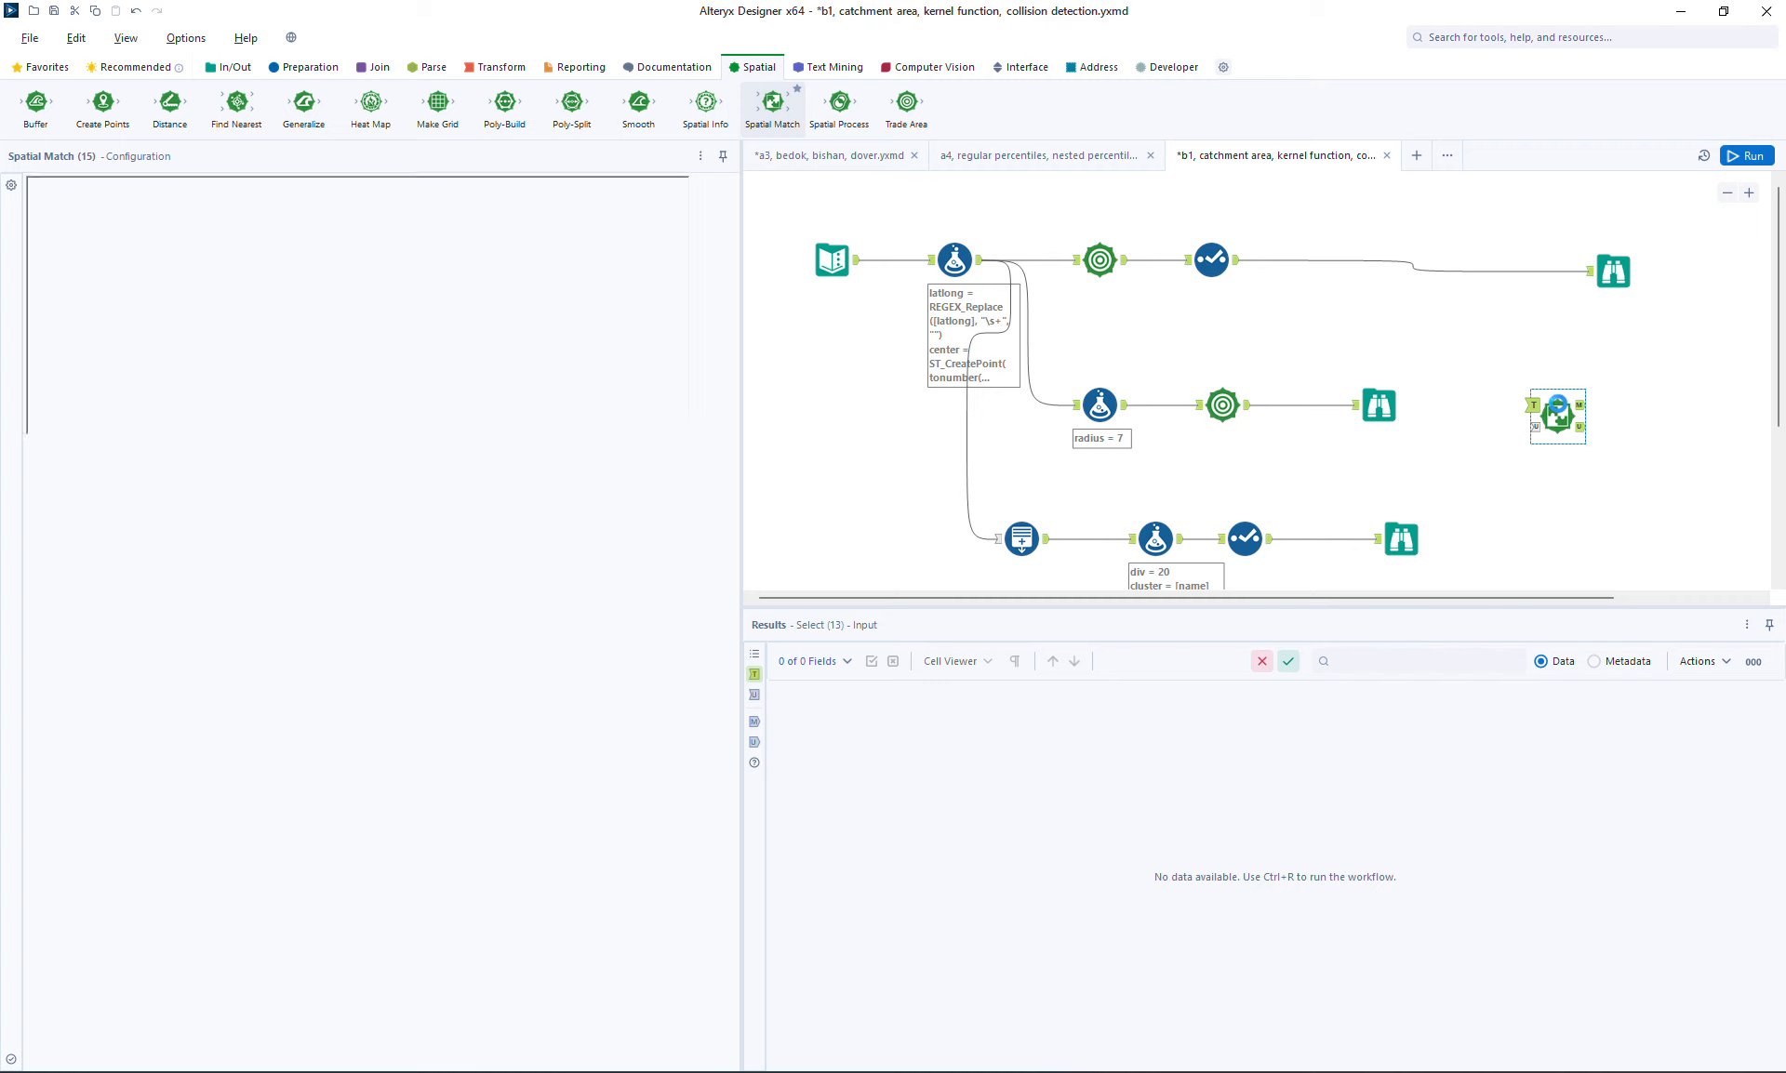
drag(1384, 341, 1541, 434)
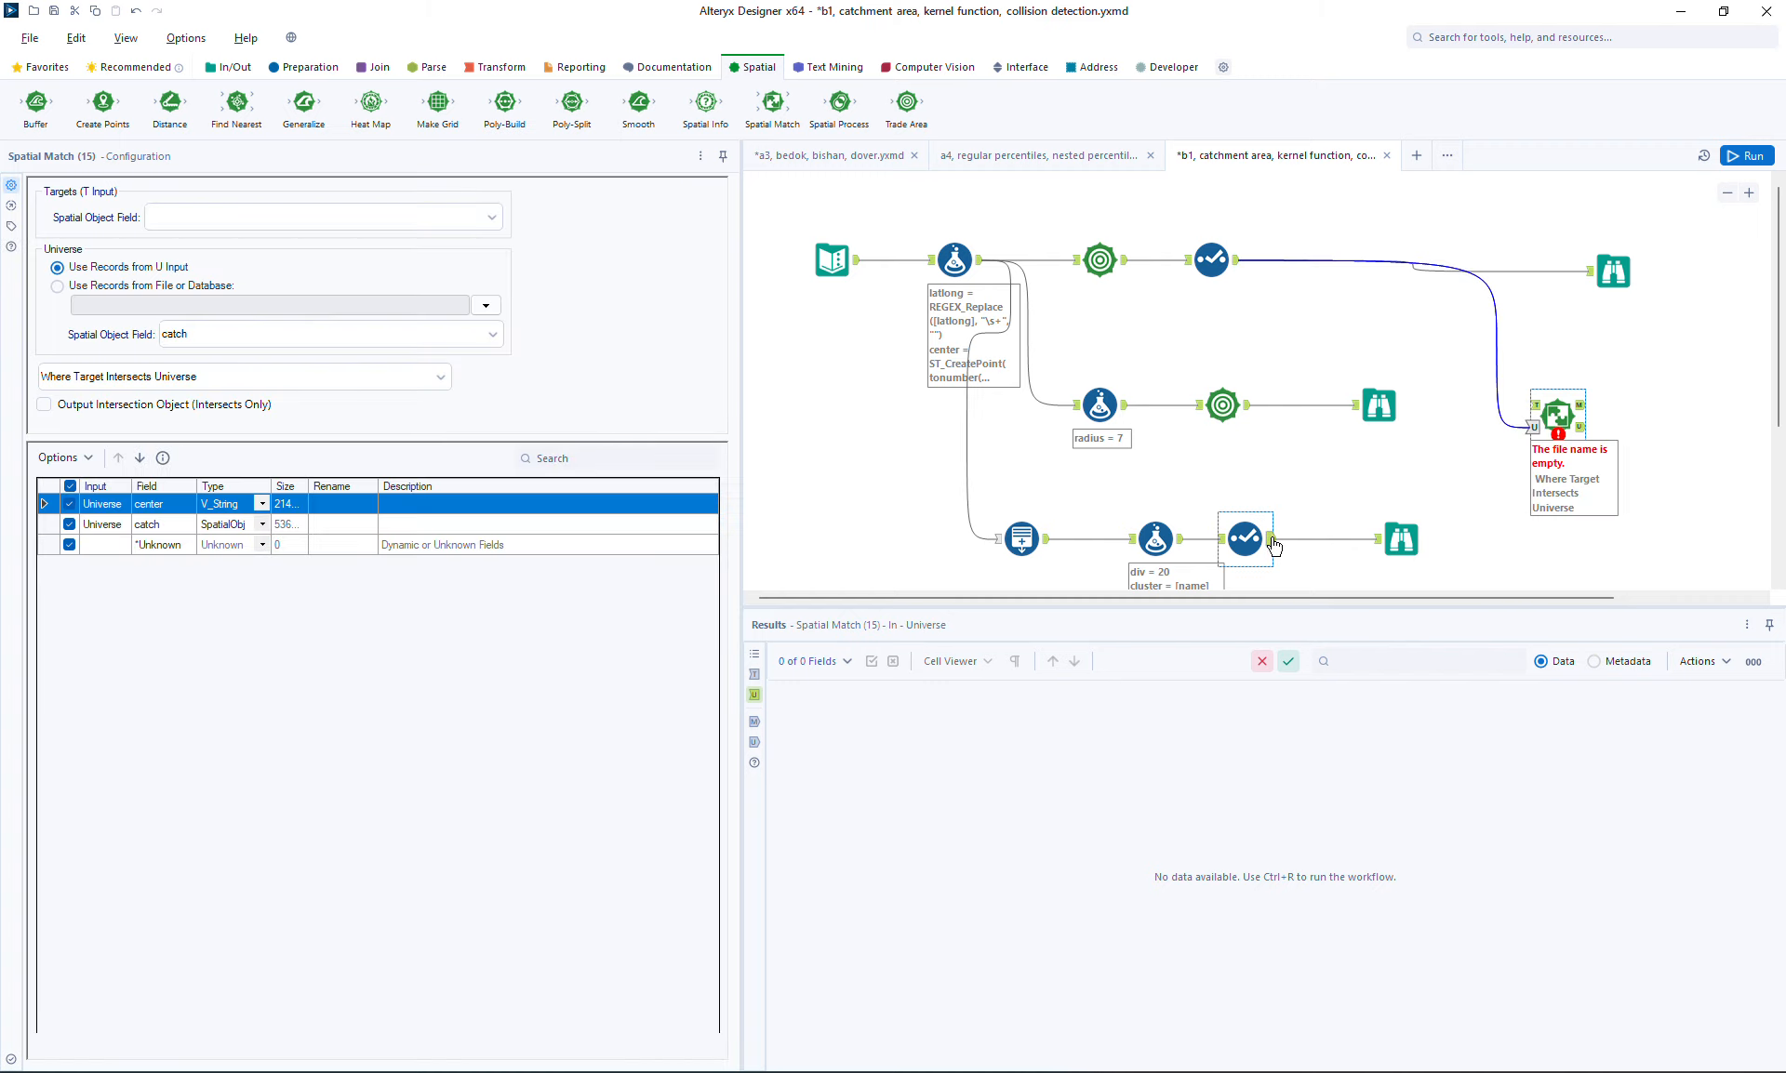
drag(1383, 477, 1532, 407)
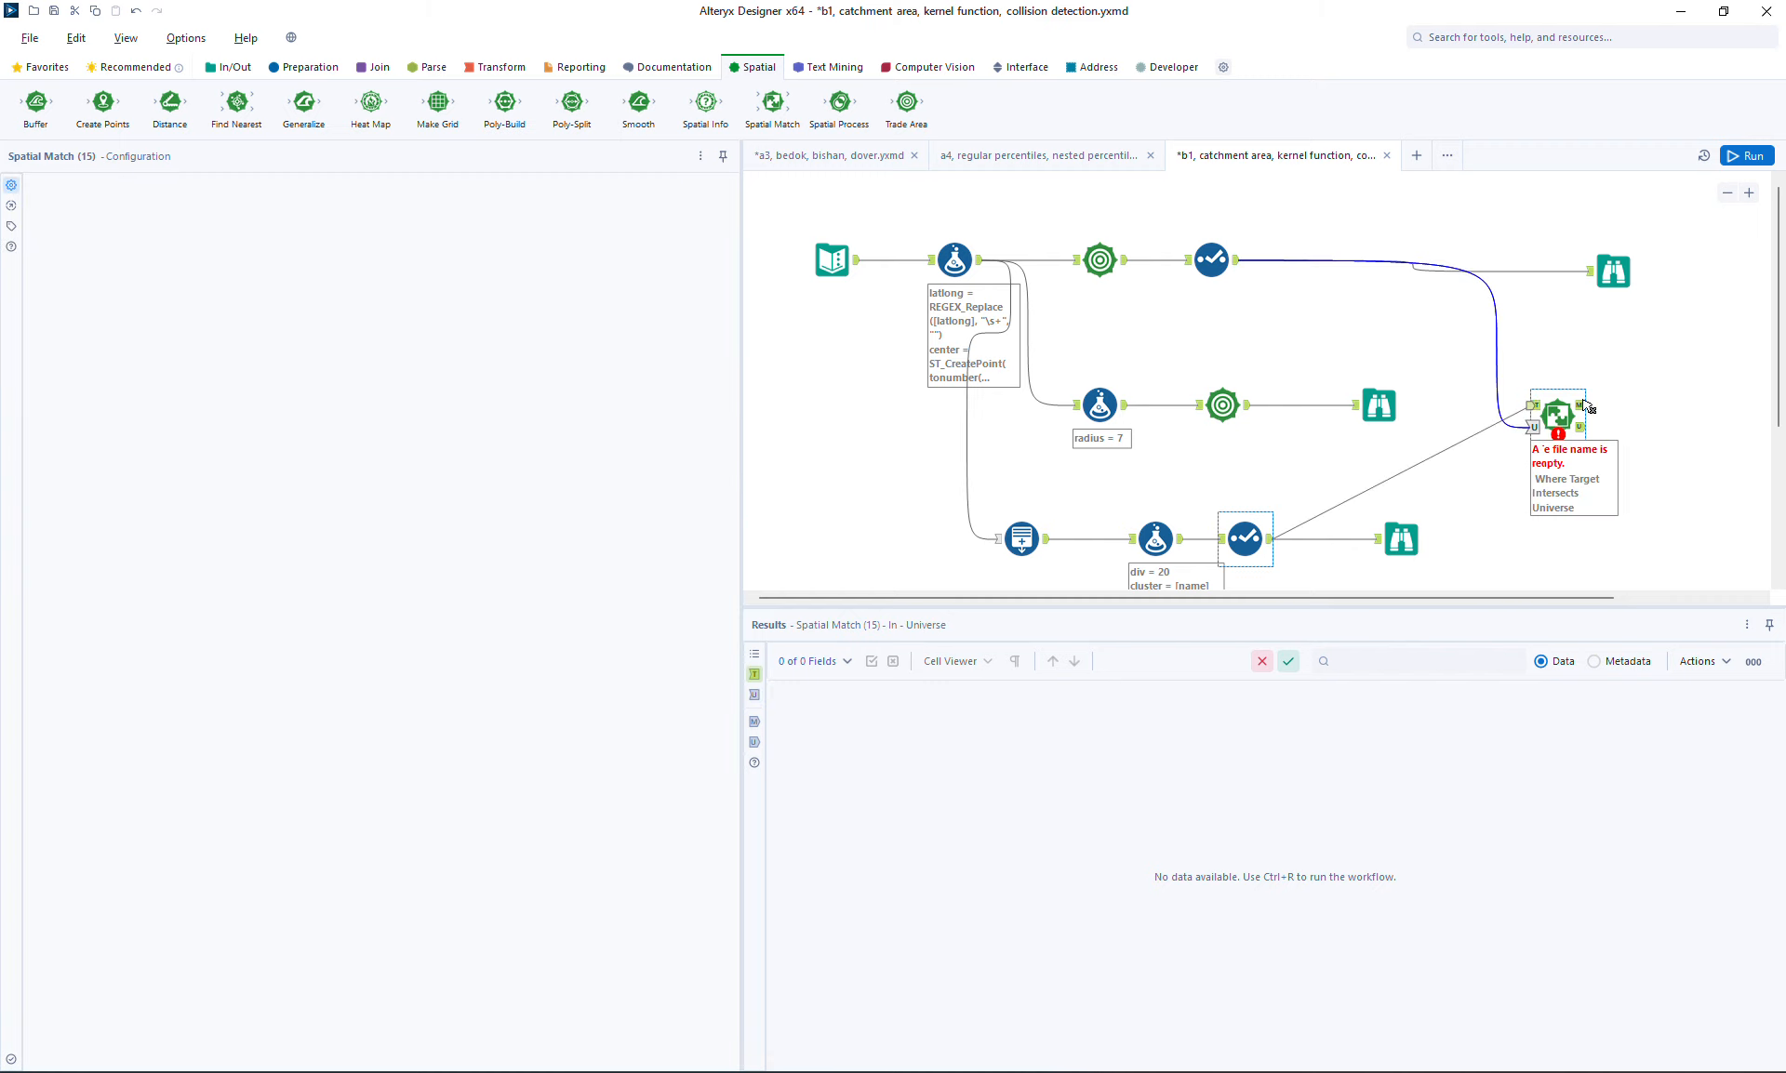
Rearrange the workflow so the catchment branch sits below the points branch
click(1728, 195)
click(1729, 196)
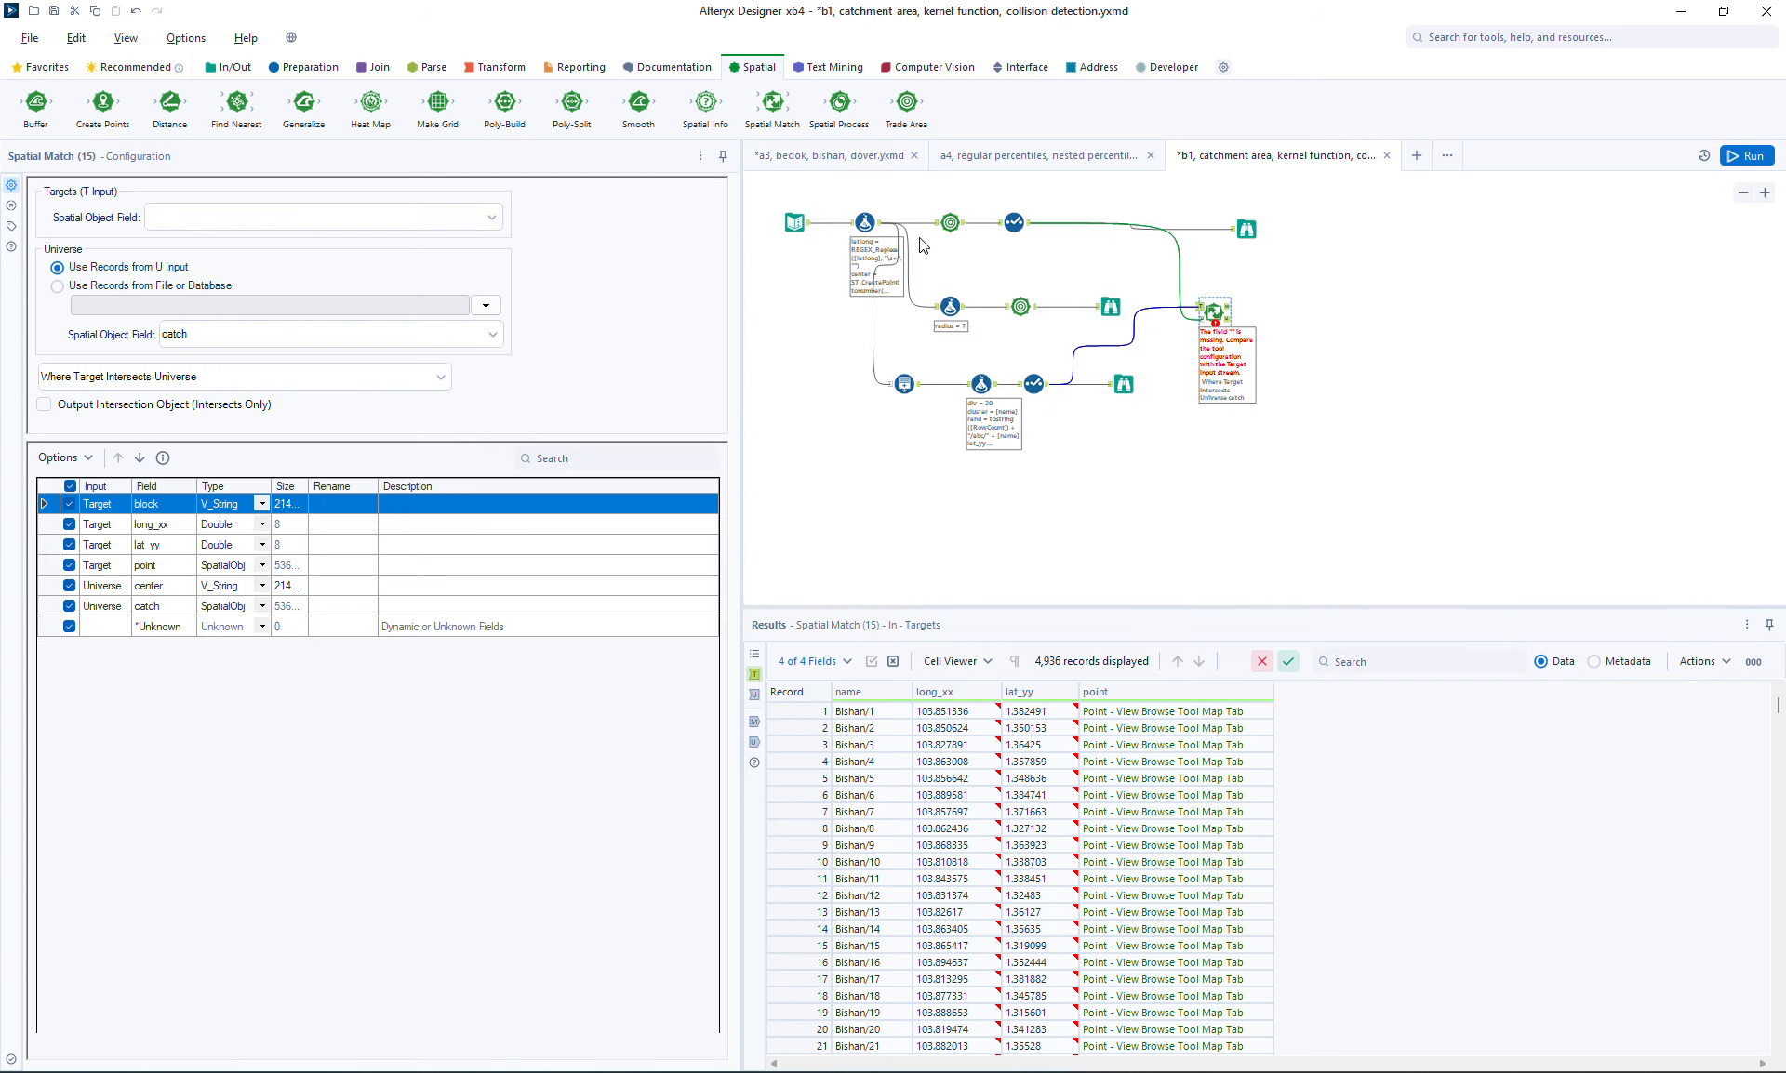
drag(921, 197, 1237, 503)
drag(1212, 297, 1226, 437)
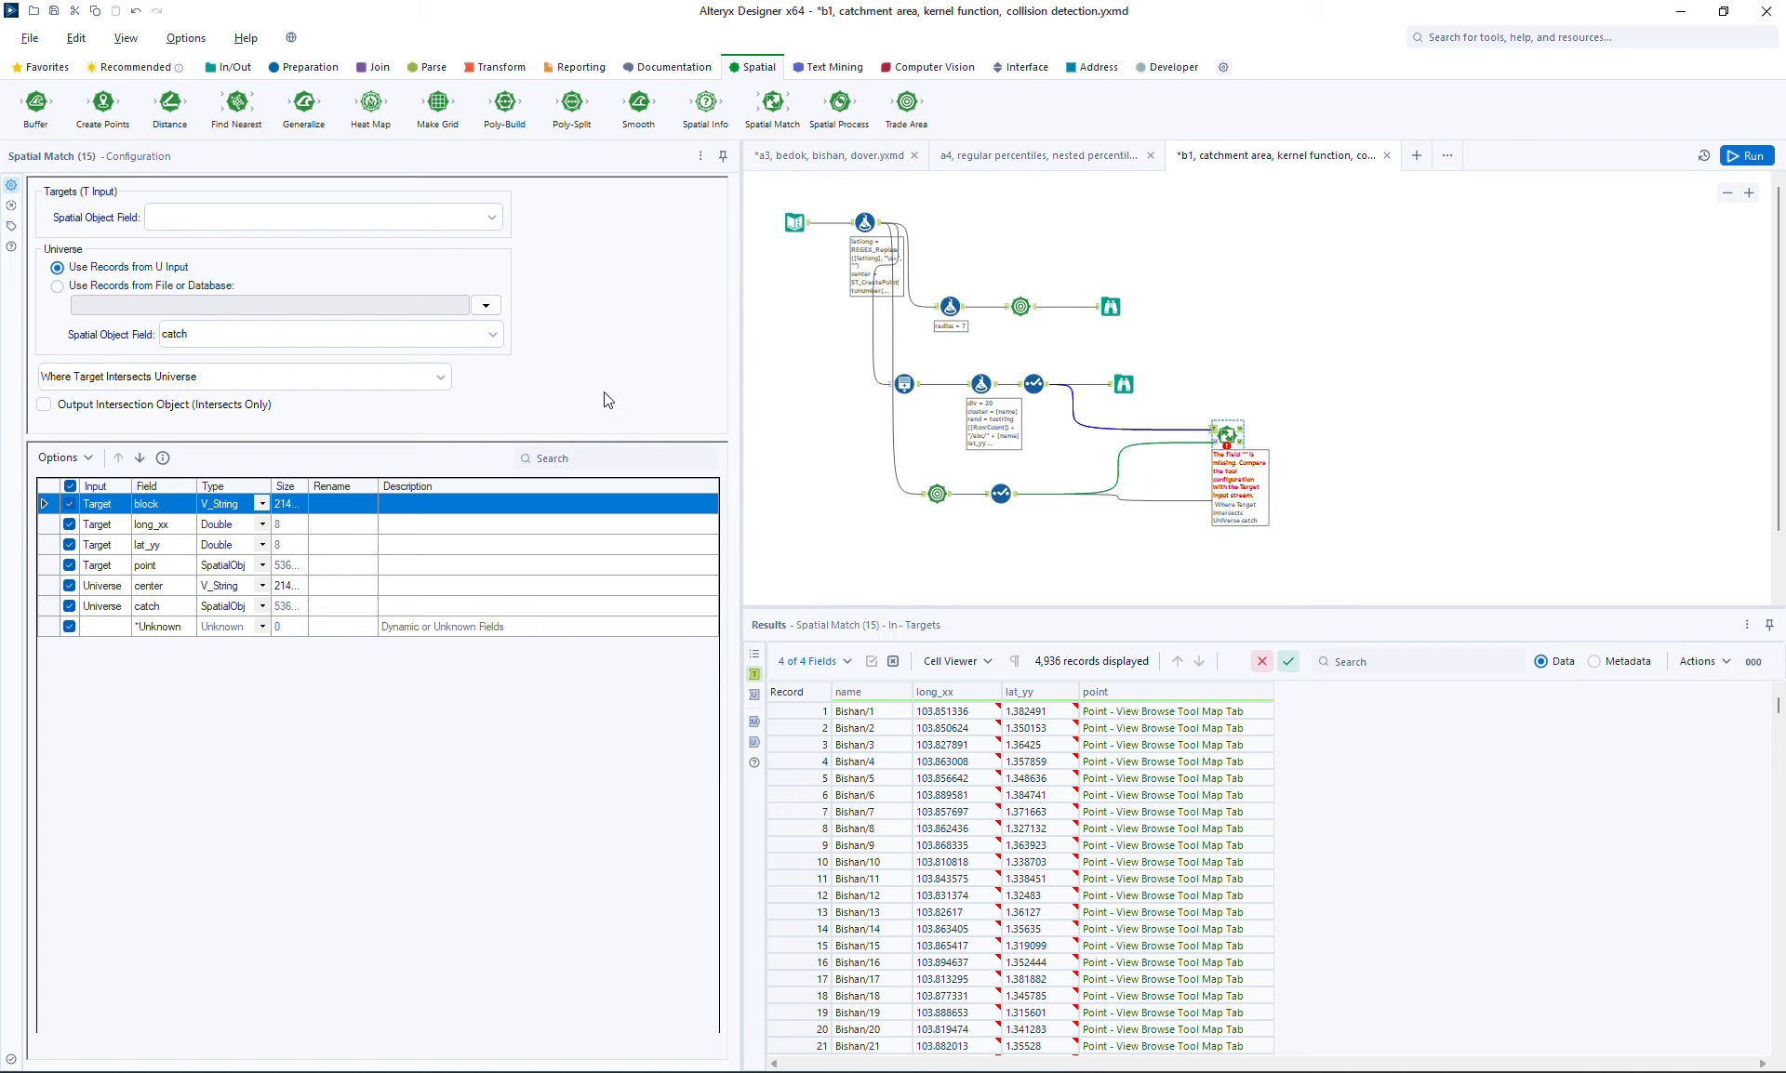
Configure Spatial Match with target field point, Where Target Within Universe, and exclude the catch field
click(247, 220)
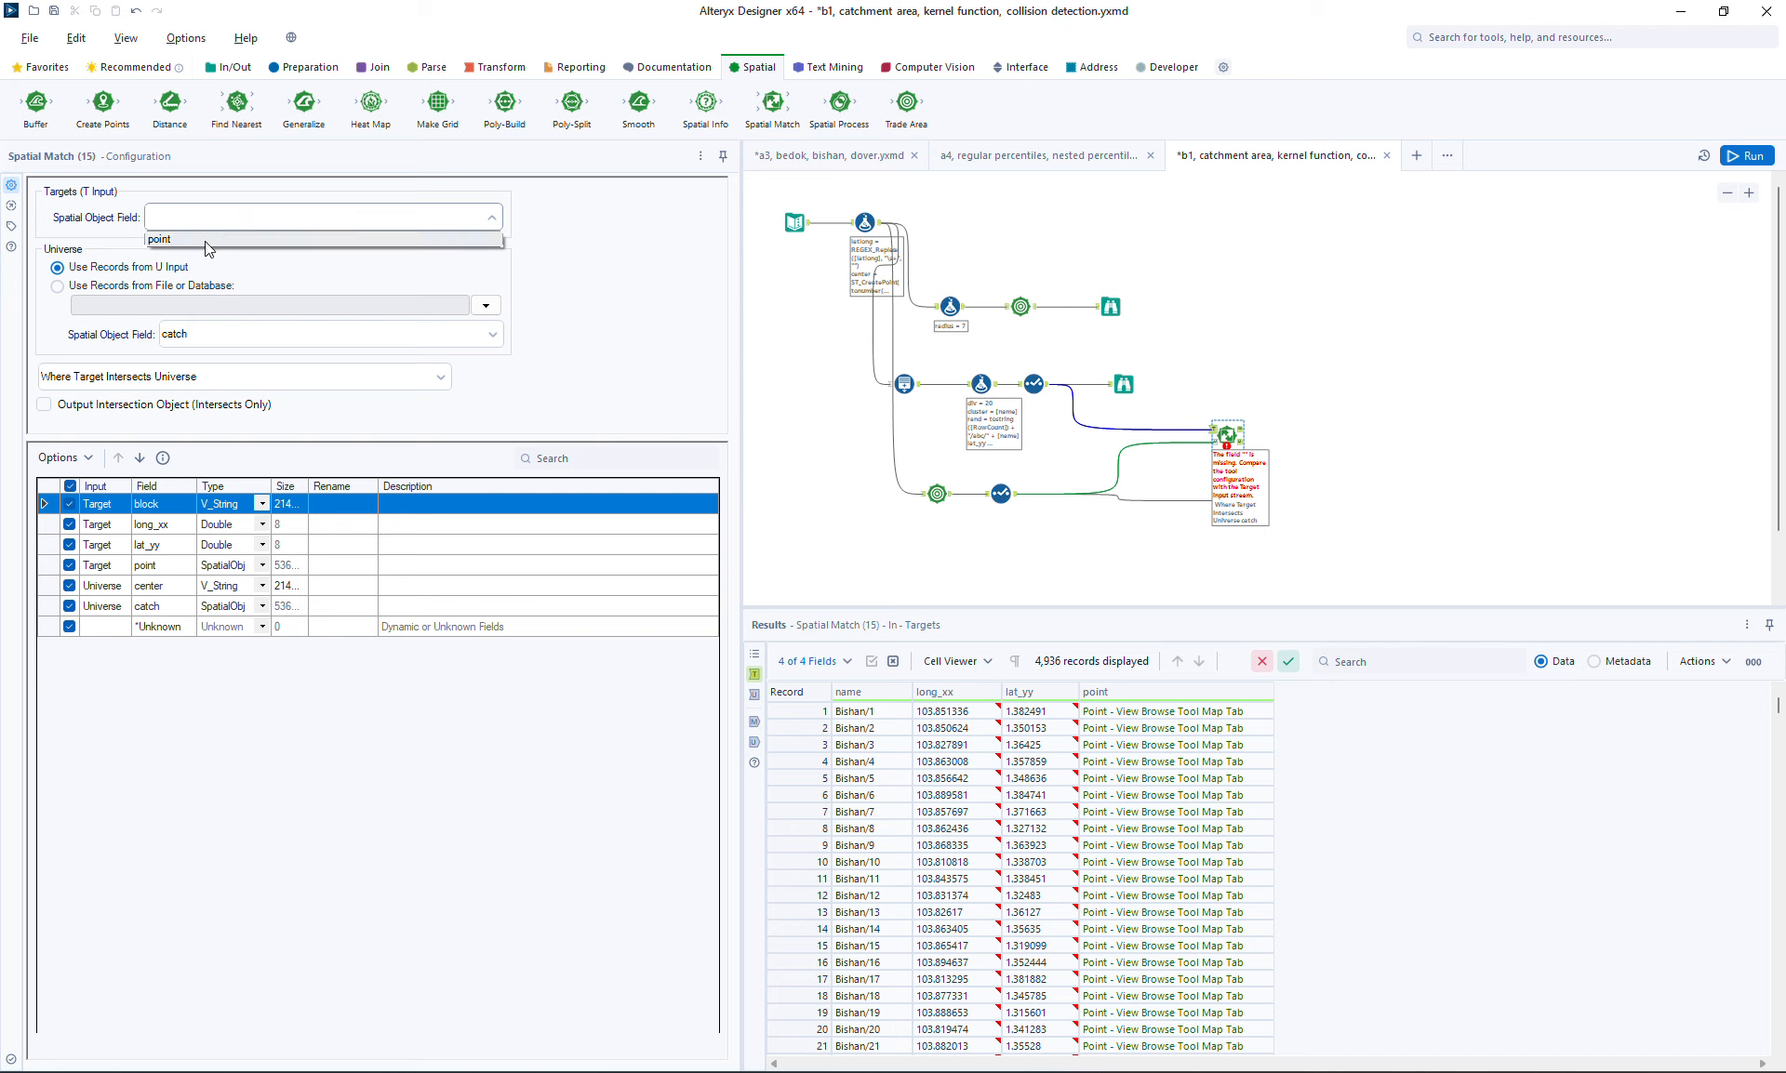
click(205, 242)
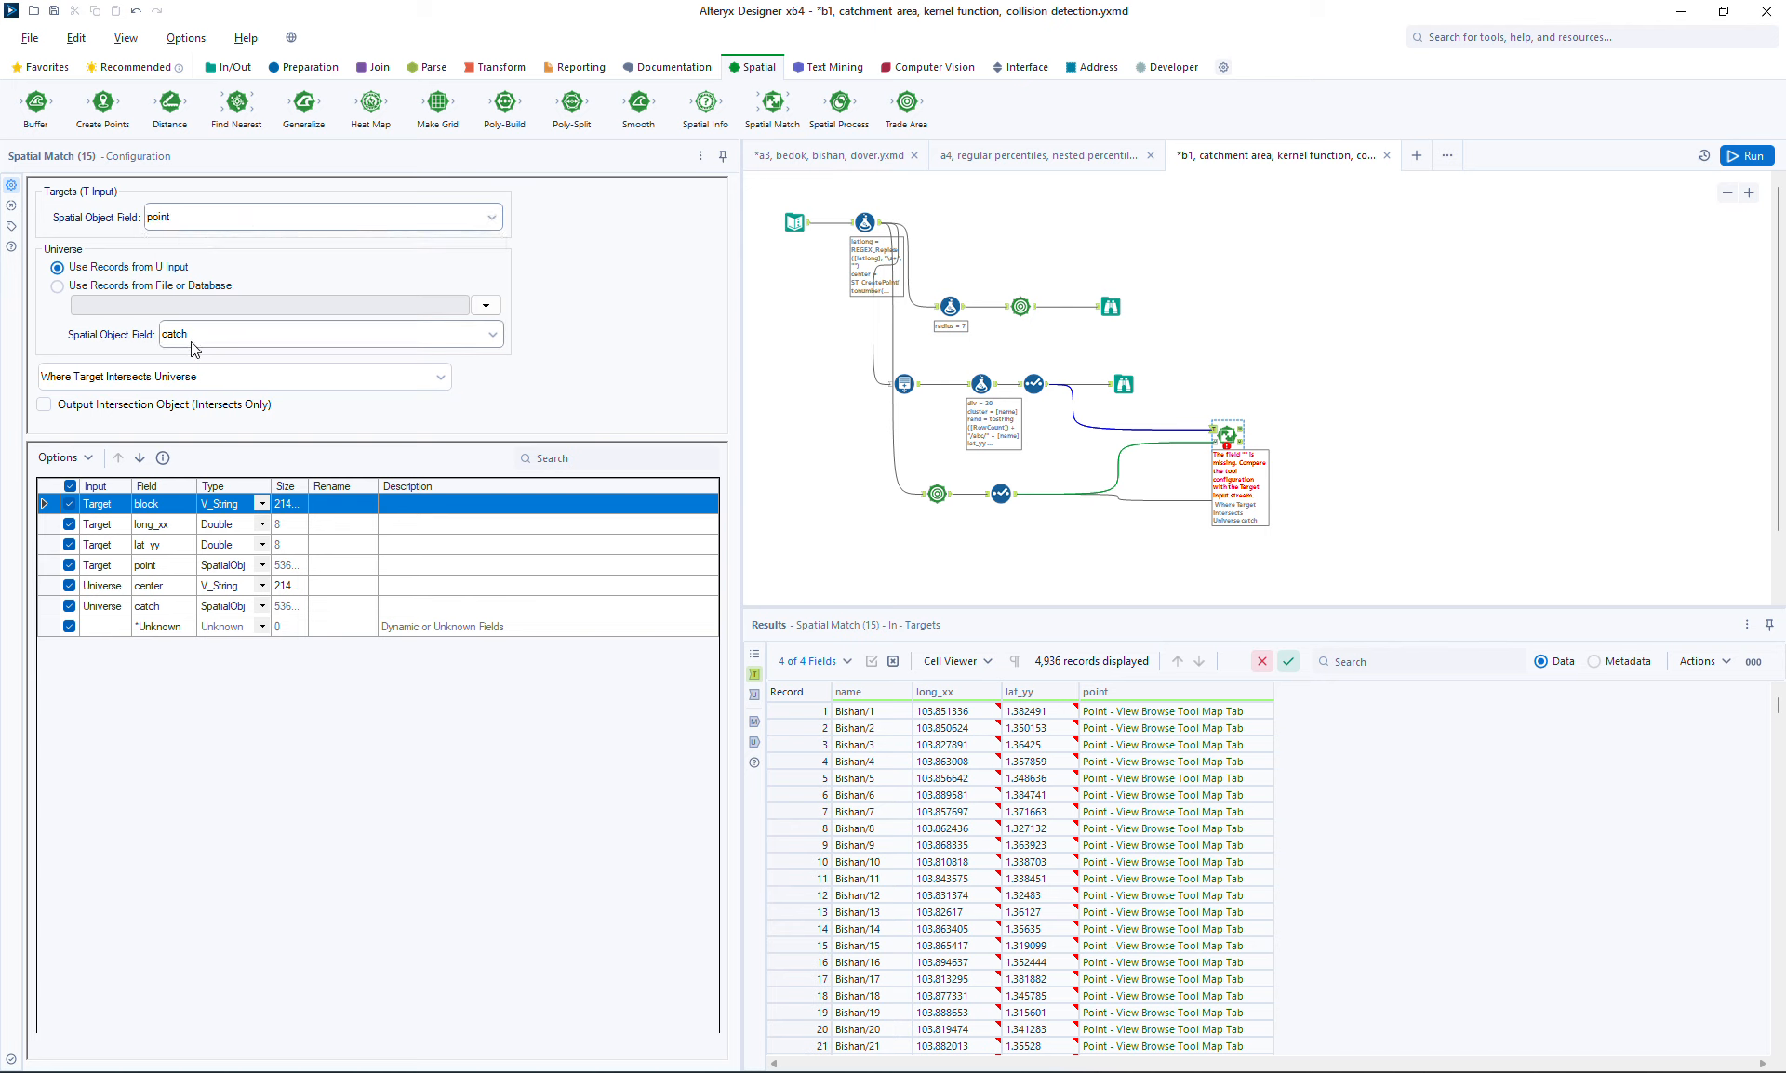
click(197, 376)
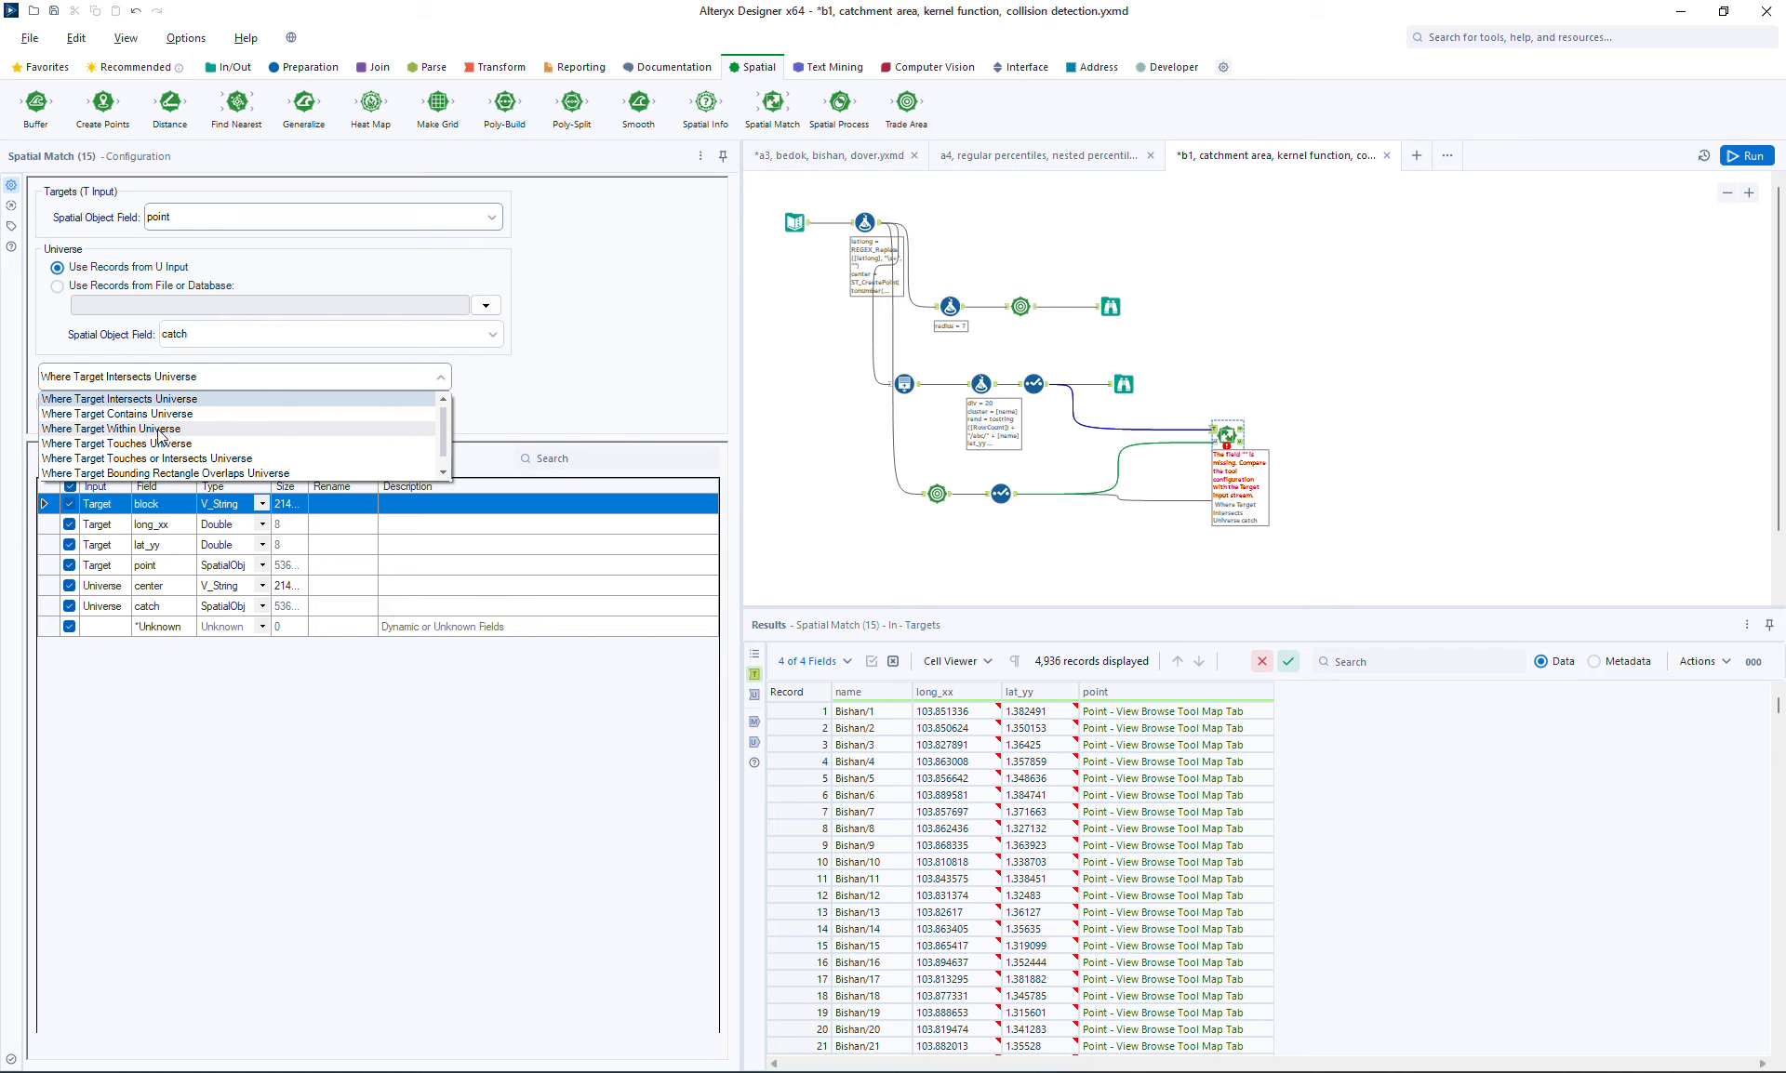
click(112, 429)
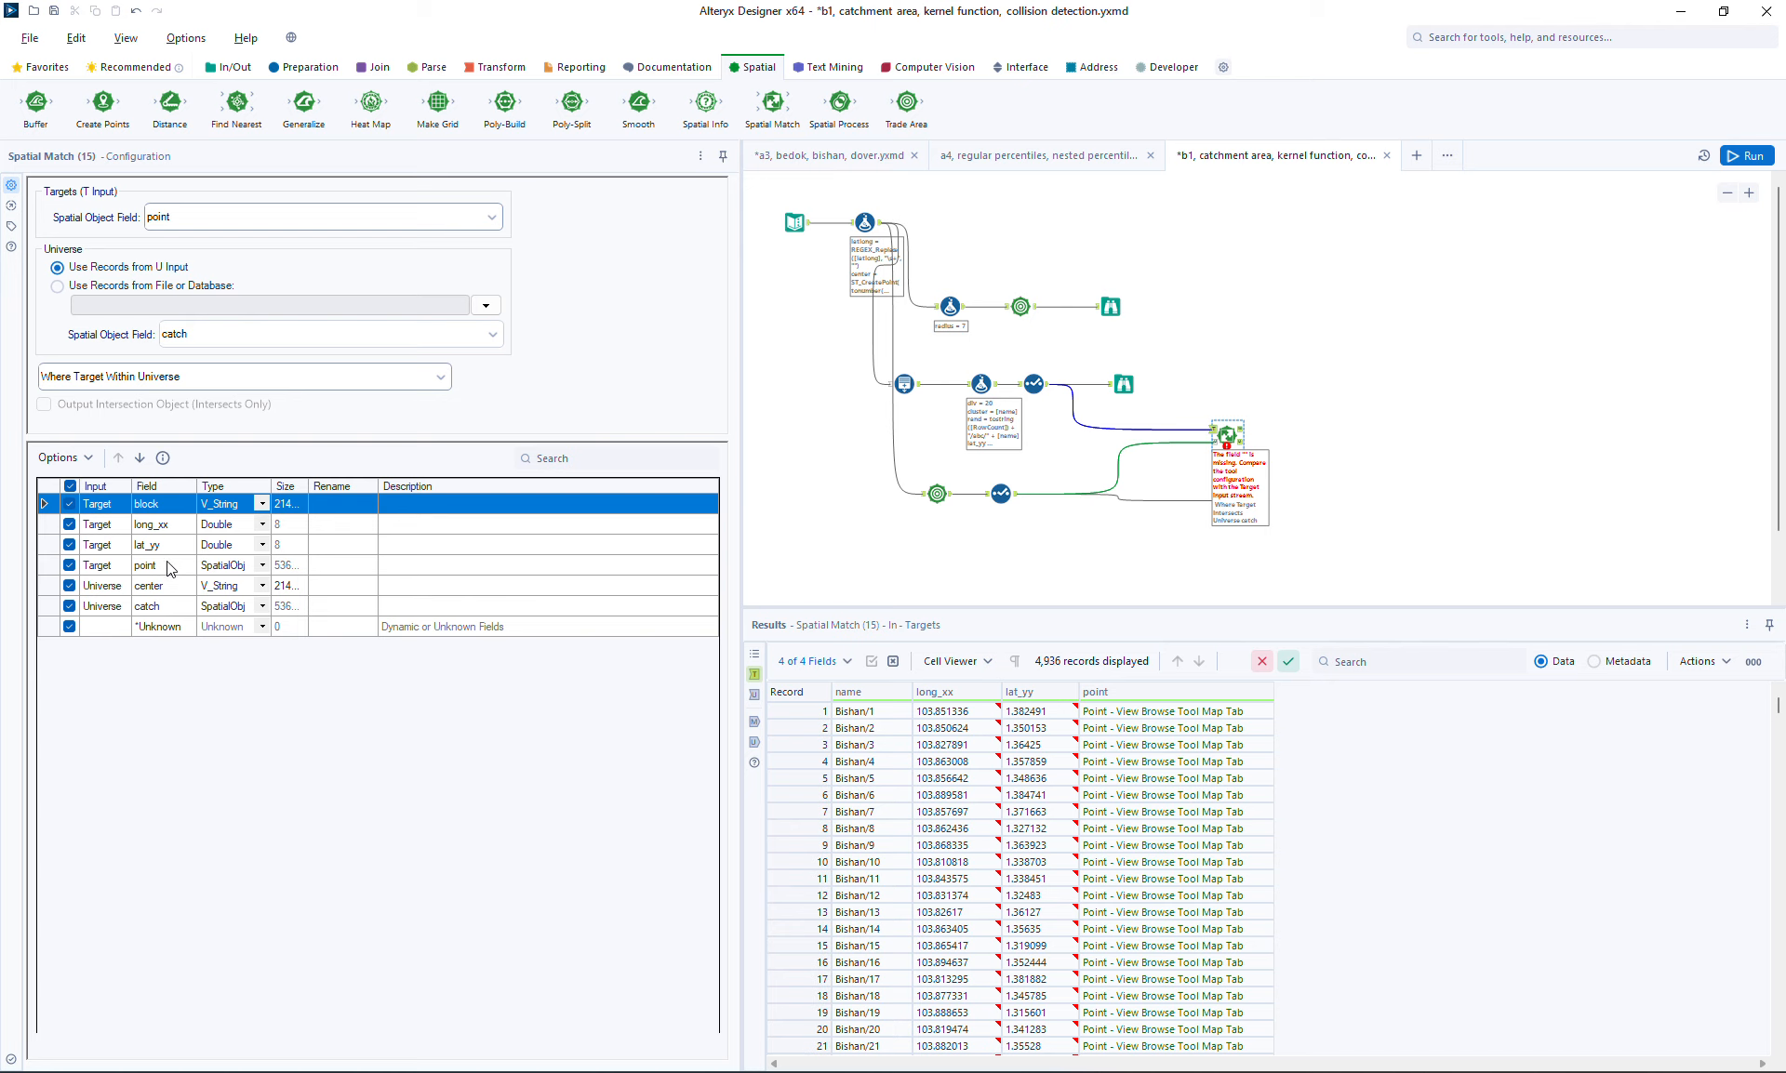
click(66, 607)
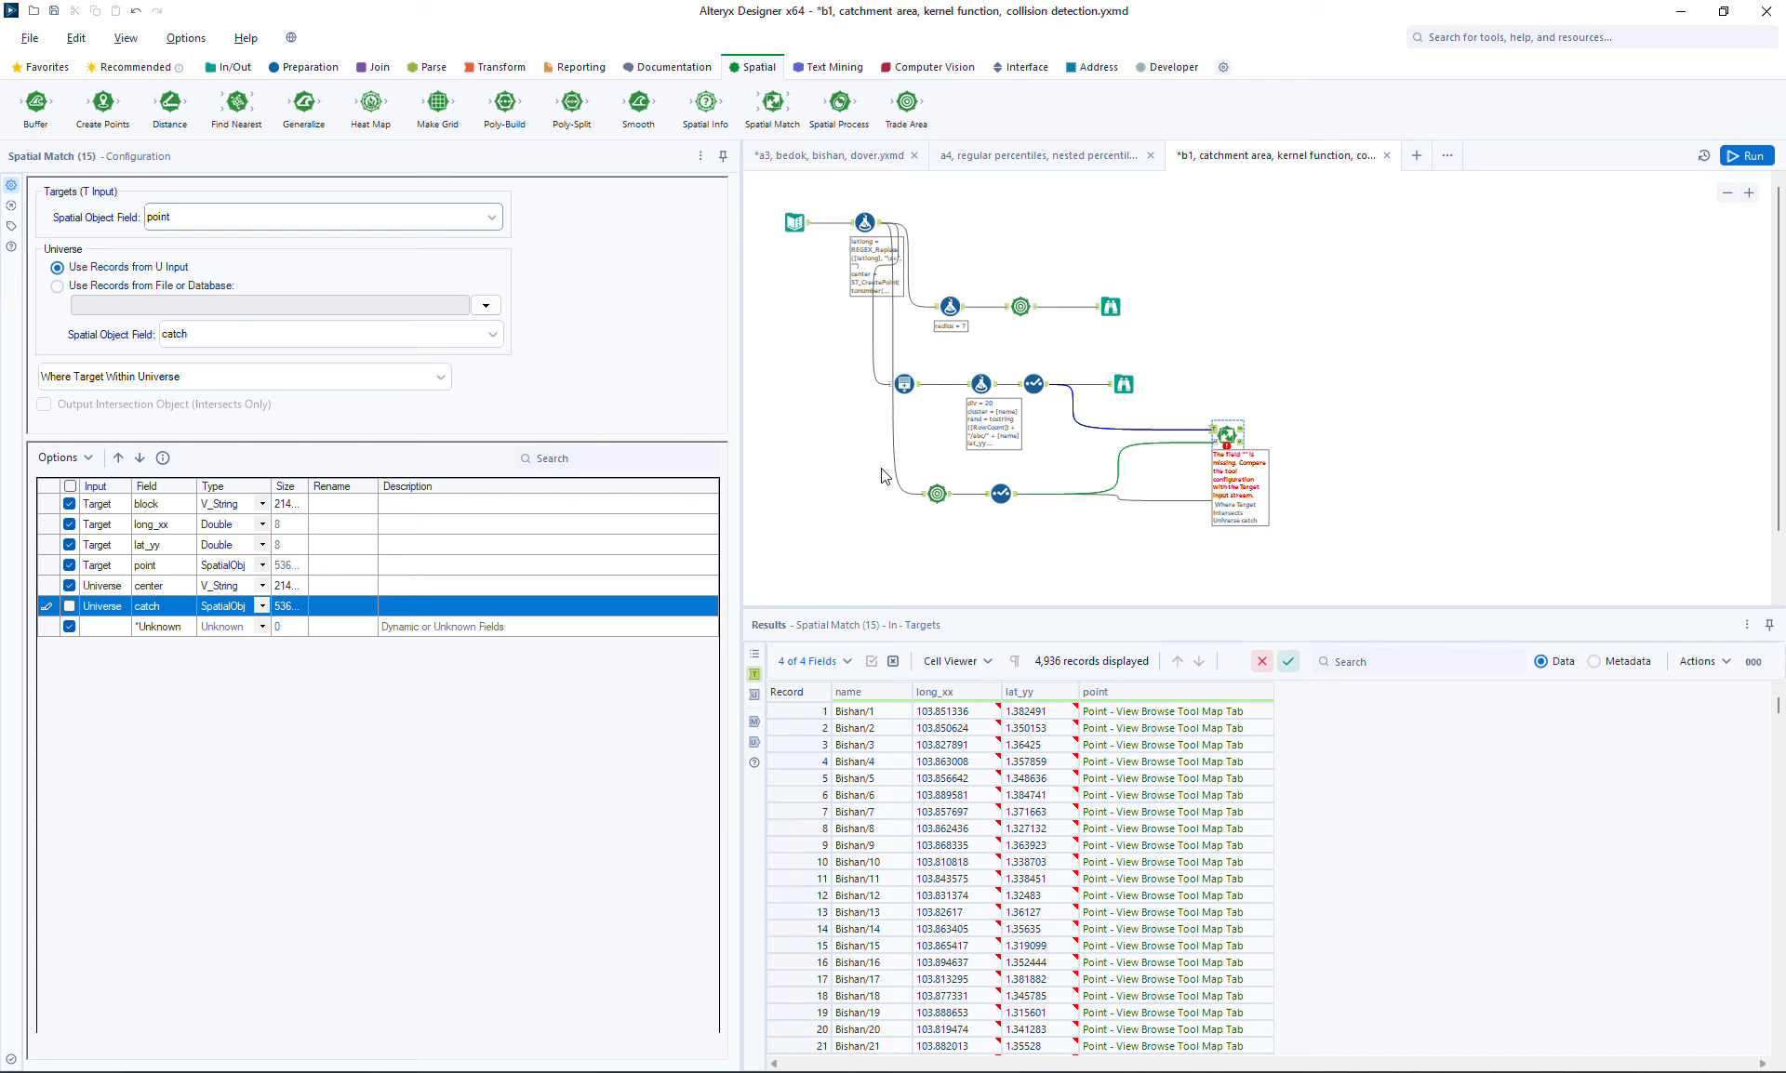
Add browse tools to all Spatial Match outputs and move the matched browse tool aside
click(1230, 435)
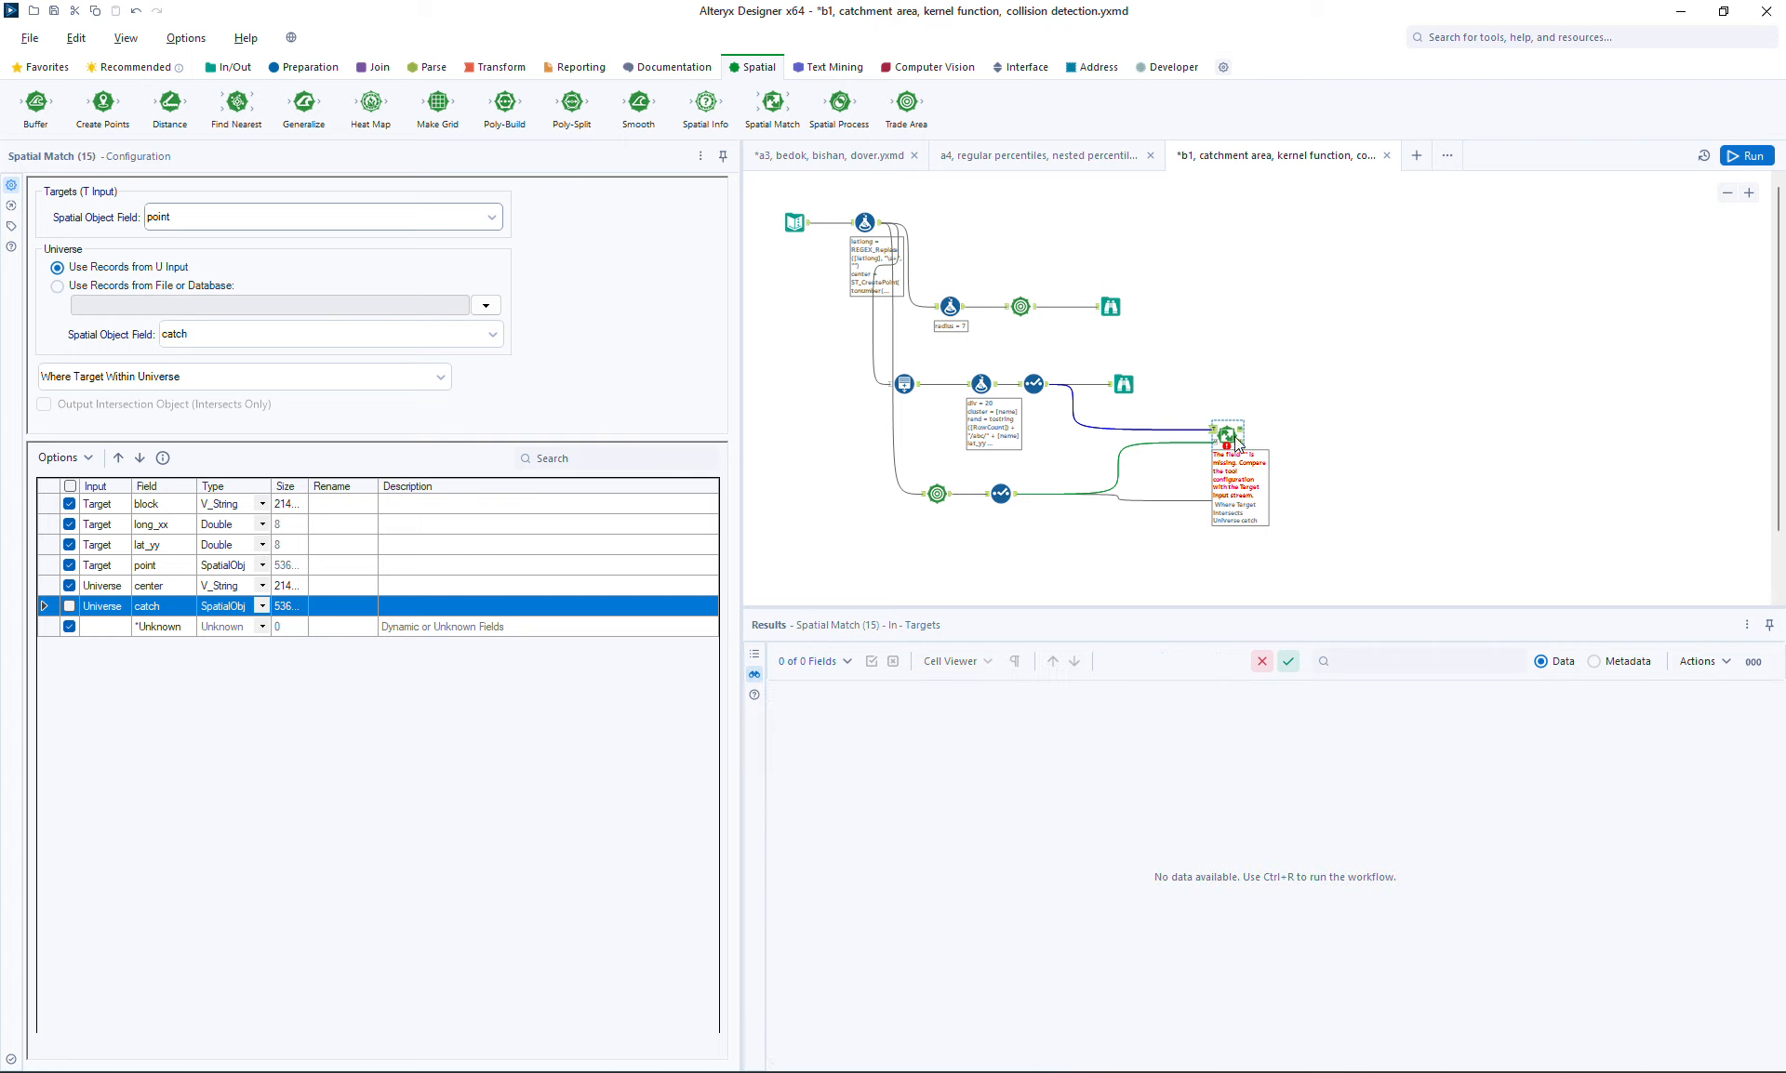
key(ctrl+shift+b)
drag(1306, 411, 1474, 379)
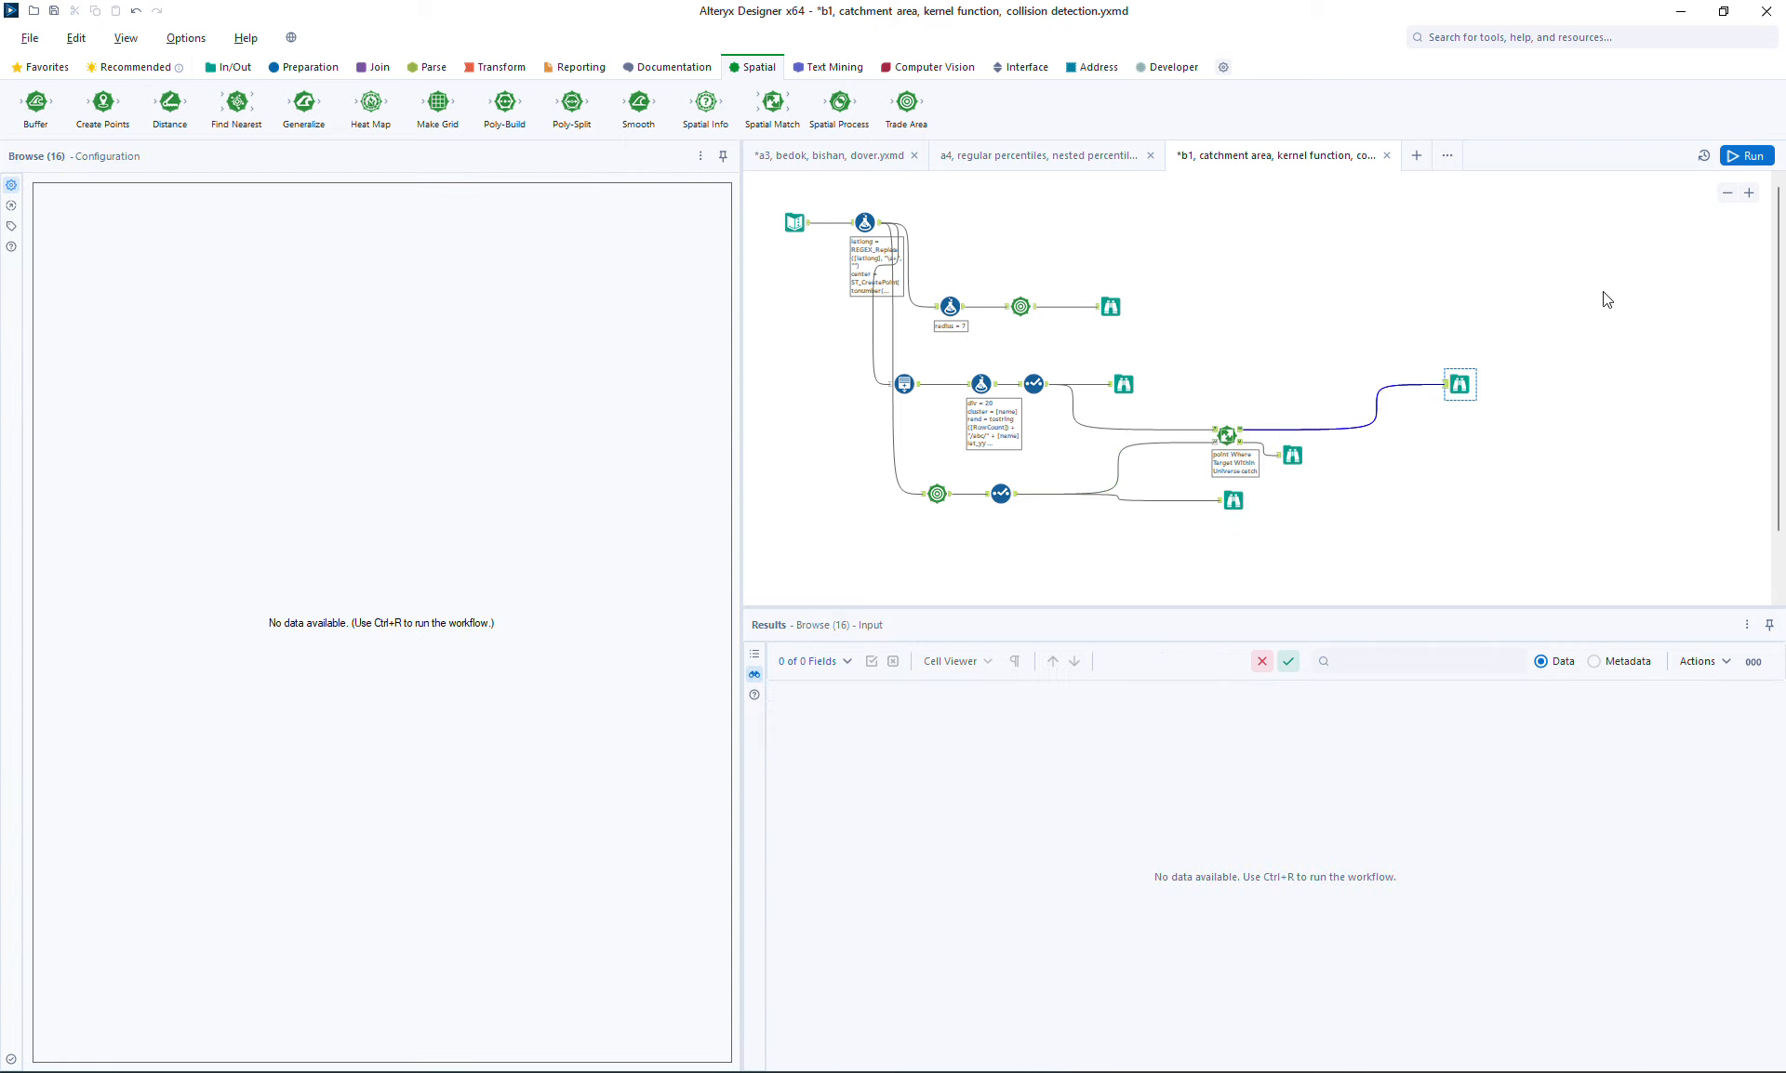
Run the workflow and inspect the matched and unmatched point outputs
click(1727, 160)
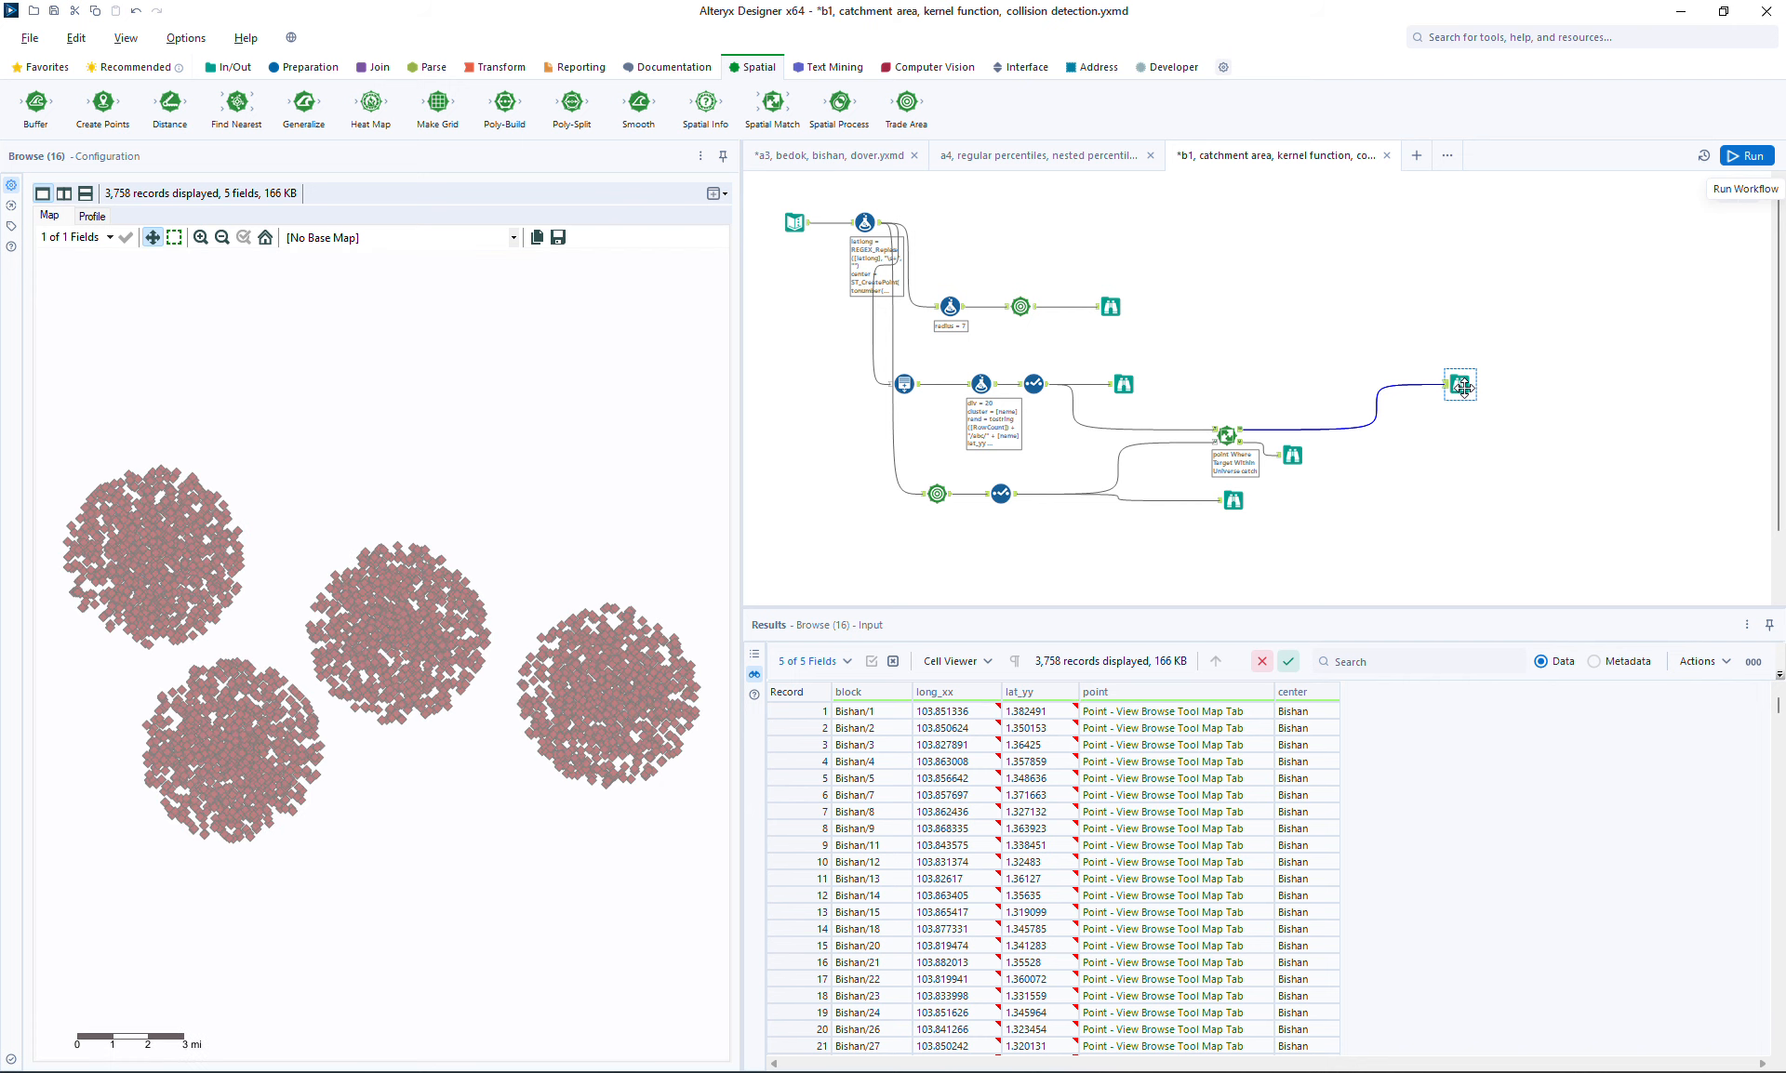
drag(1459, 389, 1408, 385)
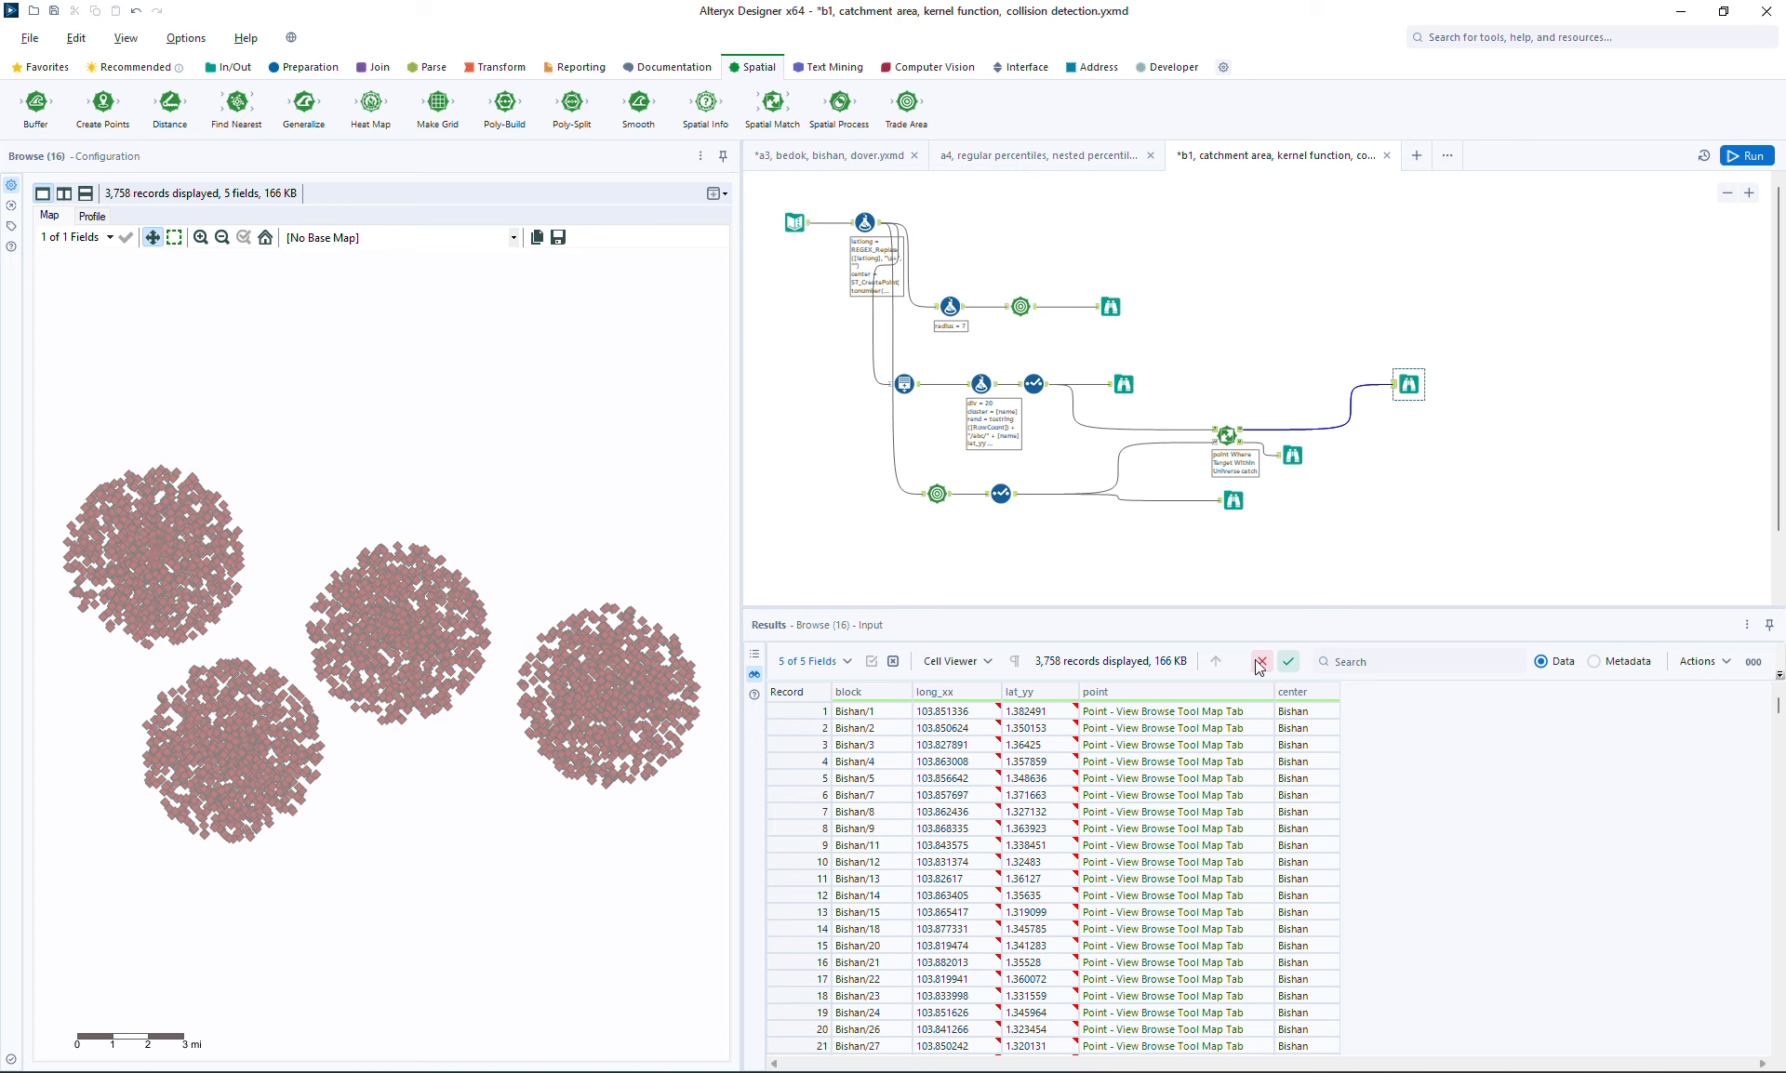
mouse_move(1777, 707)
mouse_down()
mouse_move(1769, 1045)
mouse_move(1764, 704)
mouse_up()
click(1290, 457)
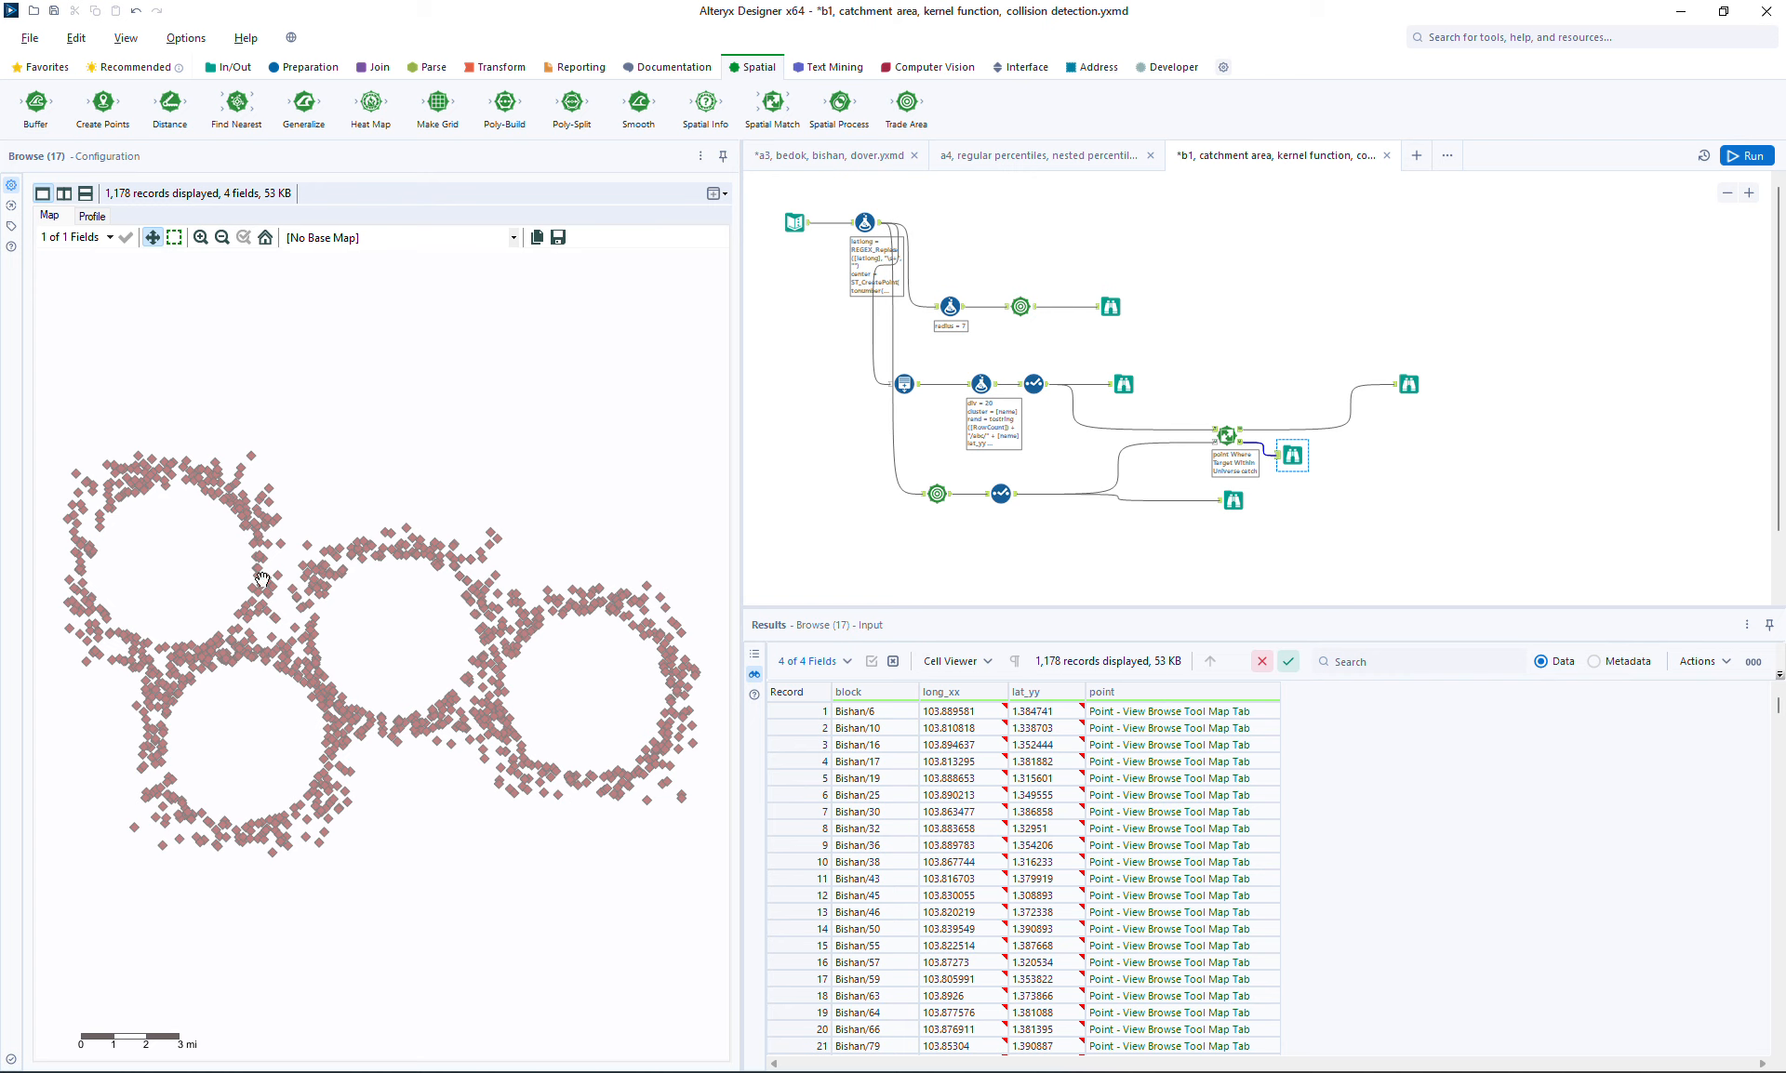
Insert a Summarize tool between the Spatial Match matched output and its browse tool
click(1401, 393)
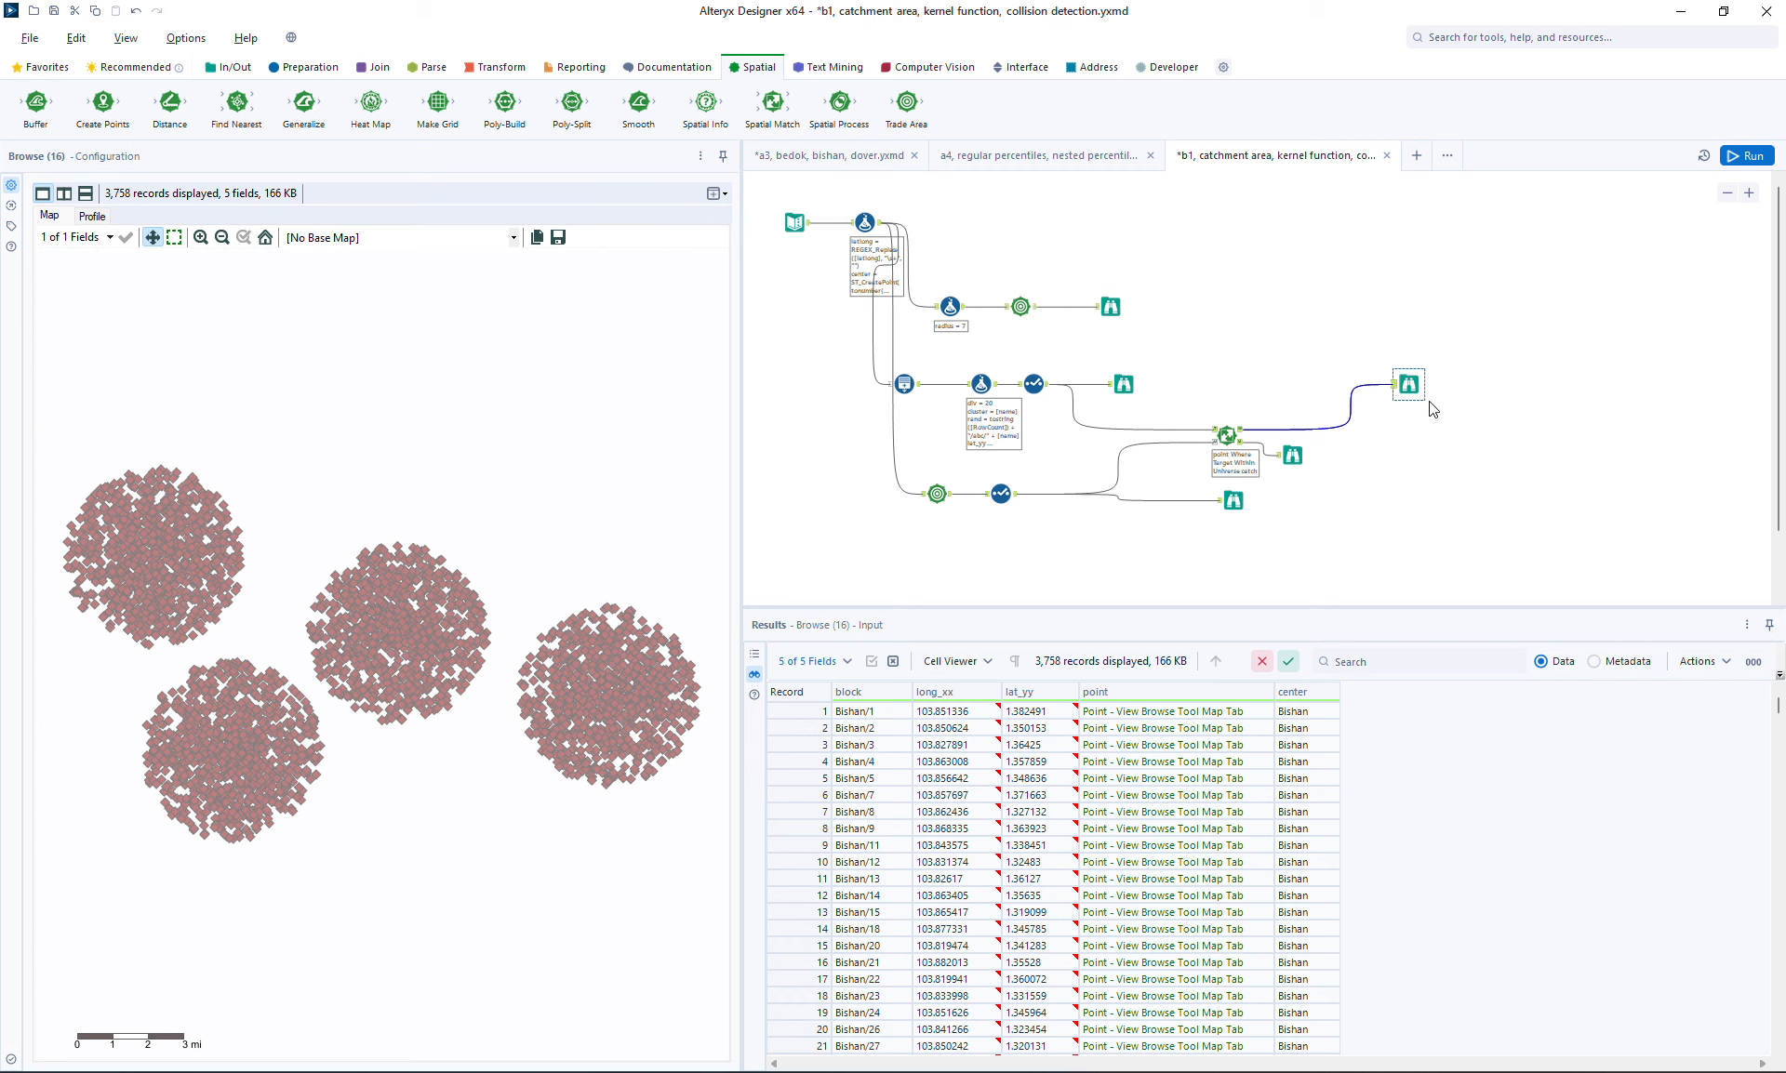
drag(1408, 379, 1407, 361)
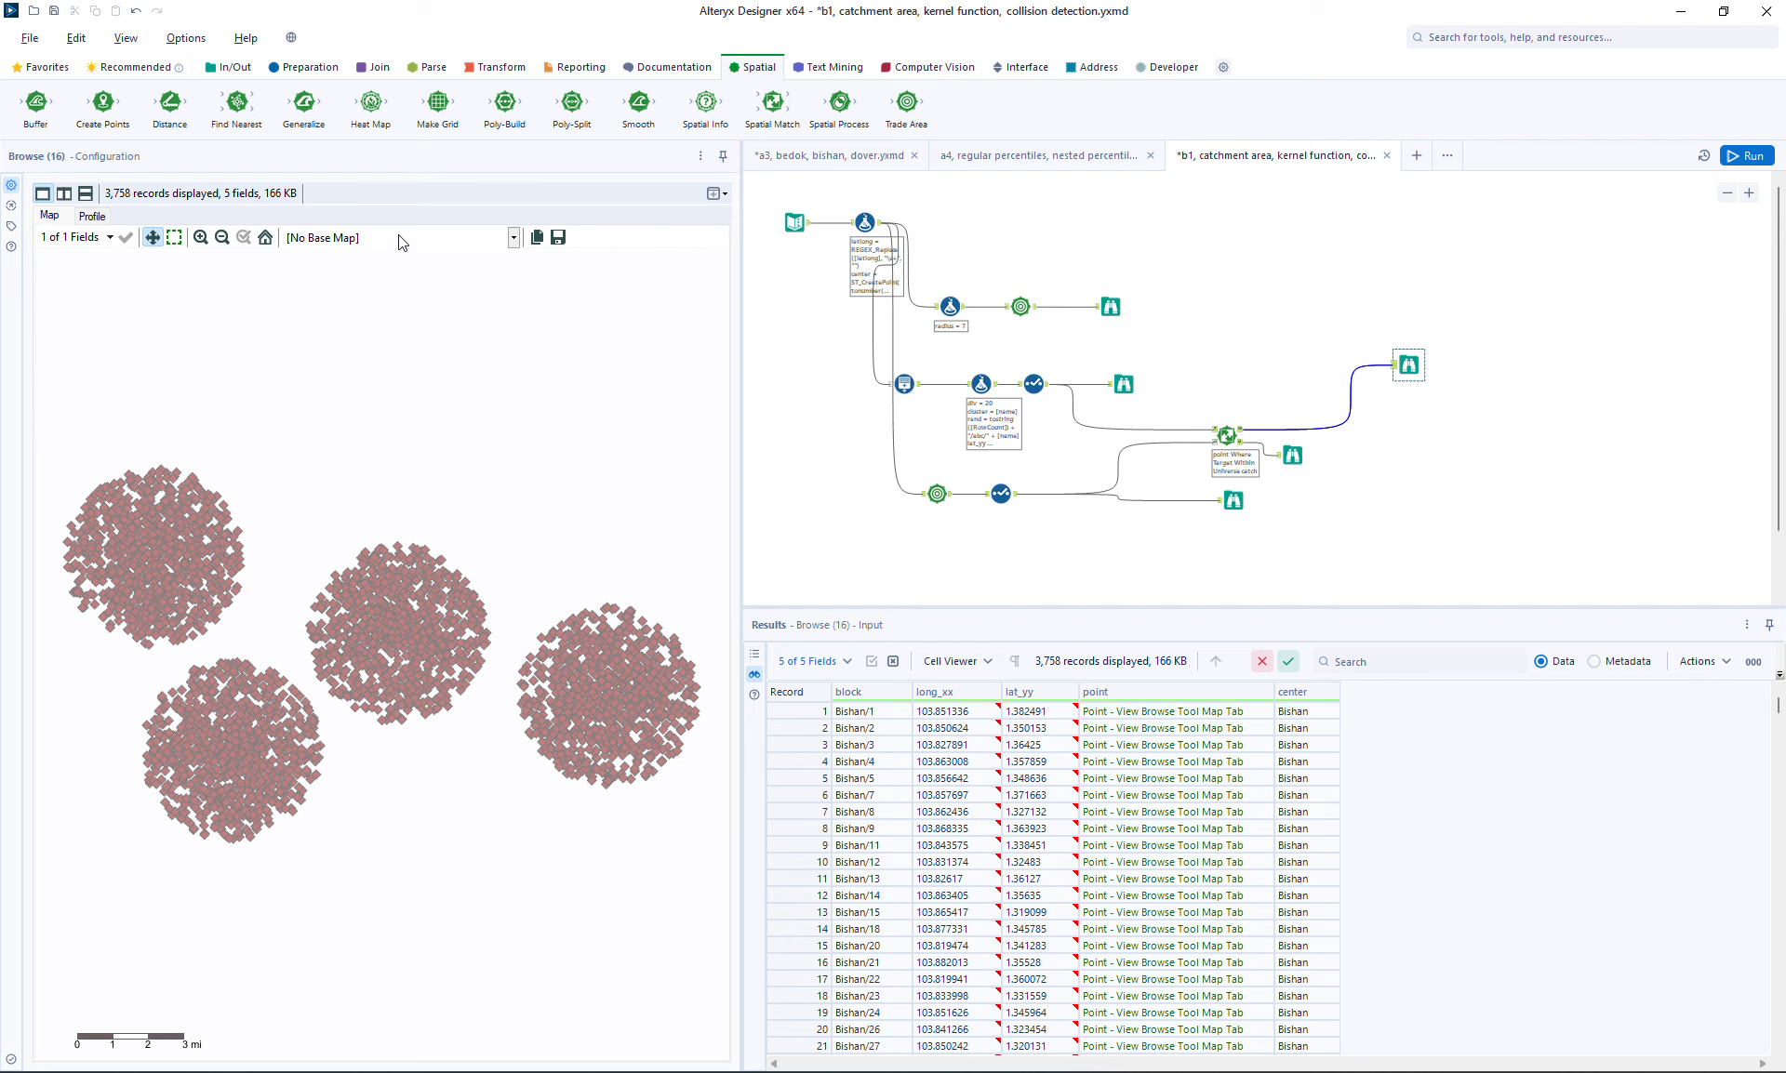
click(495, 71)
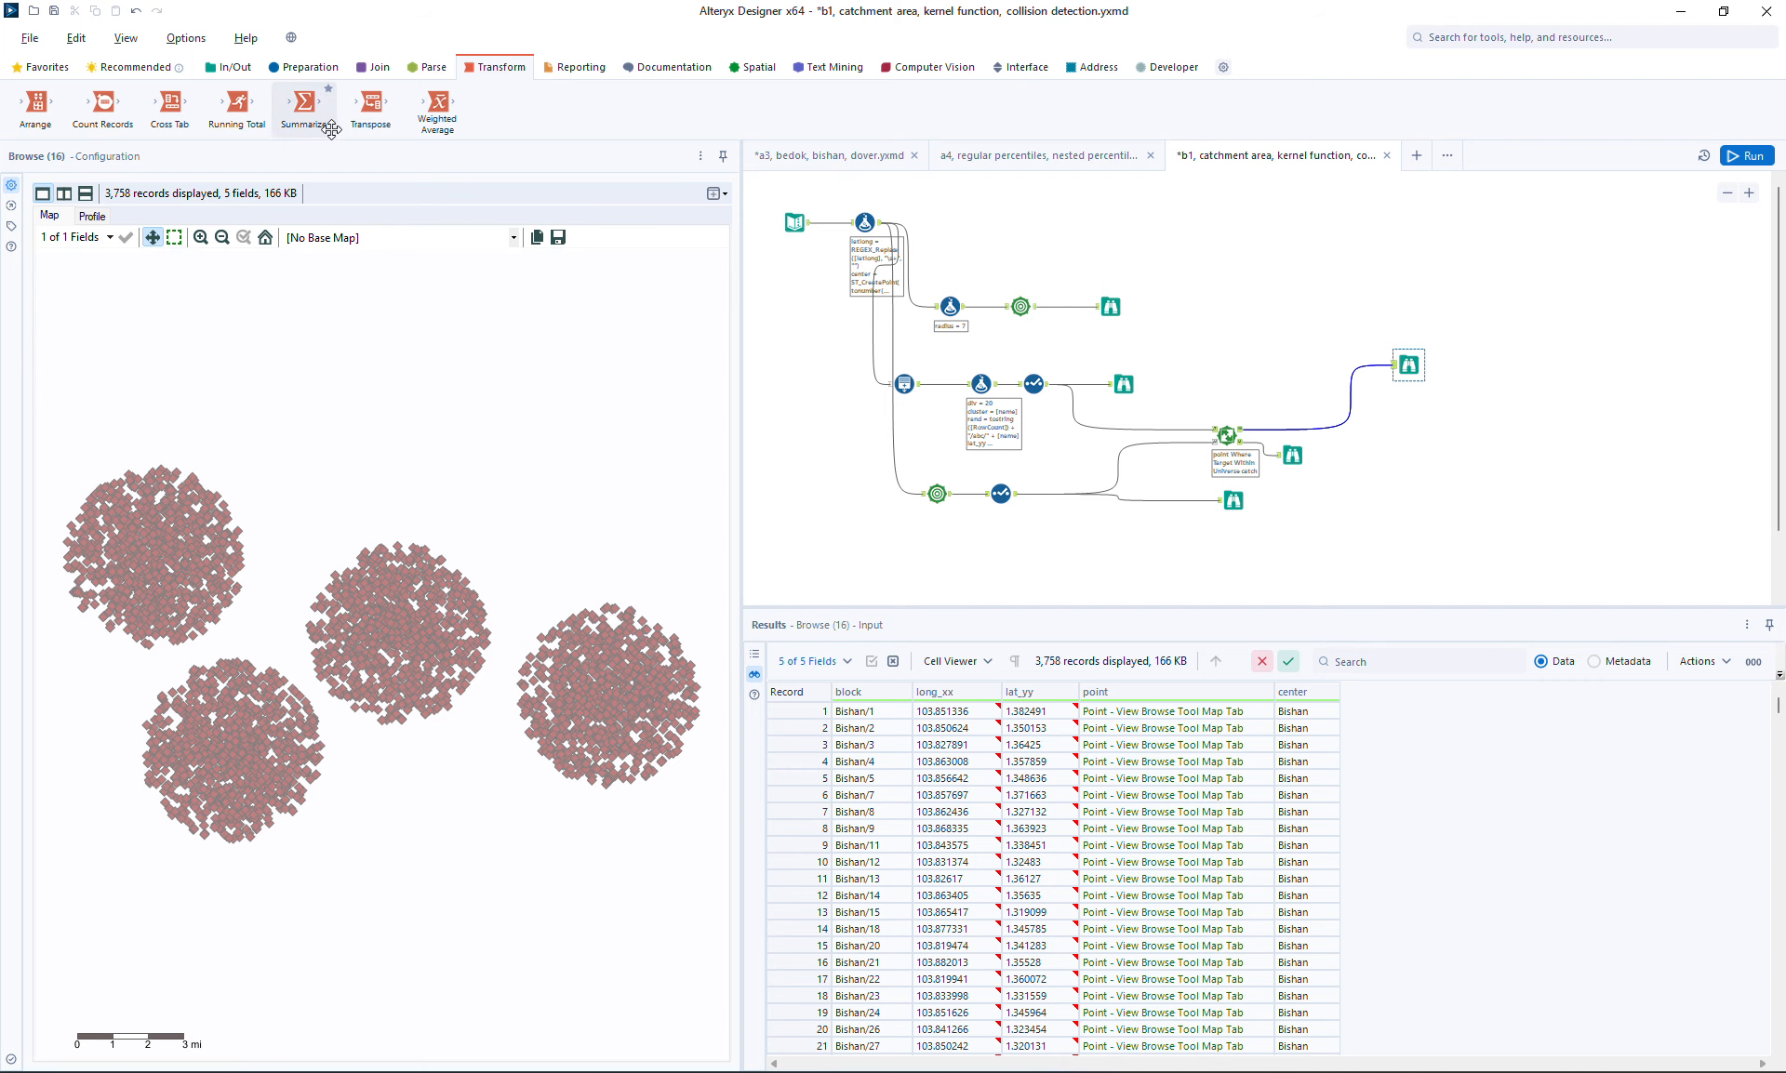
drag(304, 103, 1335, 424)
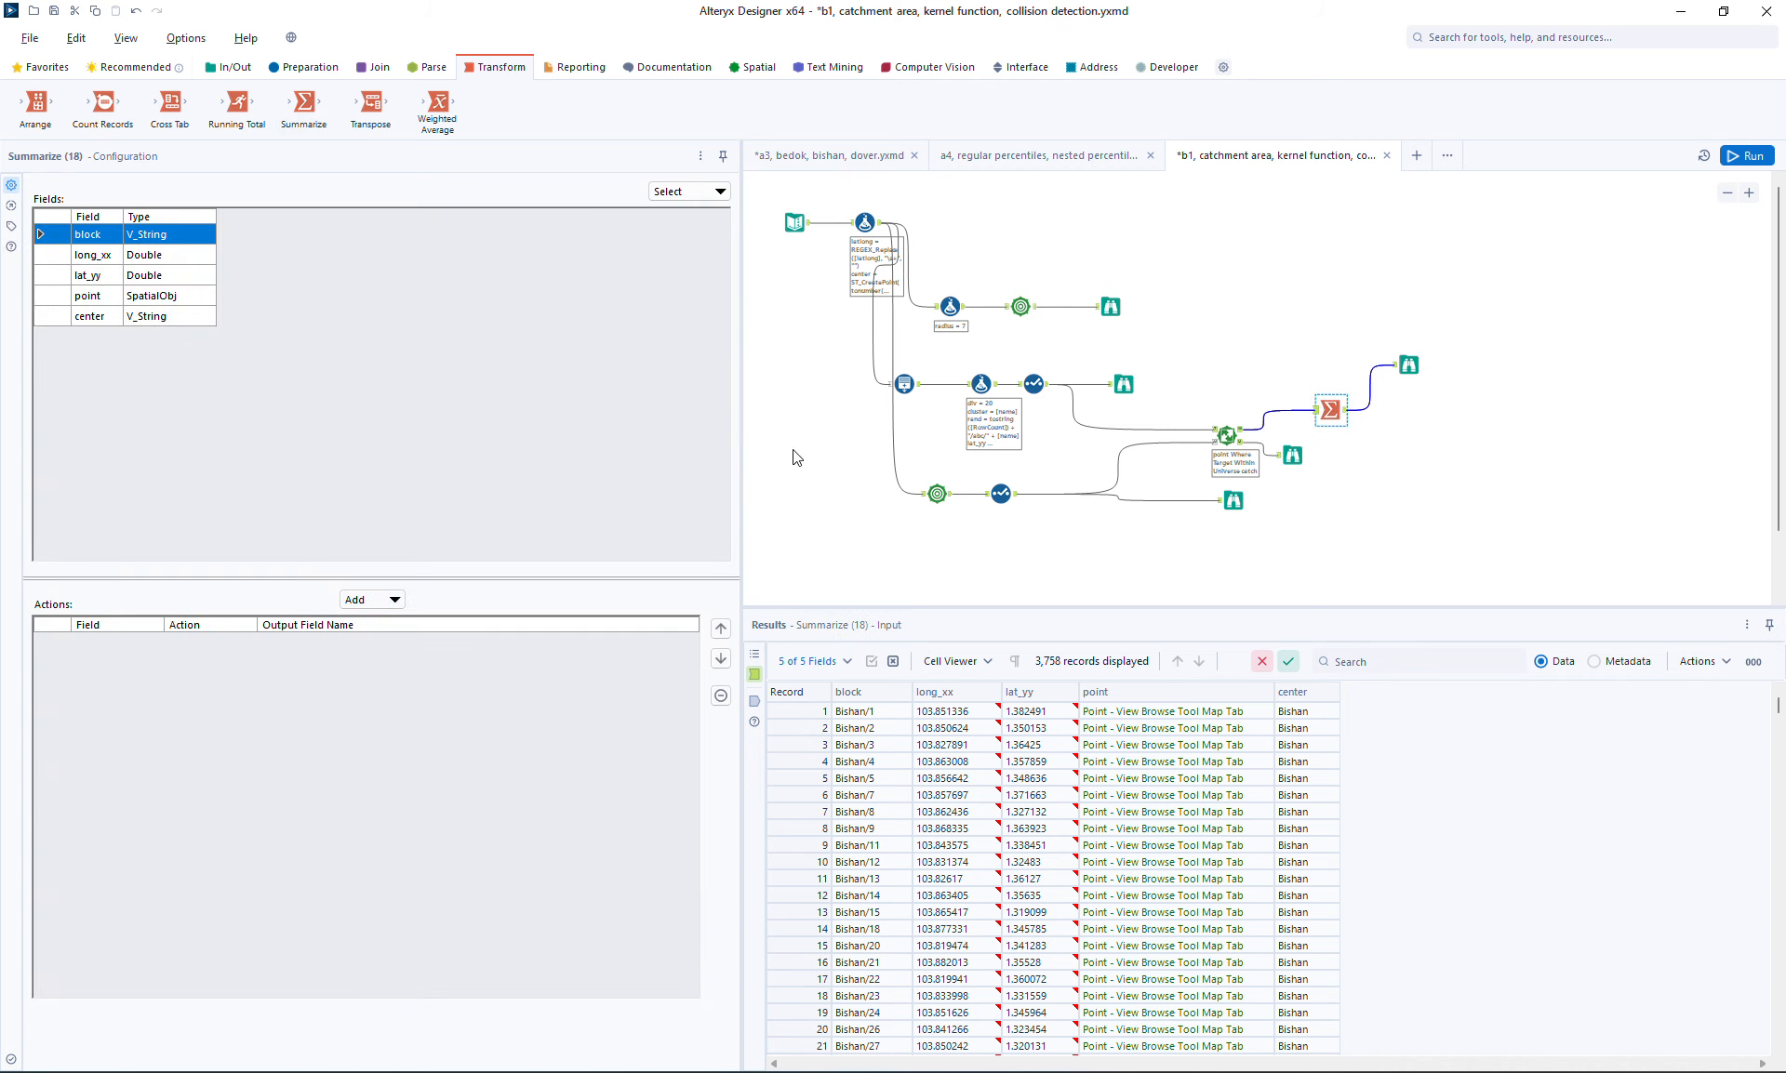
Group the Summarize records by the center field
click(107, 328)
click(108, 319)
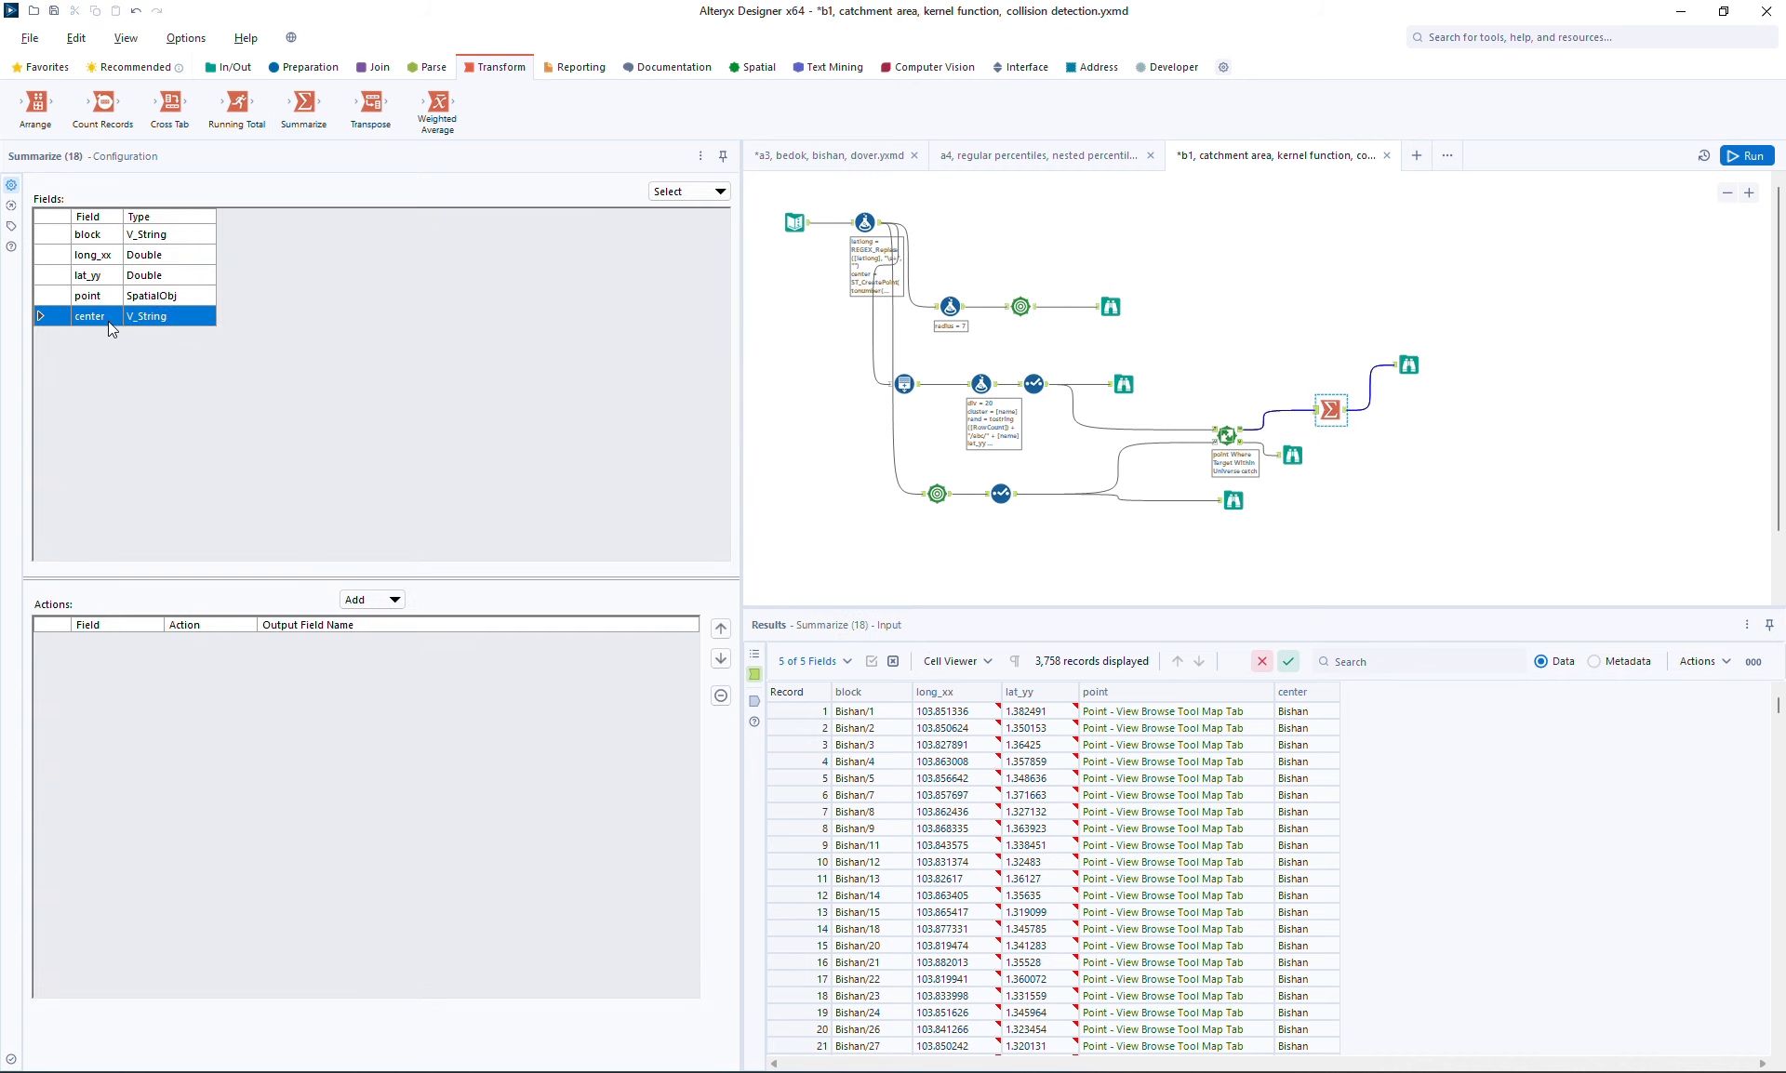
click(372, 600)
click(407, 623)
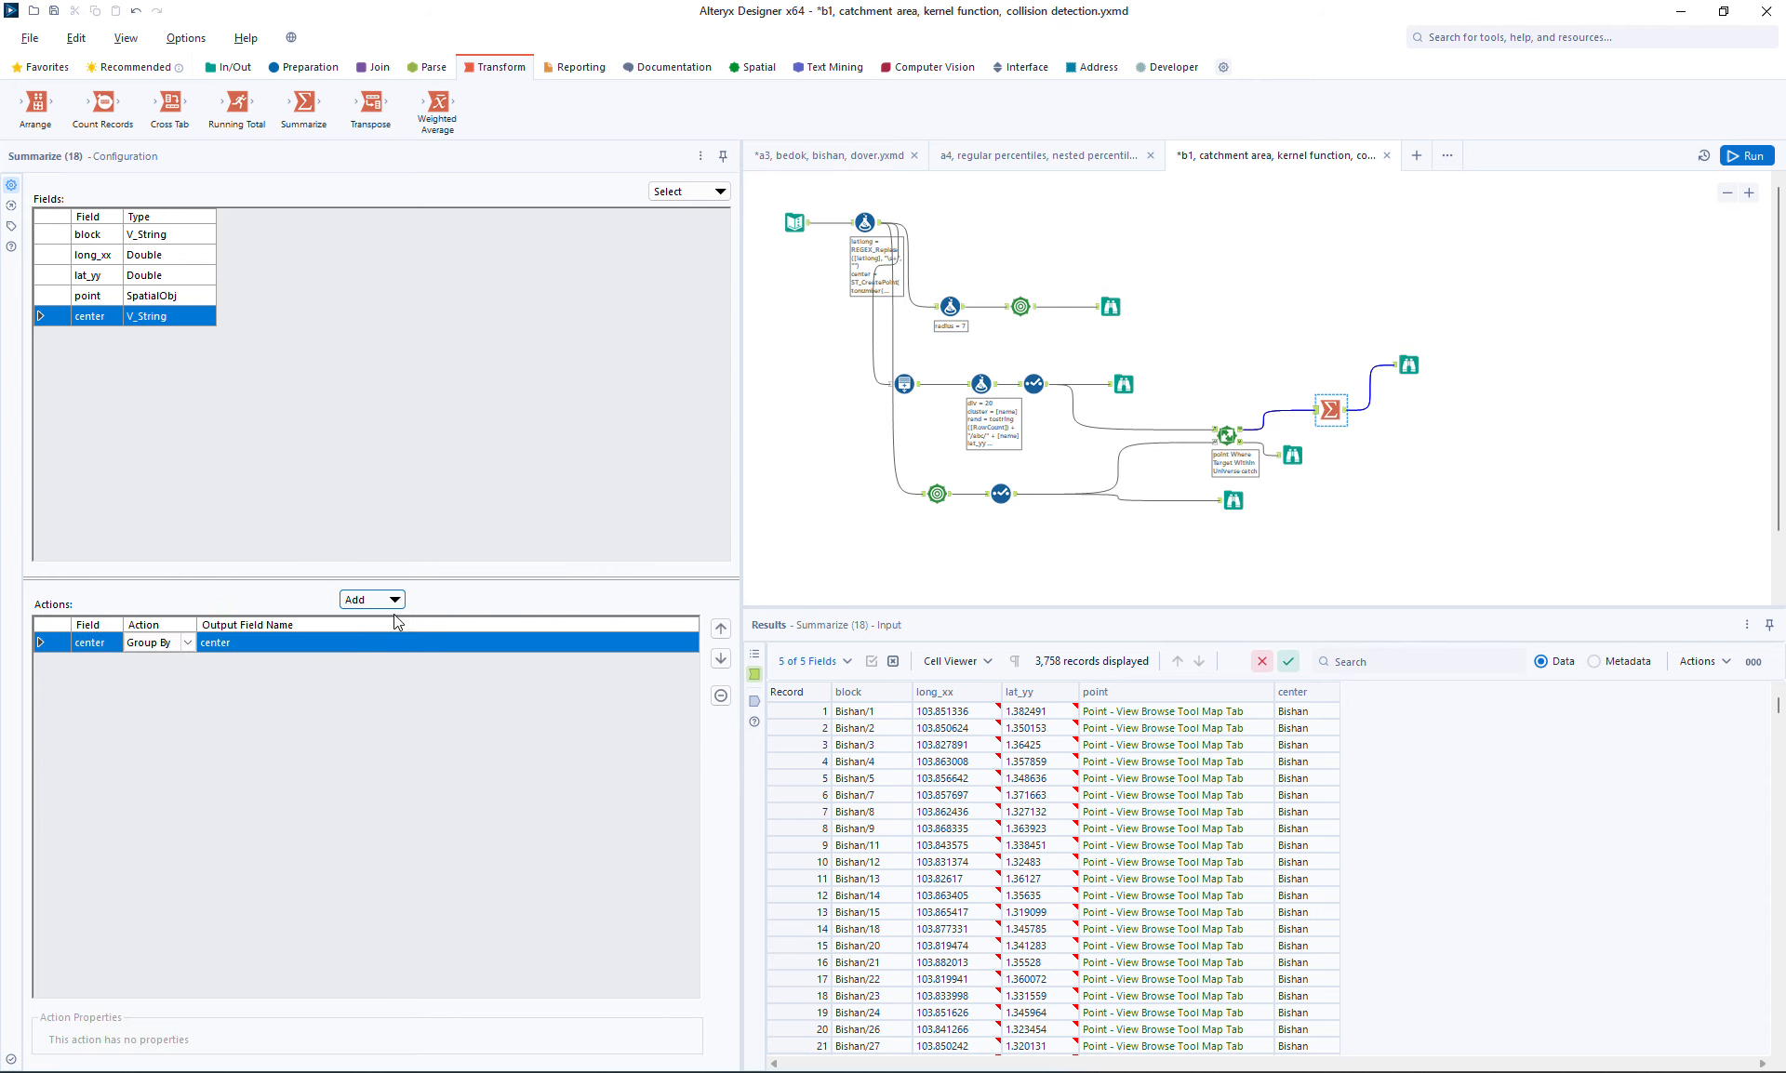
Add a spatial Combine action on the point field with output name layer, plus a Count action on point
click(114, 294)
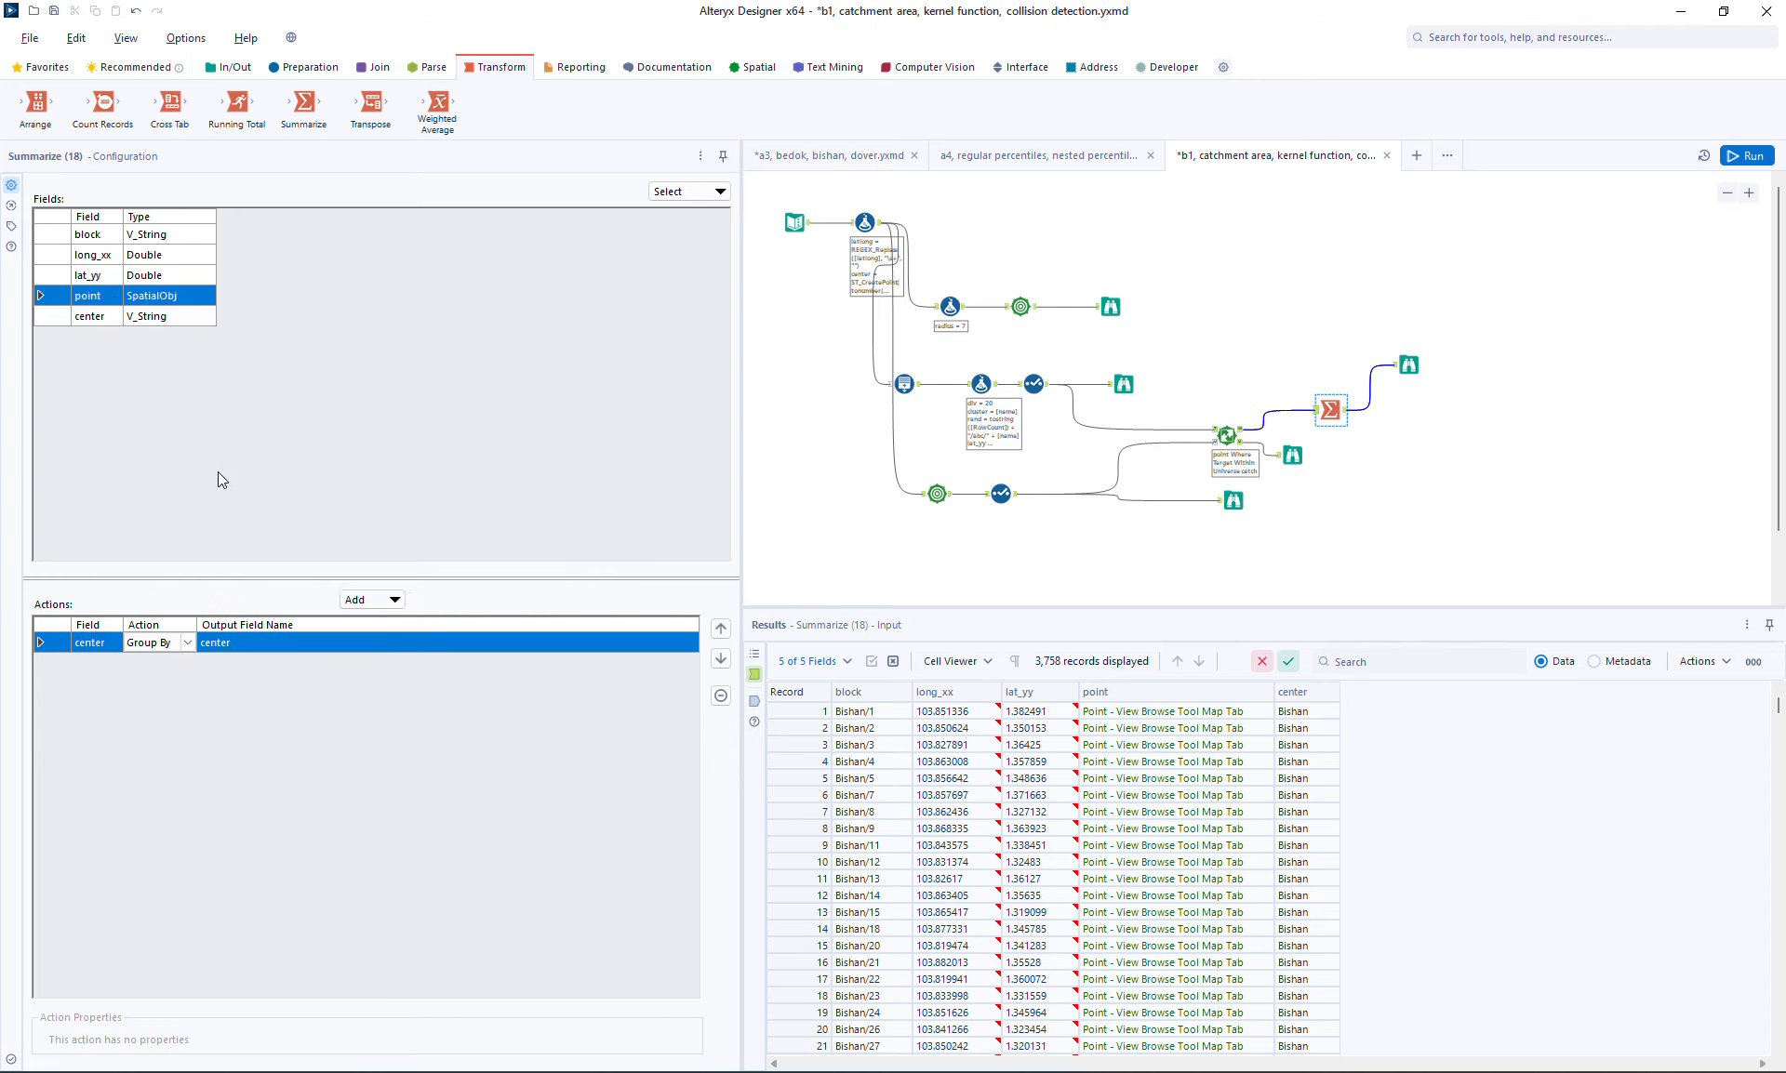
click(359, 599)
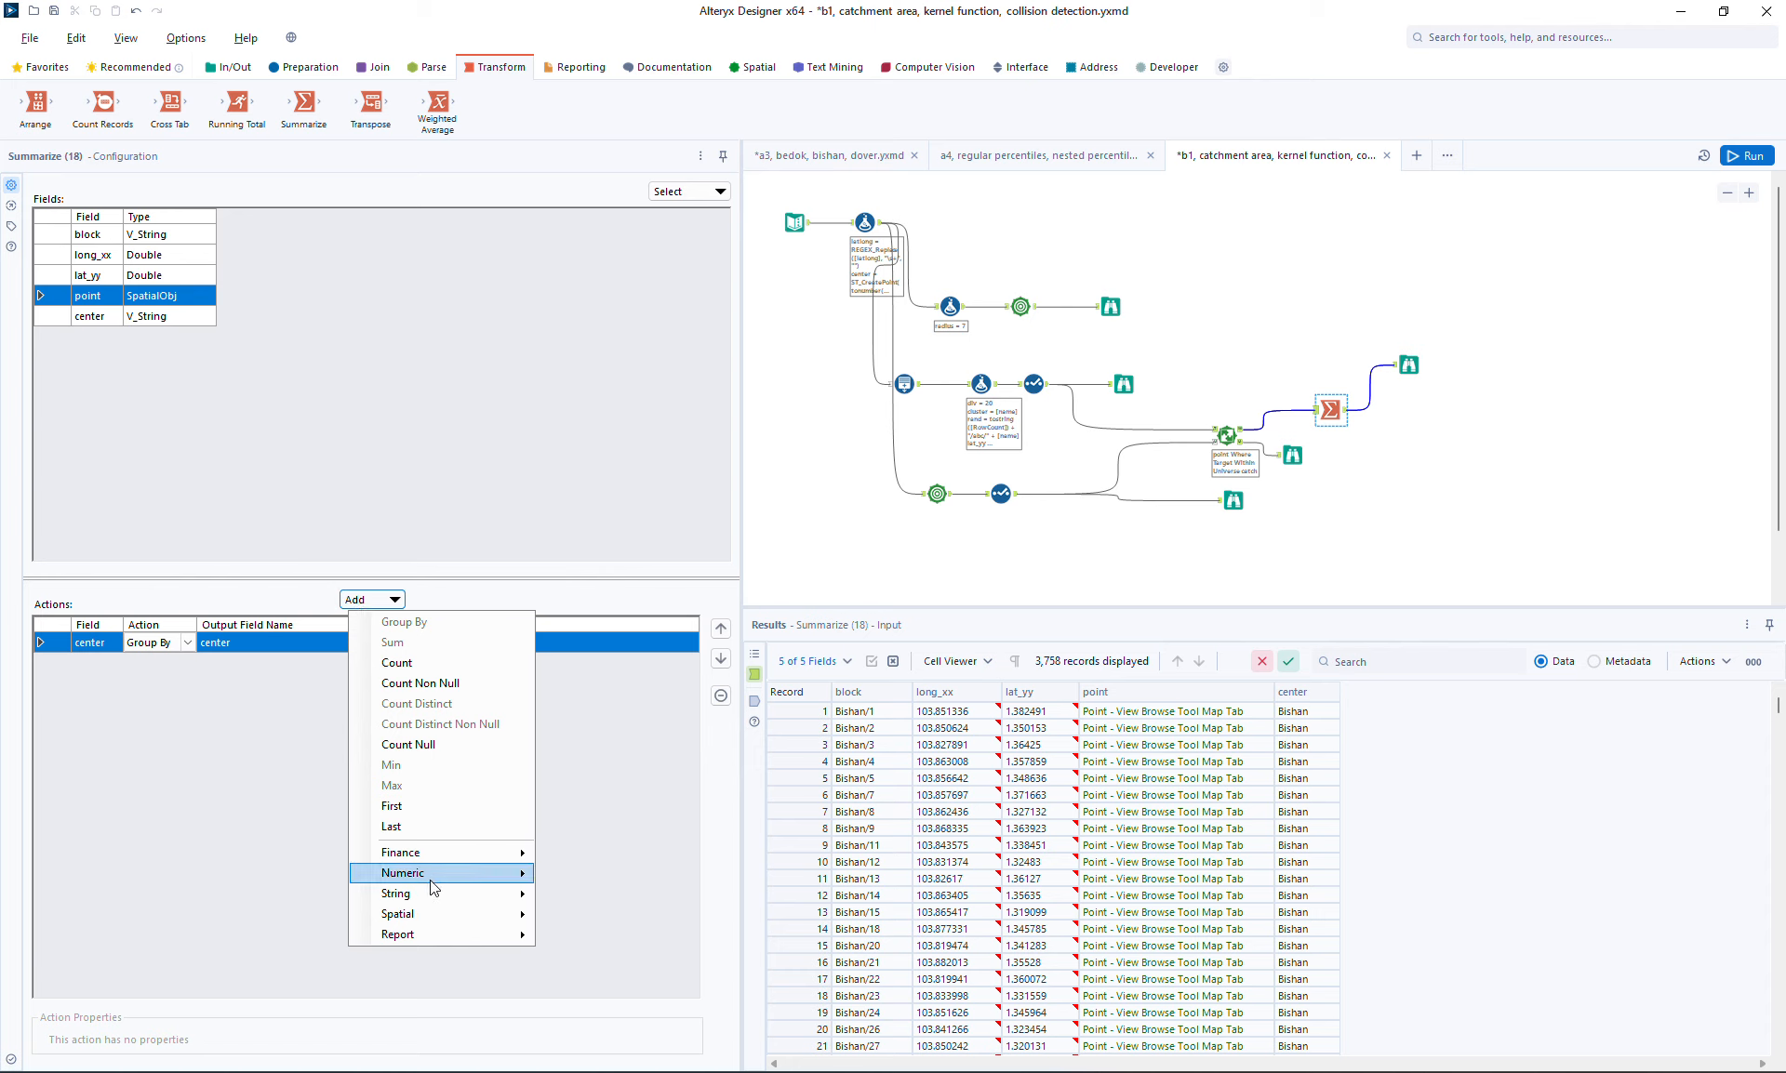
mouse_move(453, 909)
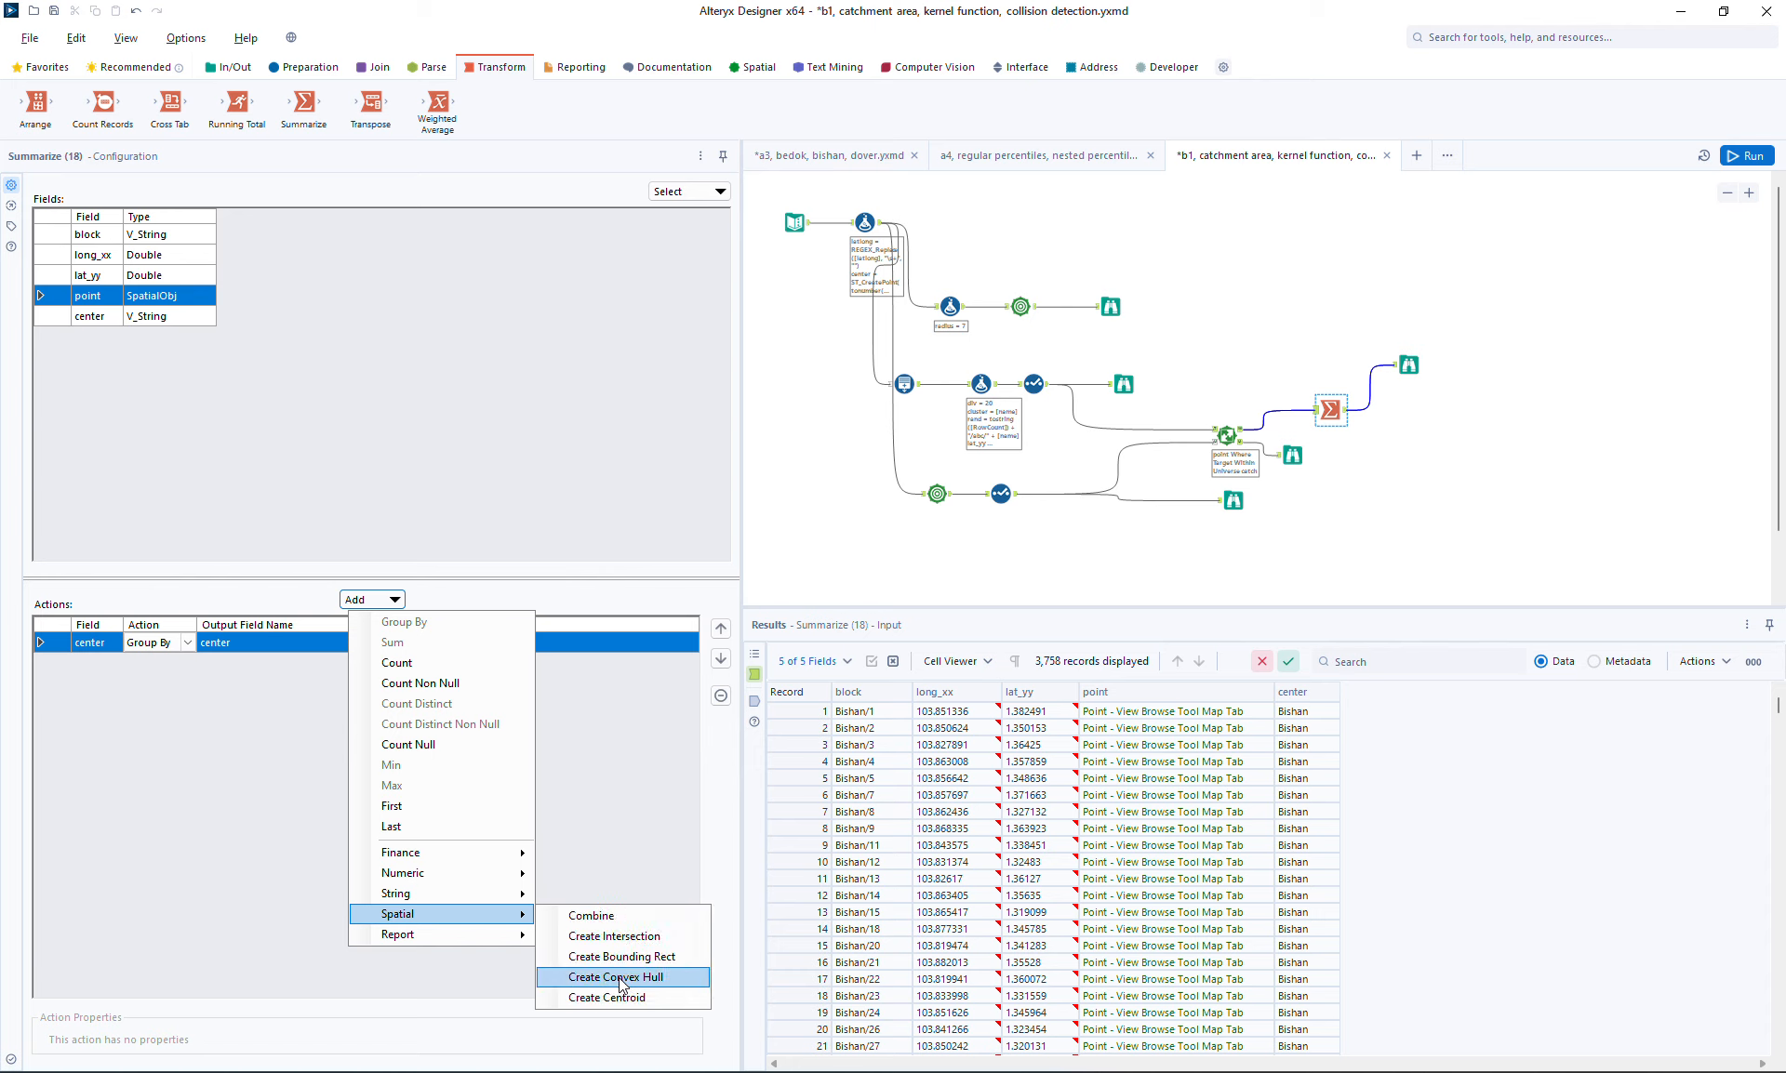
click(634, 924)
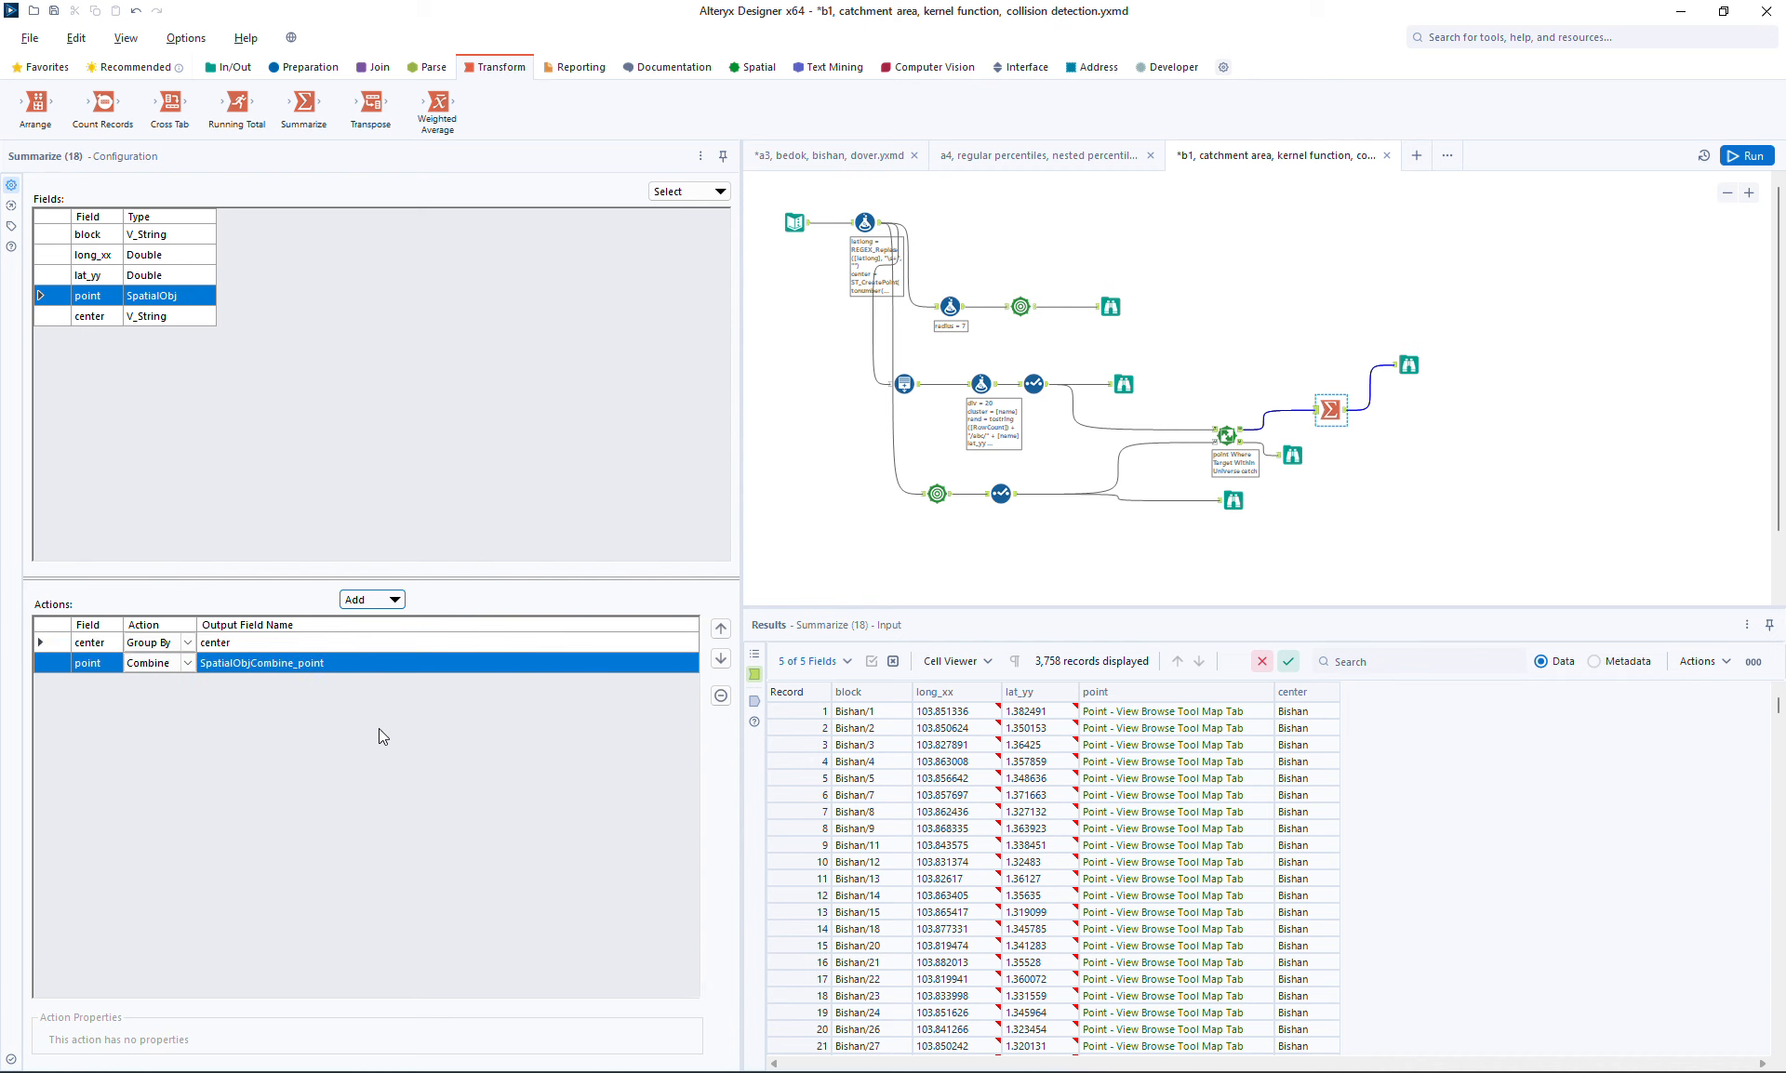
click(327, 661)
text(layer)
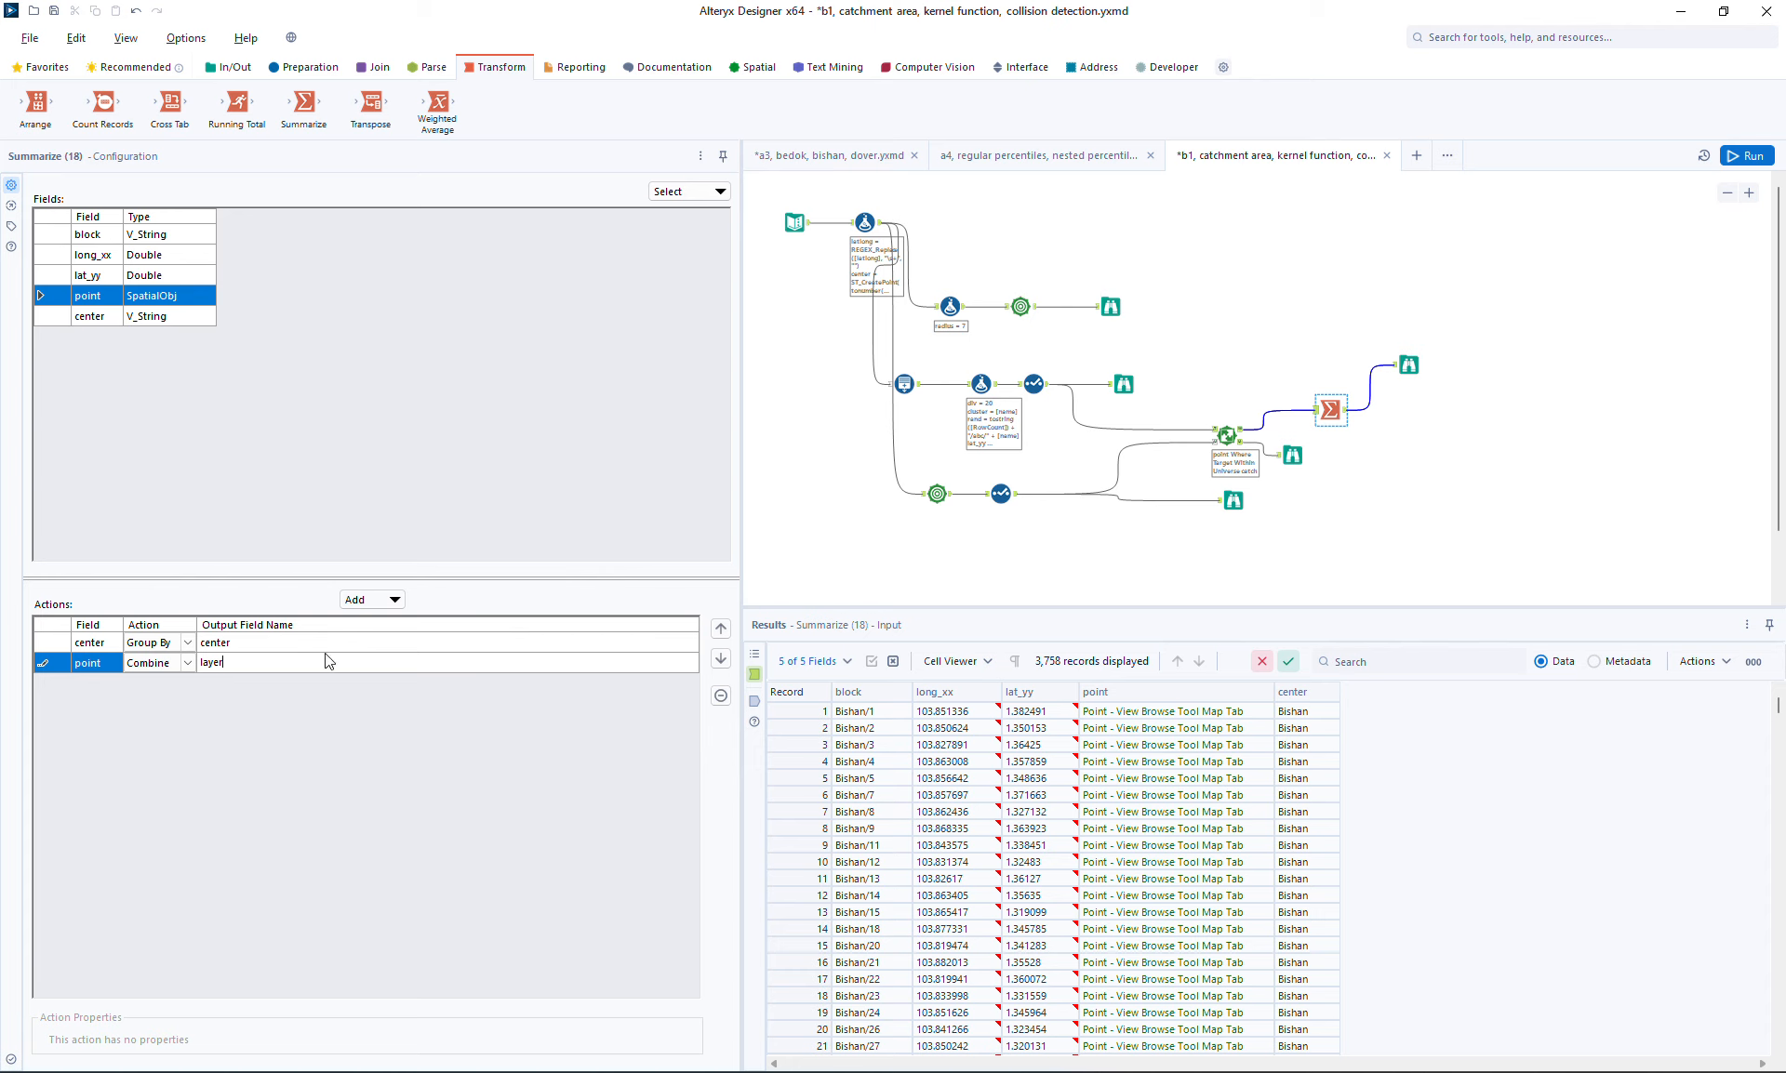
click(372, 600)
click(397, 661)
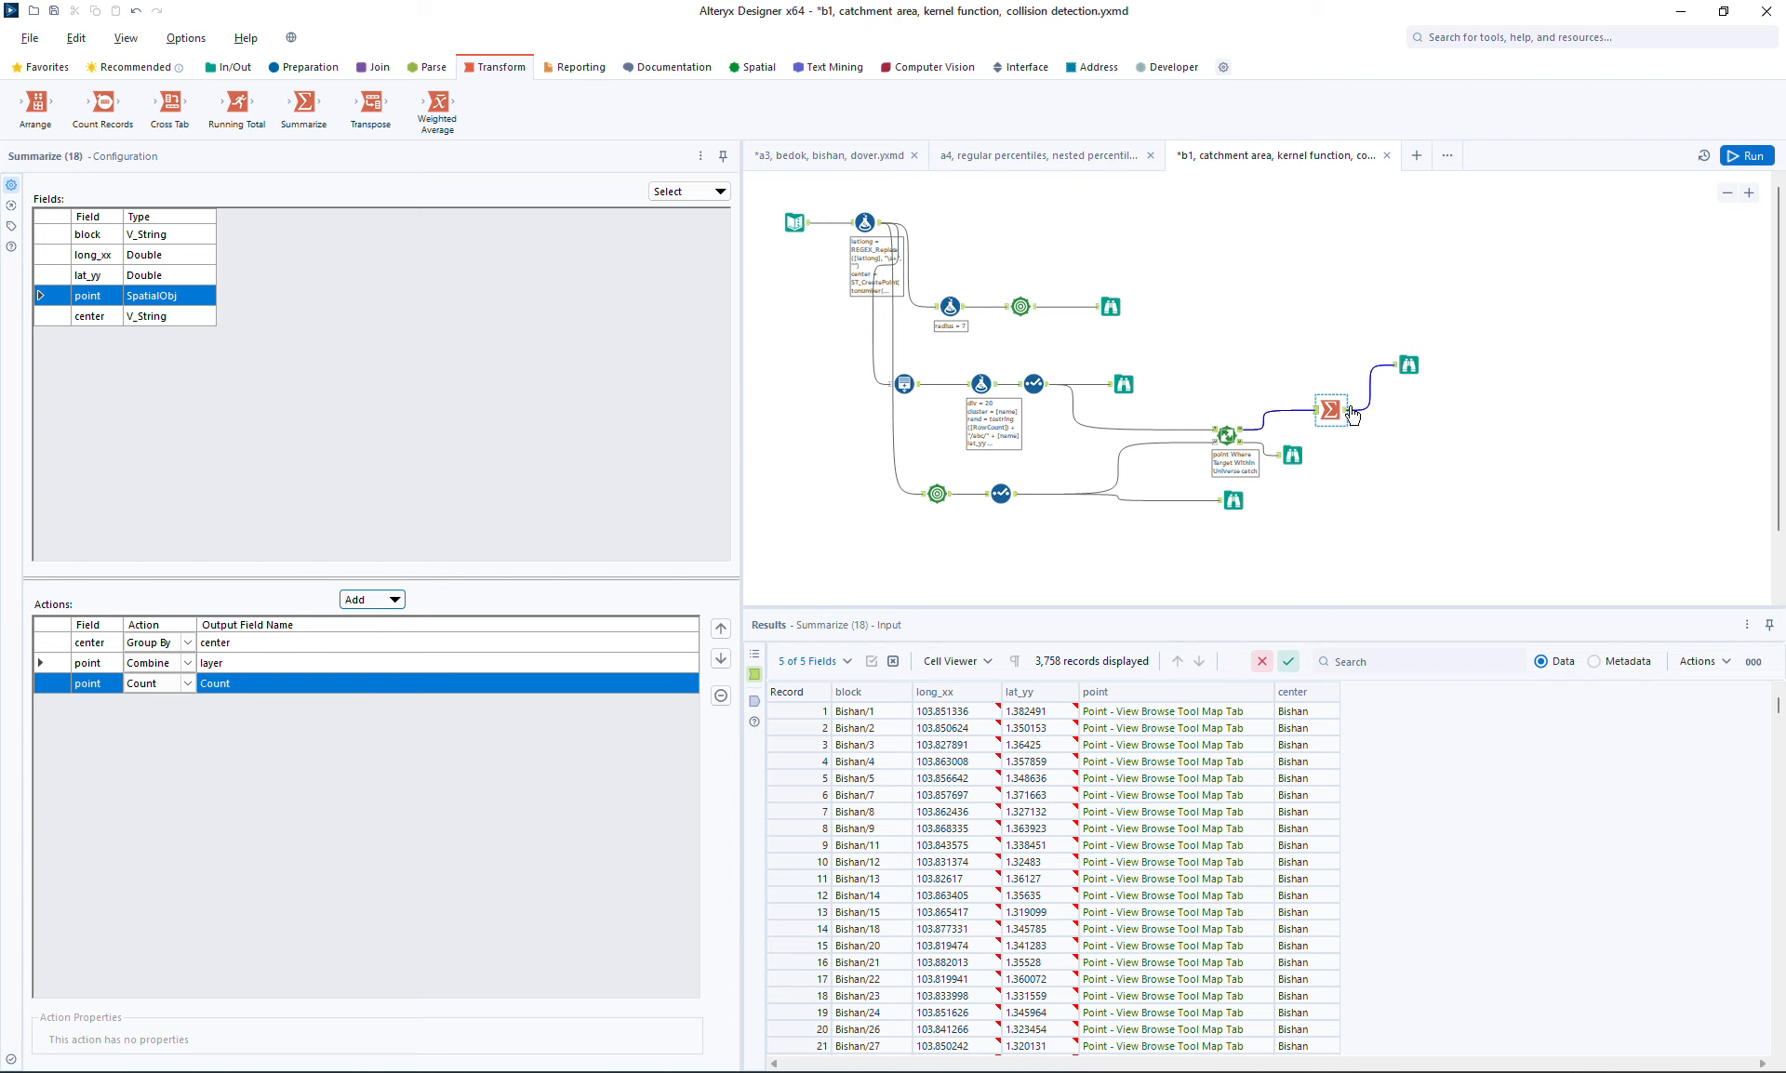
Move the browse tool after Summarize aside and run the workflow to view the summarized output
click(1406, 369)
drag(1400, 368, 1429, 395)
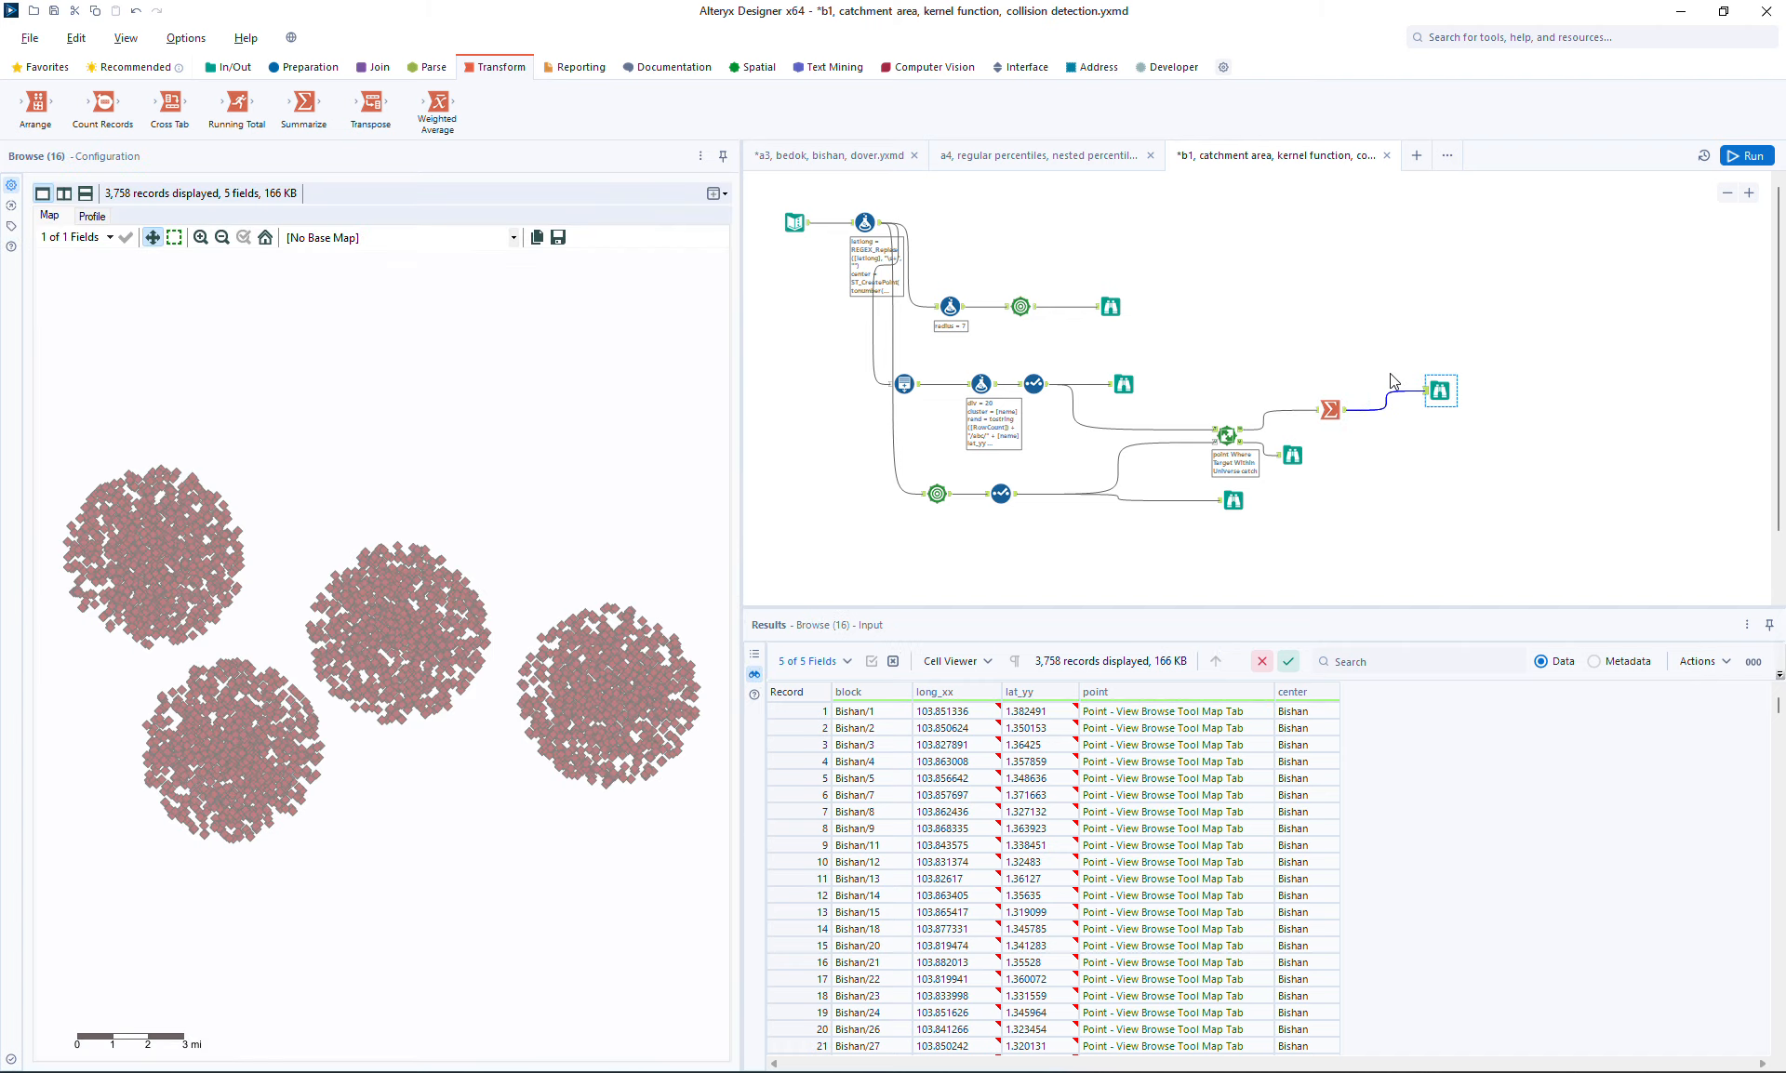
key(ctrl+r)
click(1439, 396)
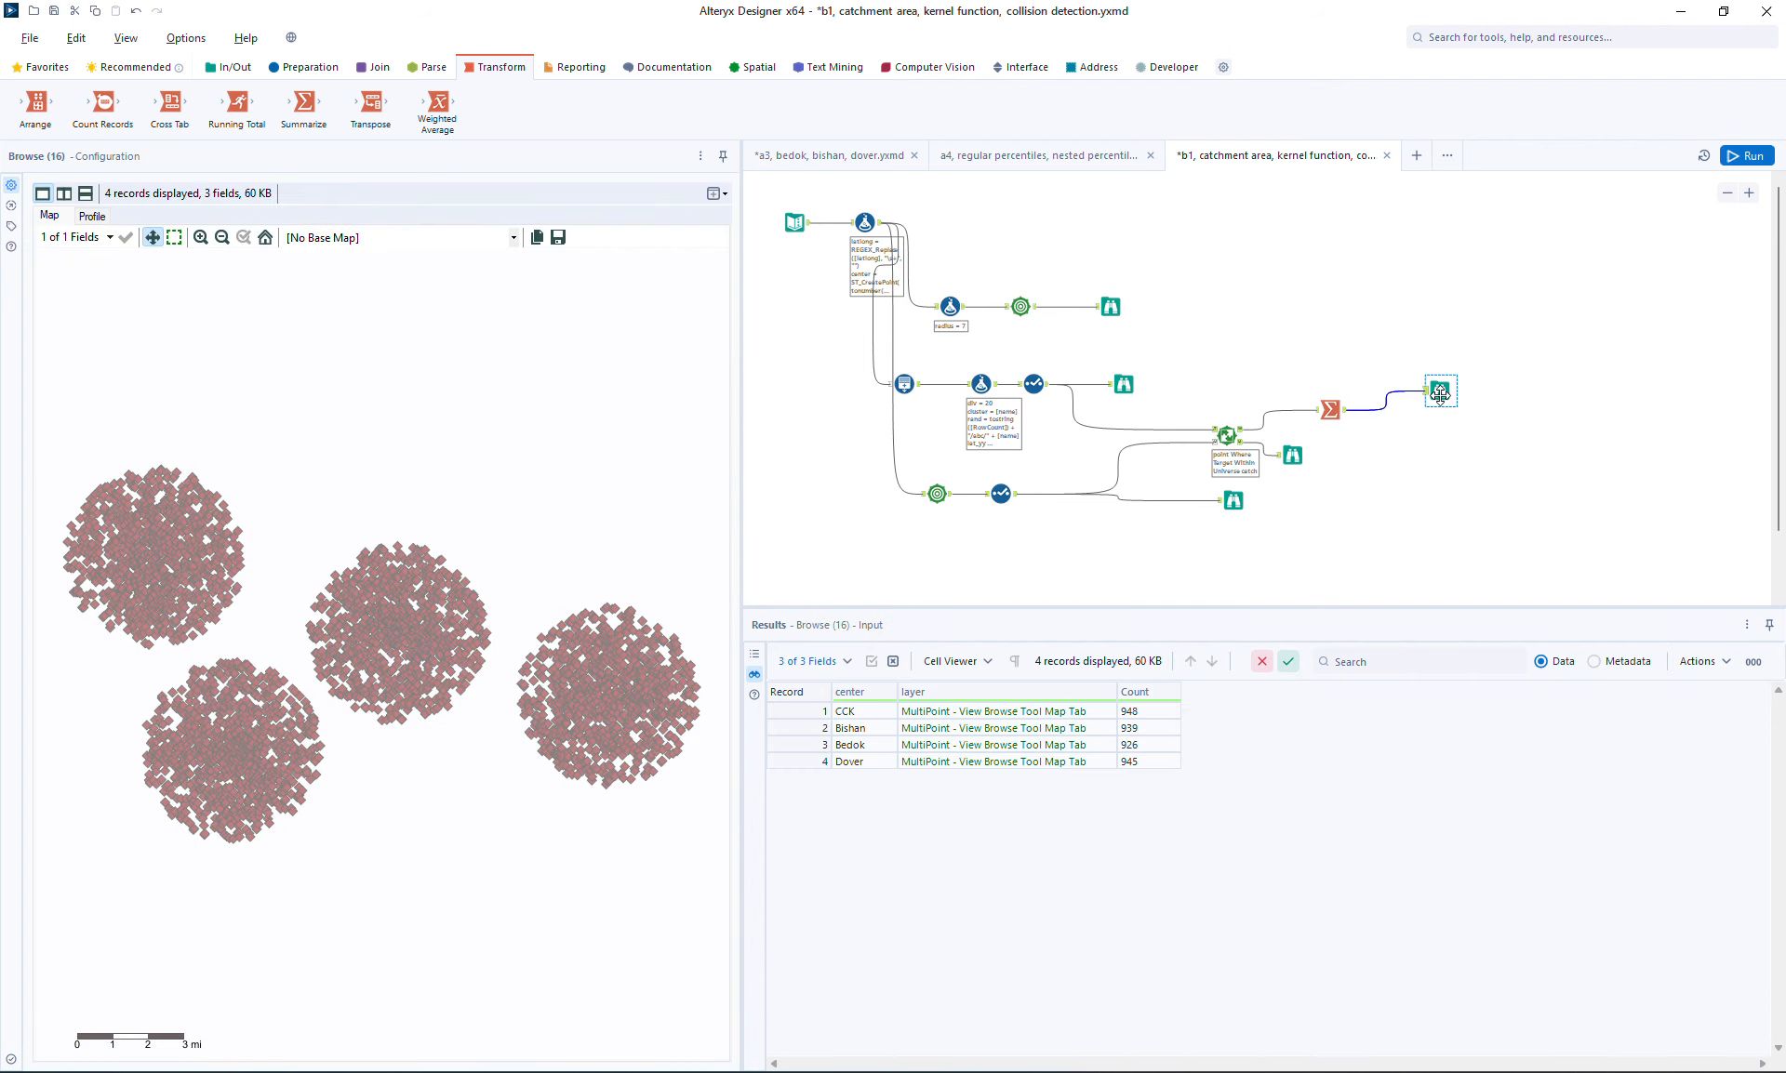
drag(1440, 394, 1448, 407)
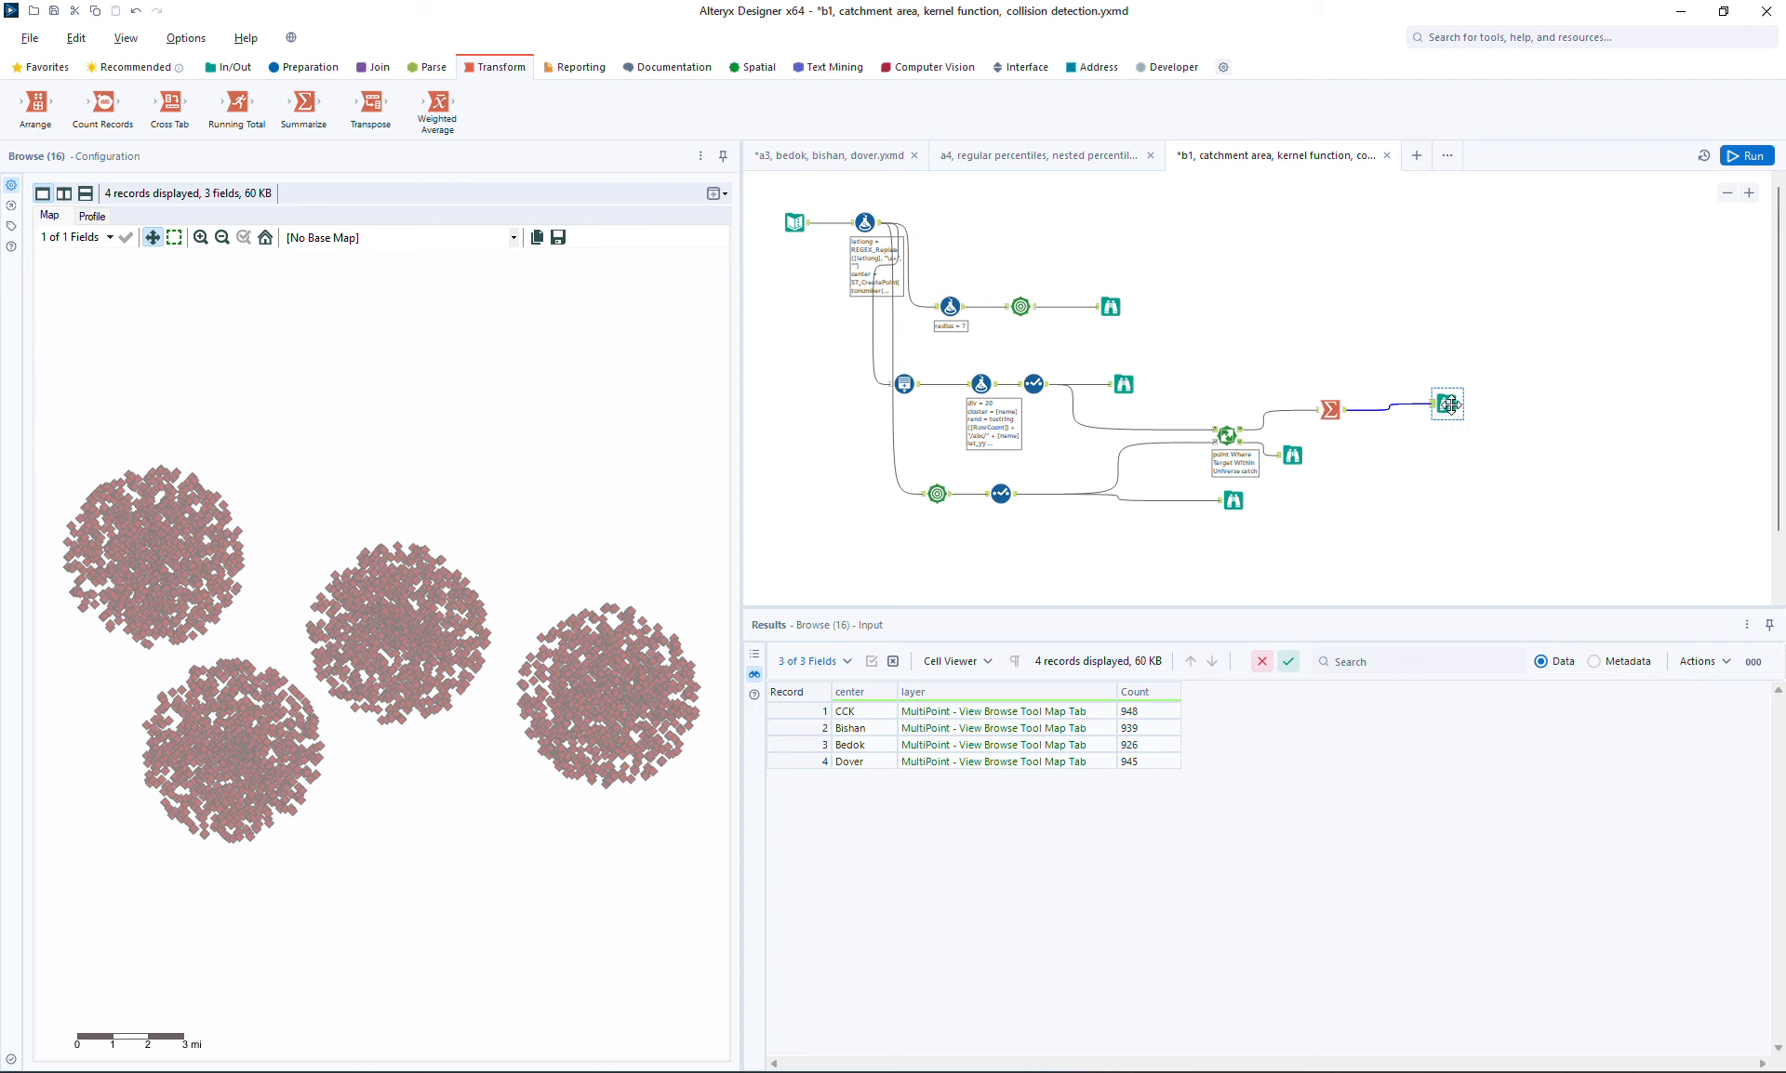
drag(1449, 404, 1449, 410)
Select each centre's record in turn to highlight its combined points on the map
click(990, 712)
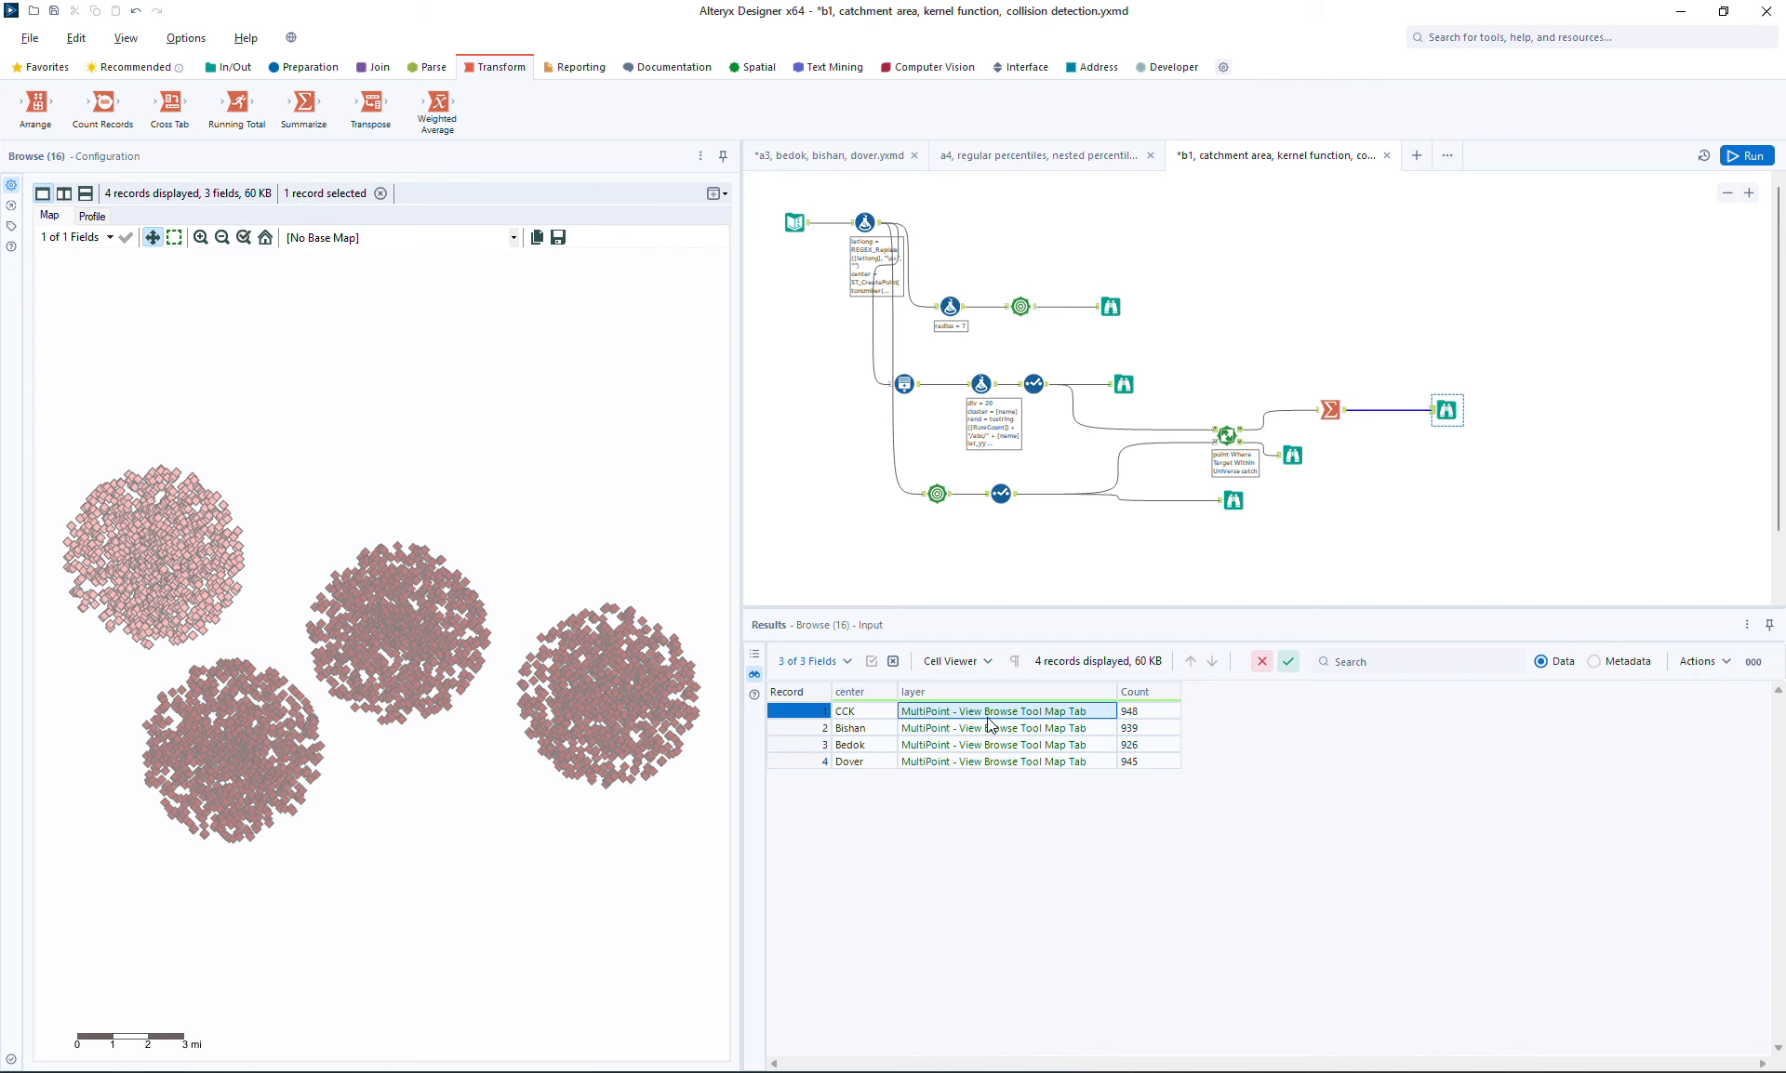
click(986, 727)
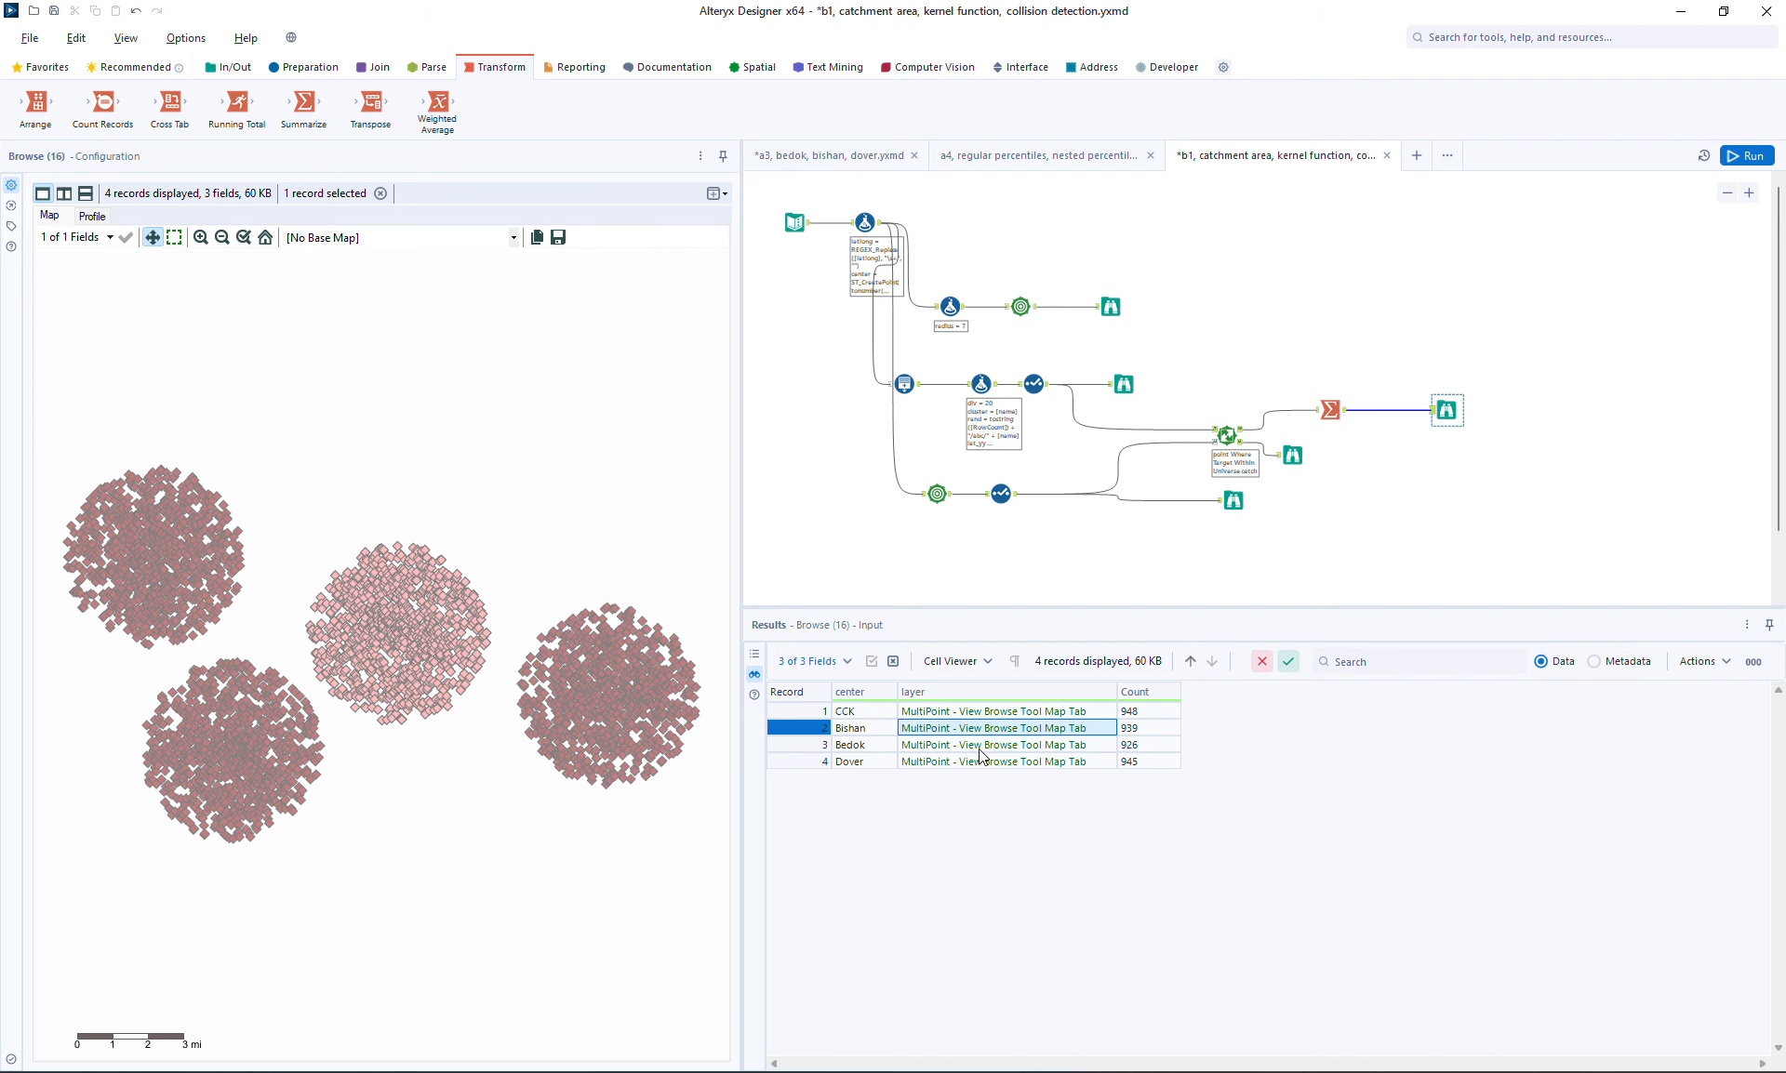
click(979, 749)
click(979, 763)
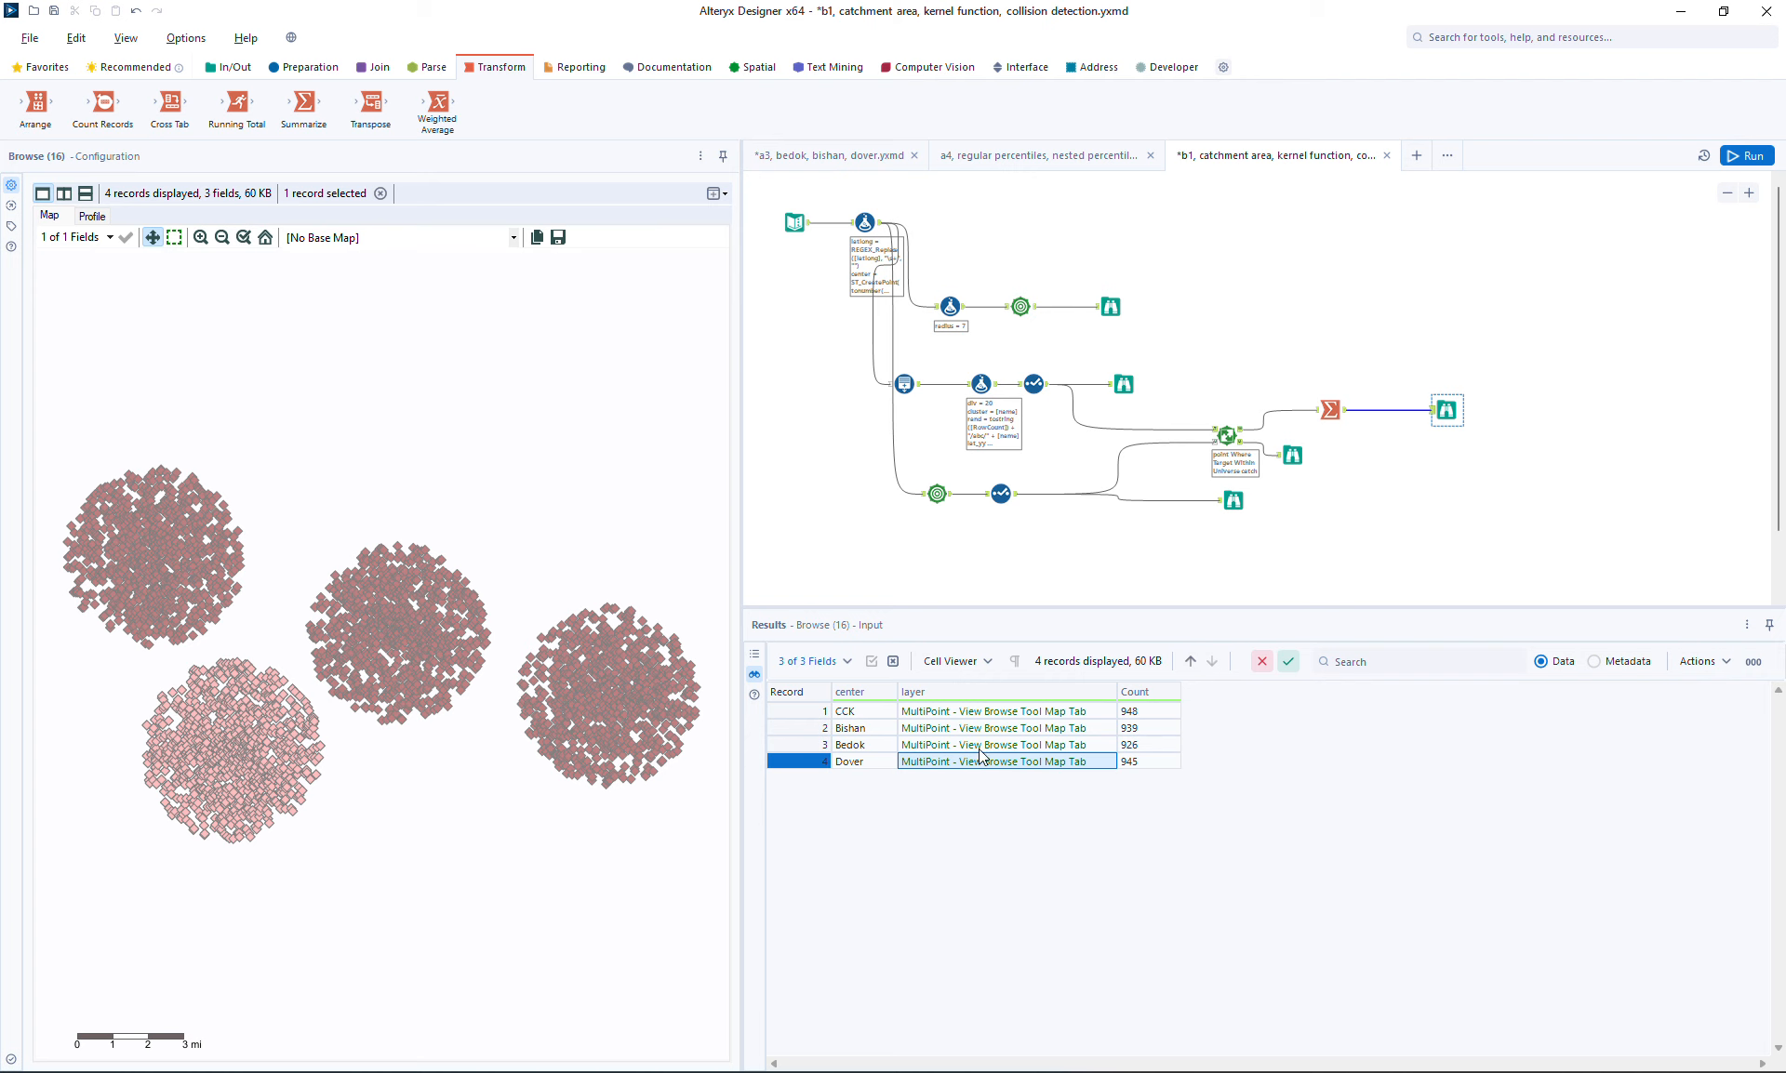
click(981, 745)
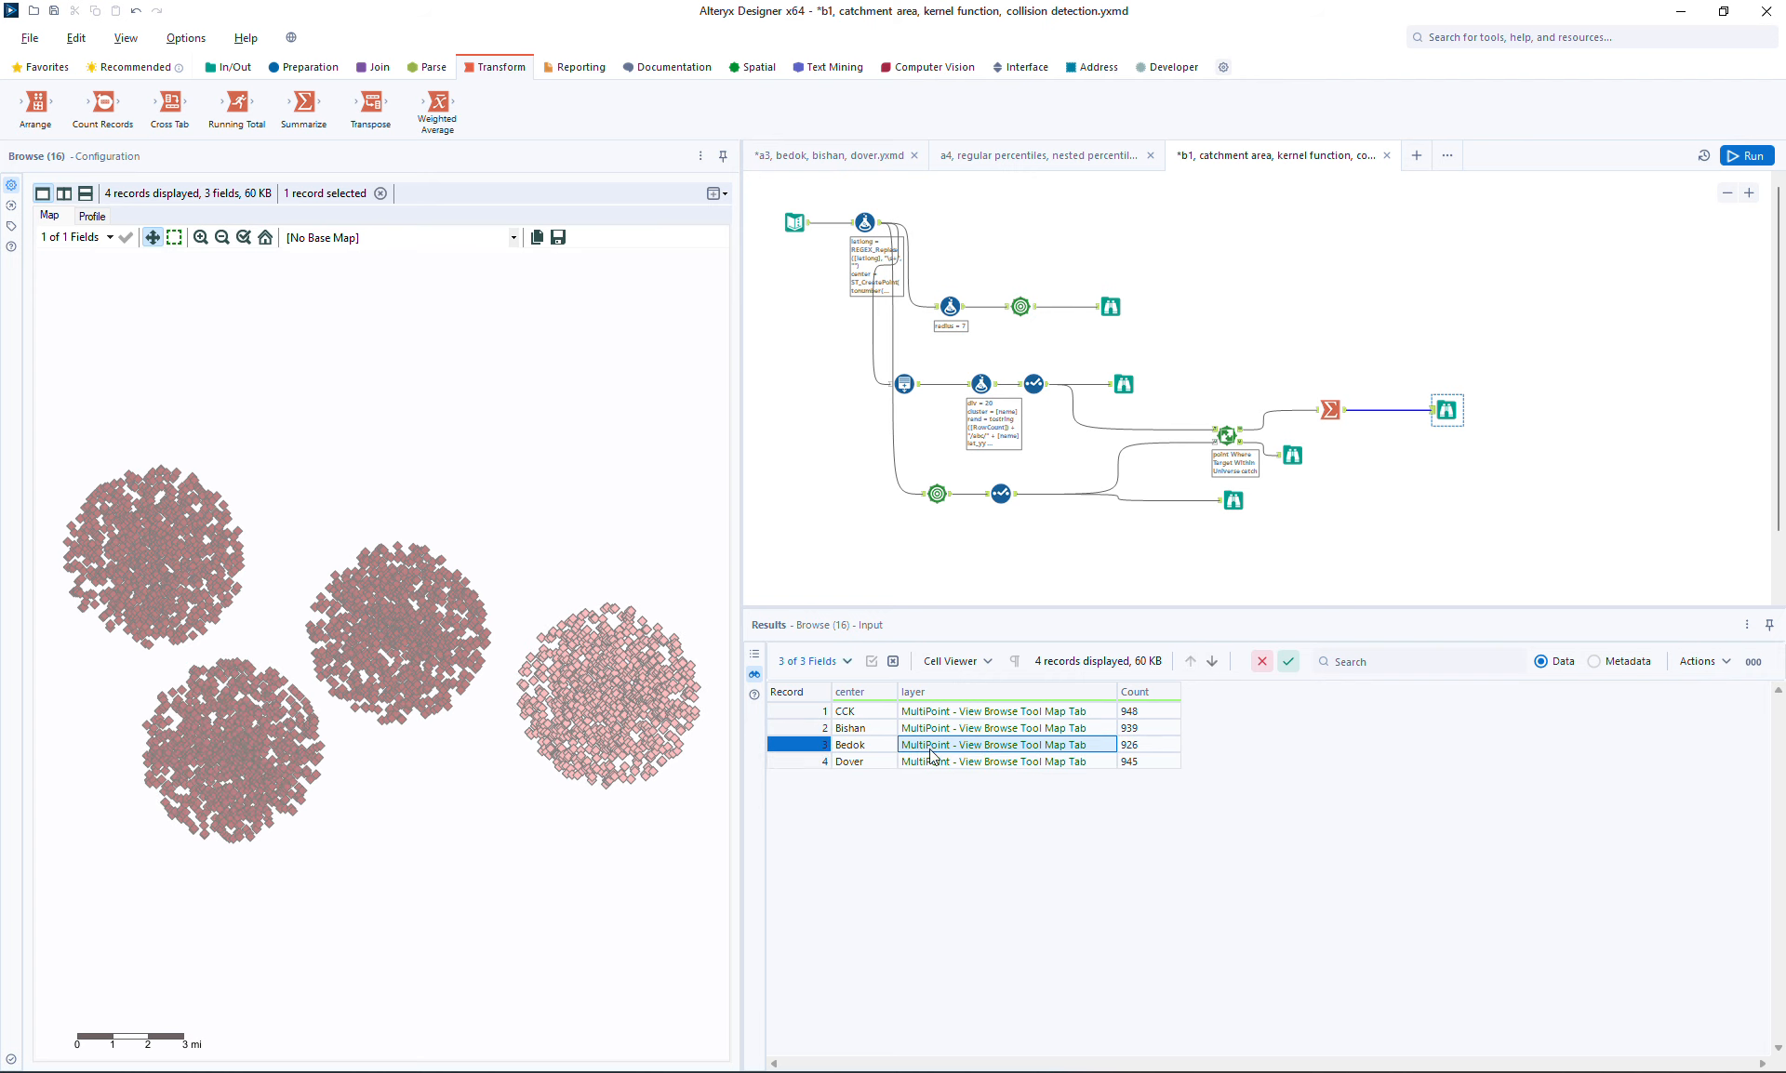
click(968, 729)
click(971, 714)
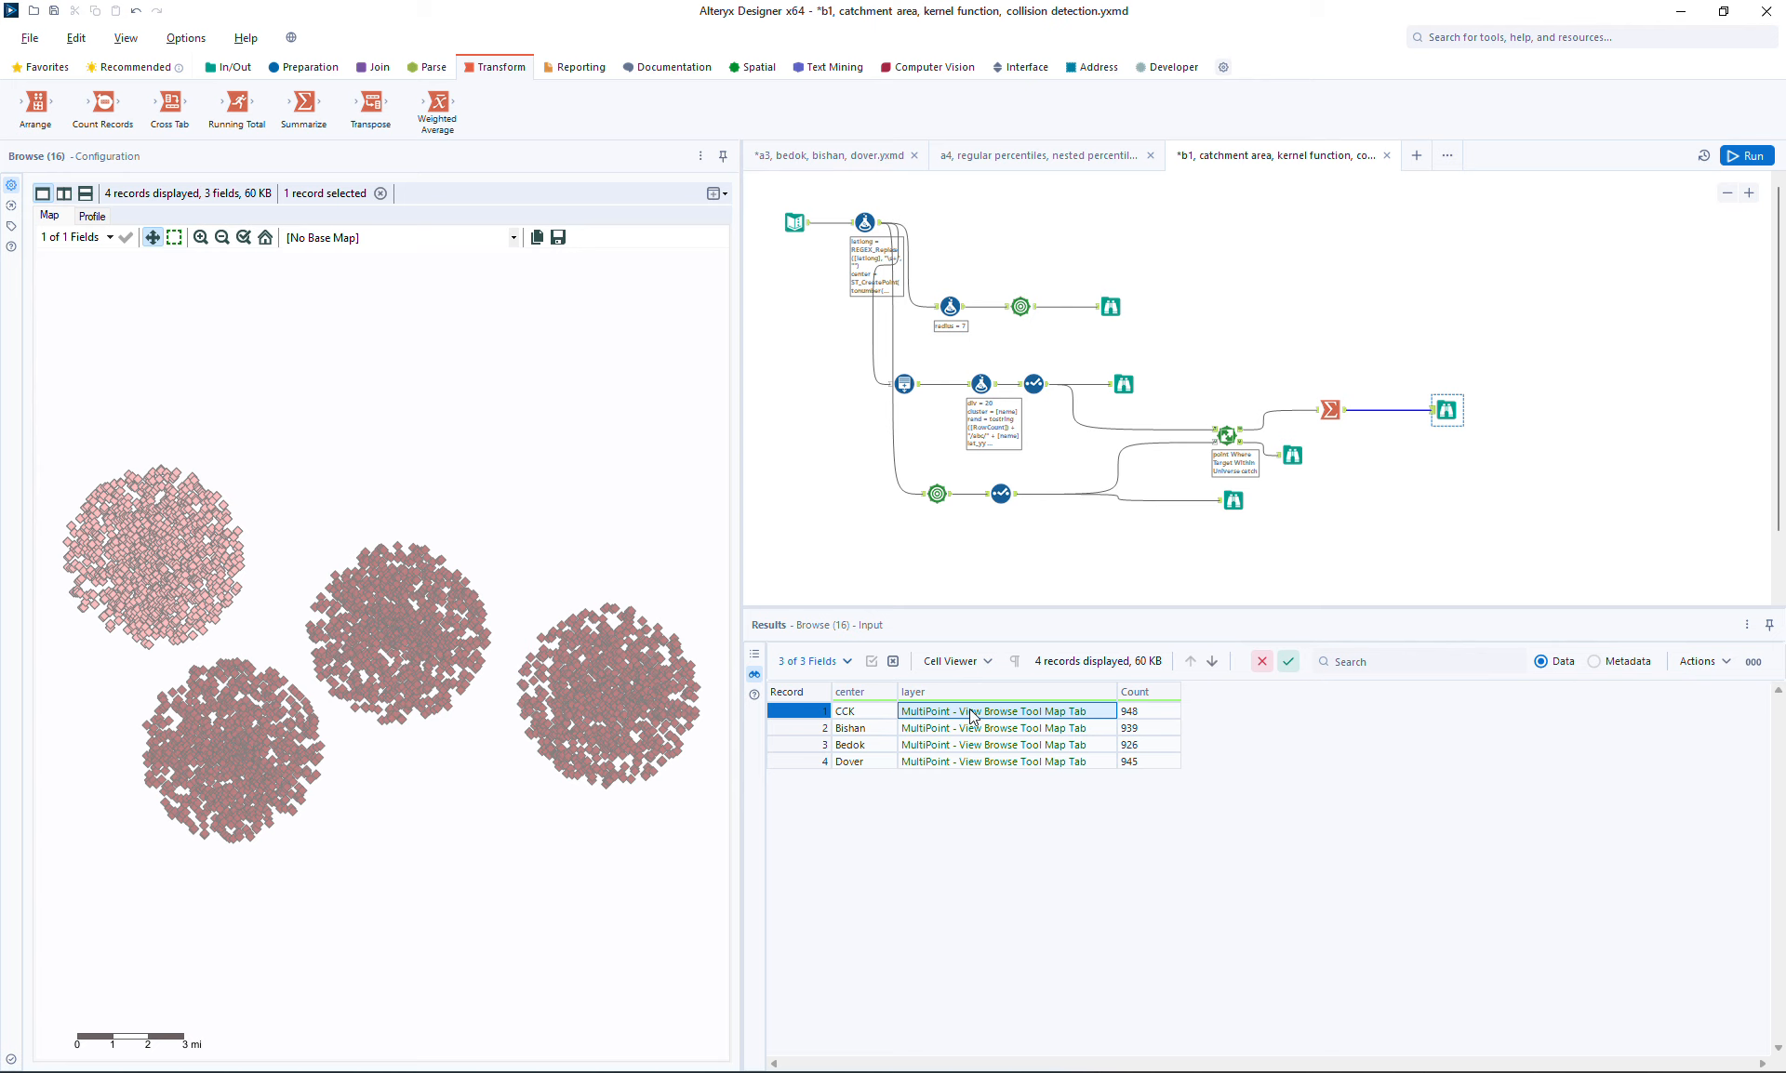
click(971, 730)
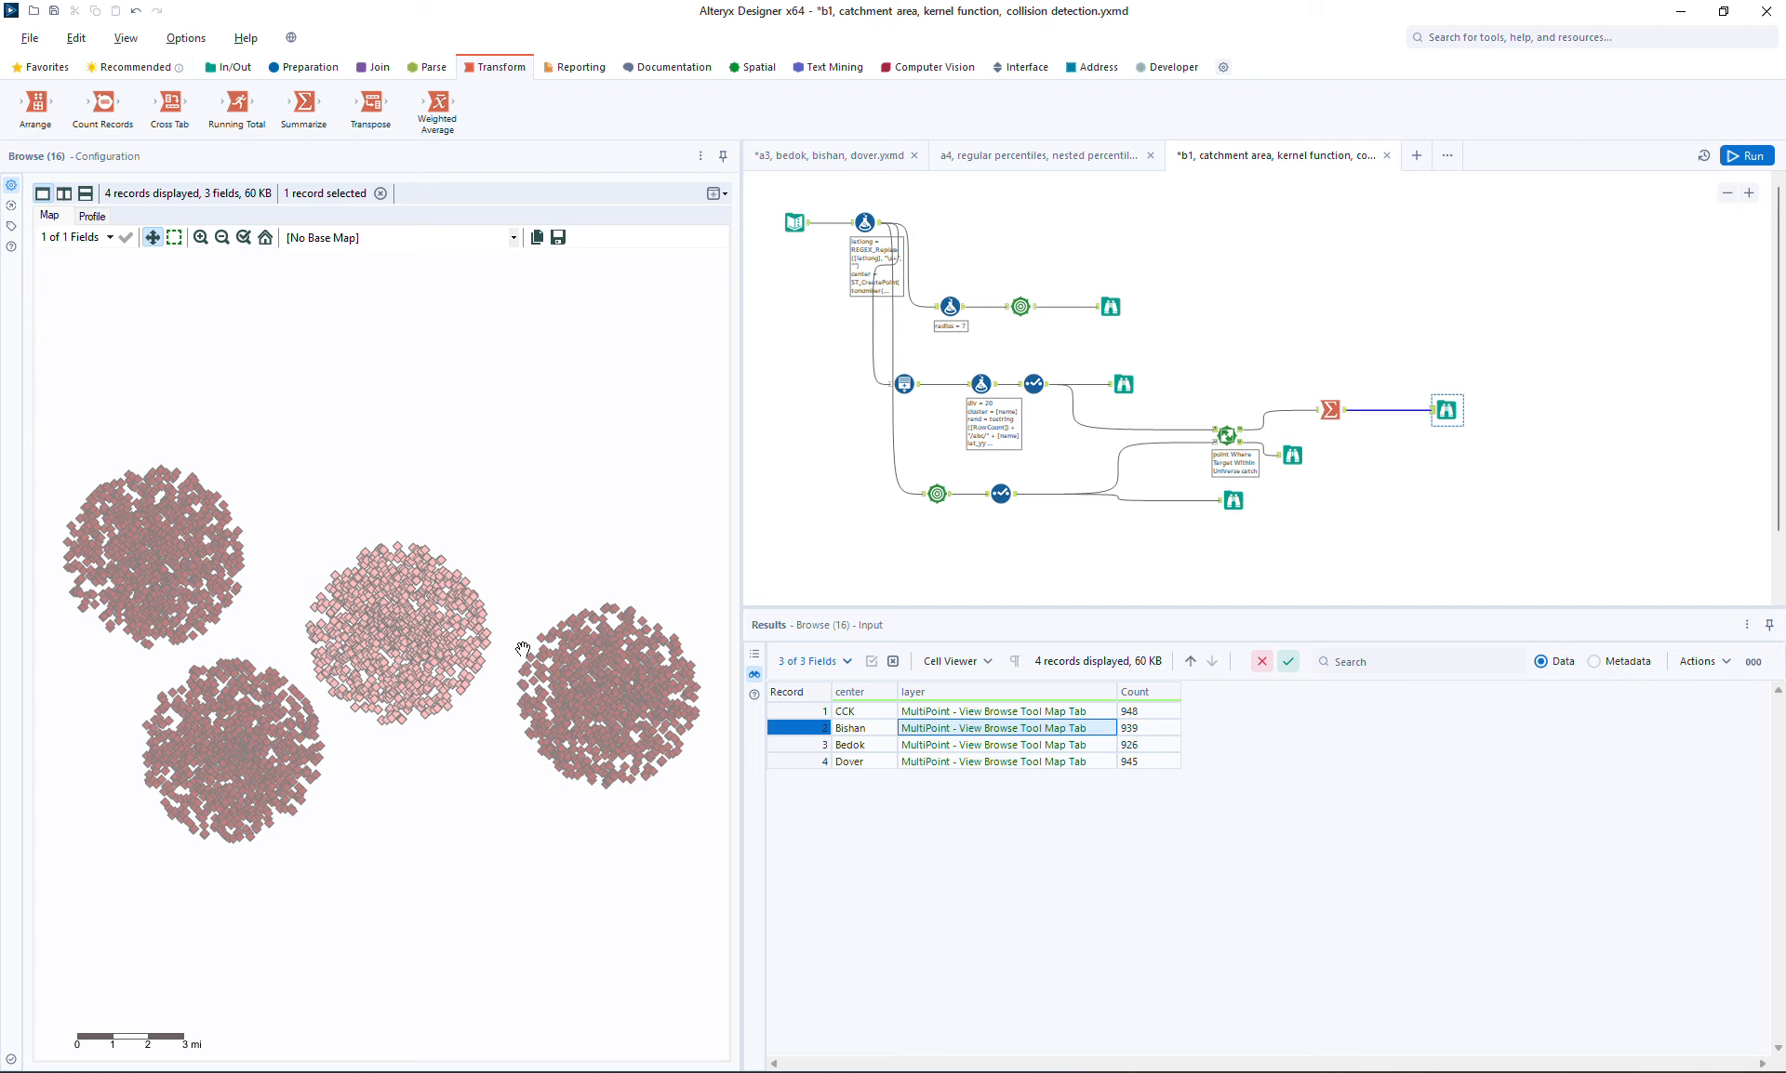
Zoom and pan the map to examine the highlighted centre's points more closely
click(201, 238)
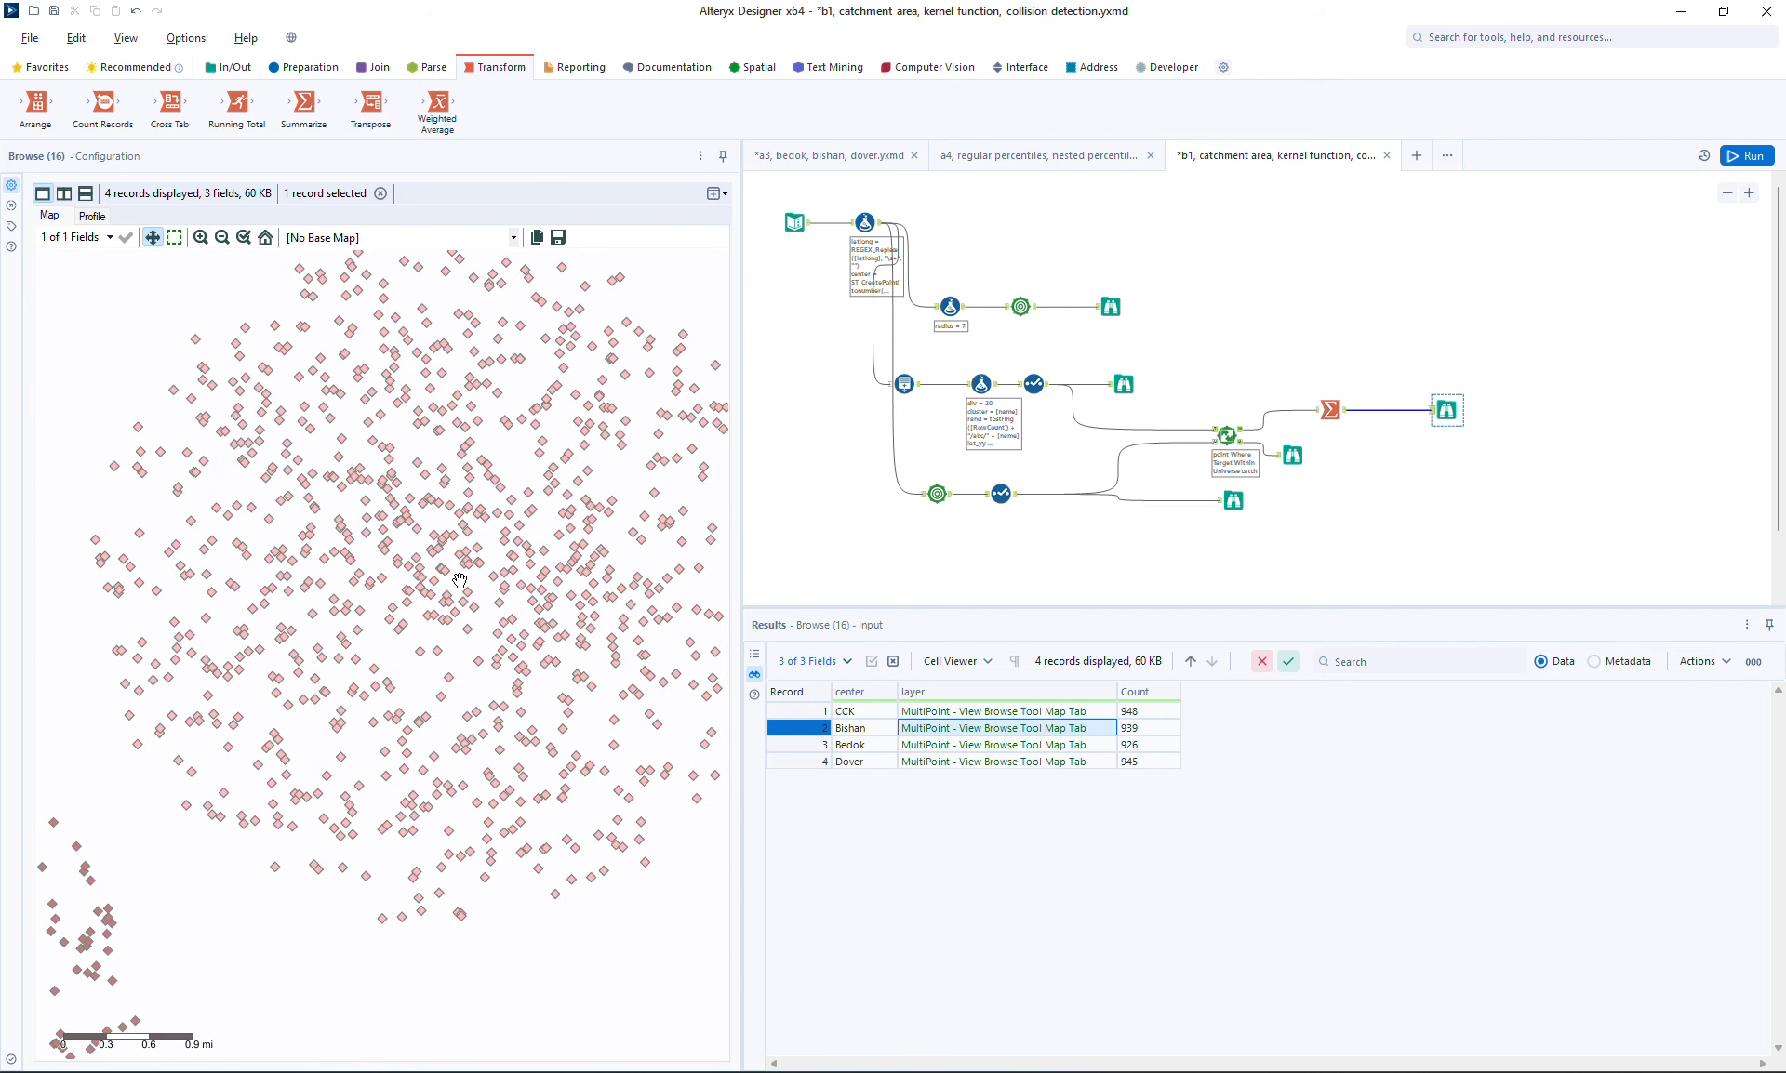
drag(463, 551, 393, 634)
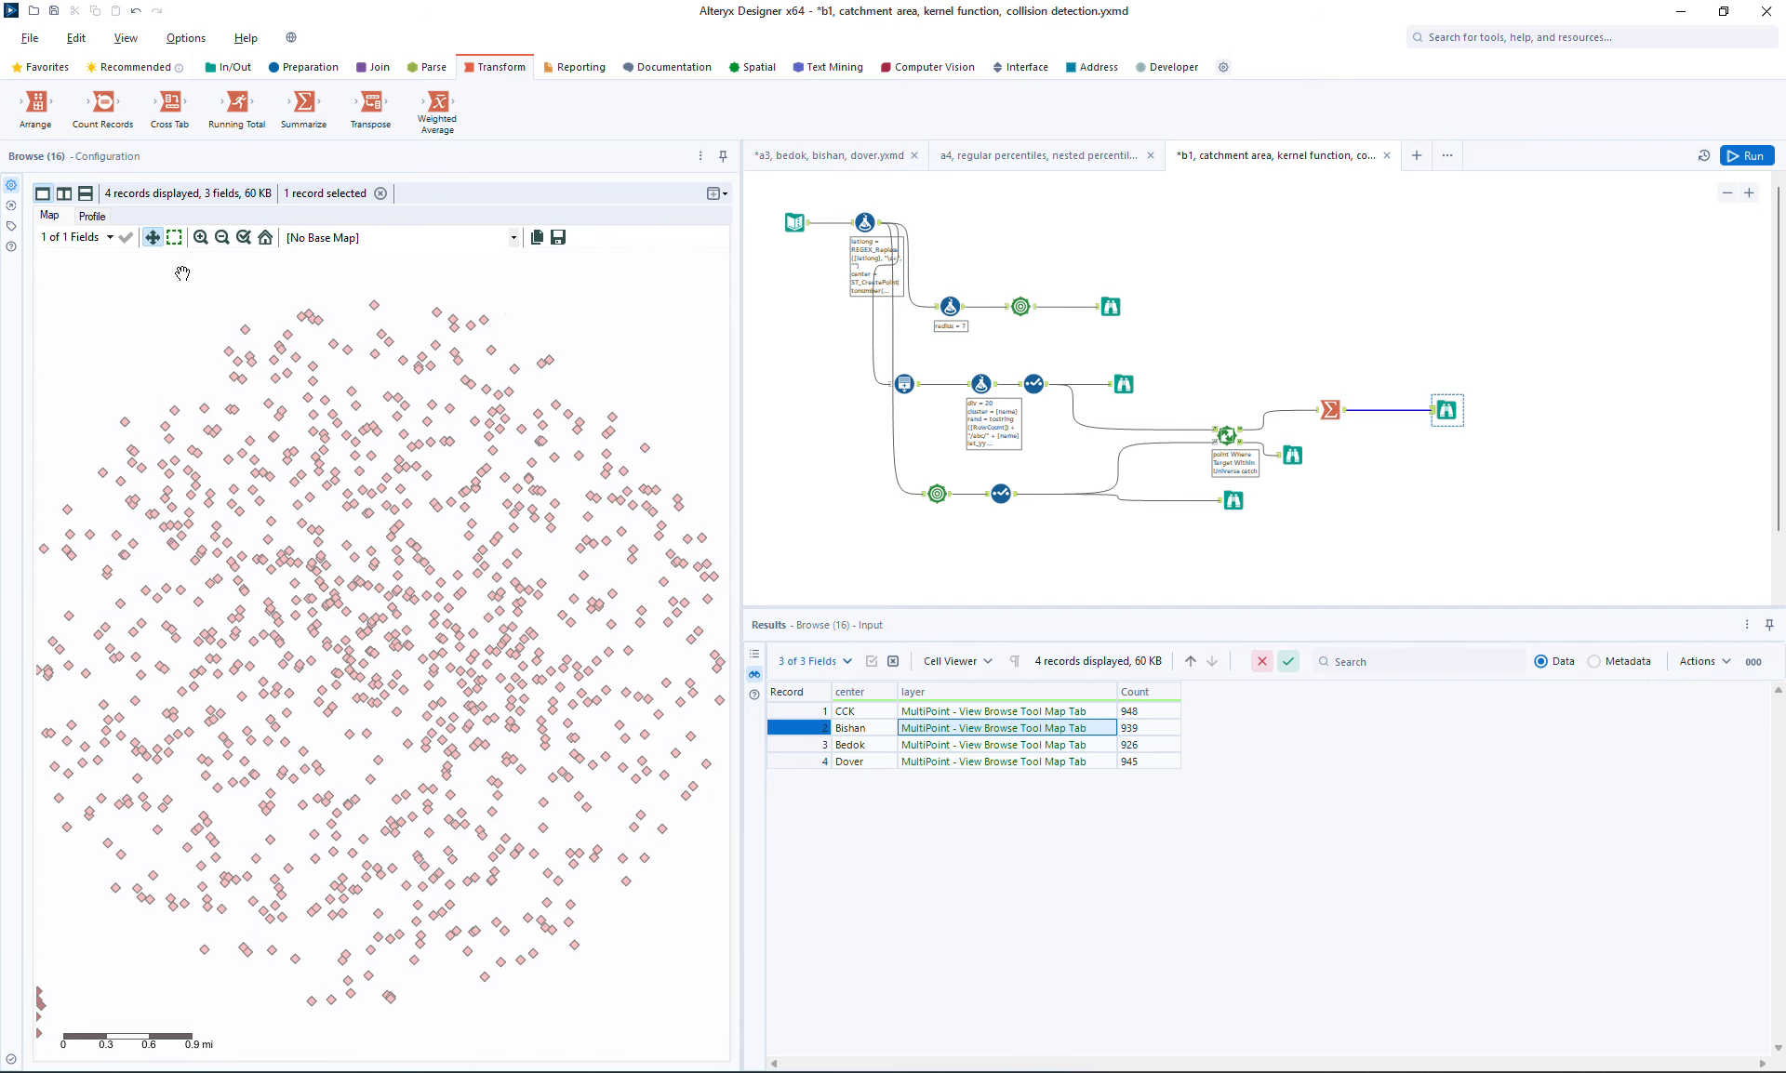
click(222, 238)
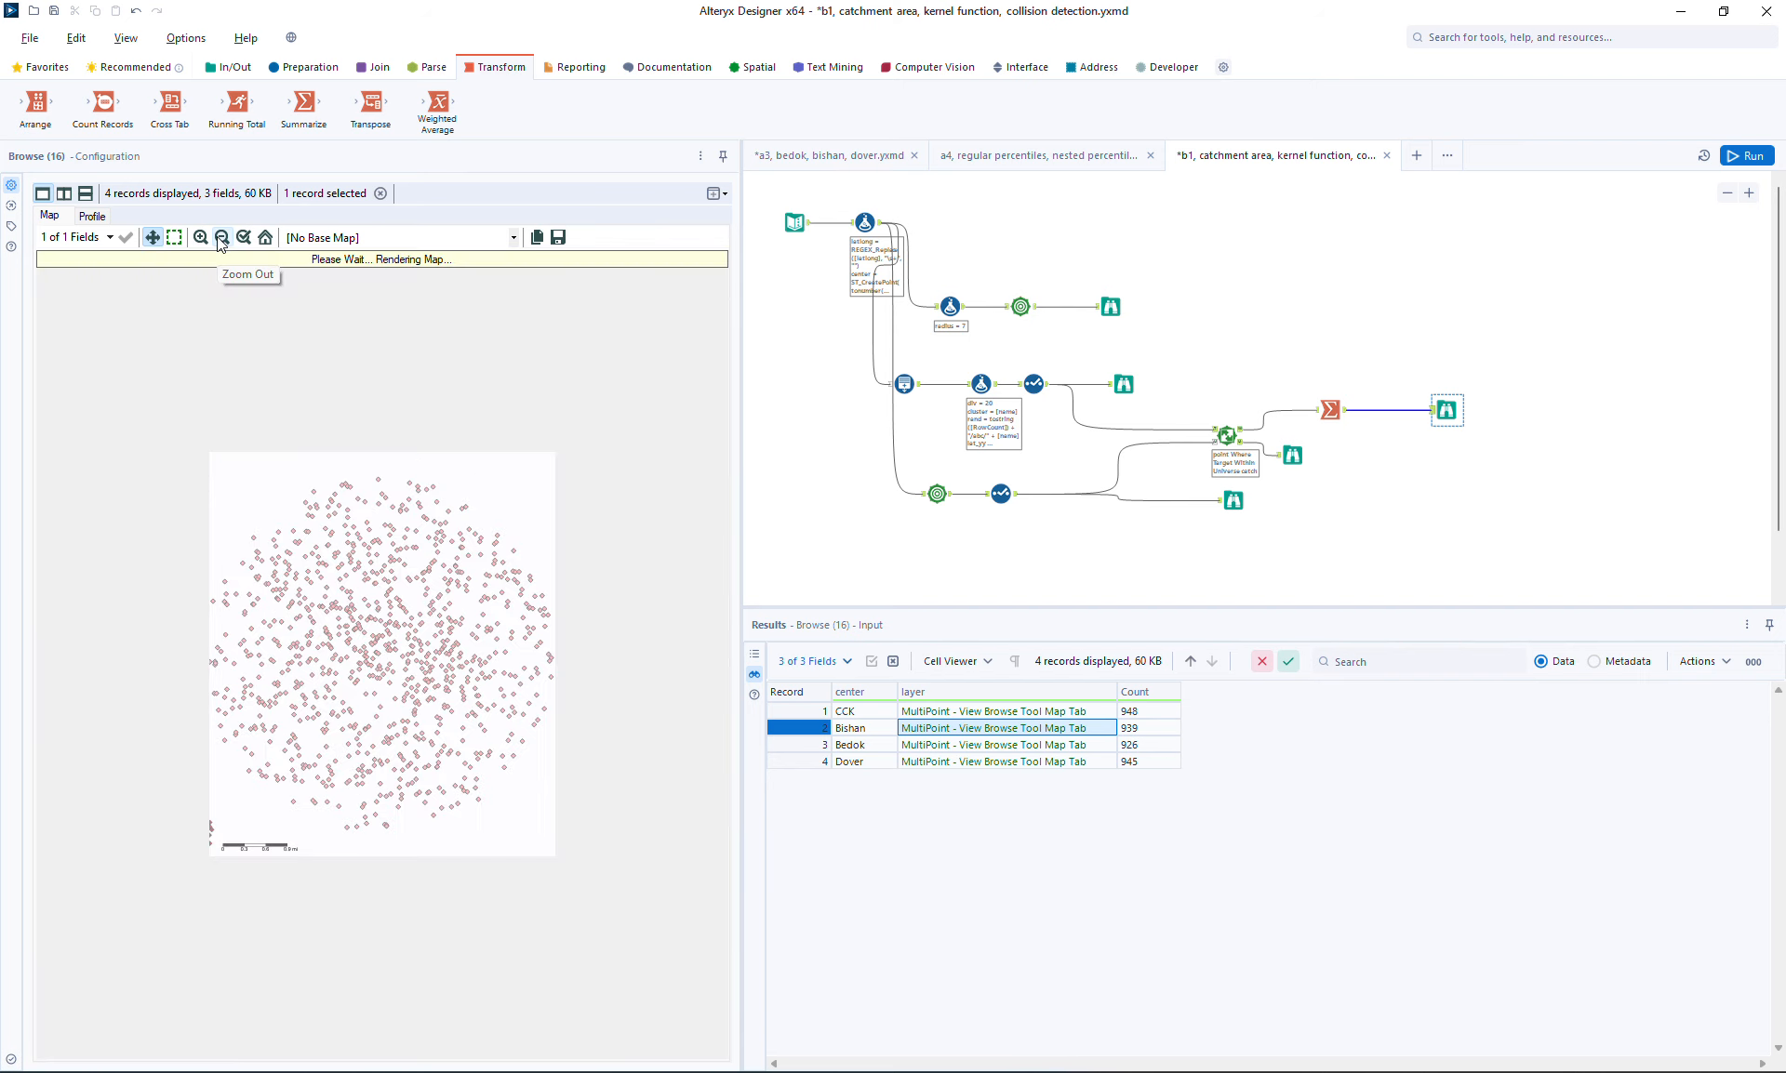
click(200, 238)
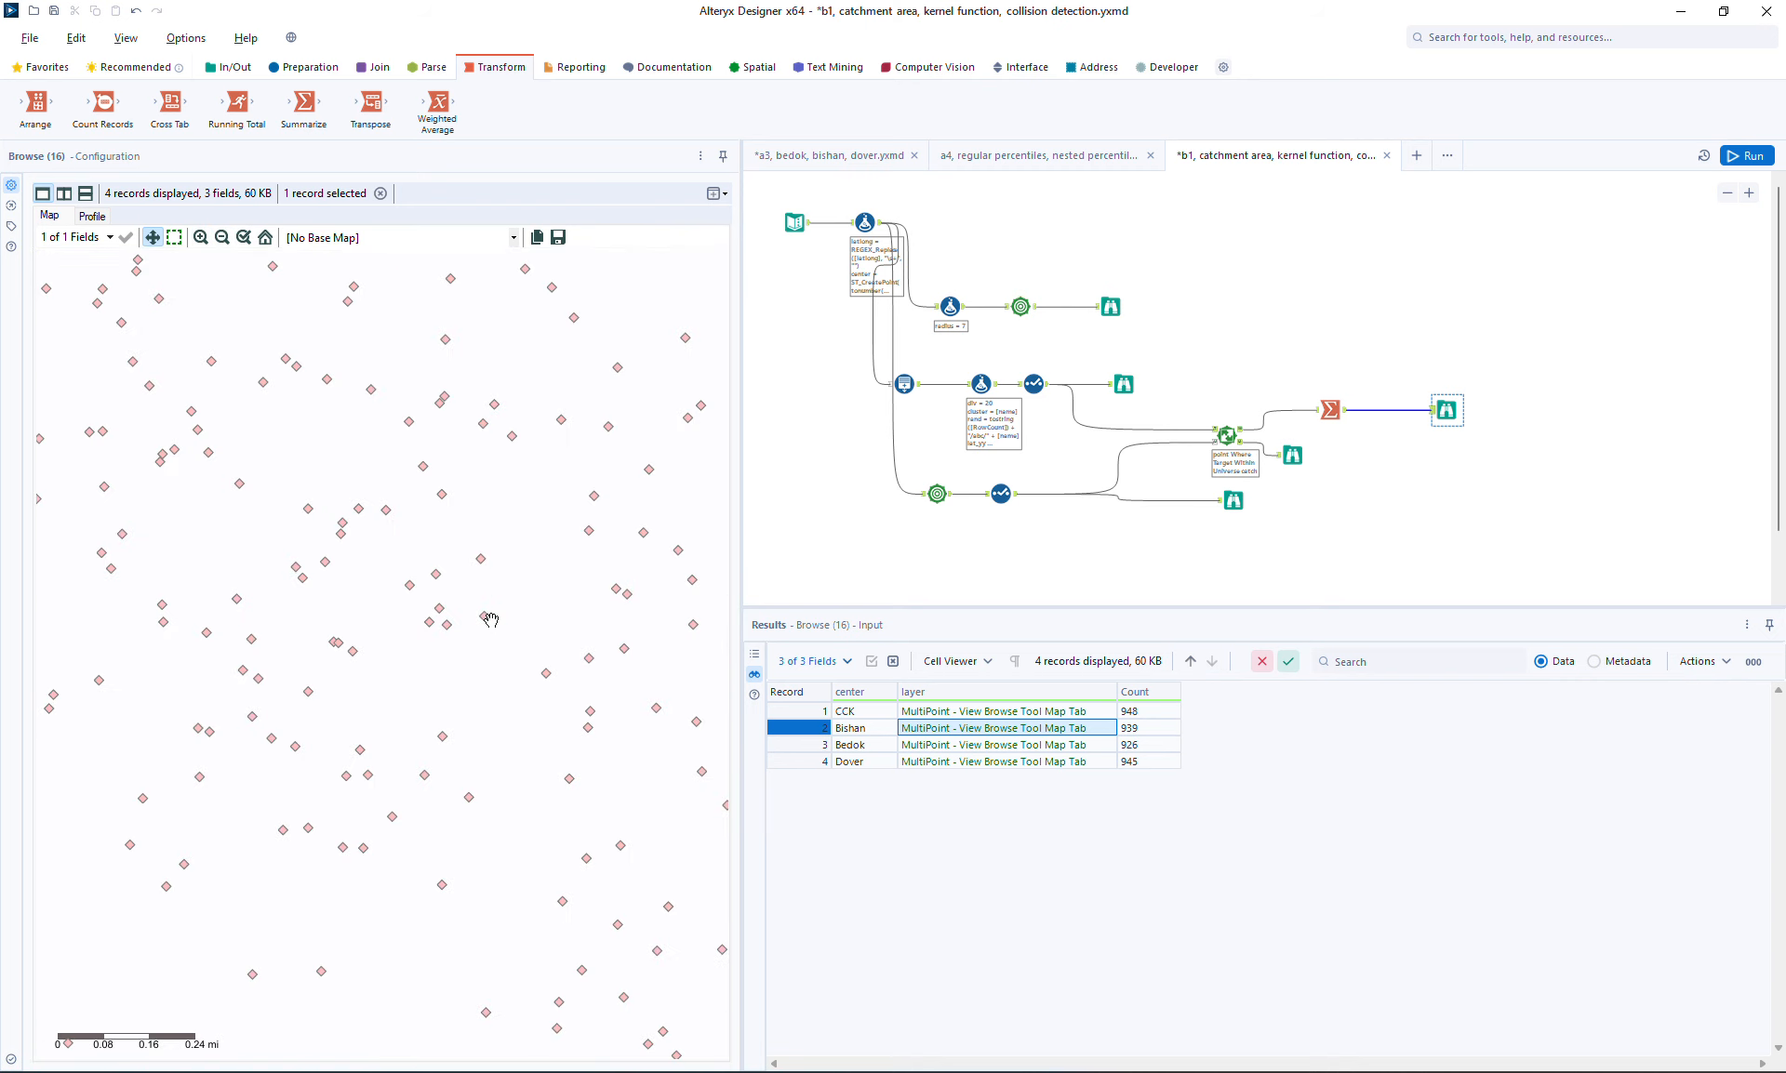
click(222, 239)
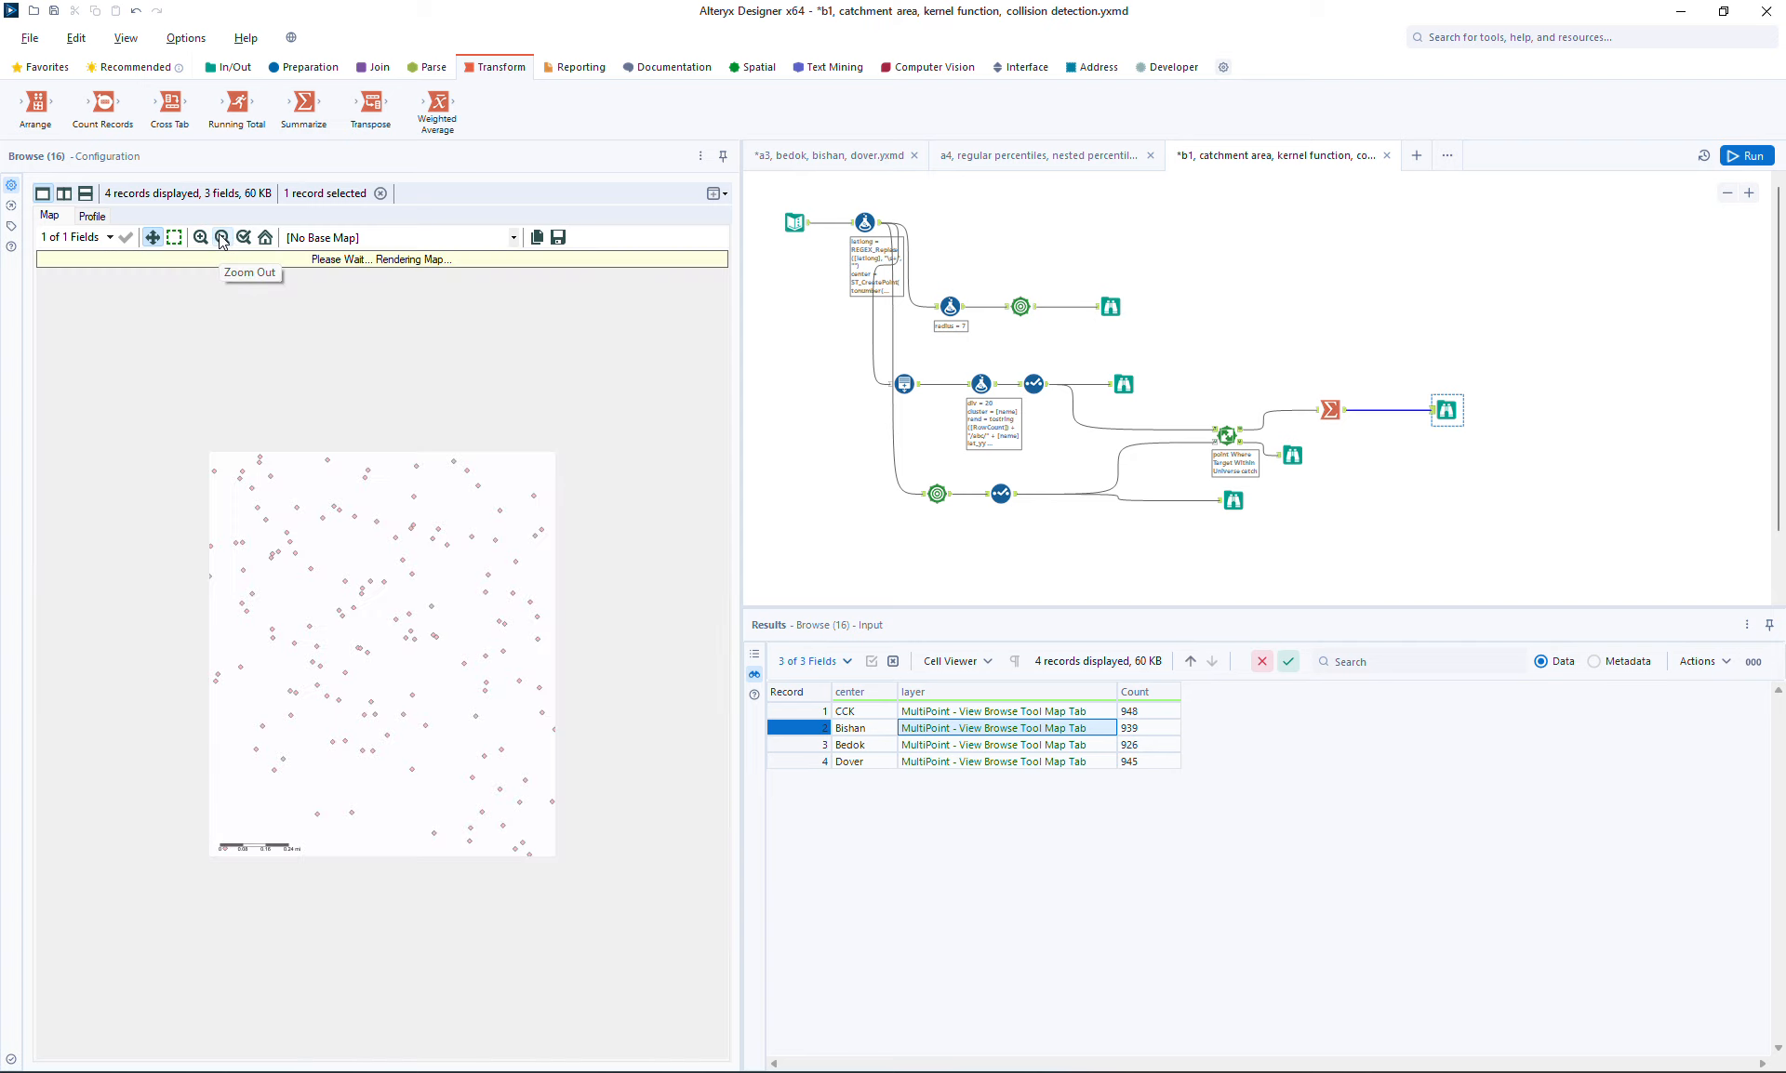
click(222, 238)
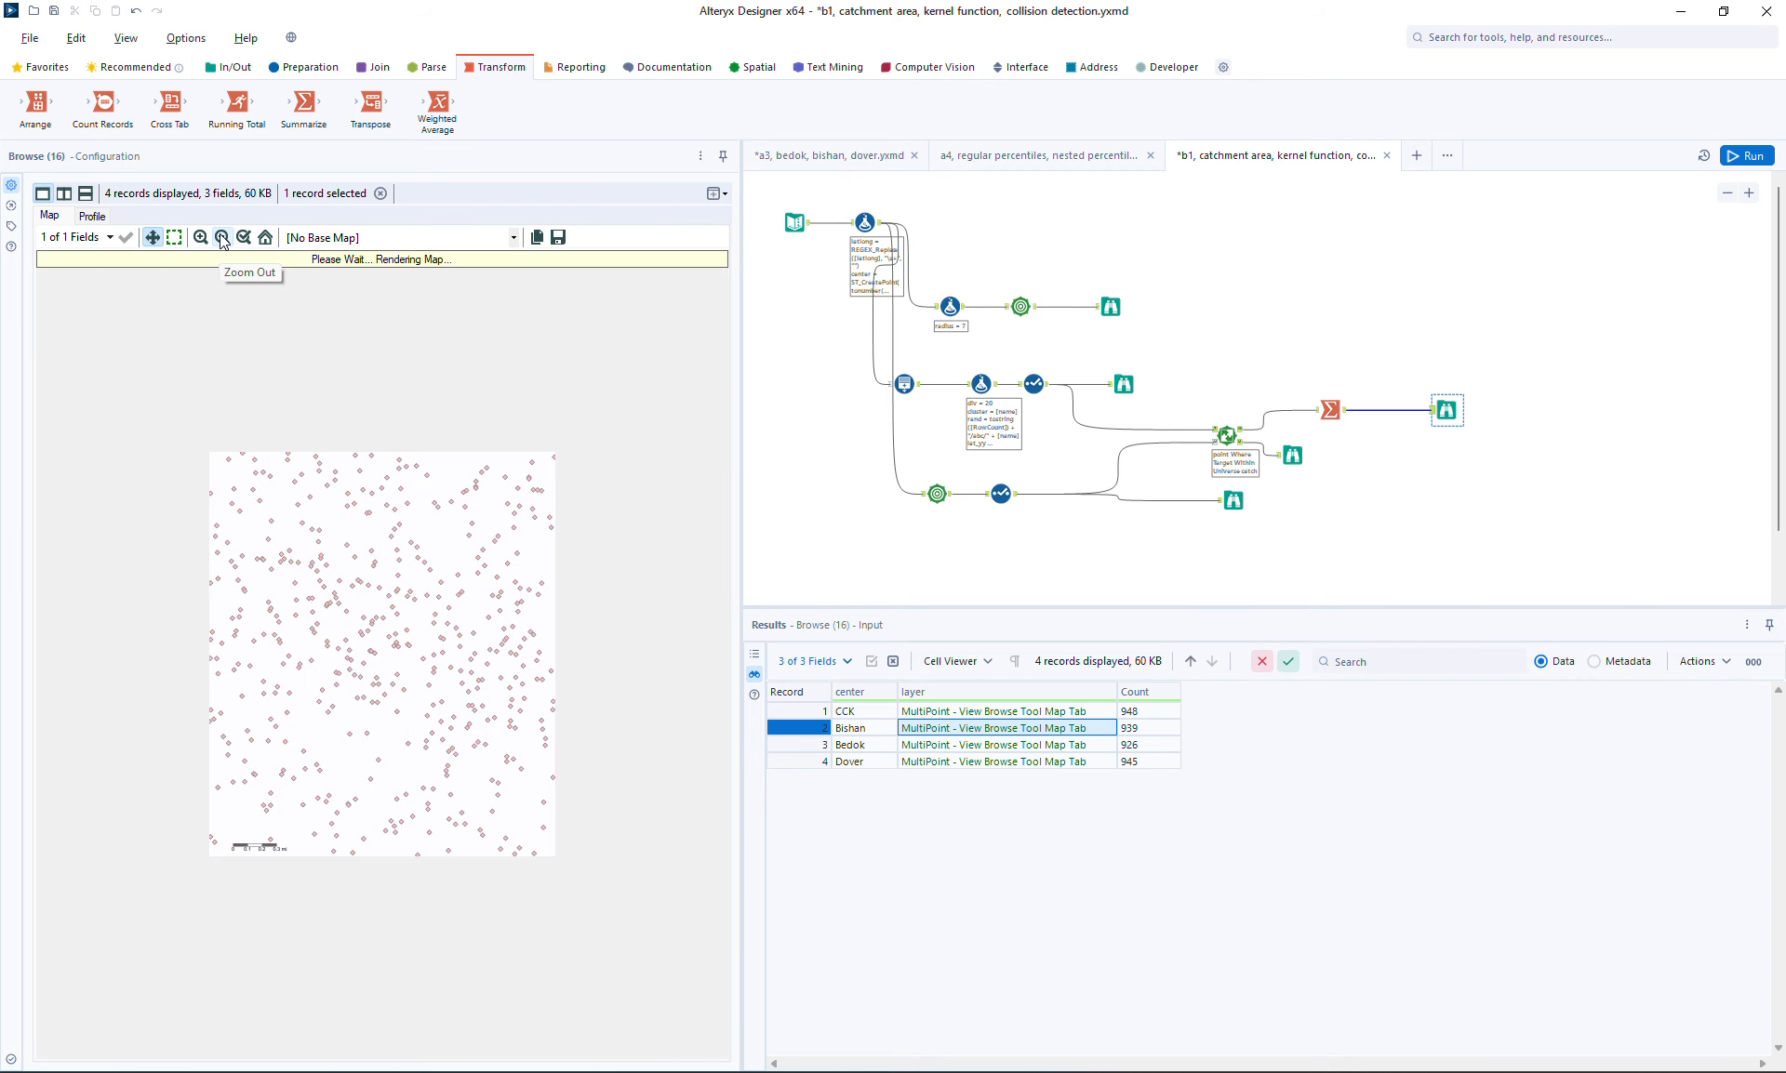
click(223, 238)
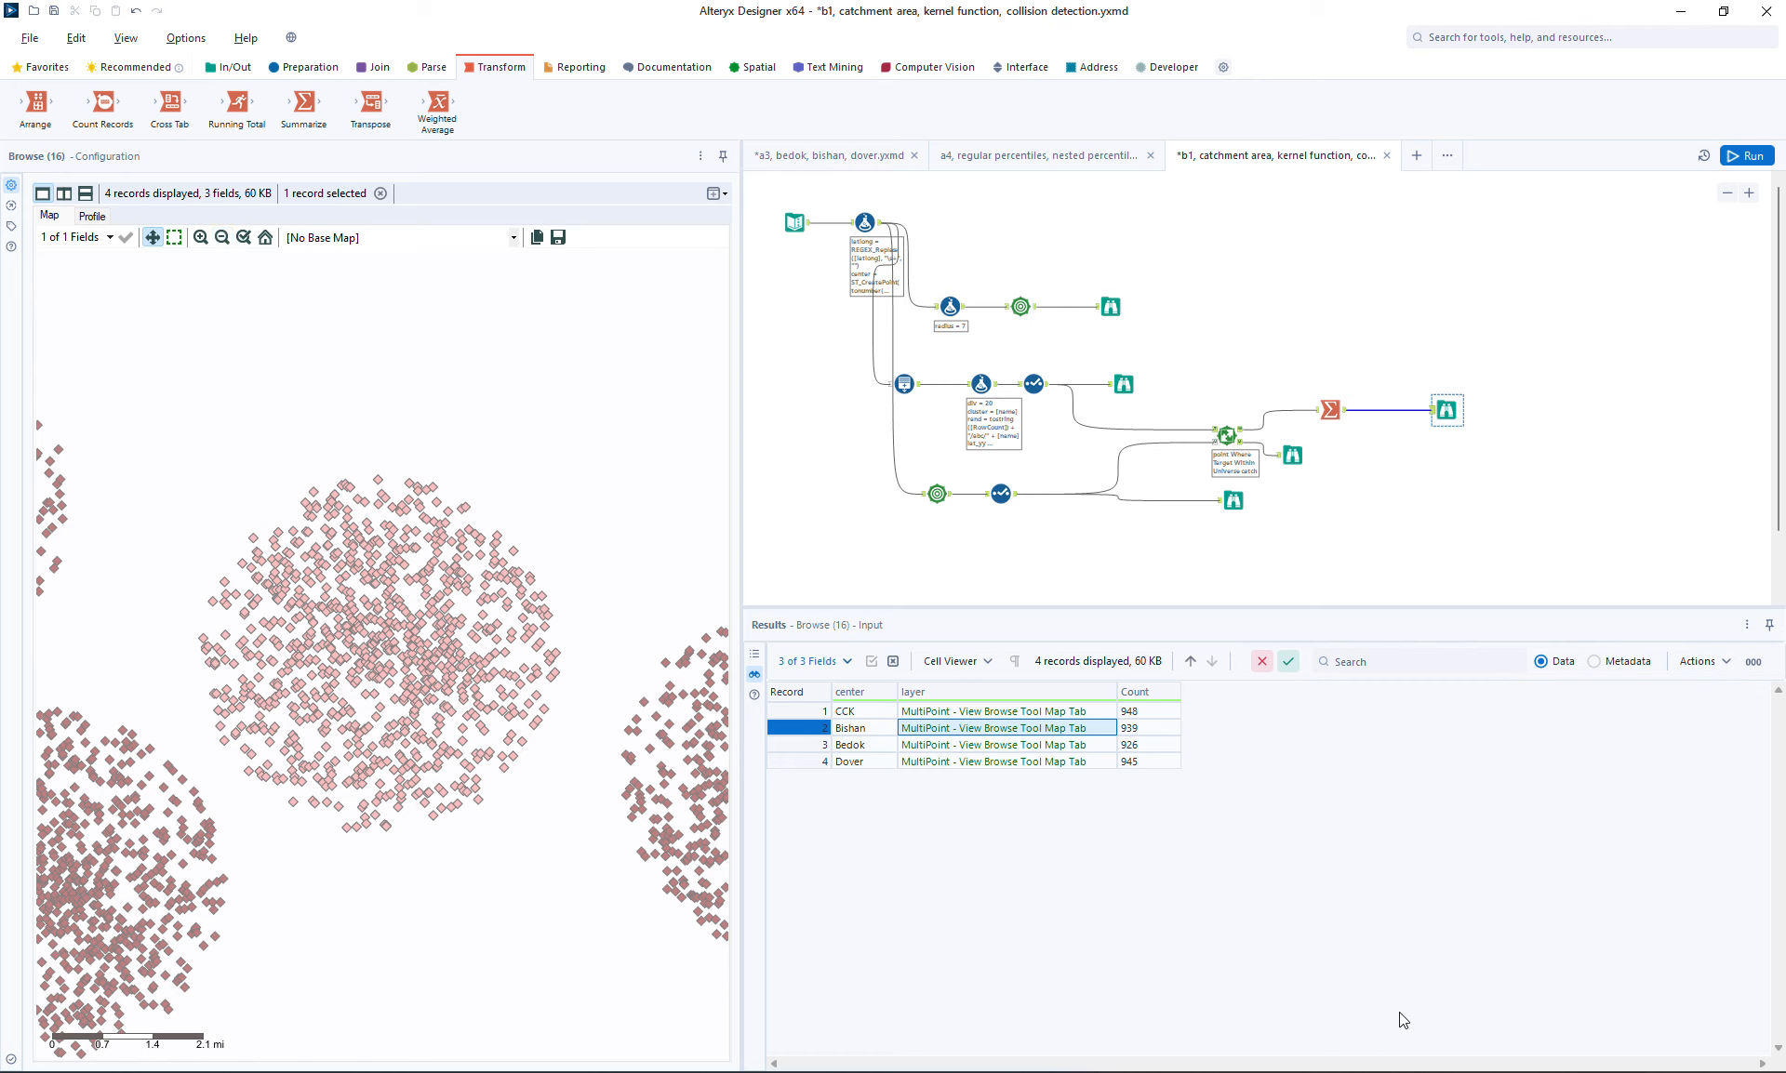
key(super+a)
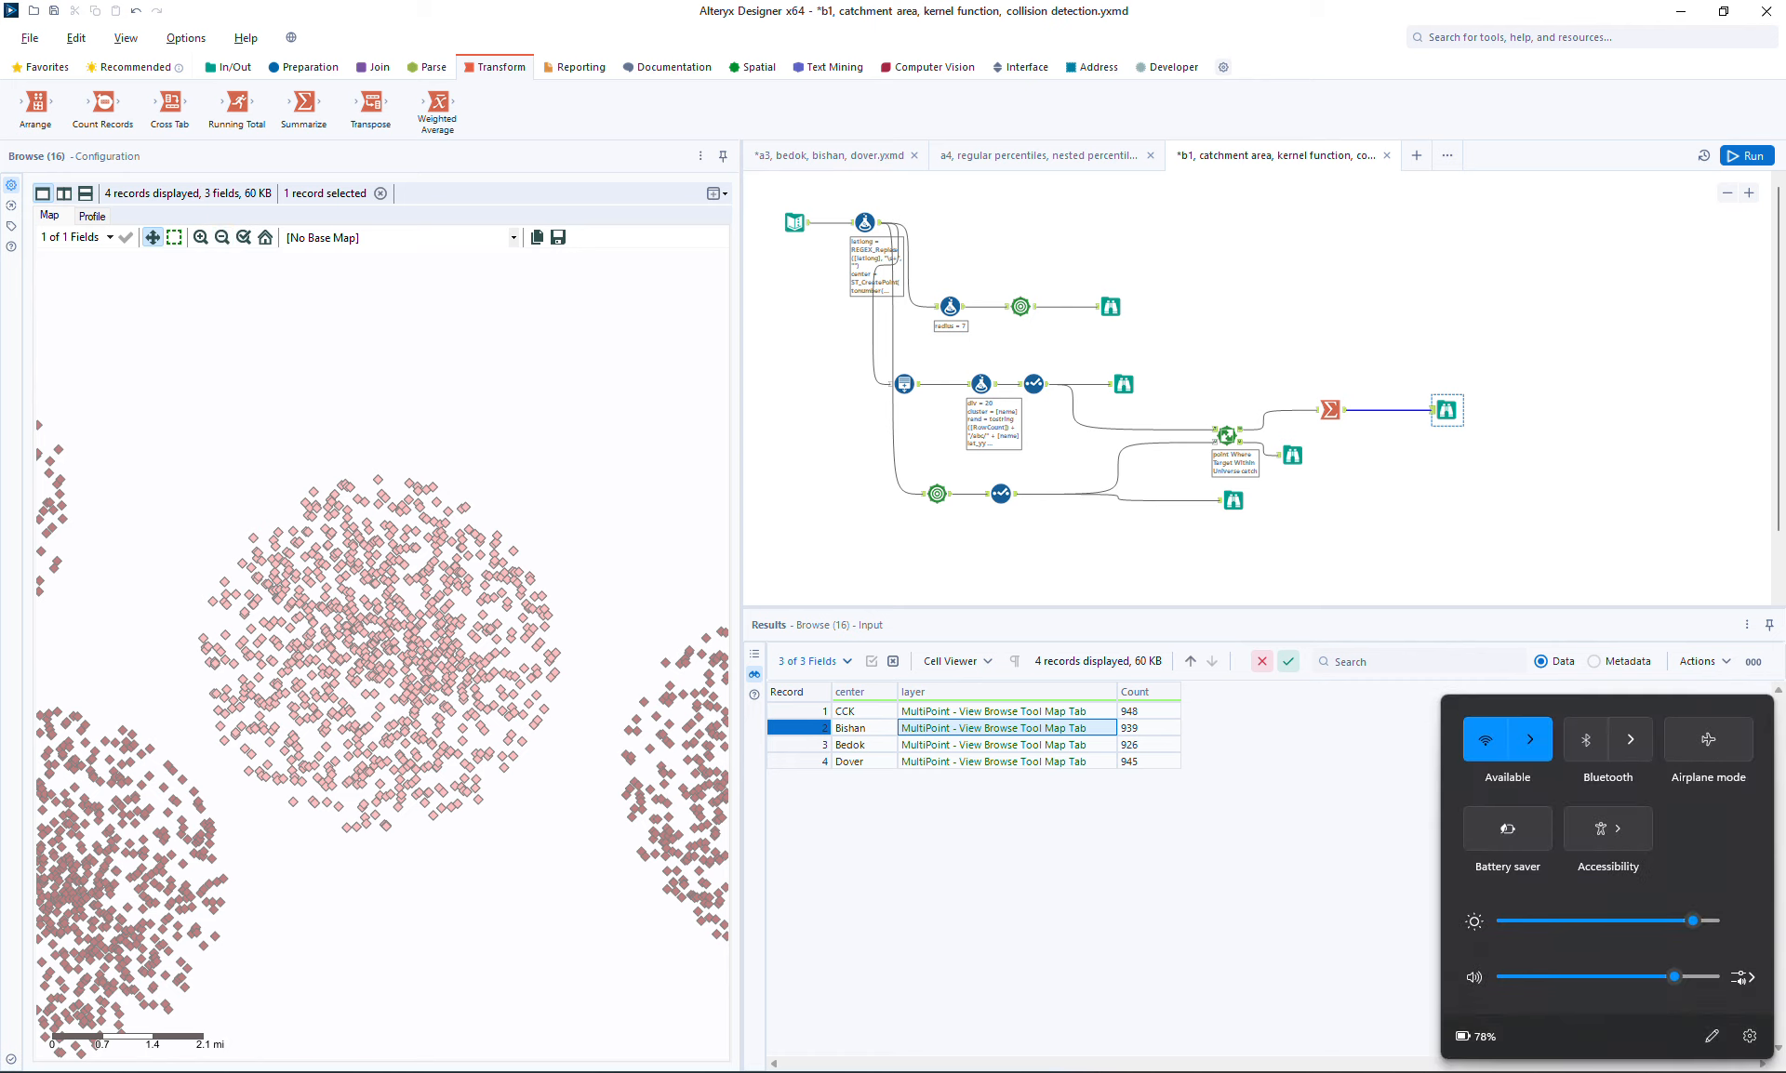
click(1530, 740)
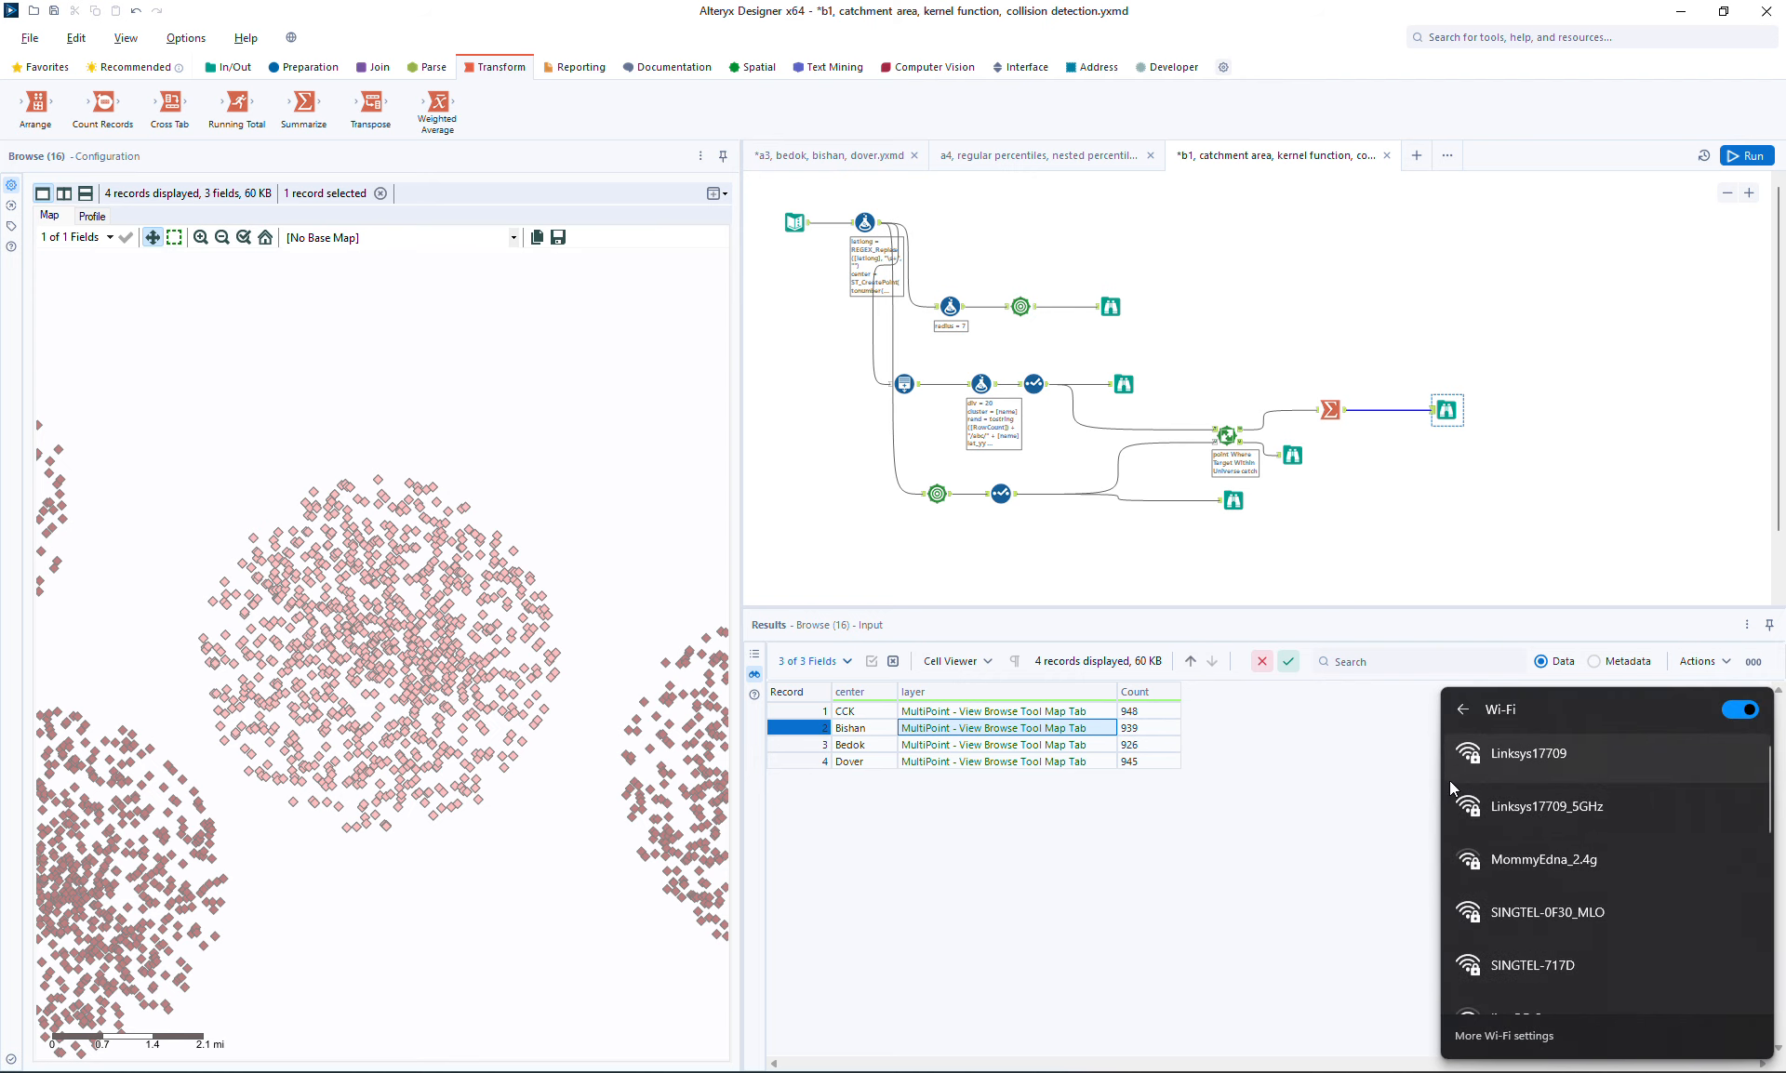
click(1514, 758)
click(1319, 847)
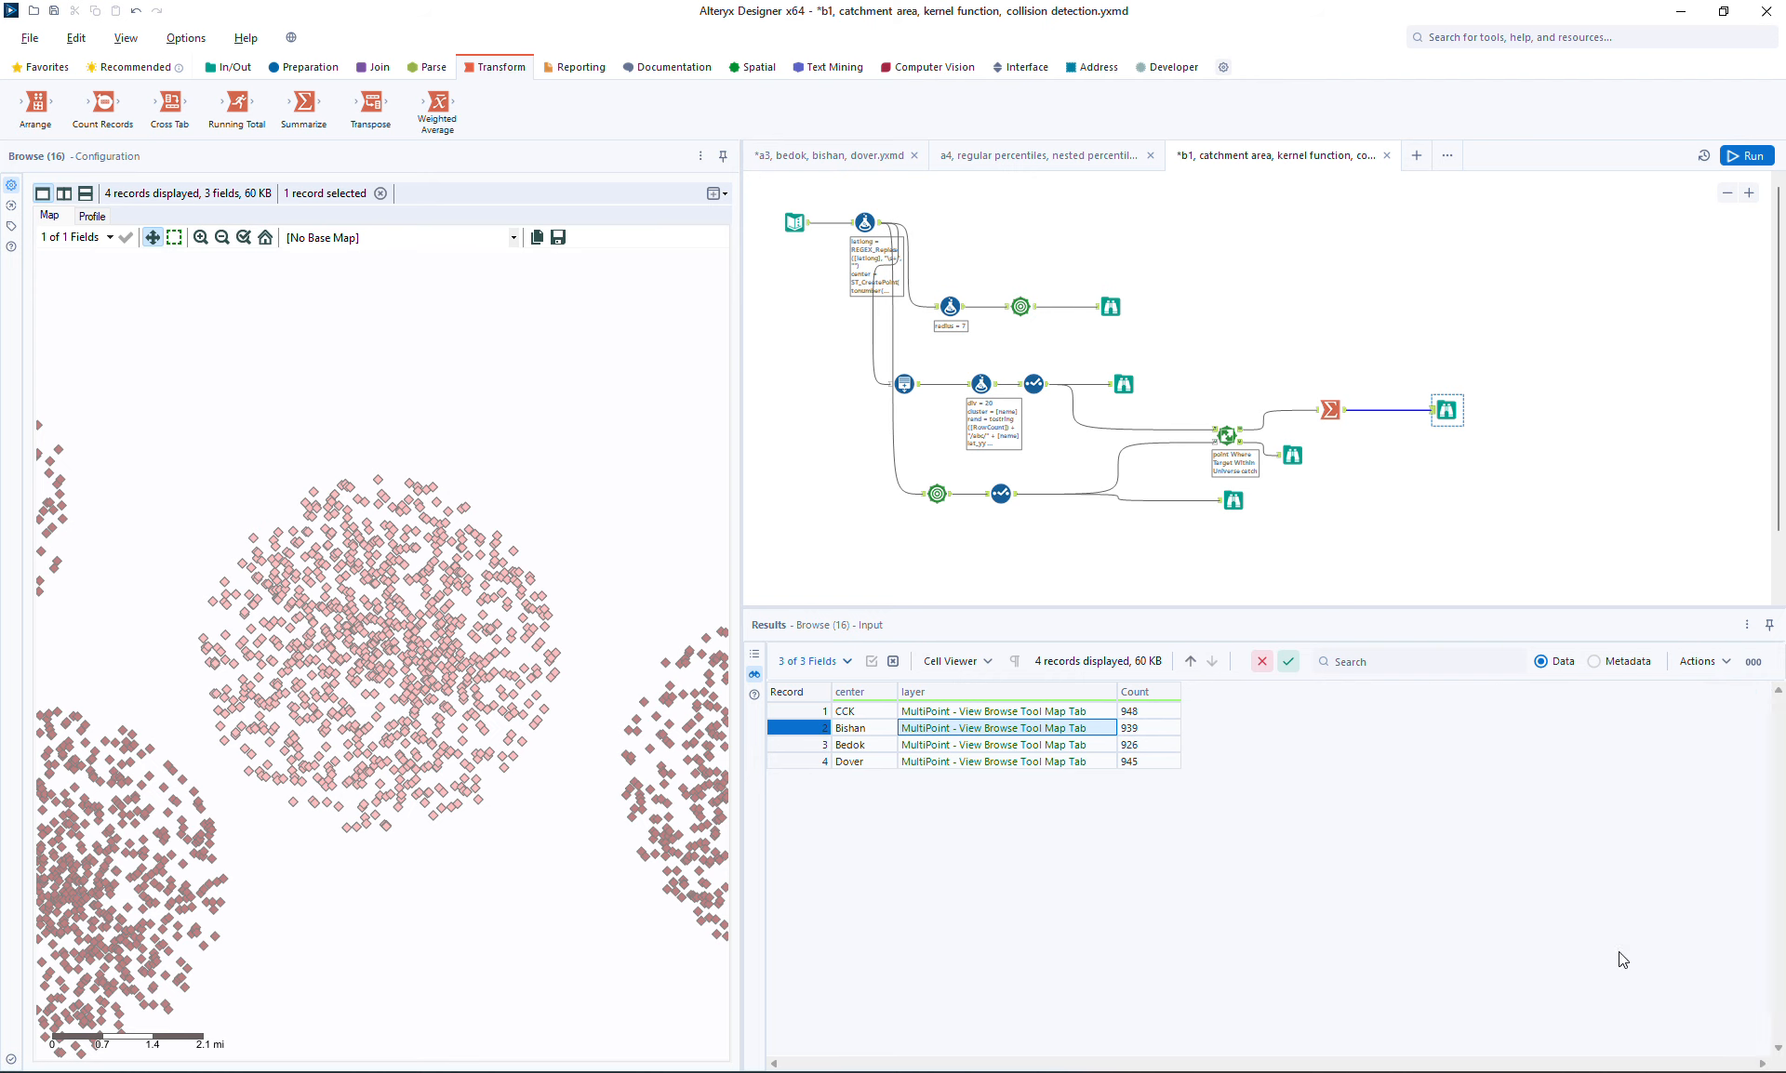
key(super+a)
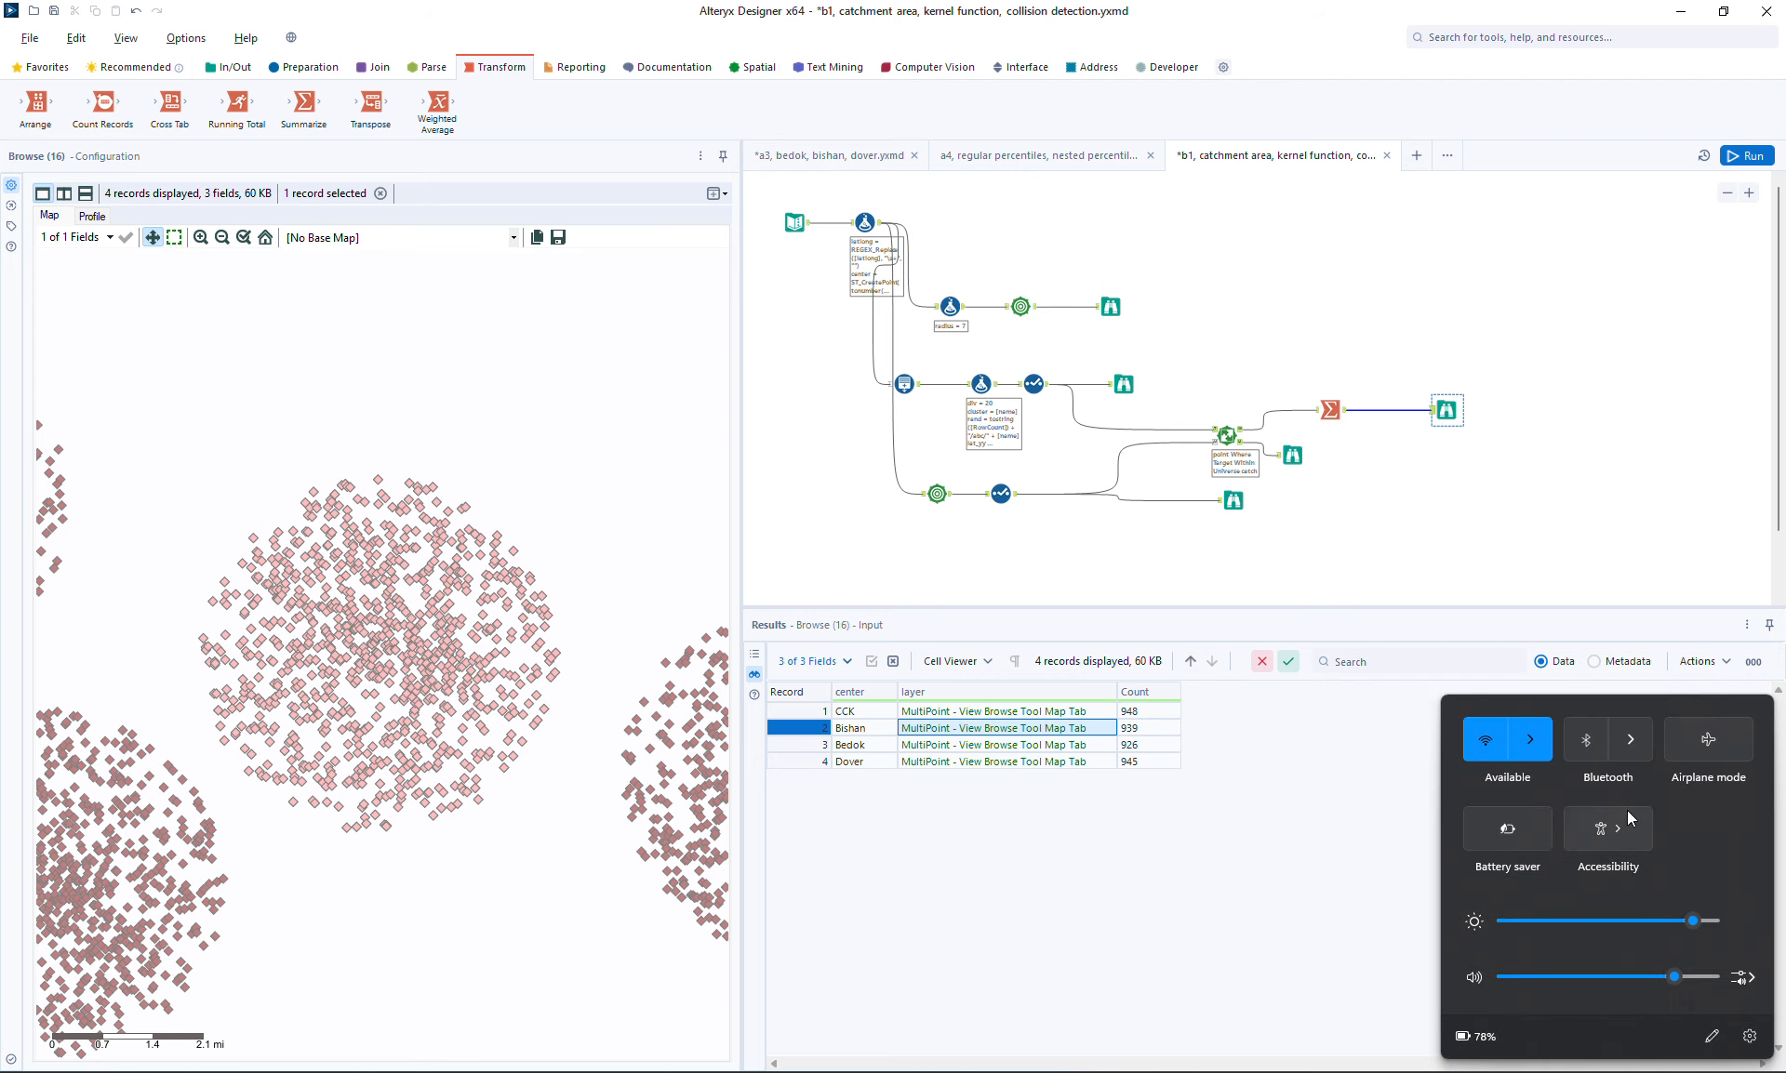
click(1533, 741)
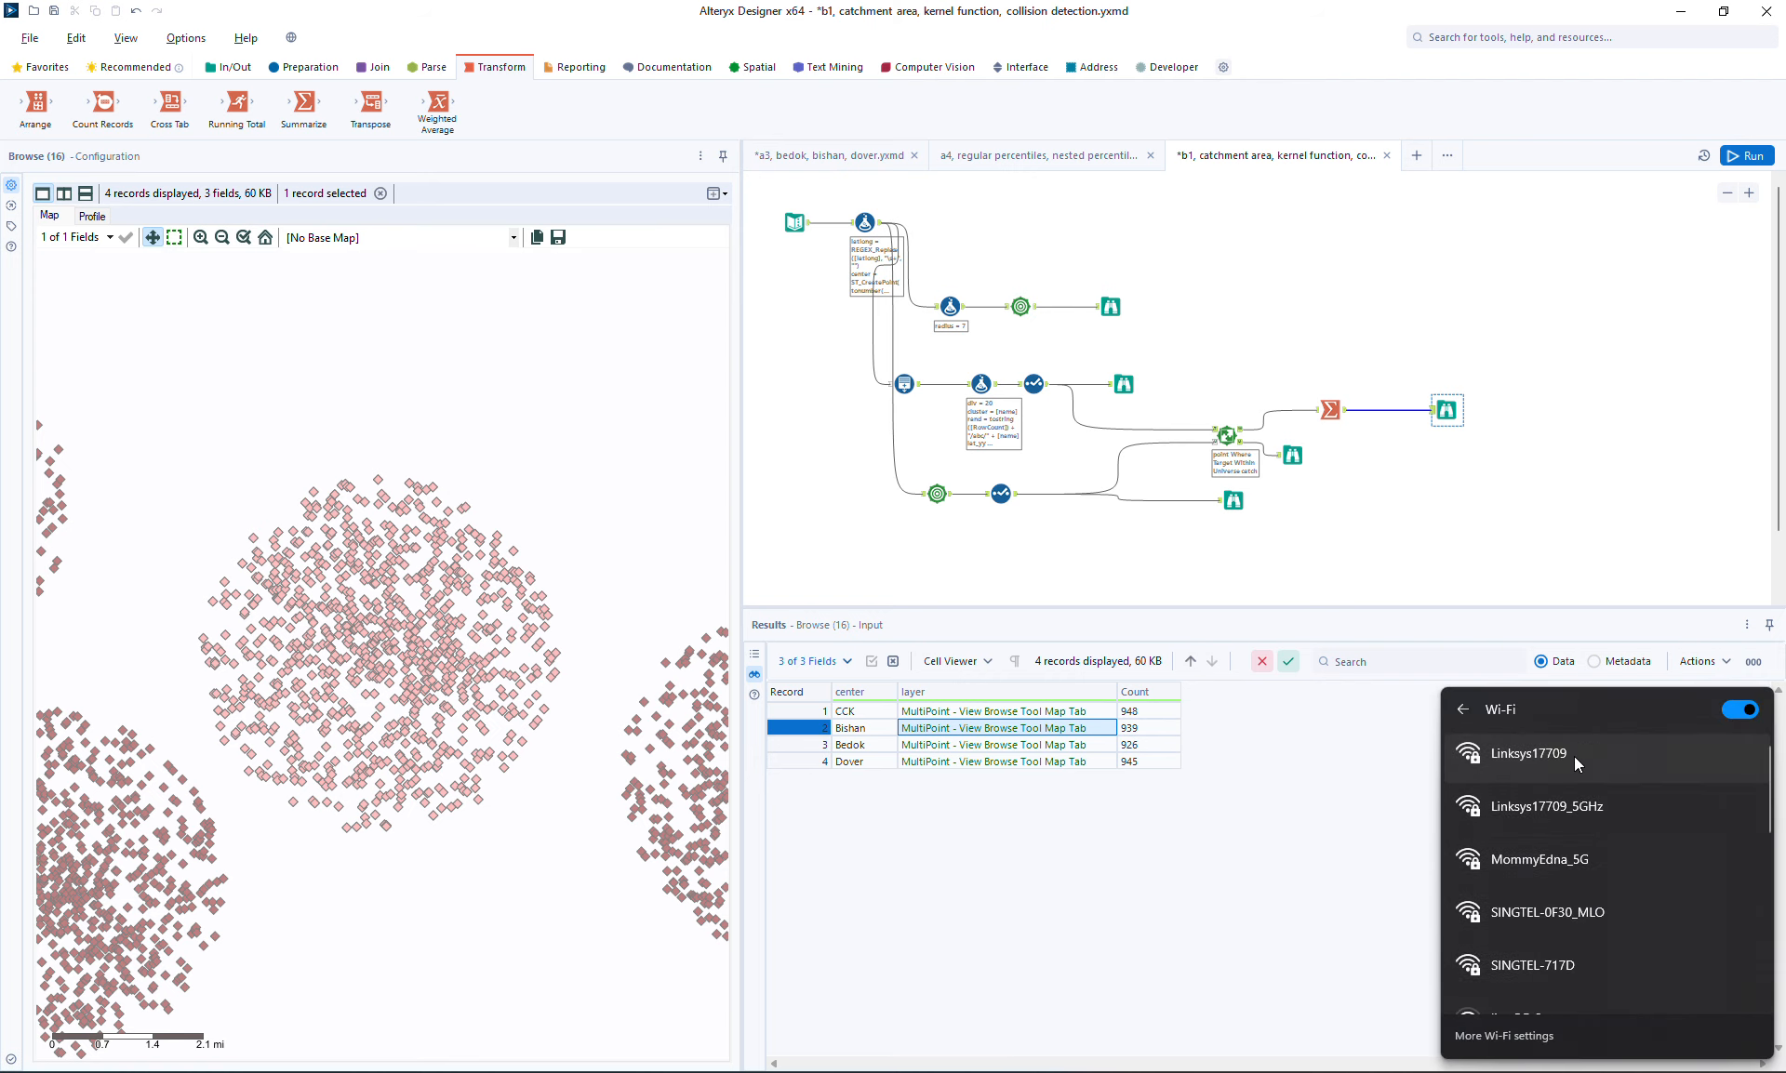
click(1571, 755)
click(1690, 837)
click(1219, 917)
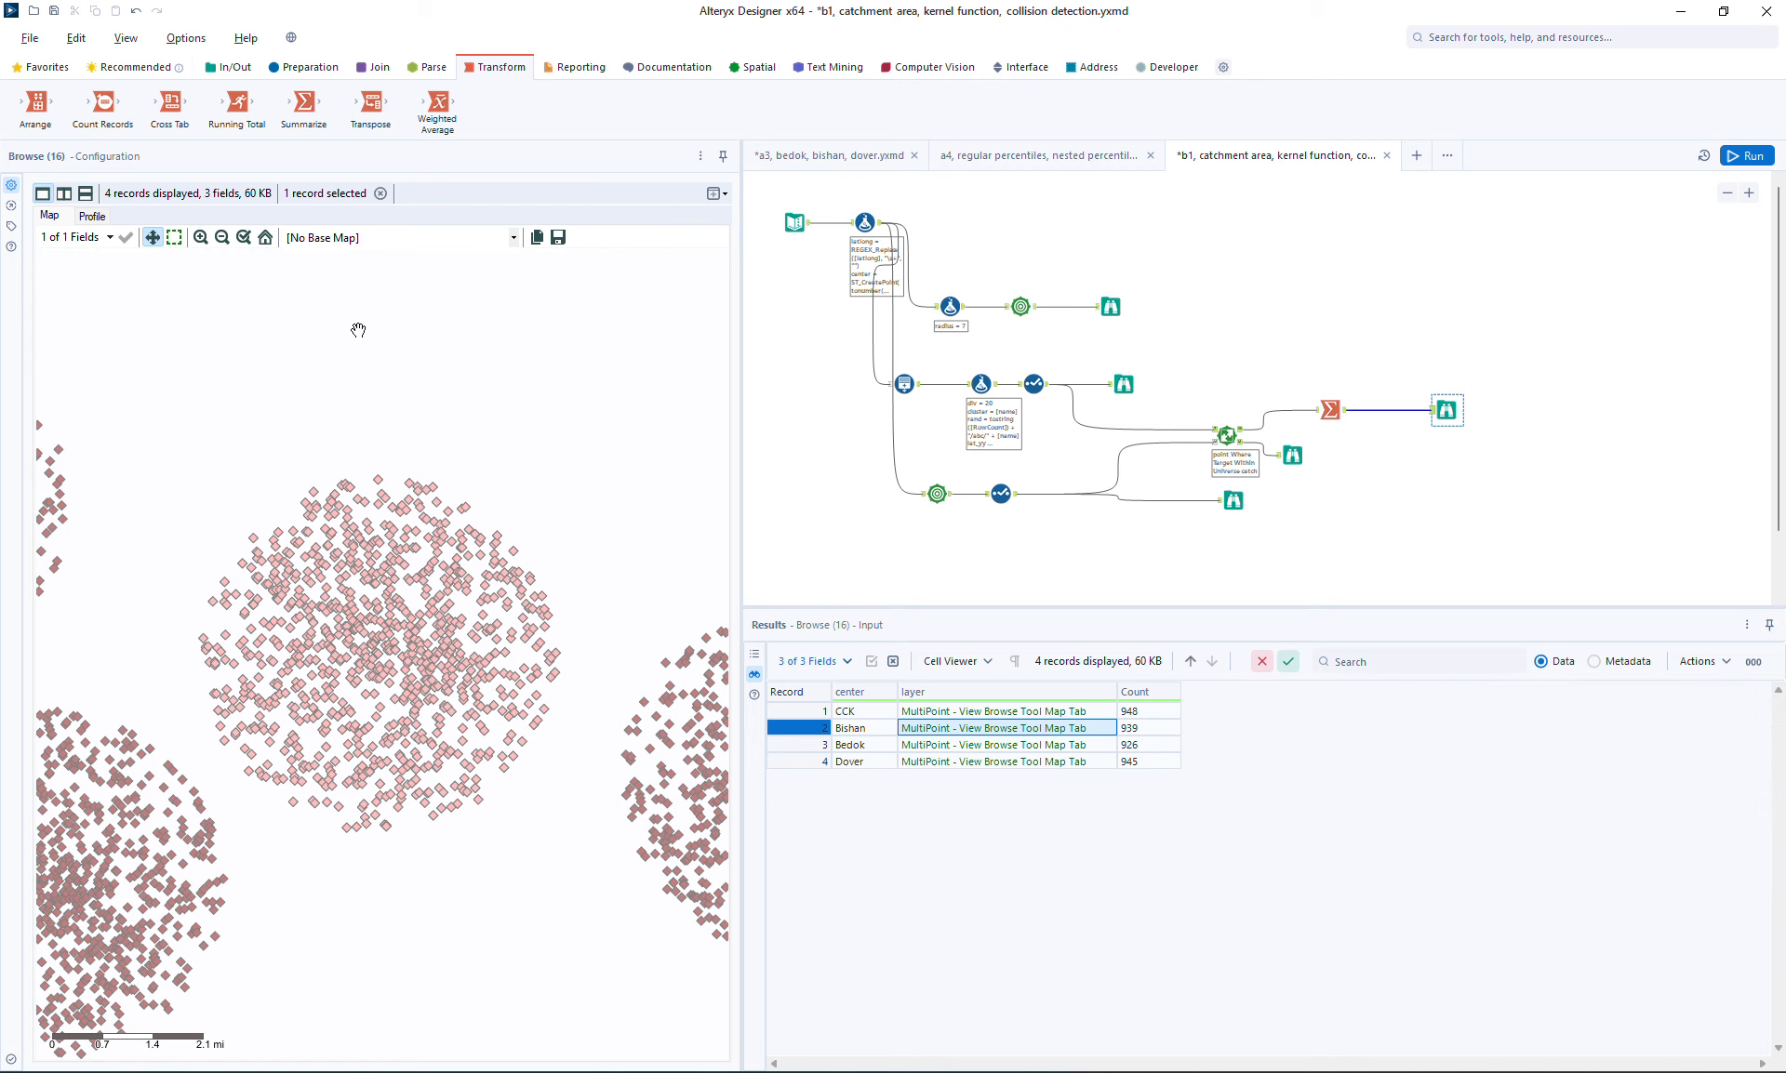
Show a Light base map under the summarized points and zoom and pan to examine them against the streets
click(368, 238)
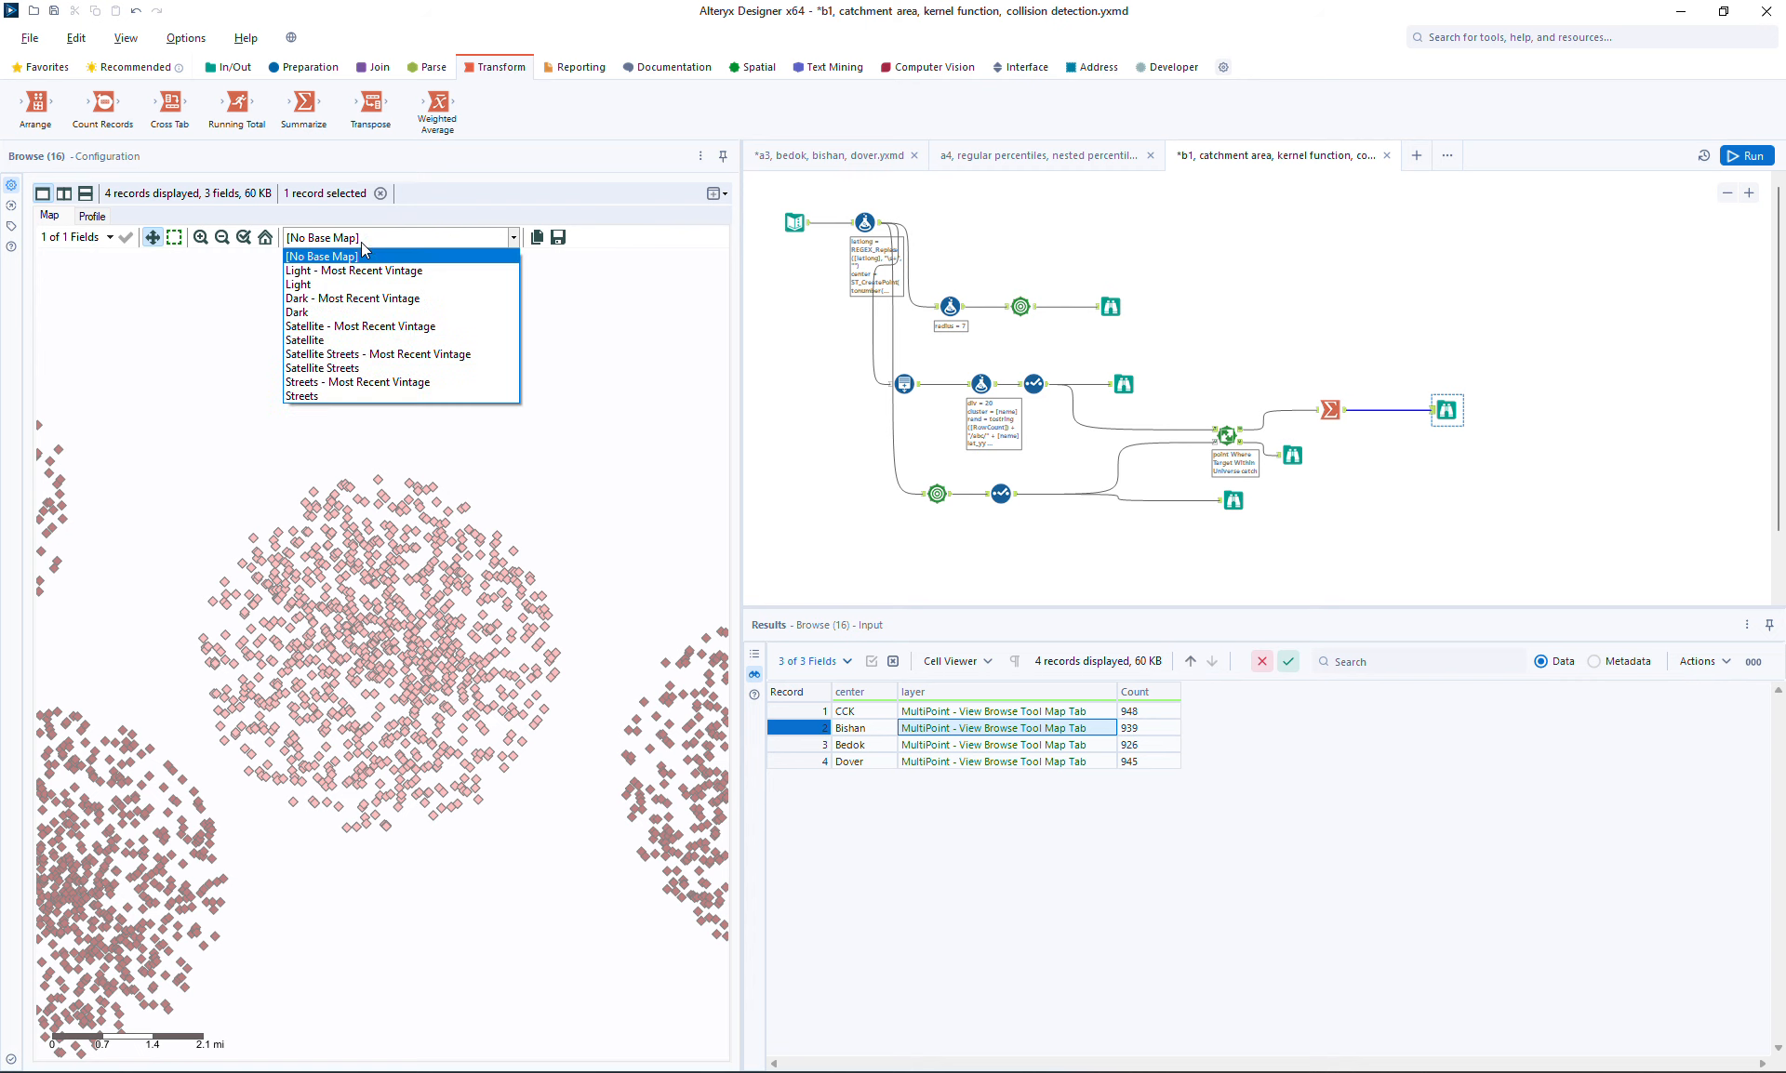
click(330, 284)
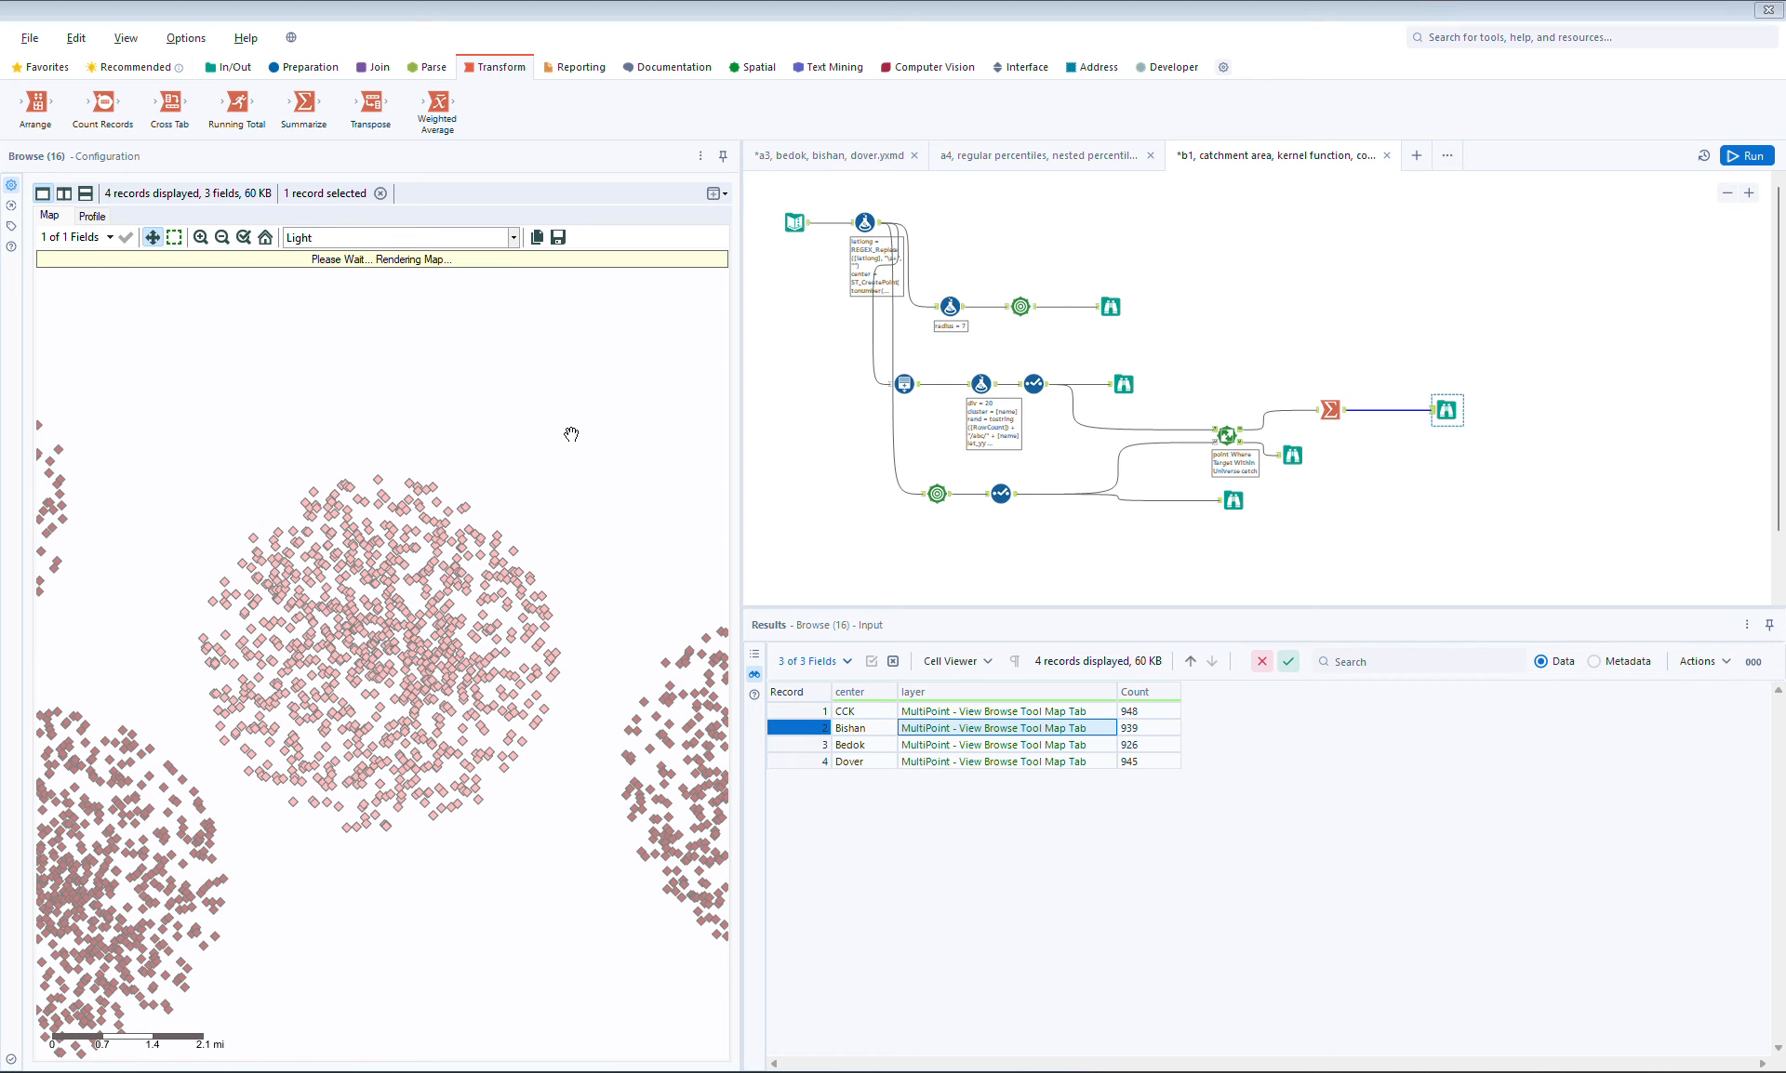
click(1019, 645)
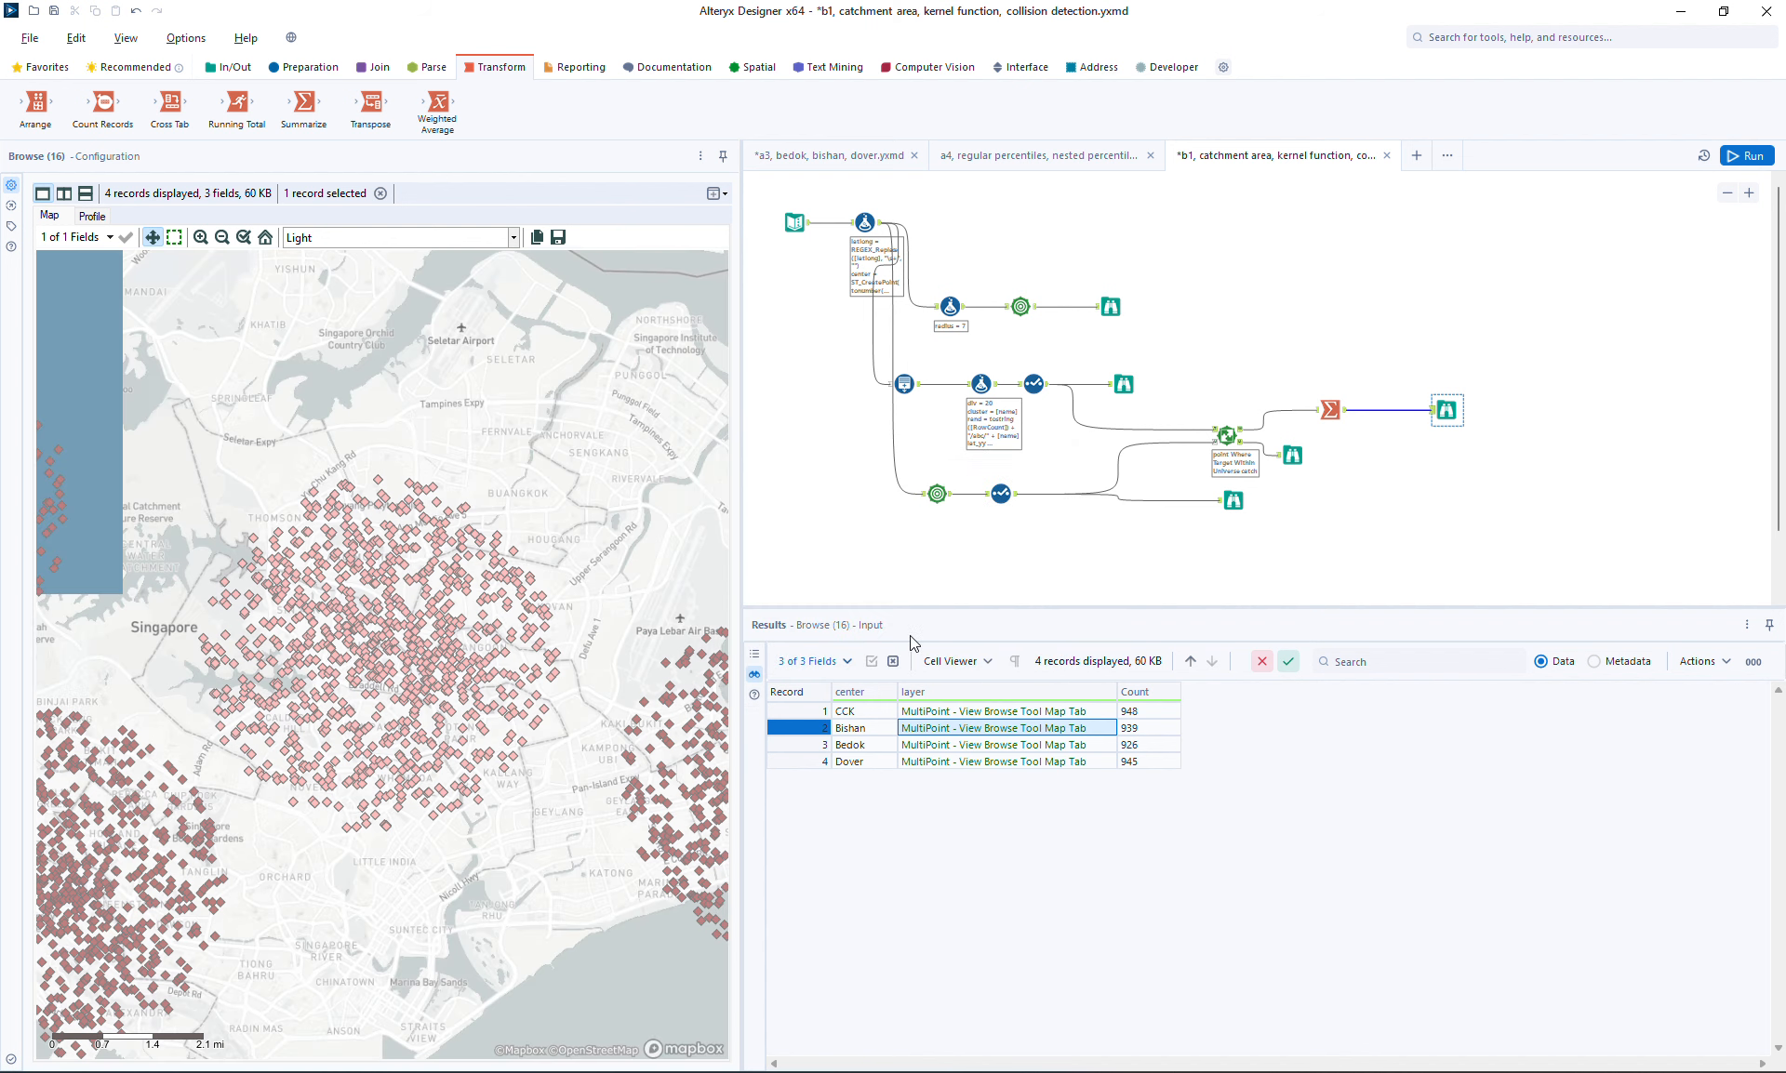
drag(541, 530, 577, 473)
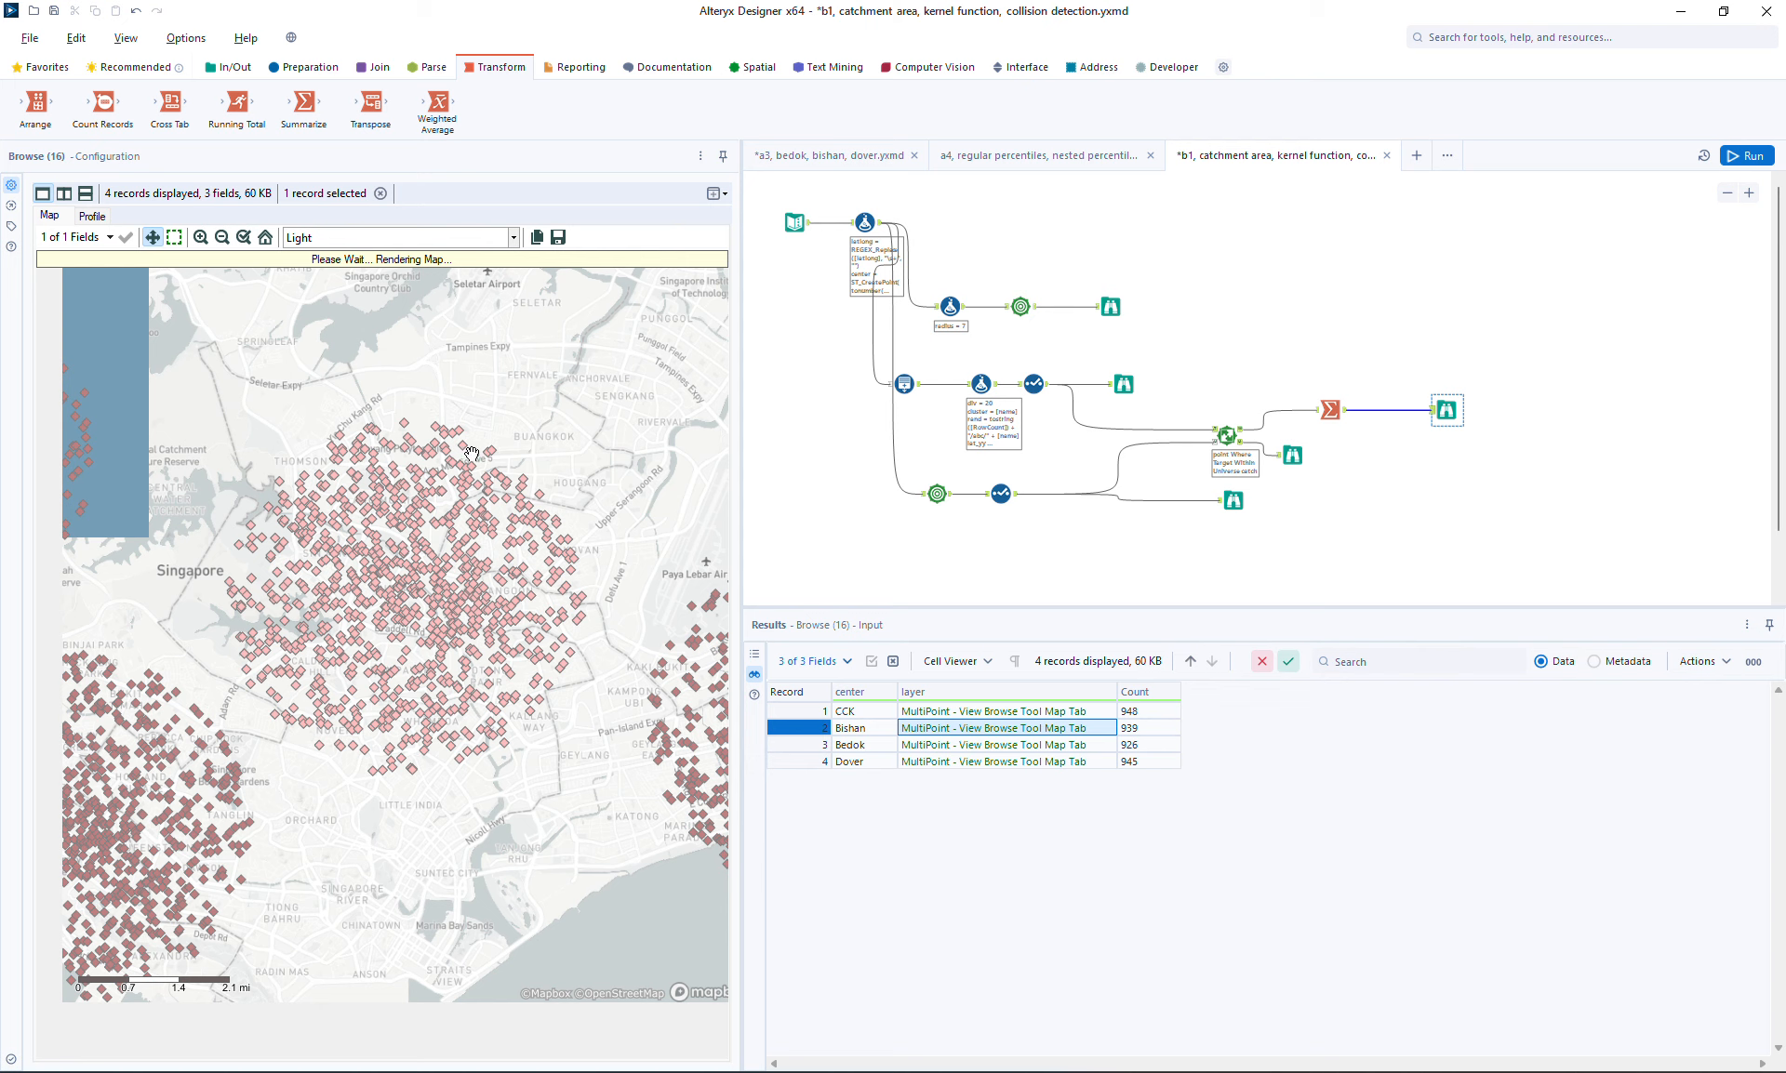
click(222, 237)
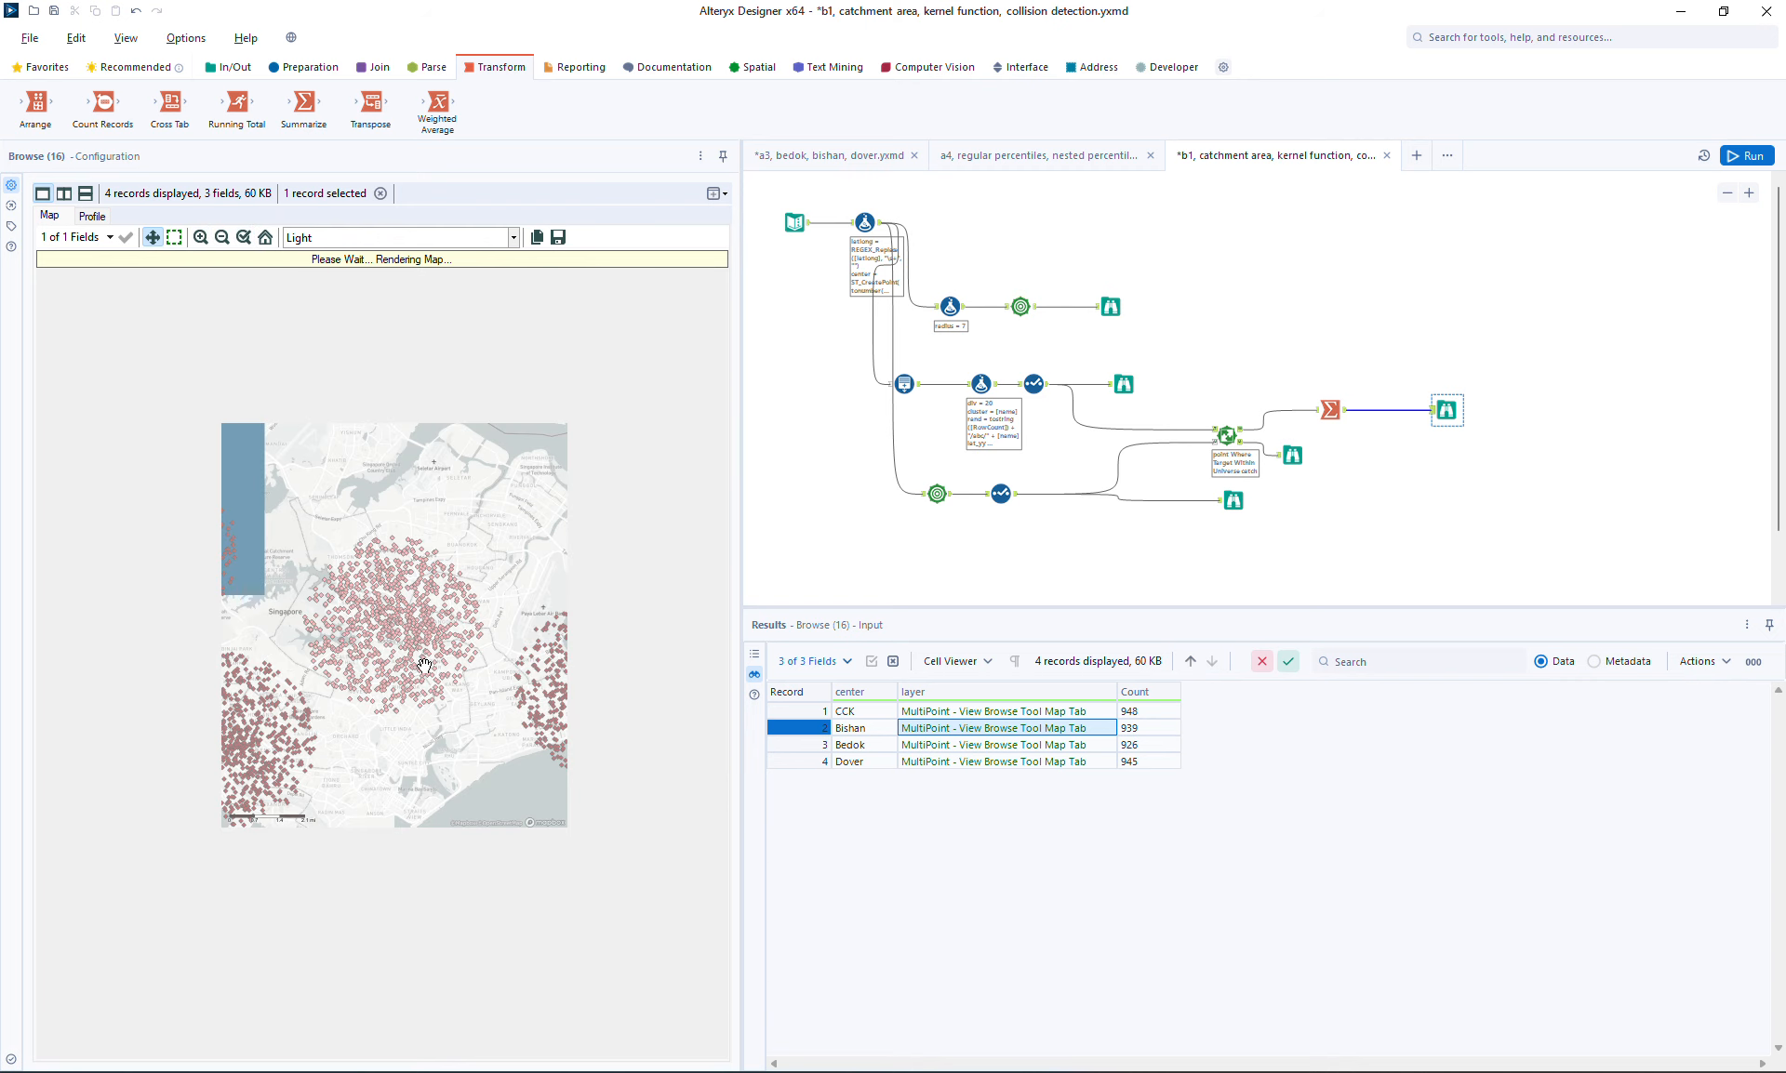
click(204, 239)
click(204, 239)
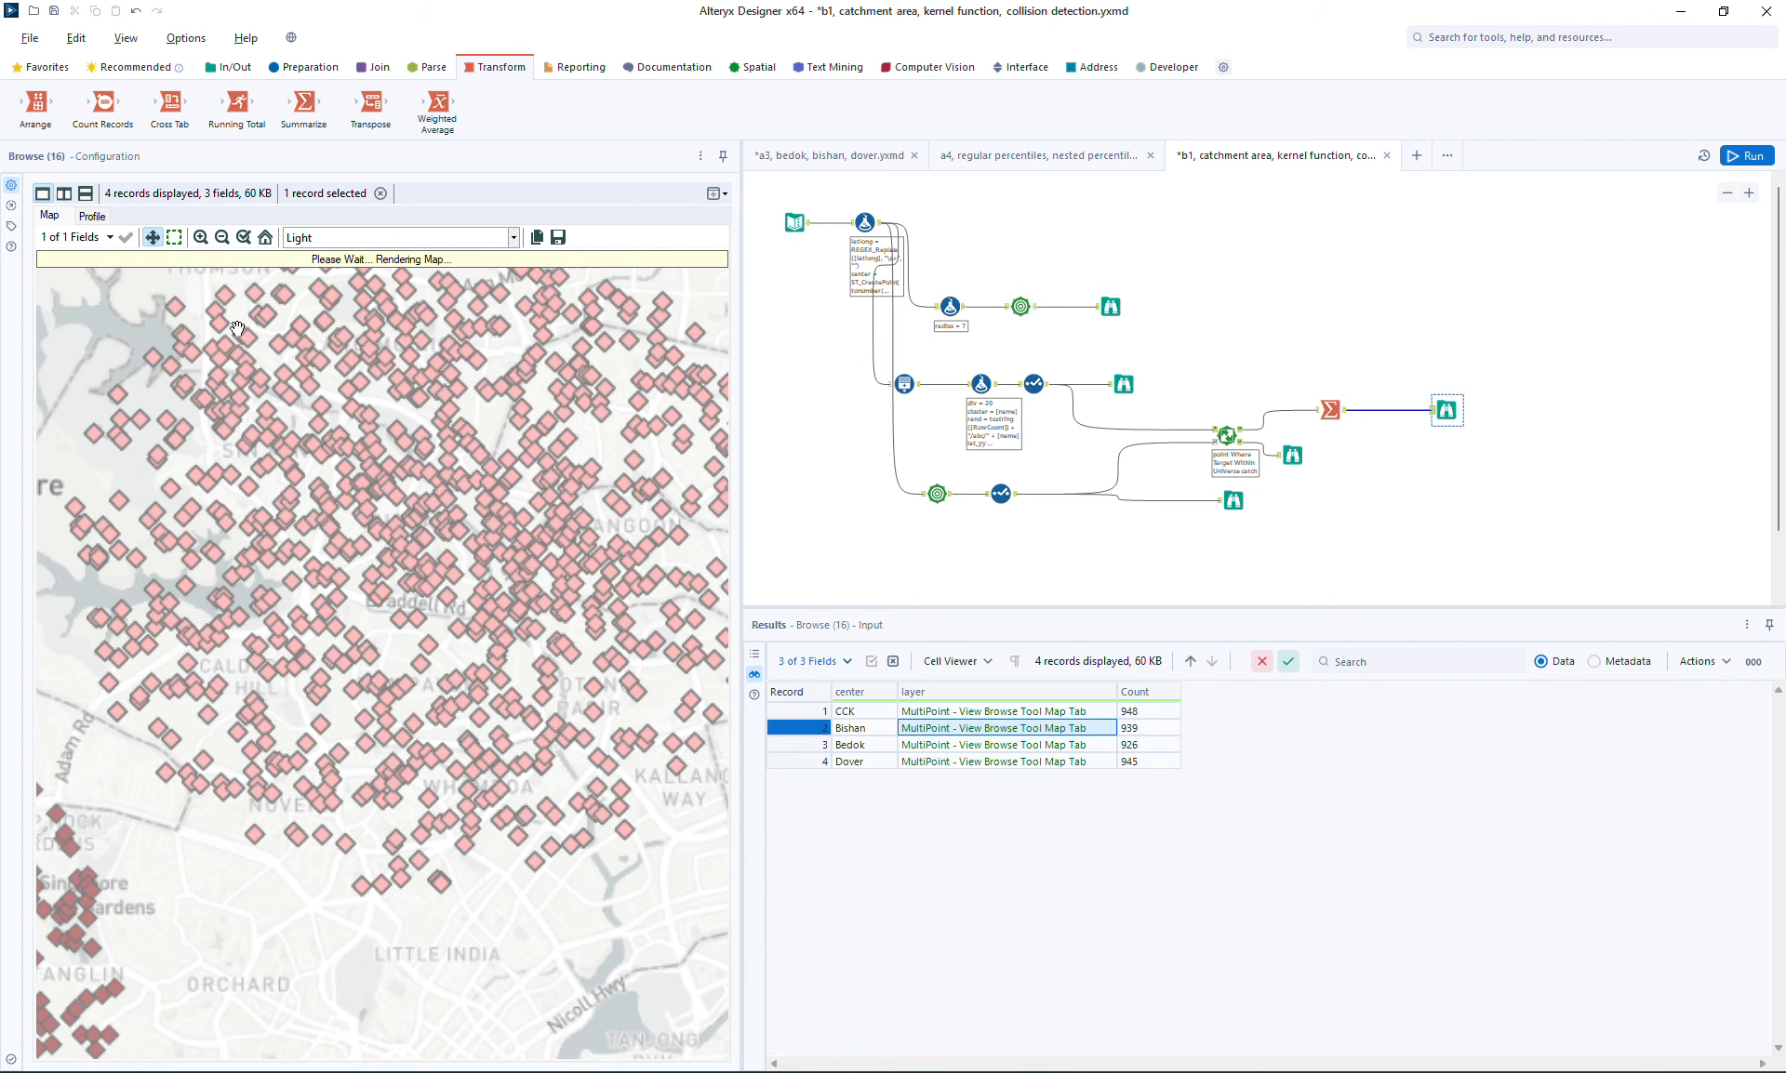
click(201, 238)
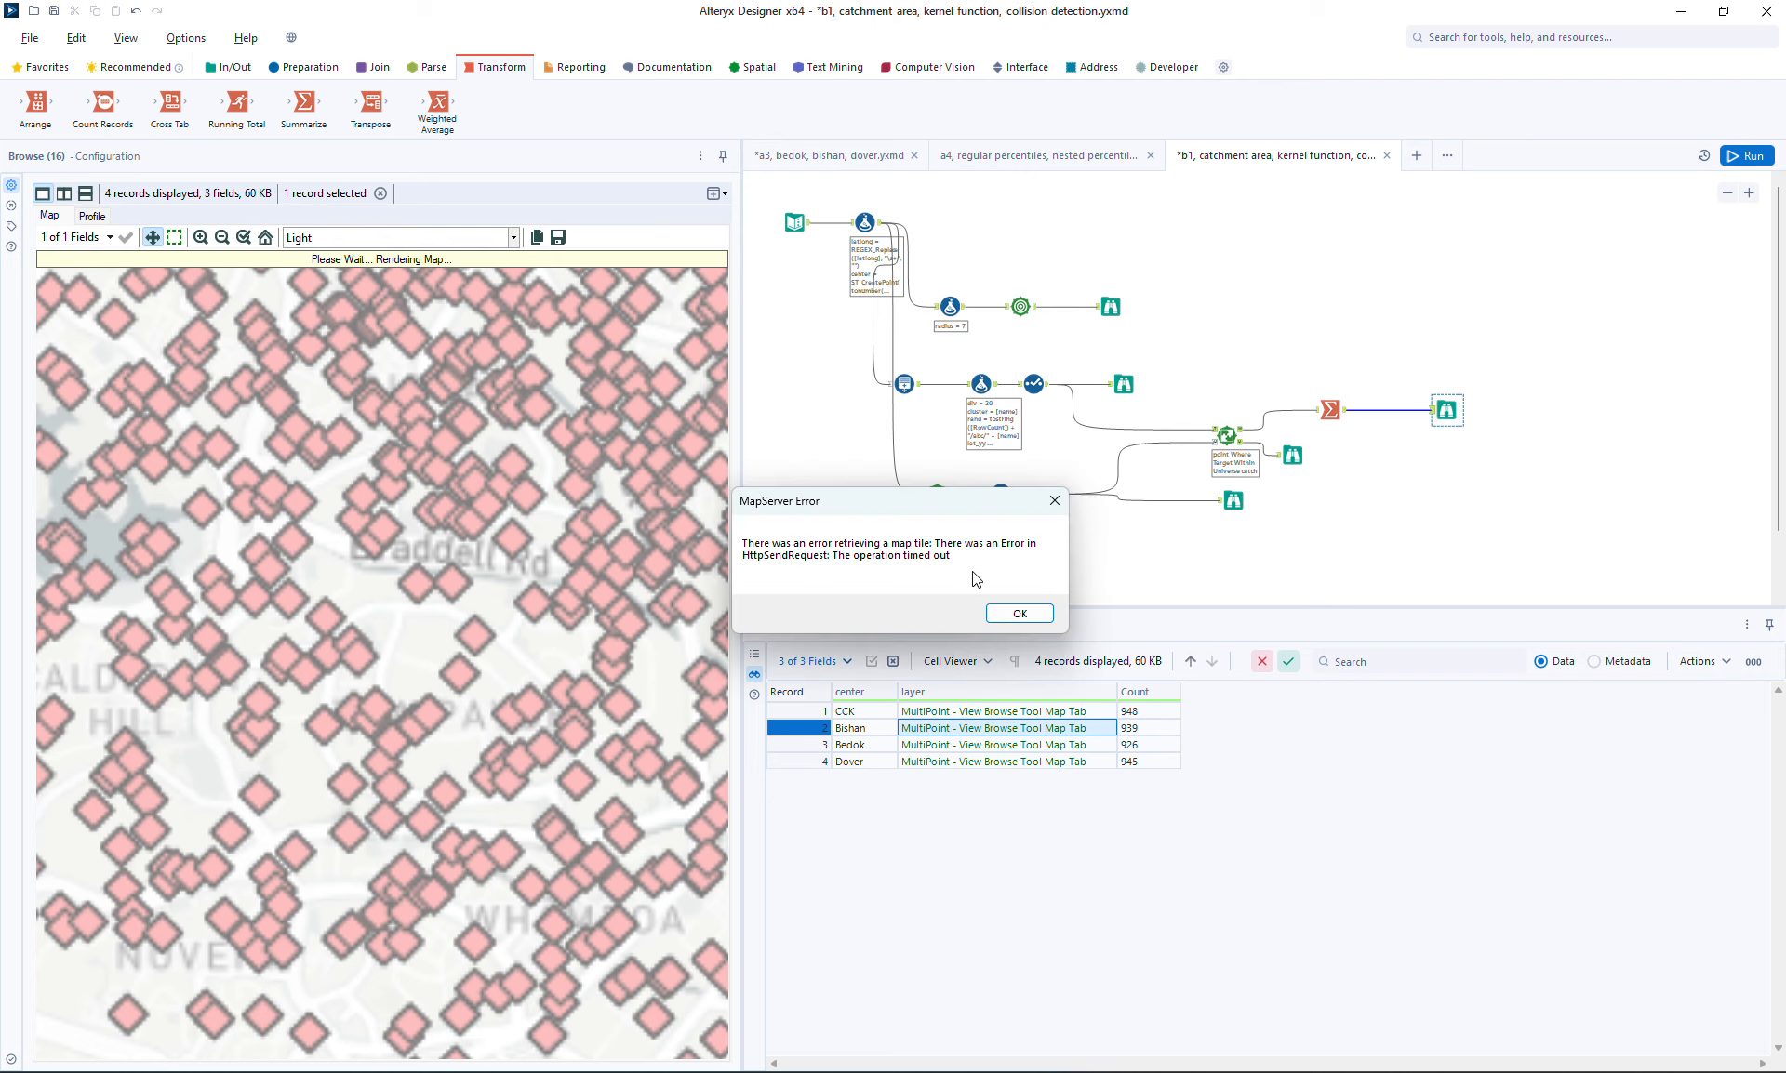
click(1023, 612)
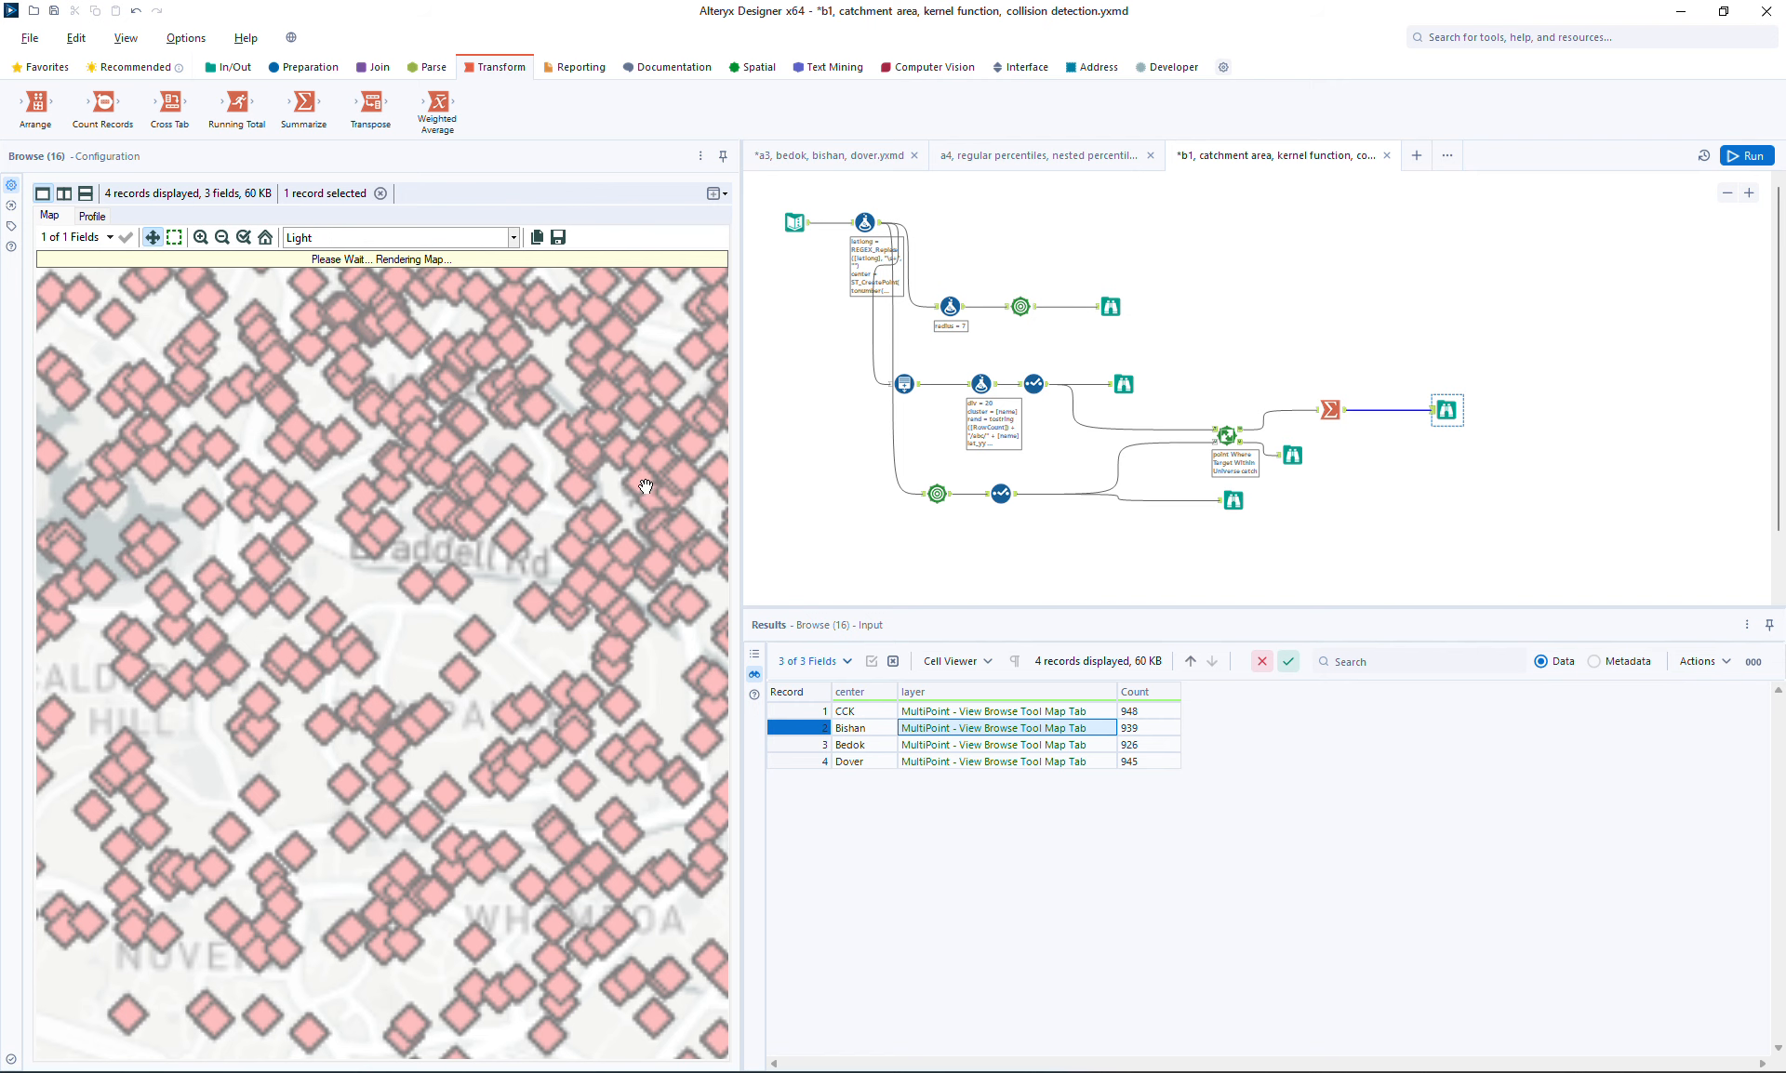
drag(511, 559, 430, 592)
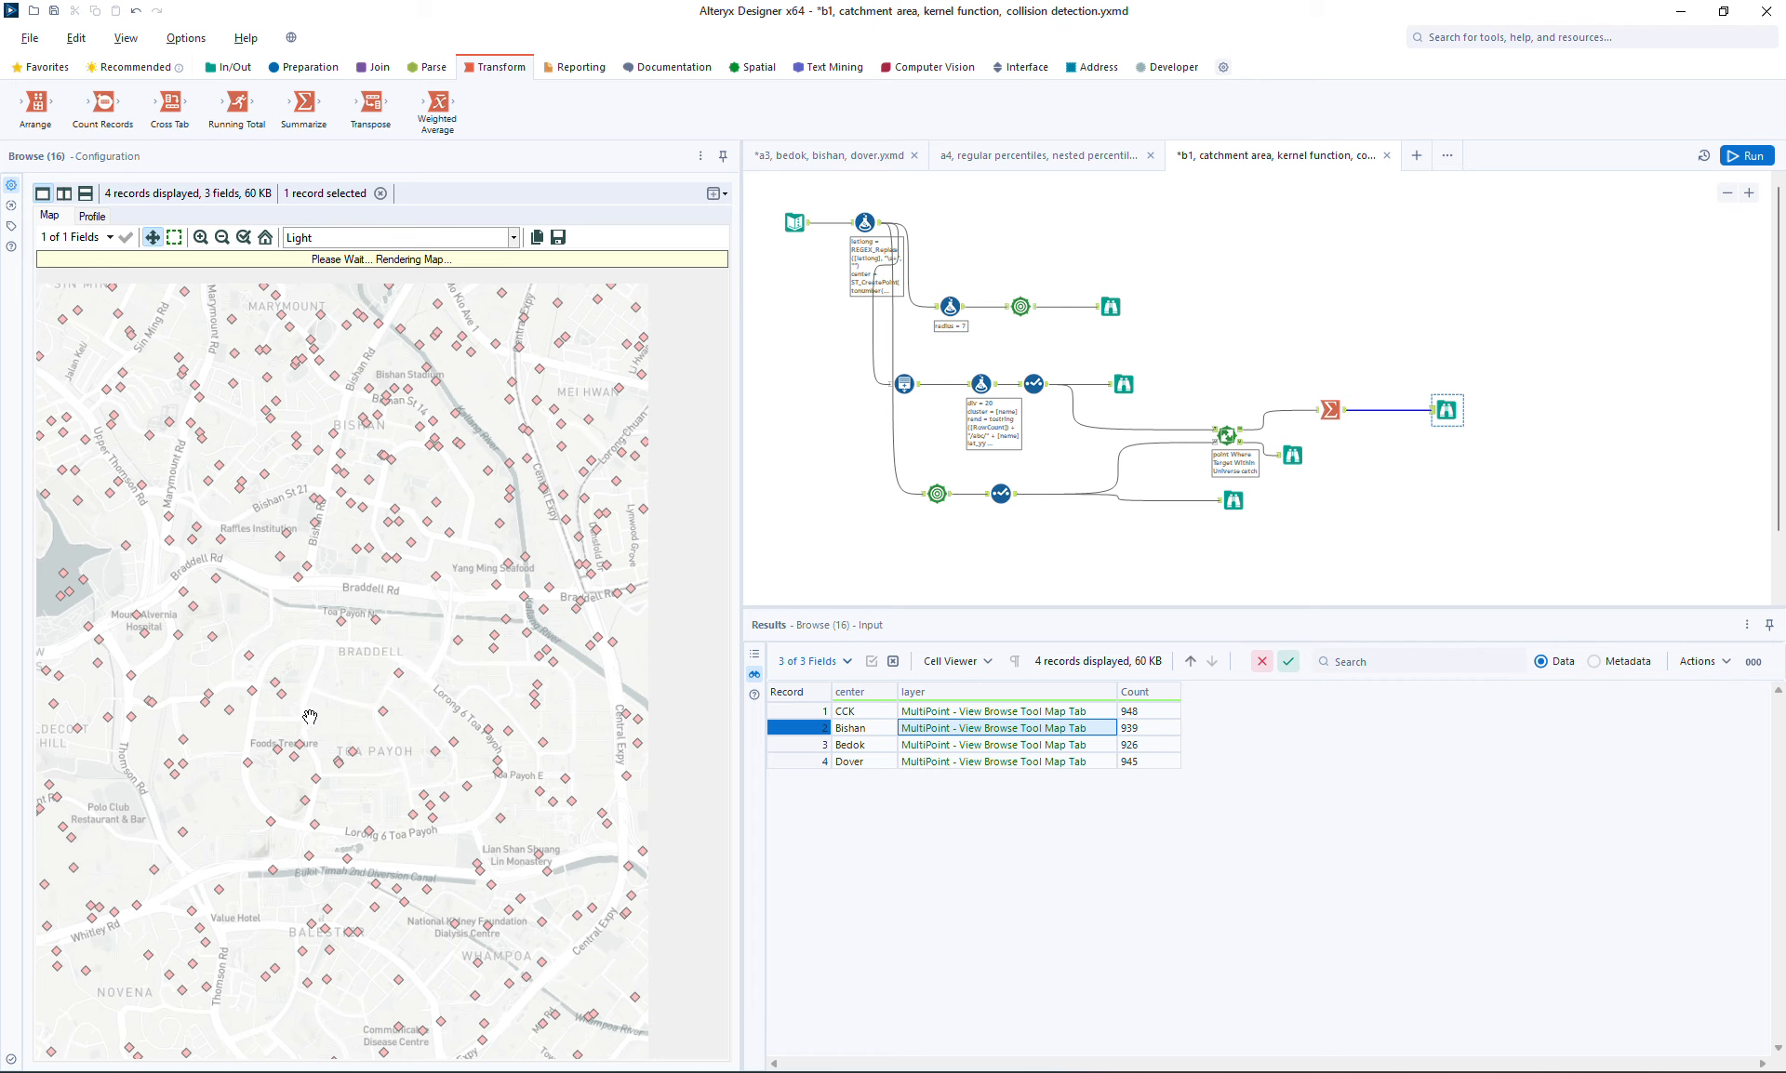
click(200, 237)
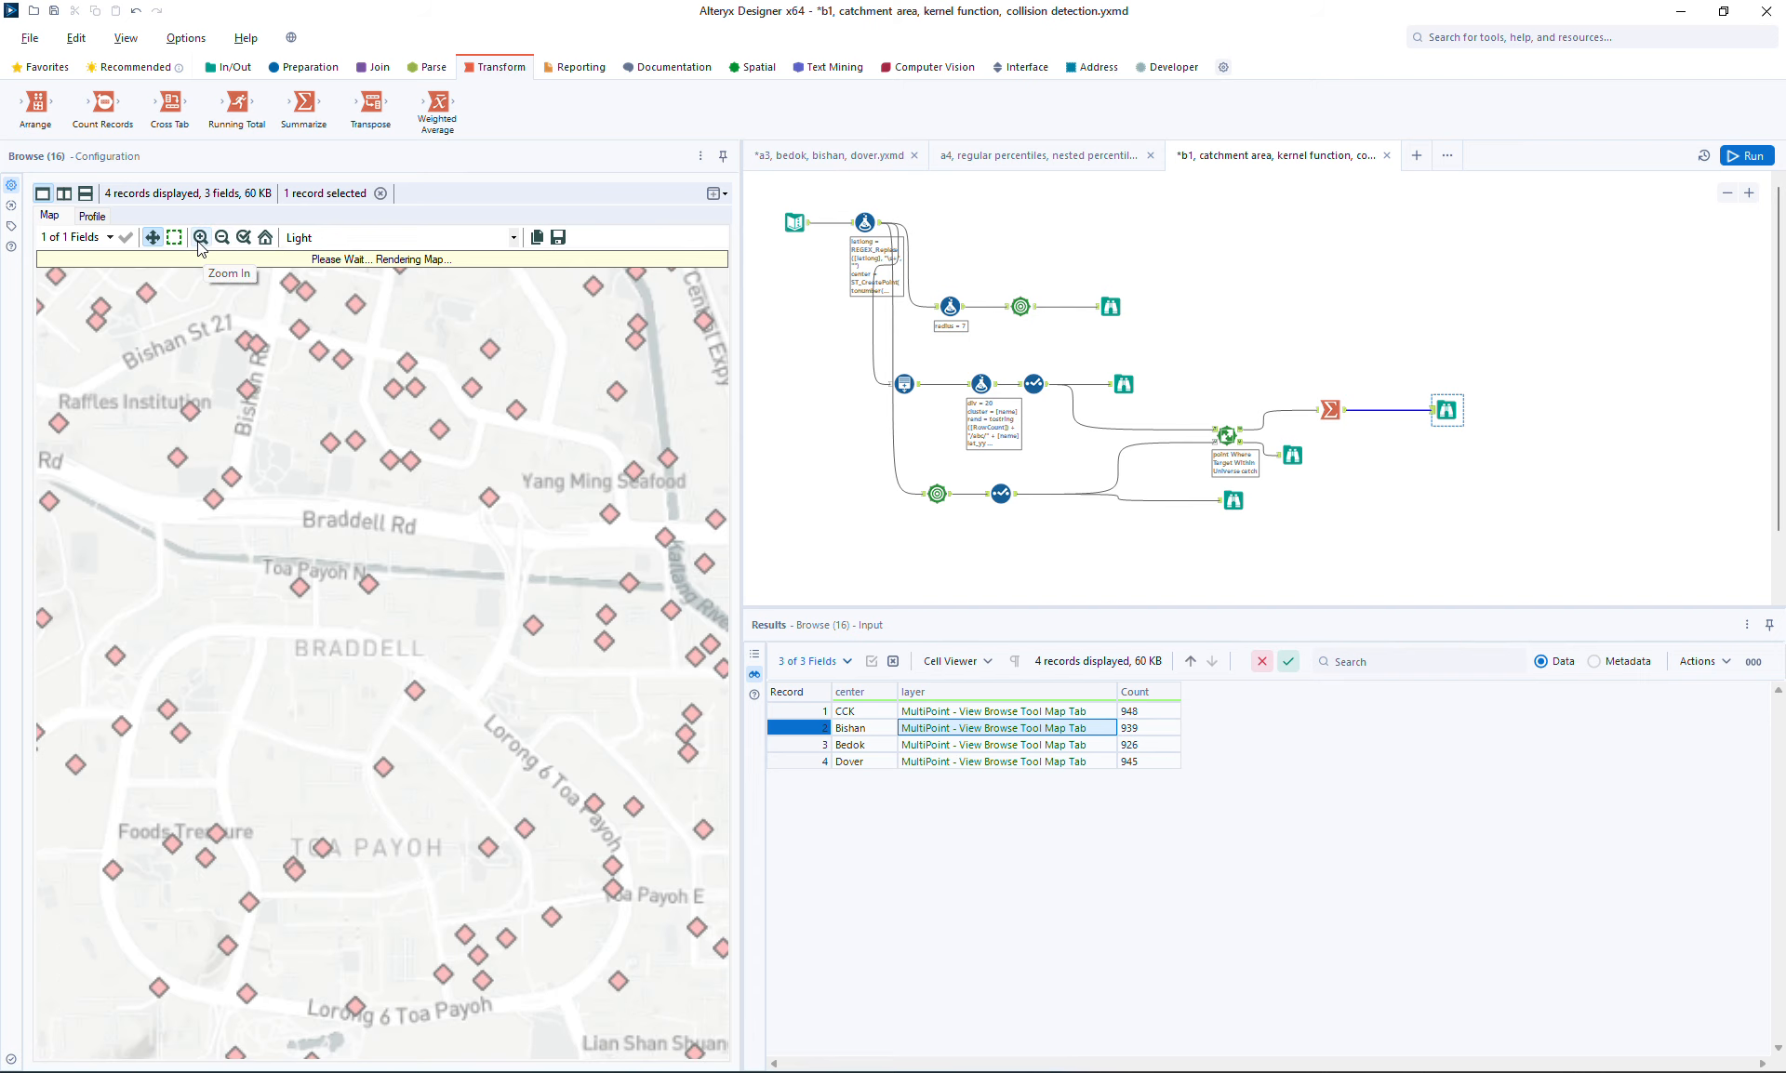
click(200, 239)
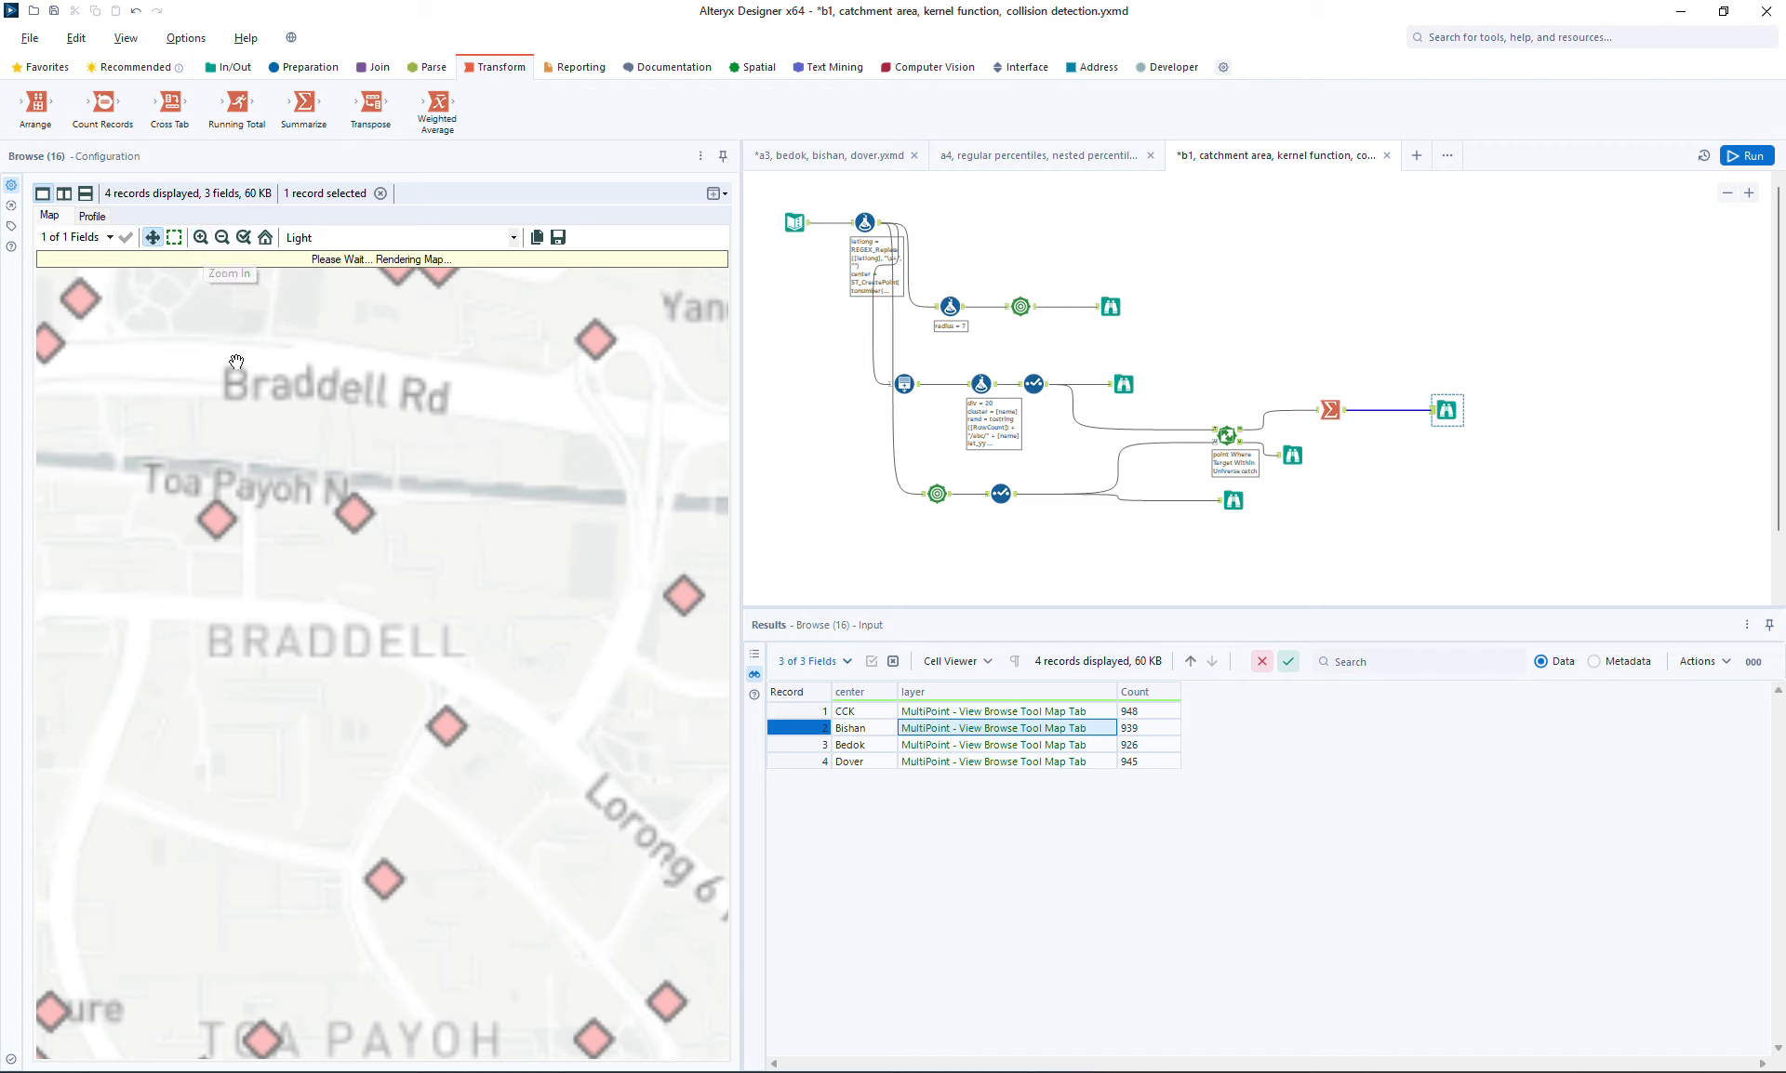
drag(494, 840, 543, 753)
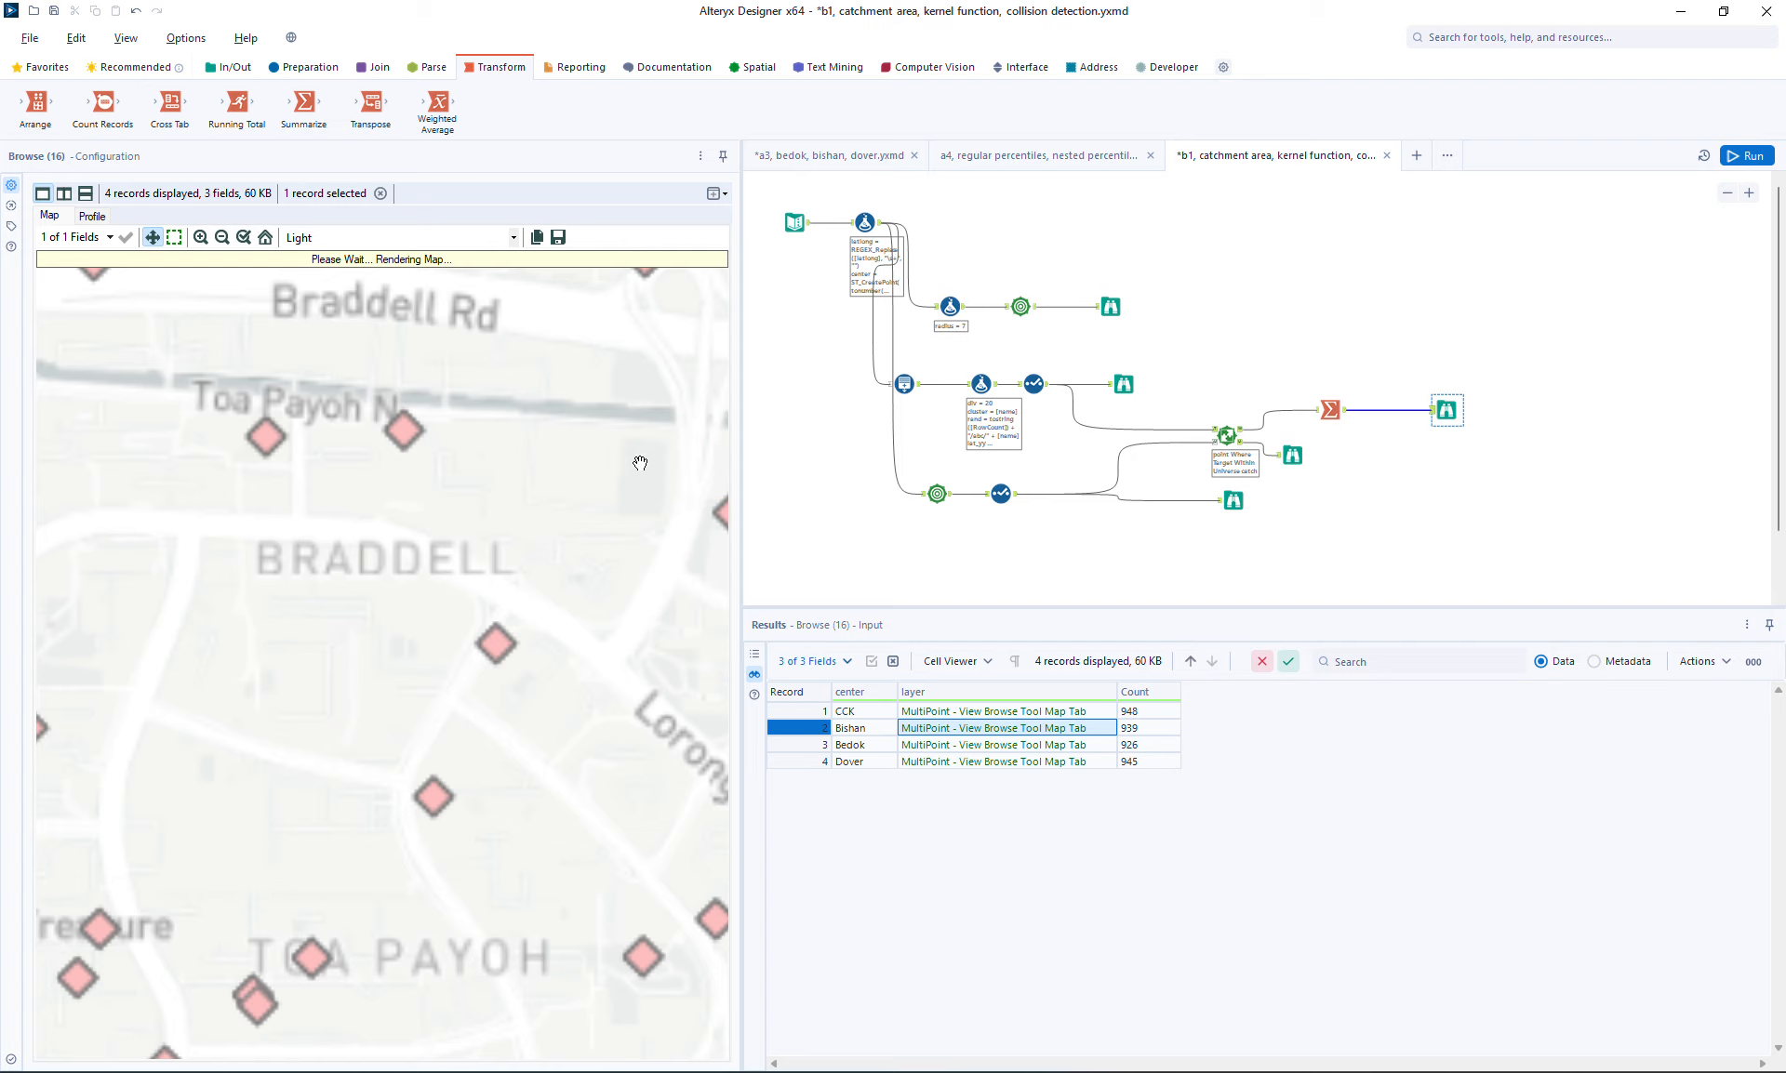
drag(405, 686, 466, 449)
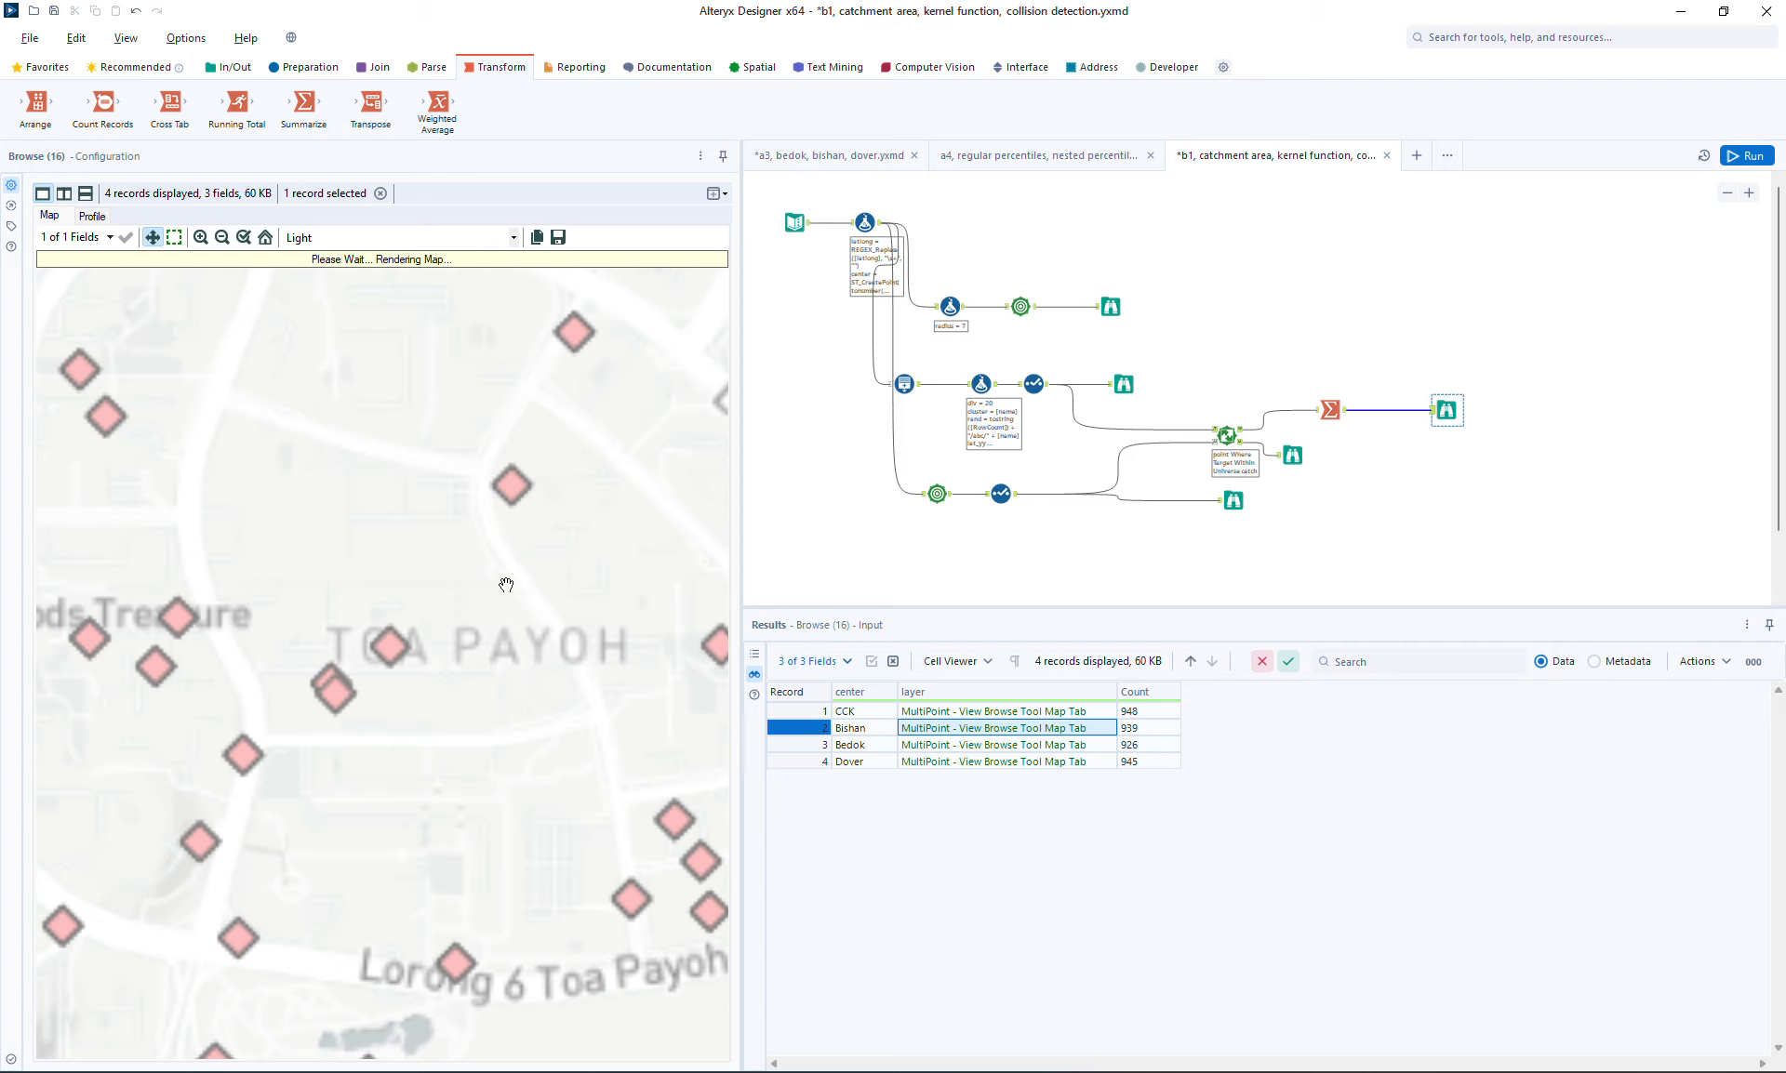
drag(490, 640, 360, 528)
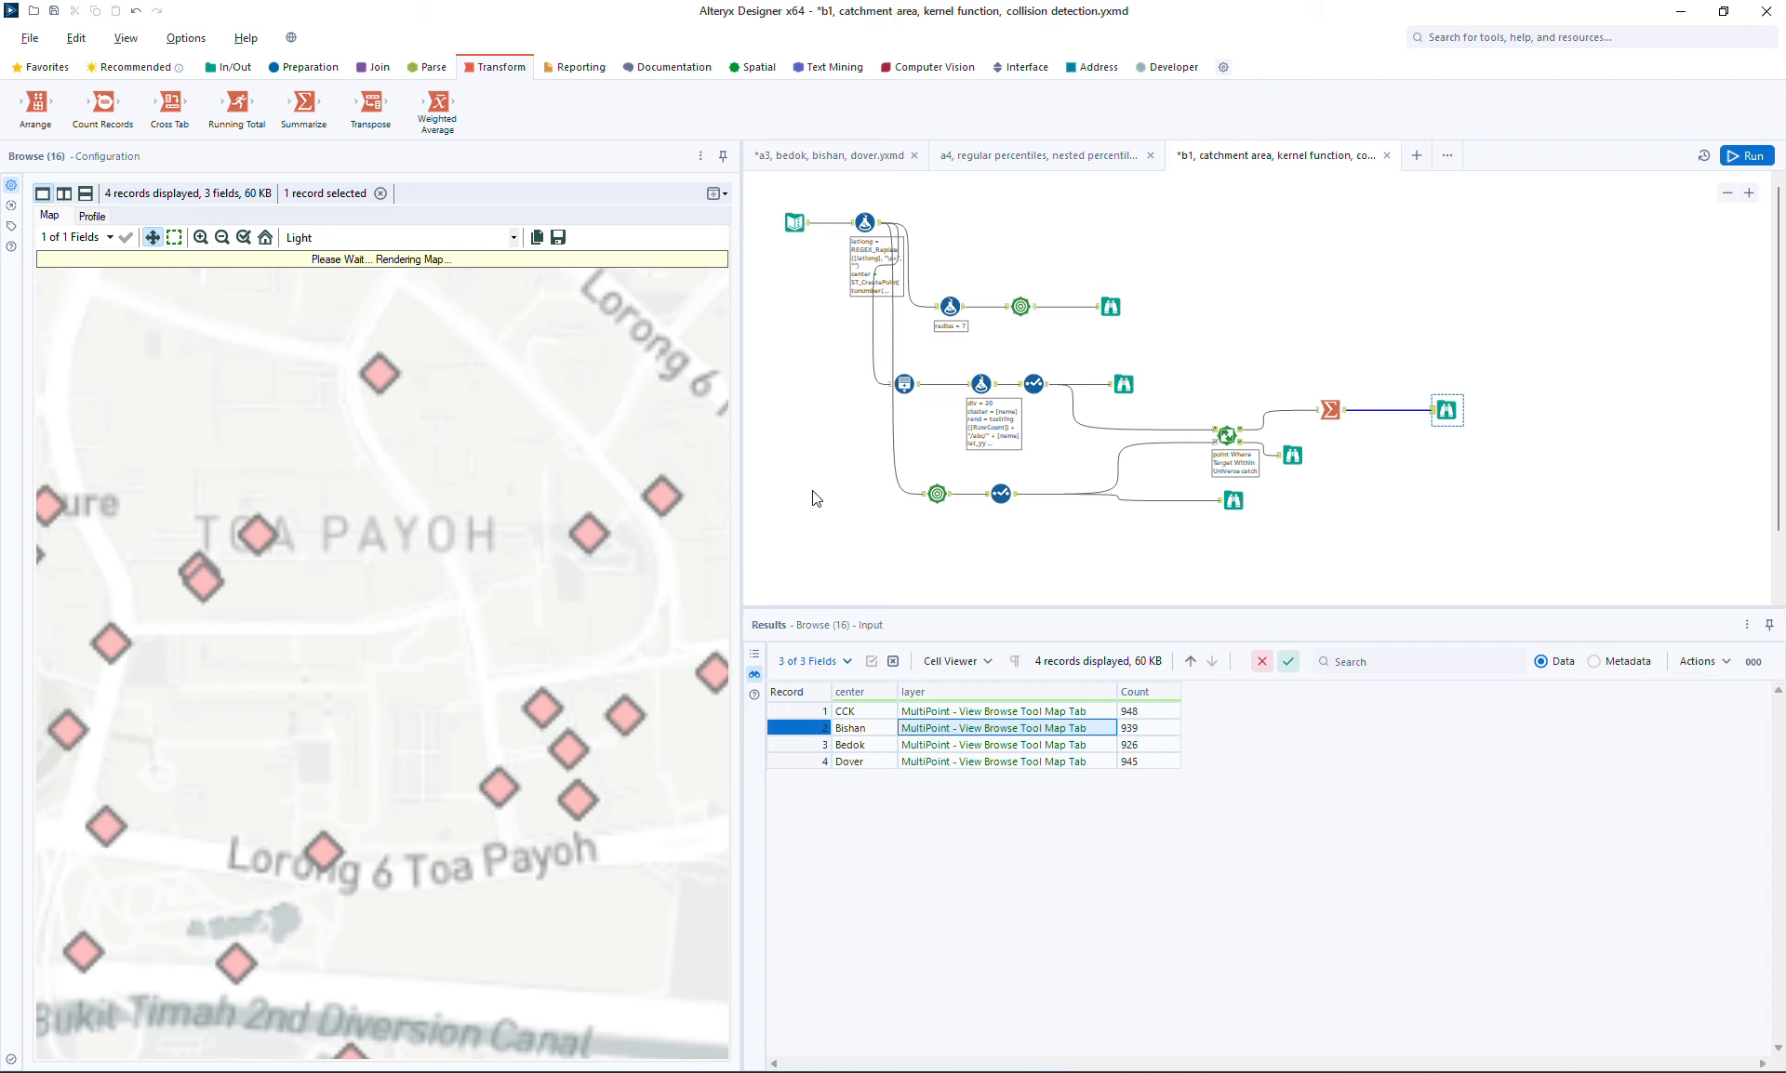
click(221, 238)
click(221, 238)
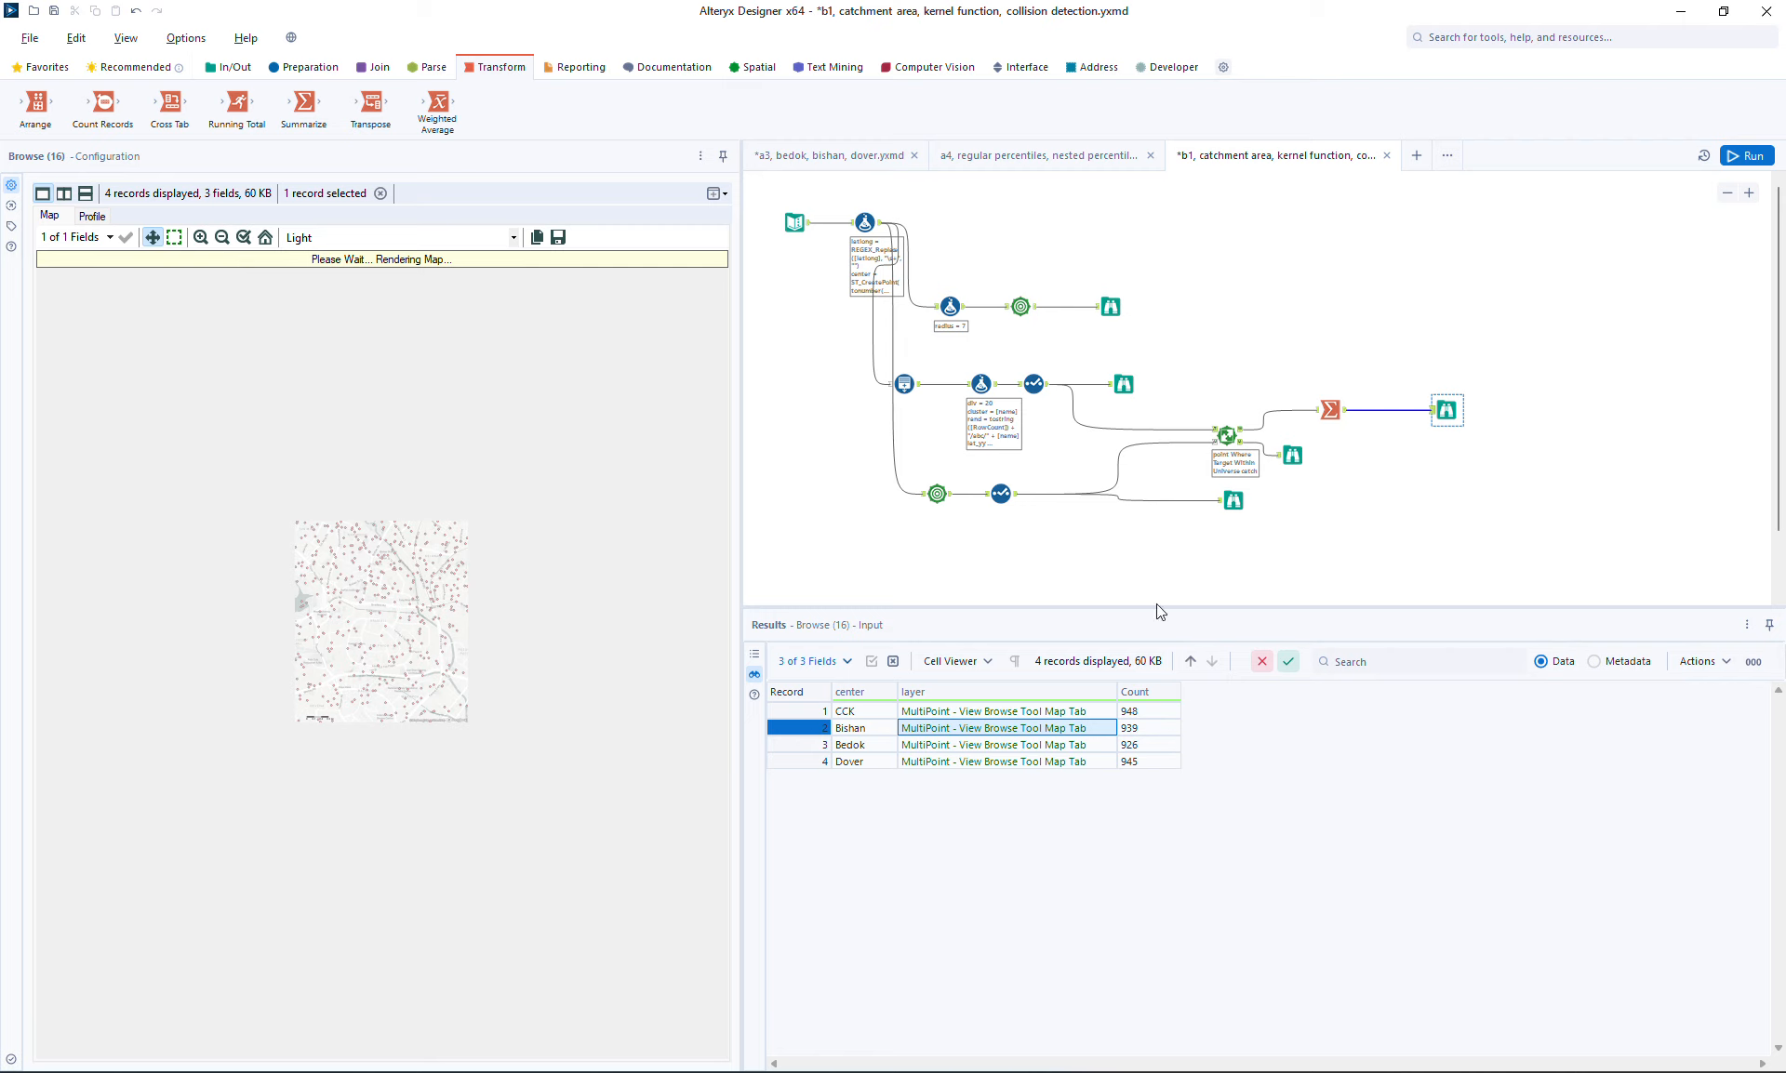
Switch the browse map back to no base map and deselect the browse tool
click(465, 238)
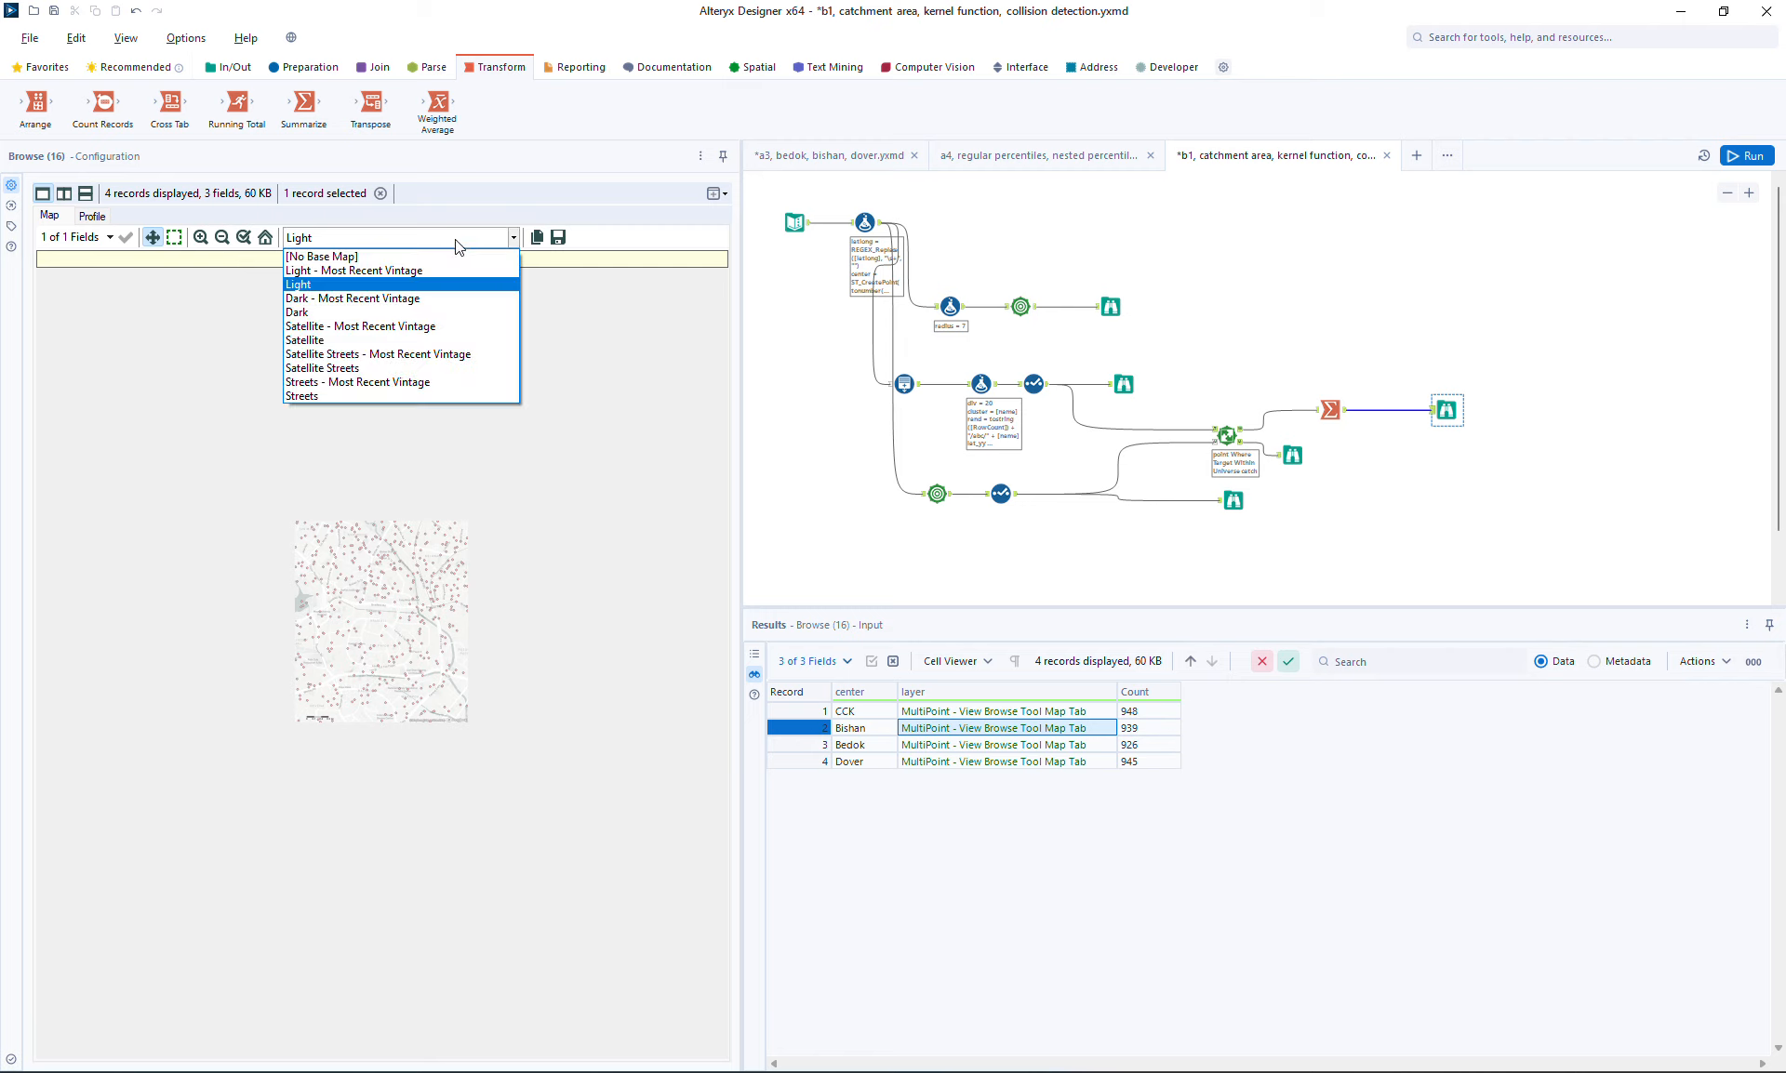
click(375, 257)
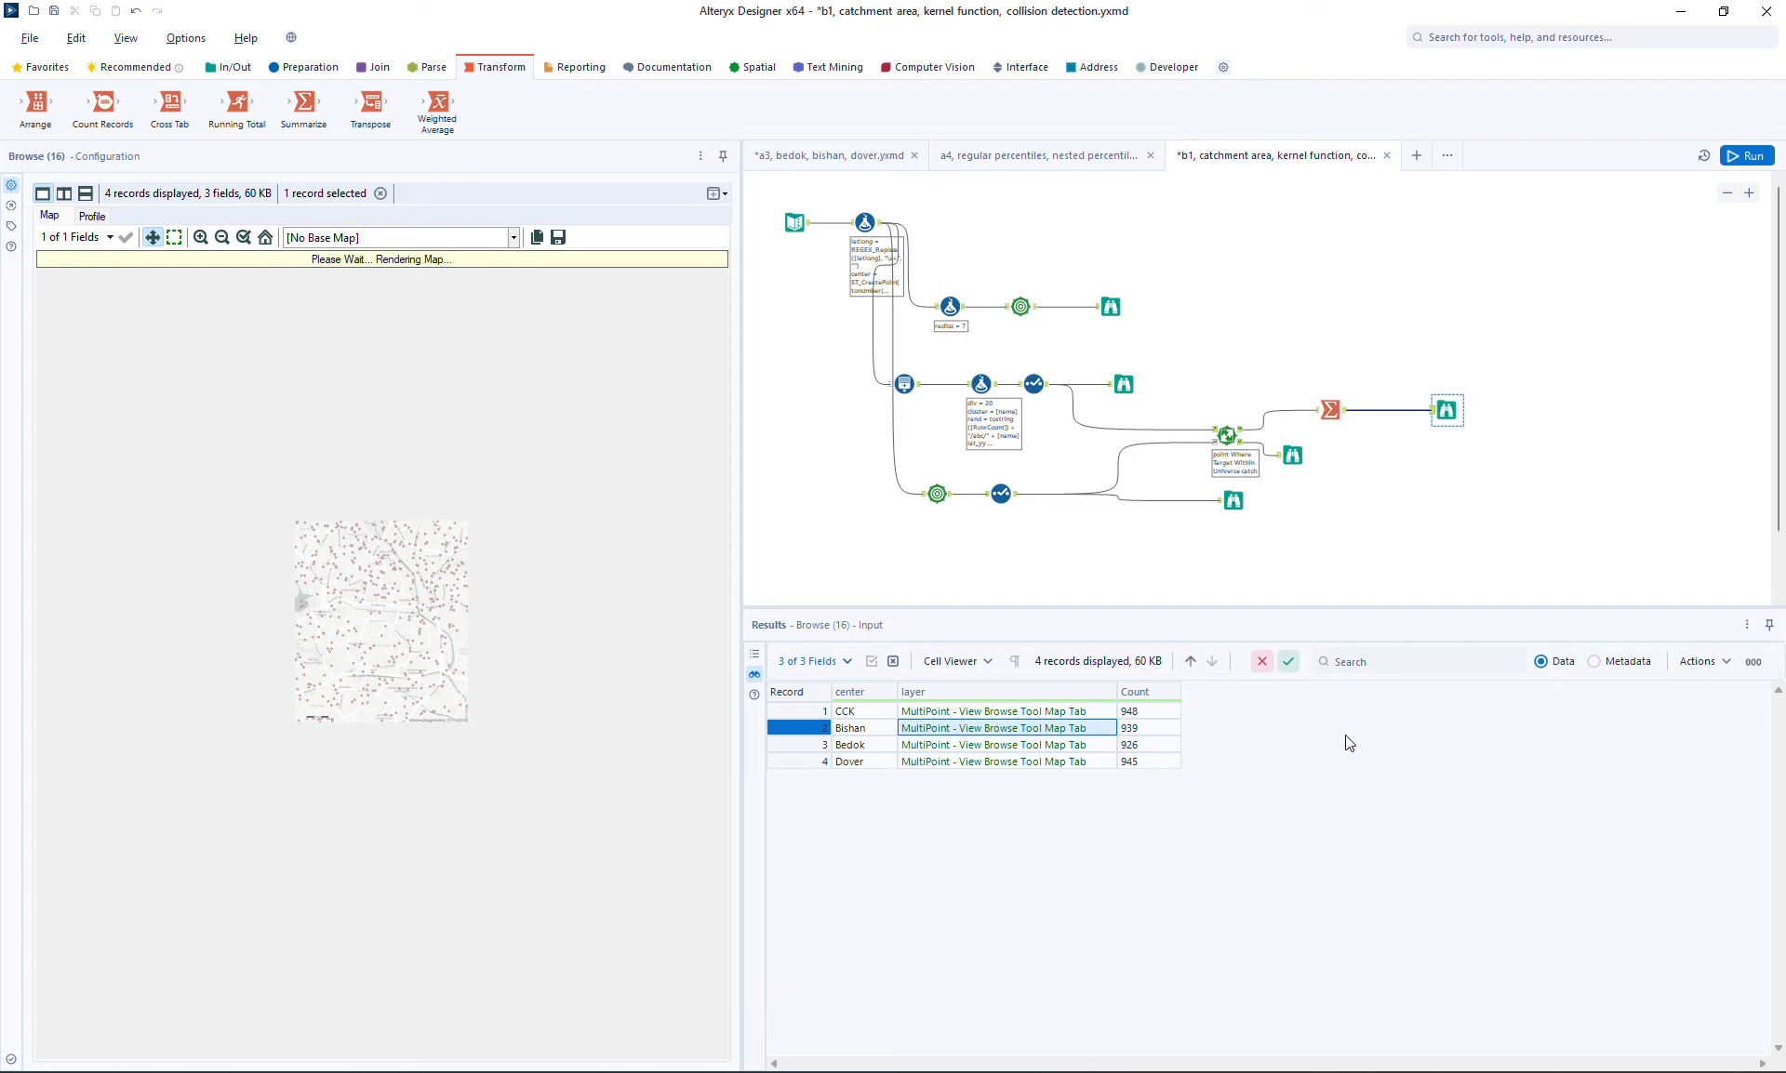
click(1323, 544)
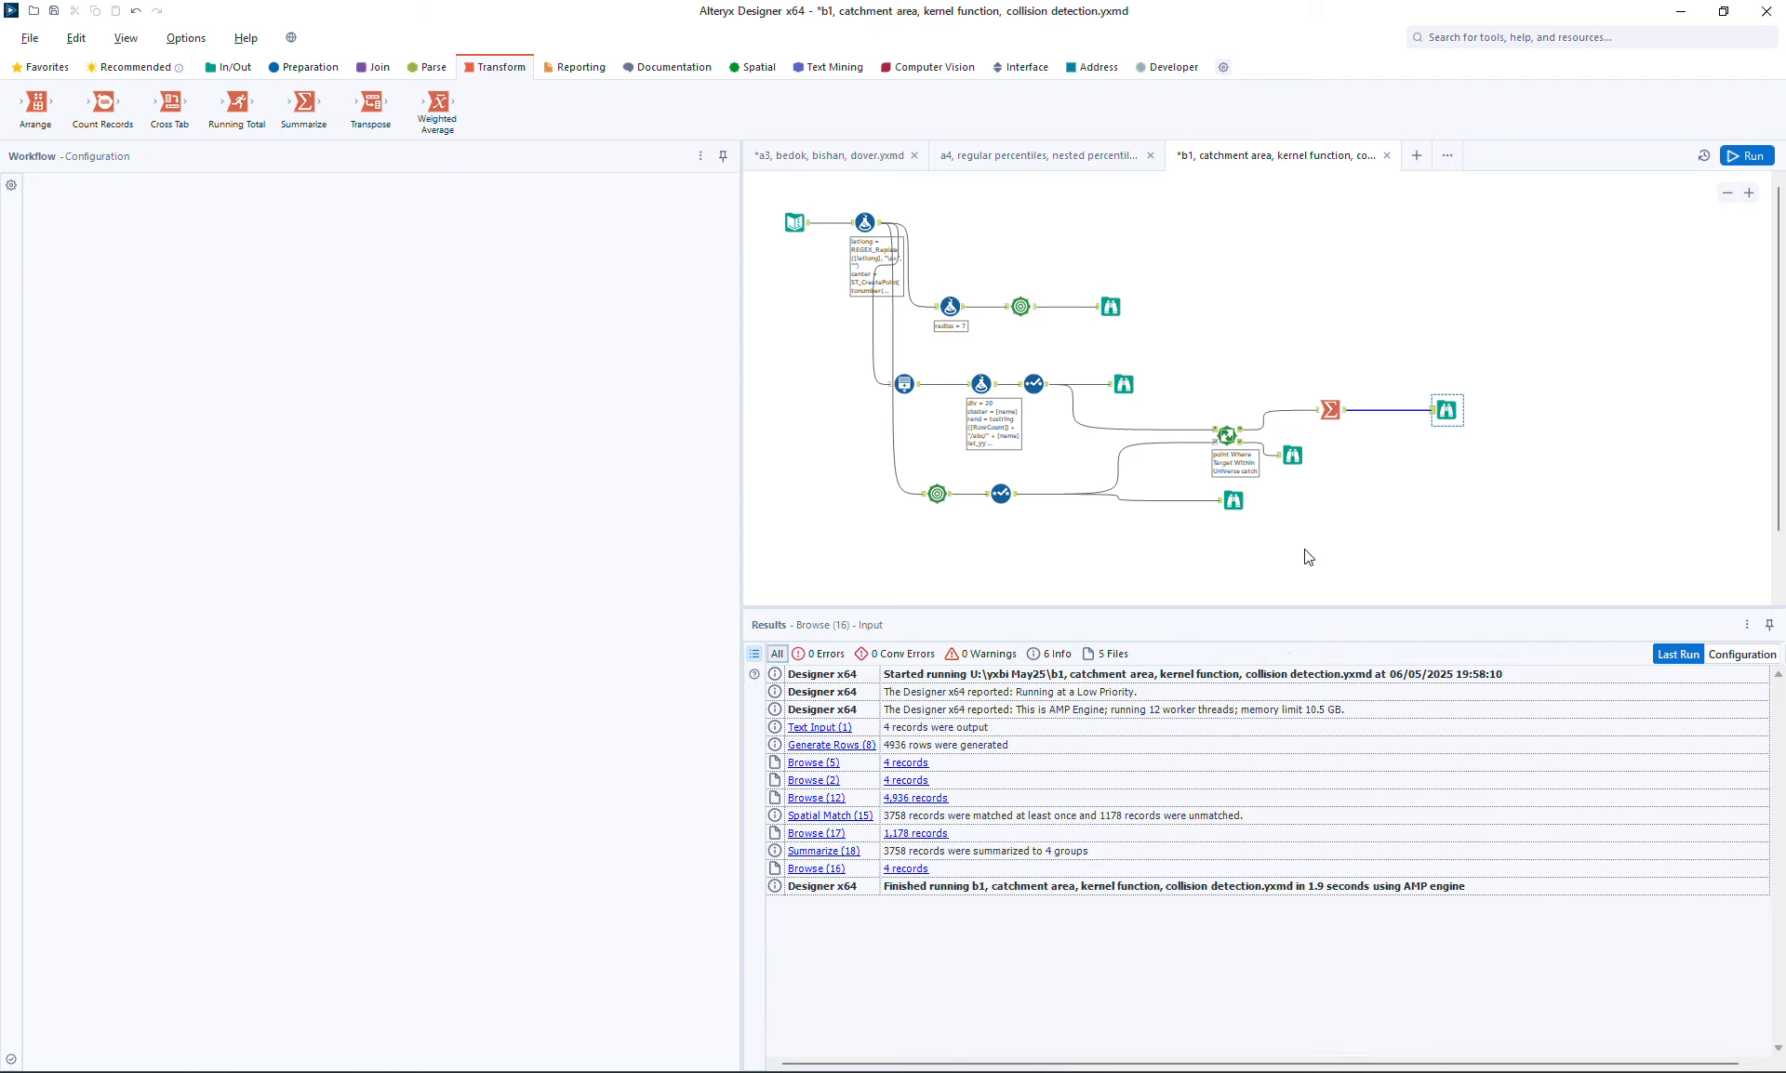
Review the outputs of the catchment, point, summary and trade area browse tools in turn
click(1235, 500)
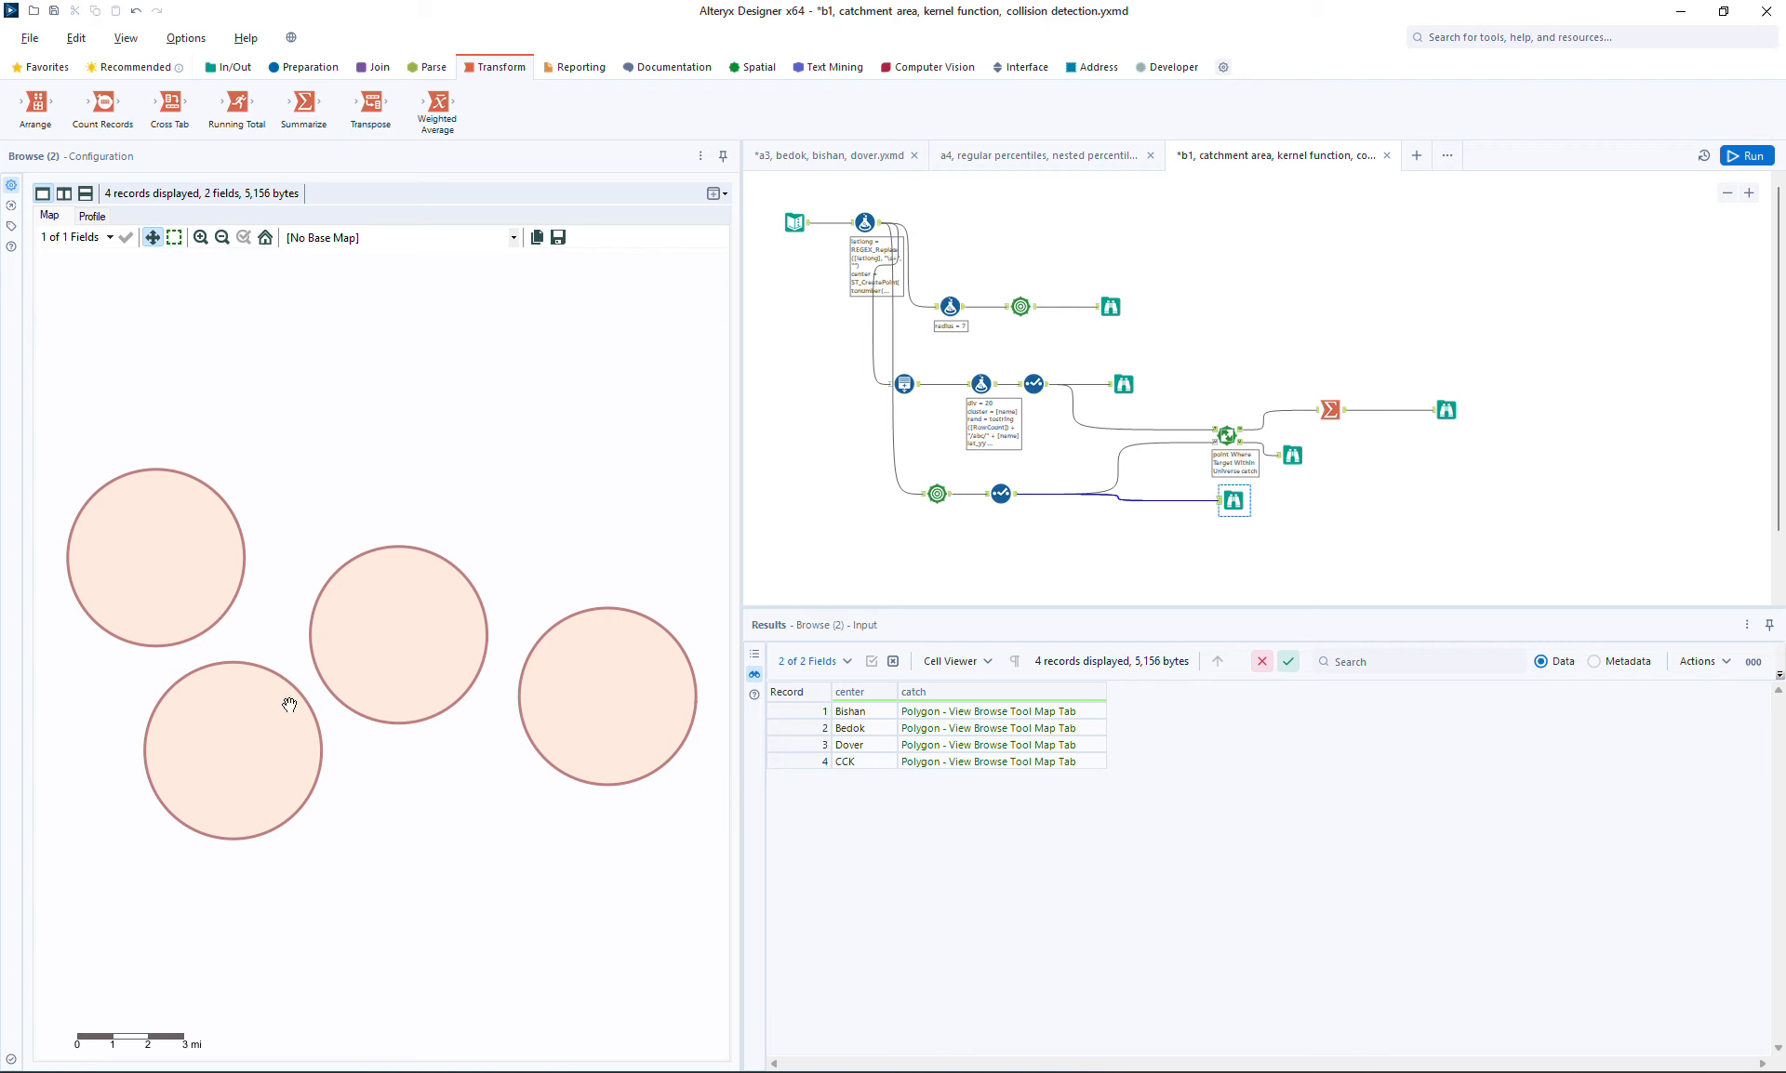
click(1123, 385)
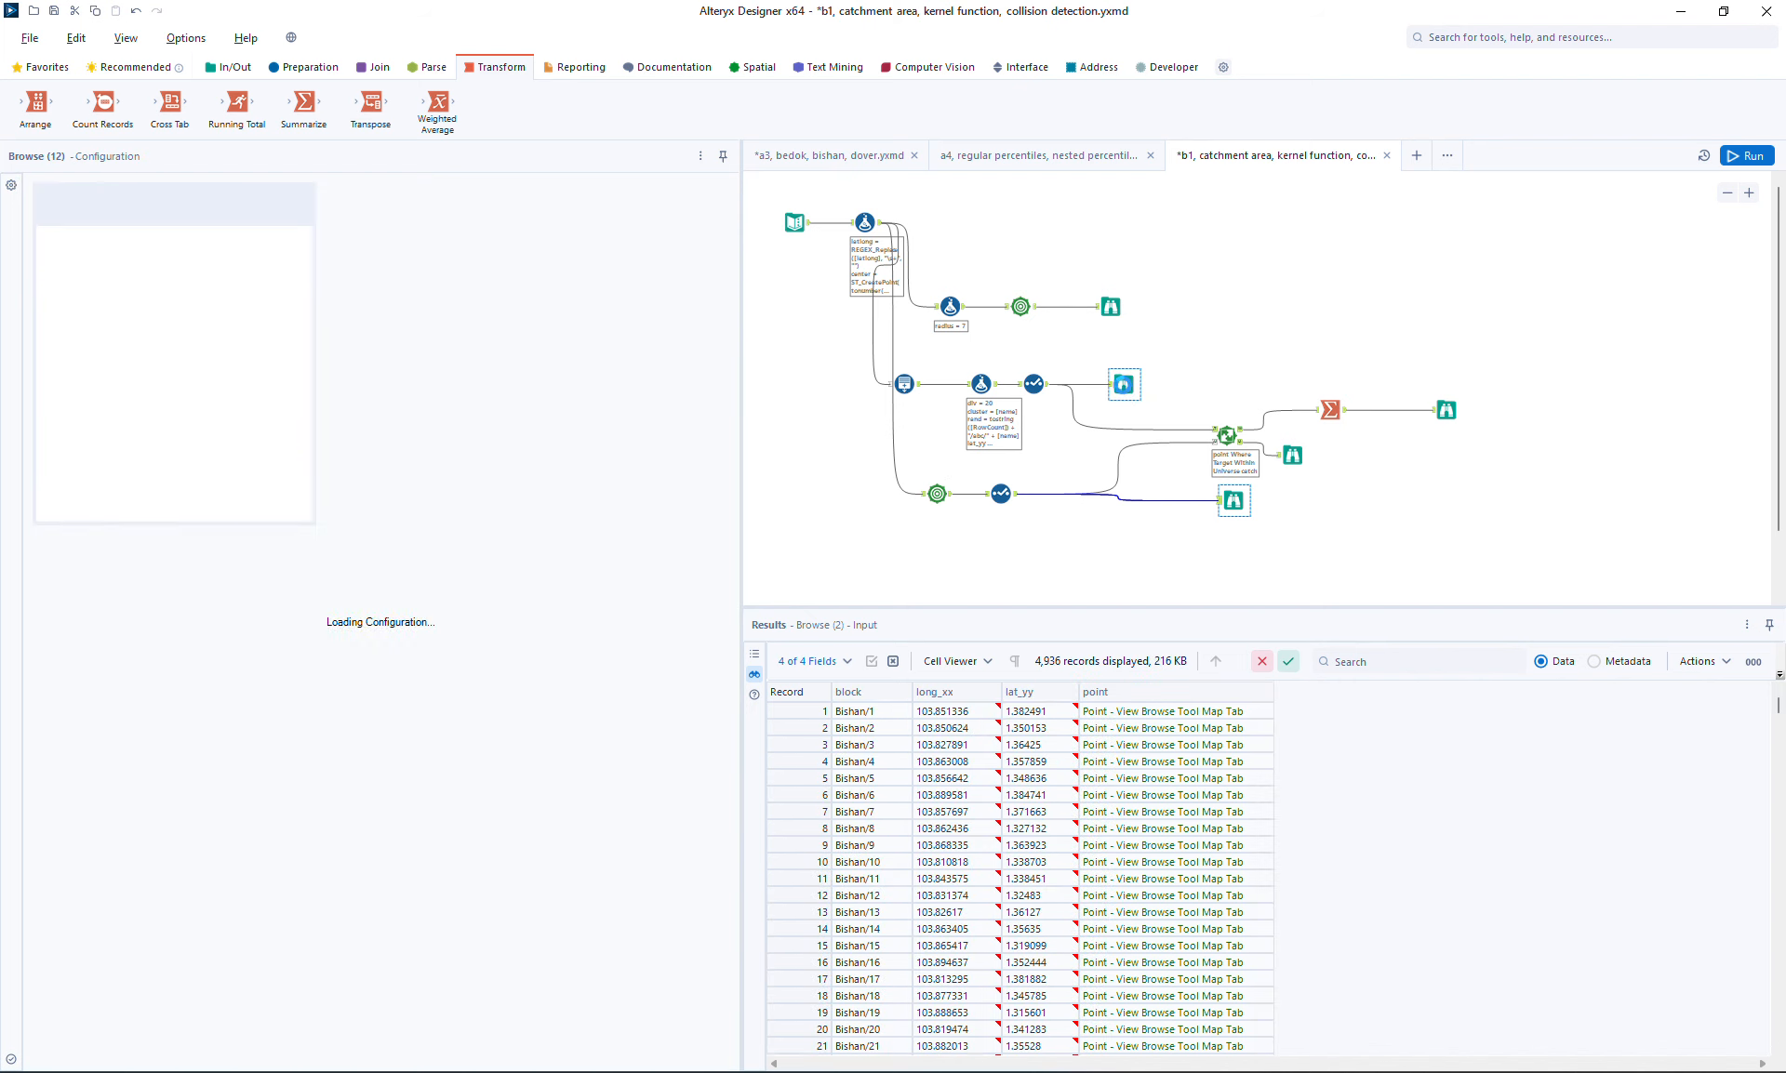
click(1445, 411)
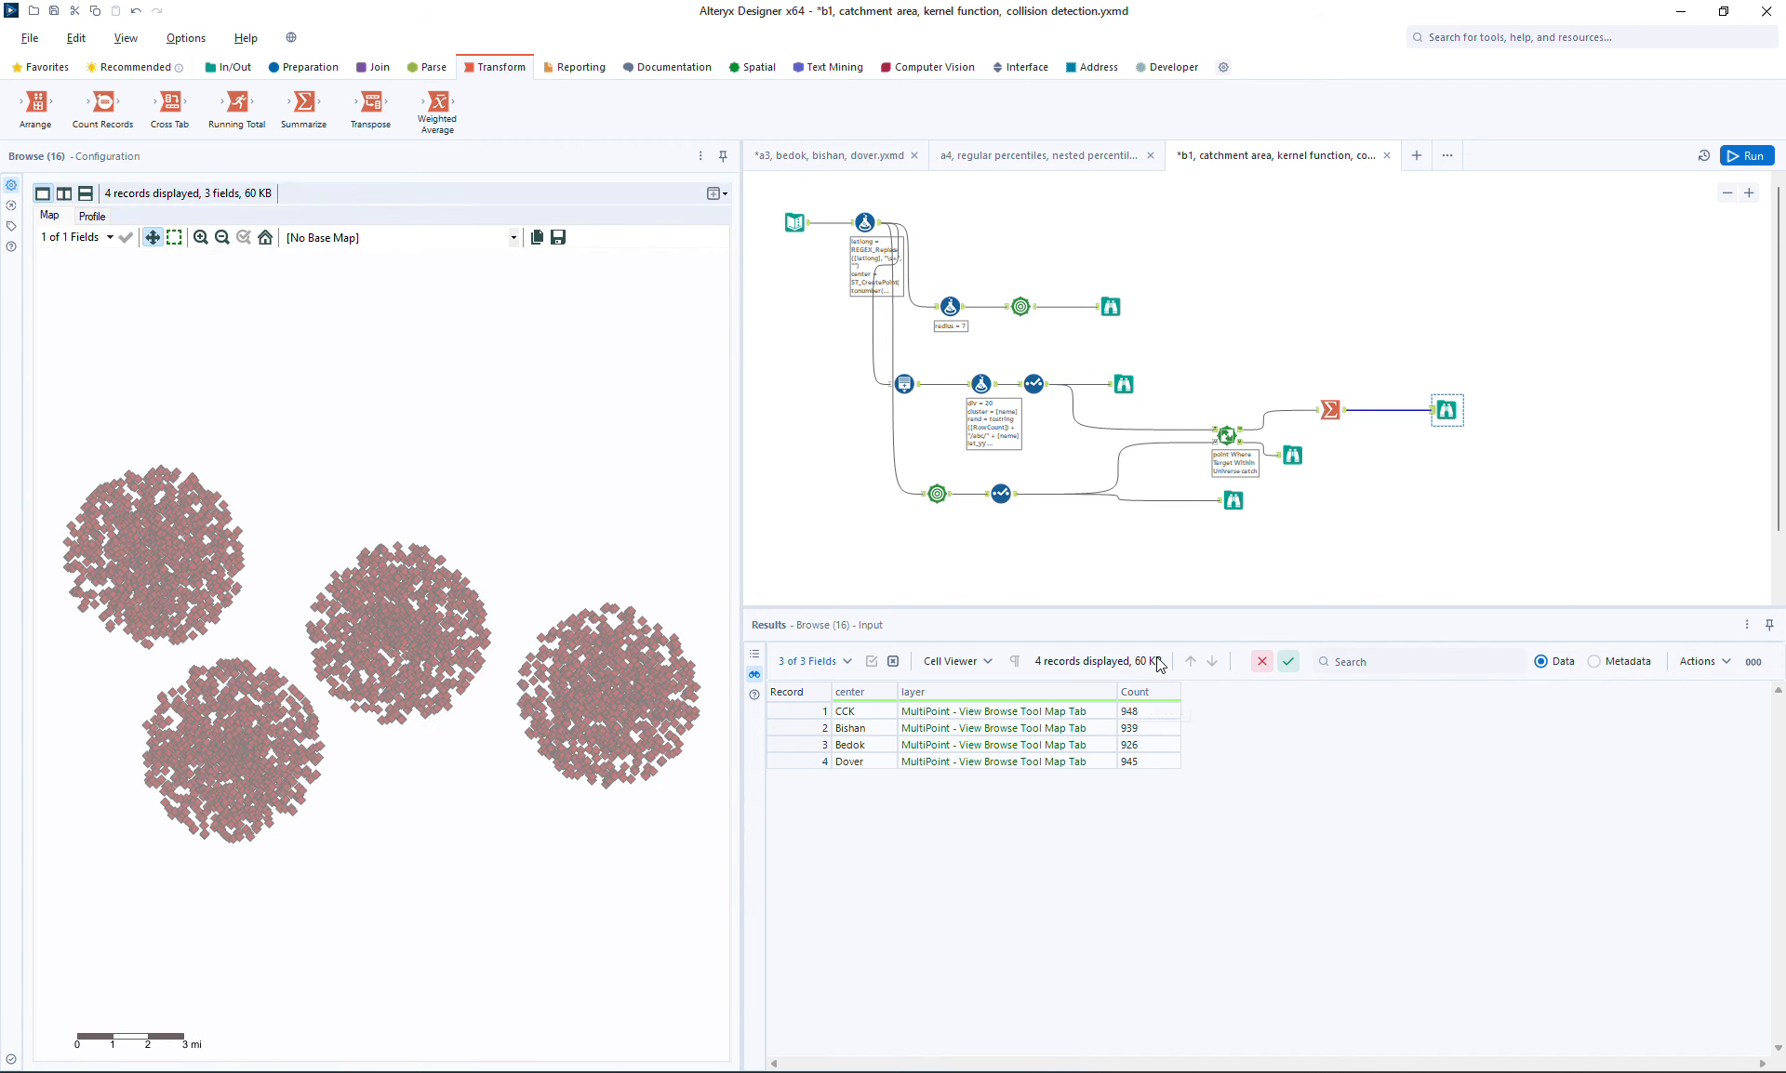
click(1109, 305)
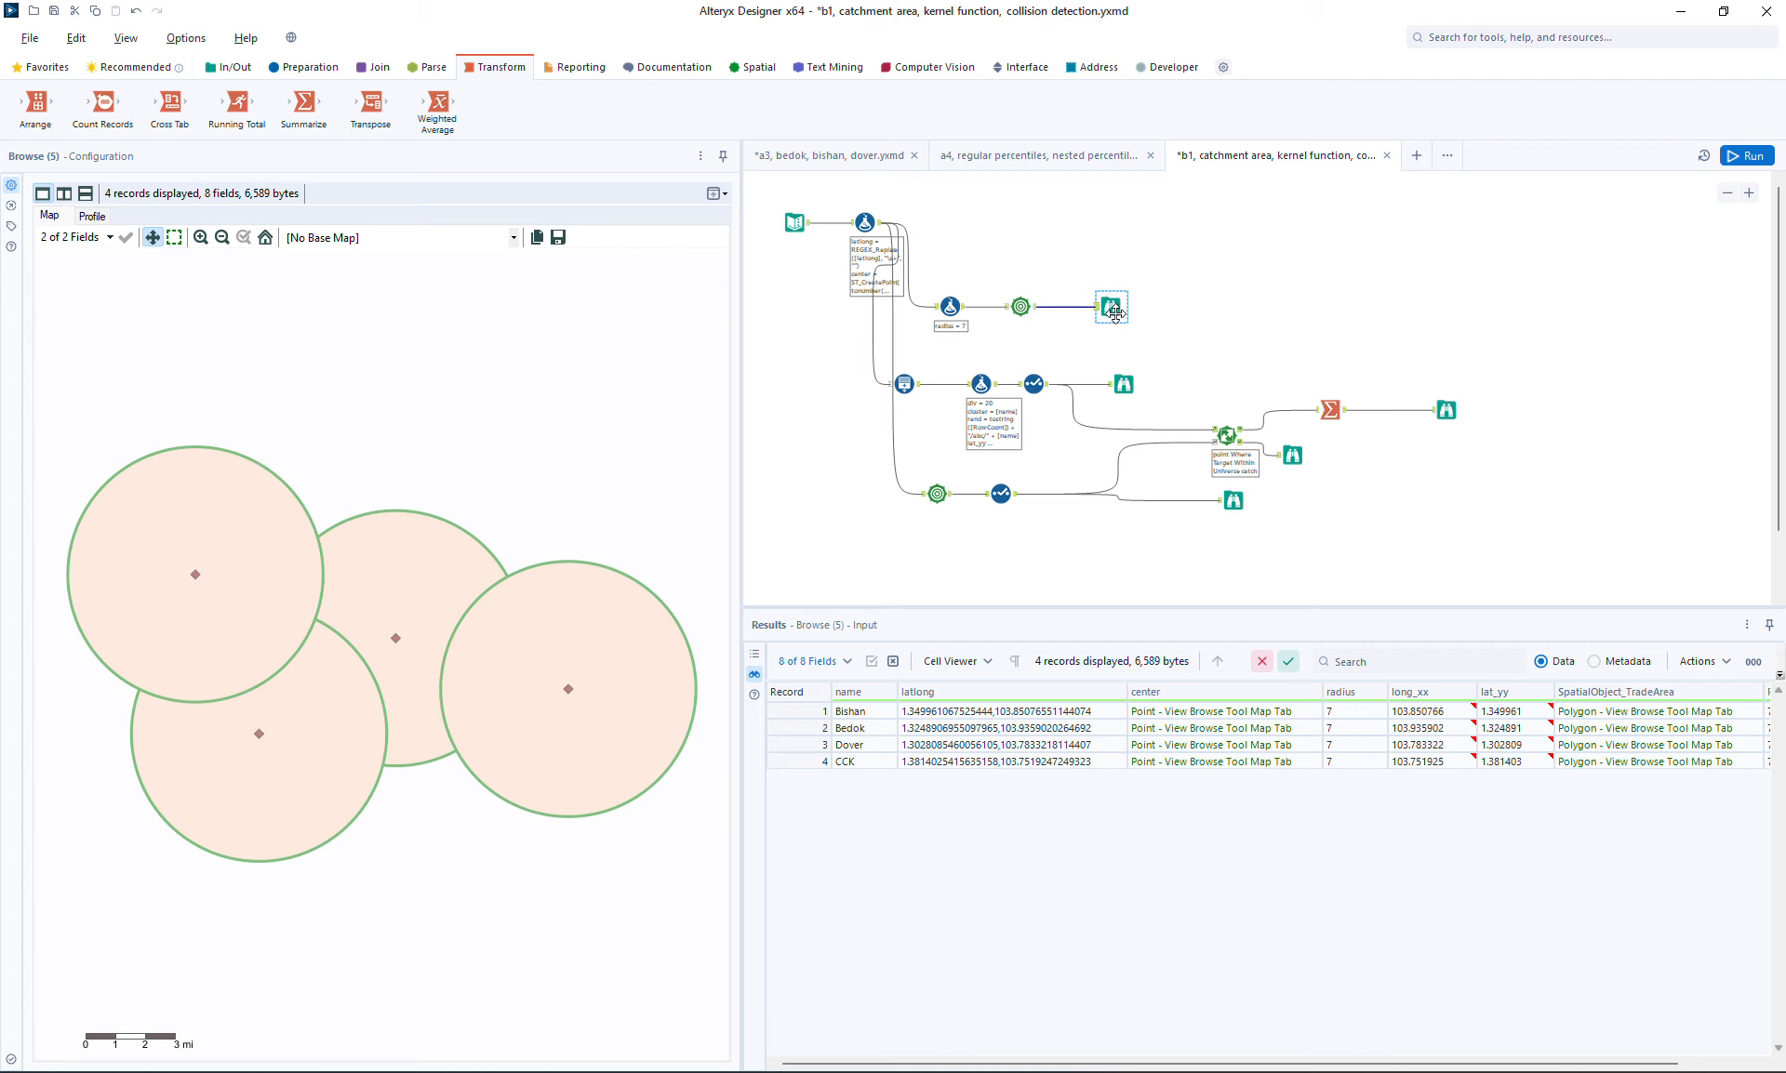
Insert a Select tool before the trade area browse tool, keeping only the name and SpatialObject_TradeArea fields
drag(1113, 308, 1217, 302)
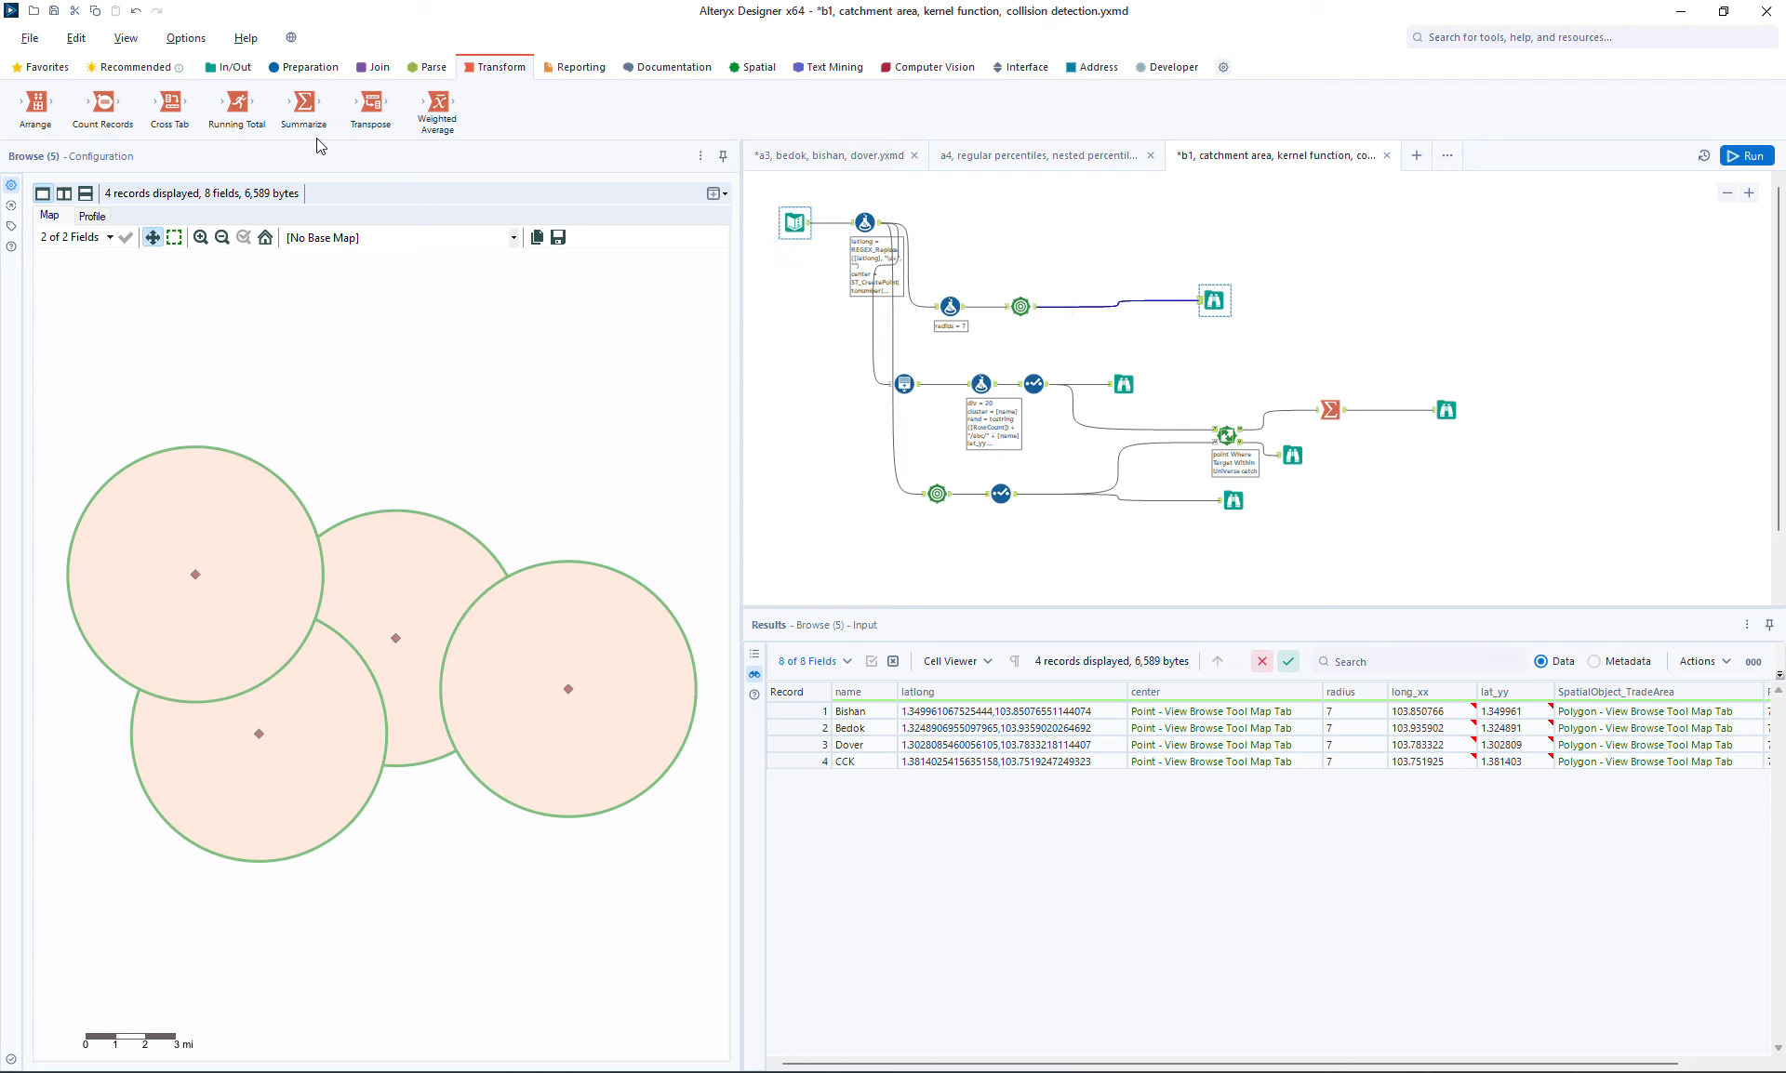
click(321, 68)
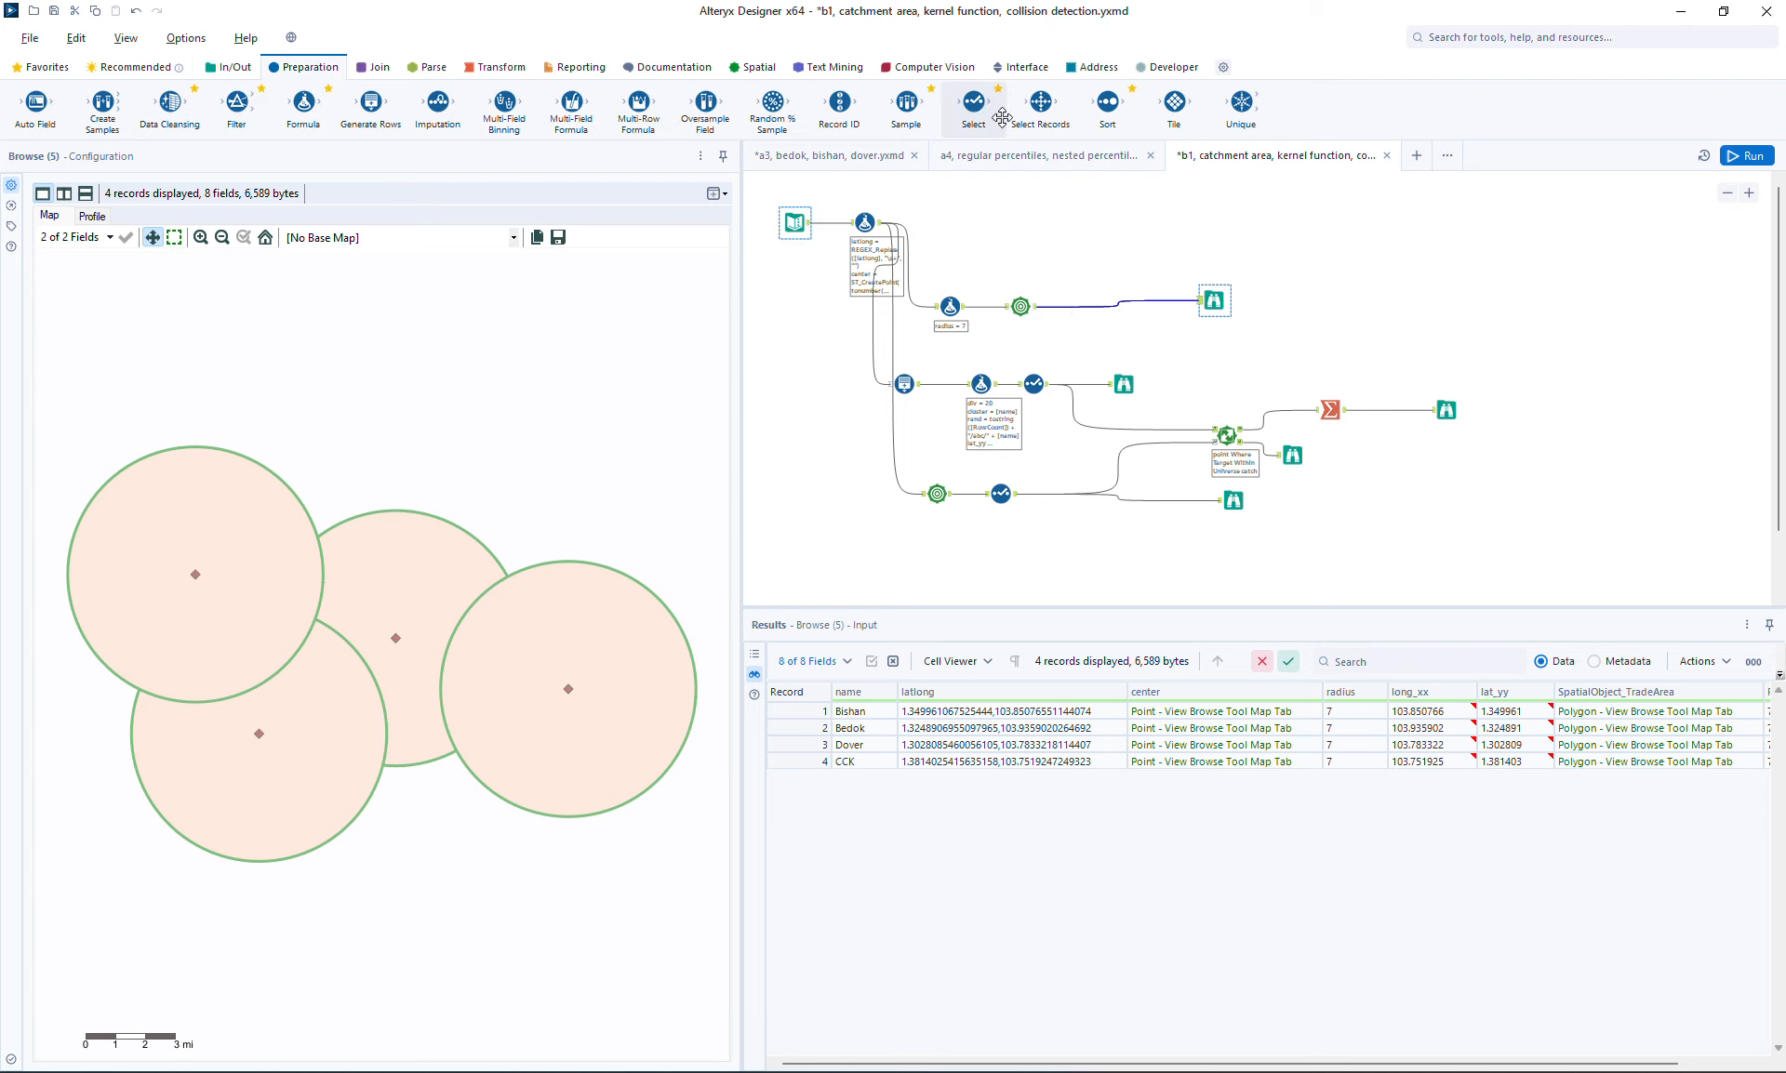
drag(973, 102, 1104, 306)
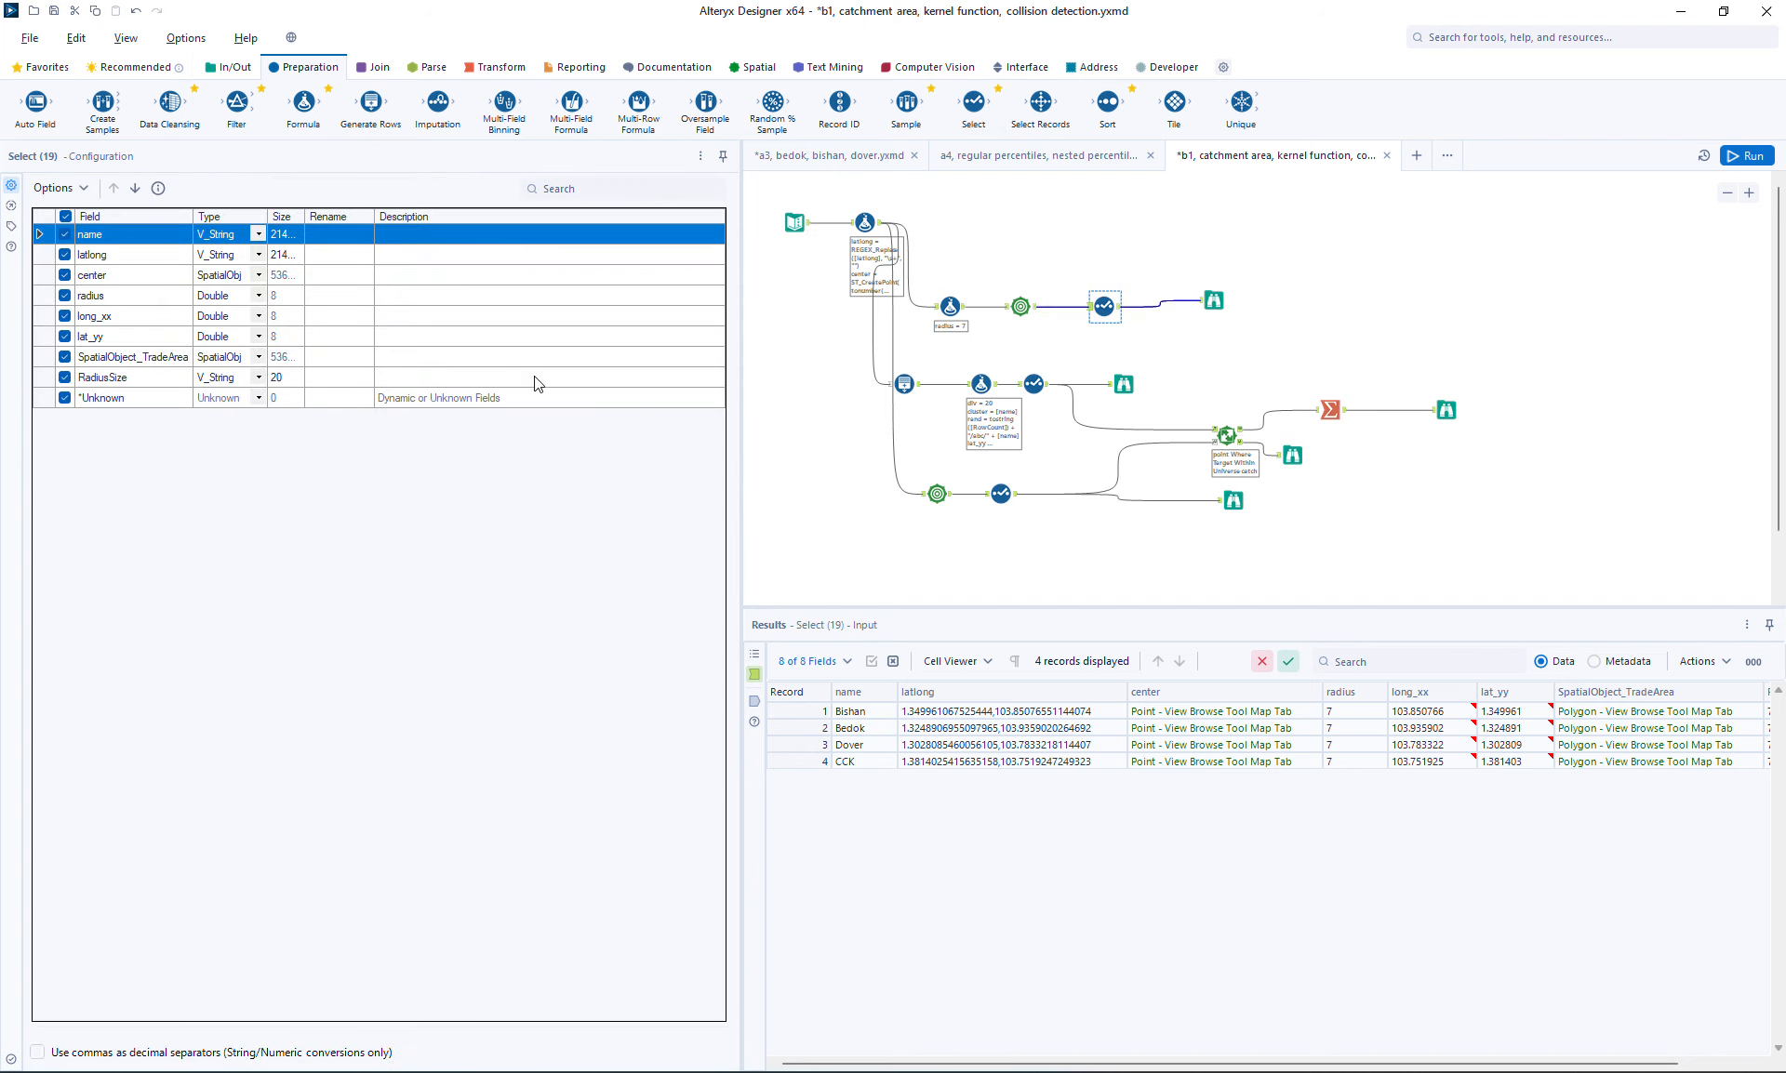
click(65, 188)
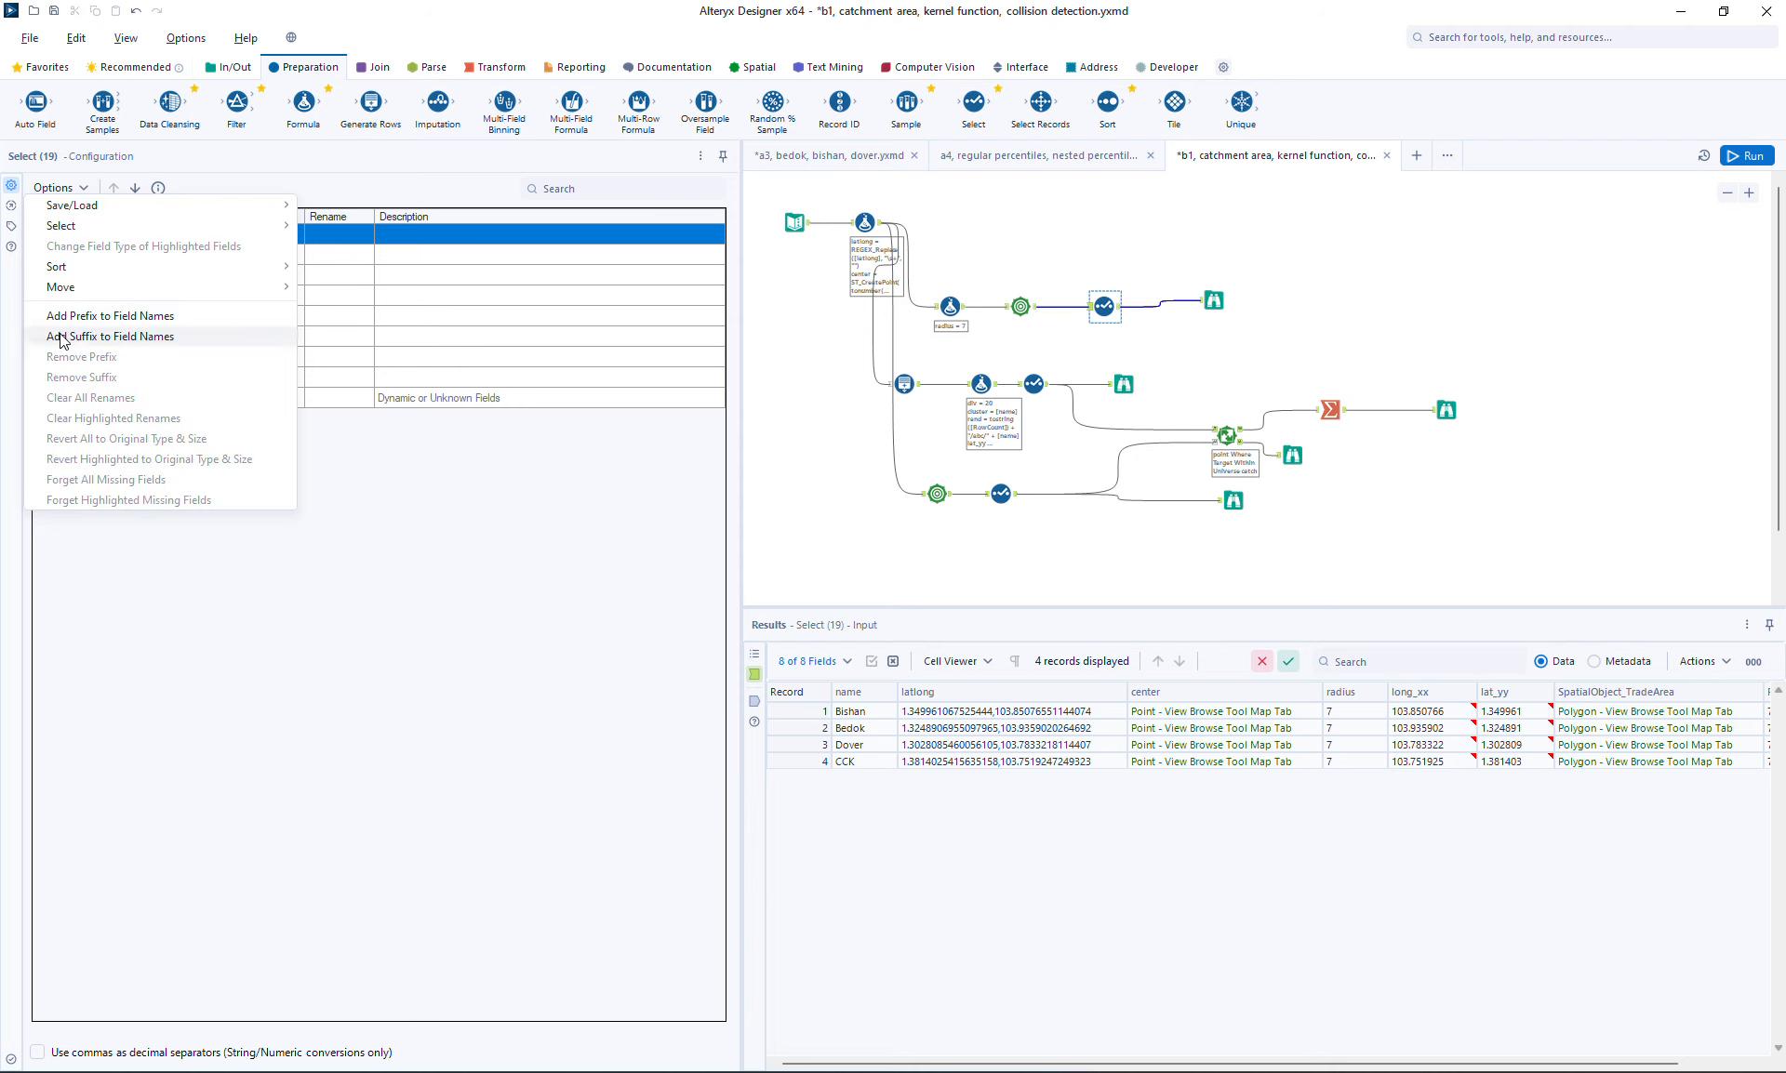
mouse_move(184, 227)
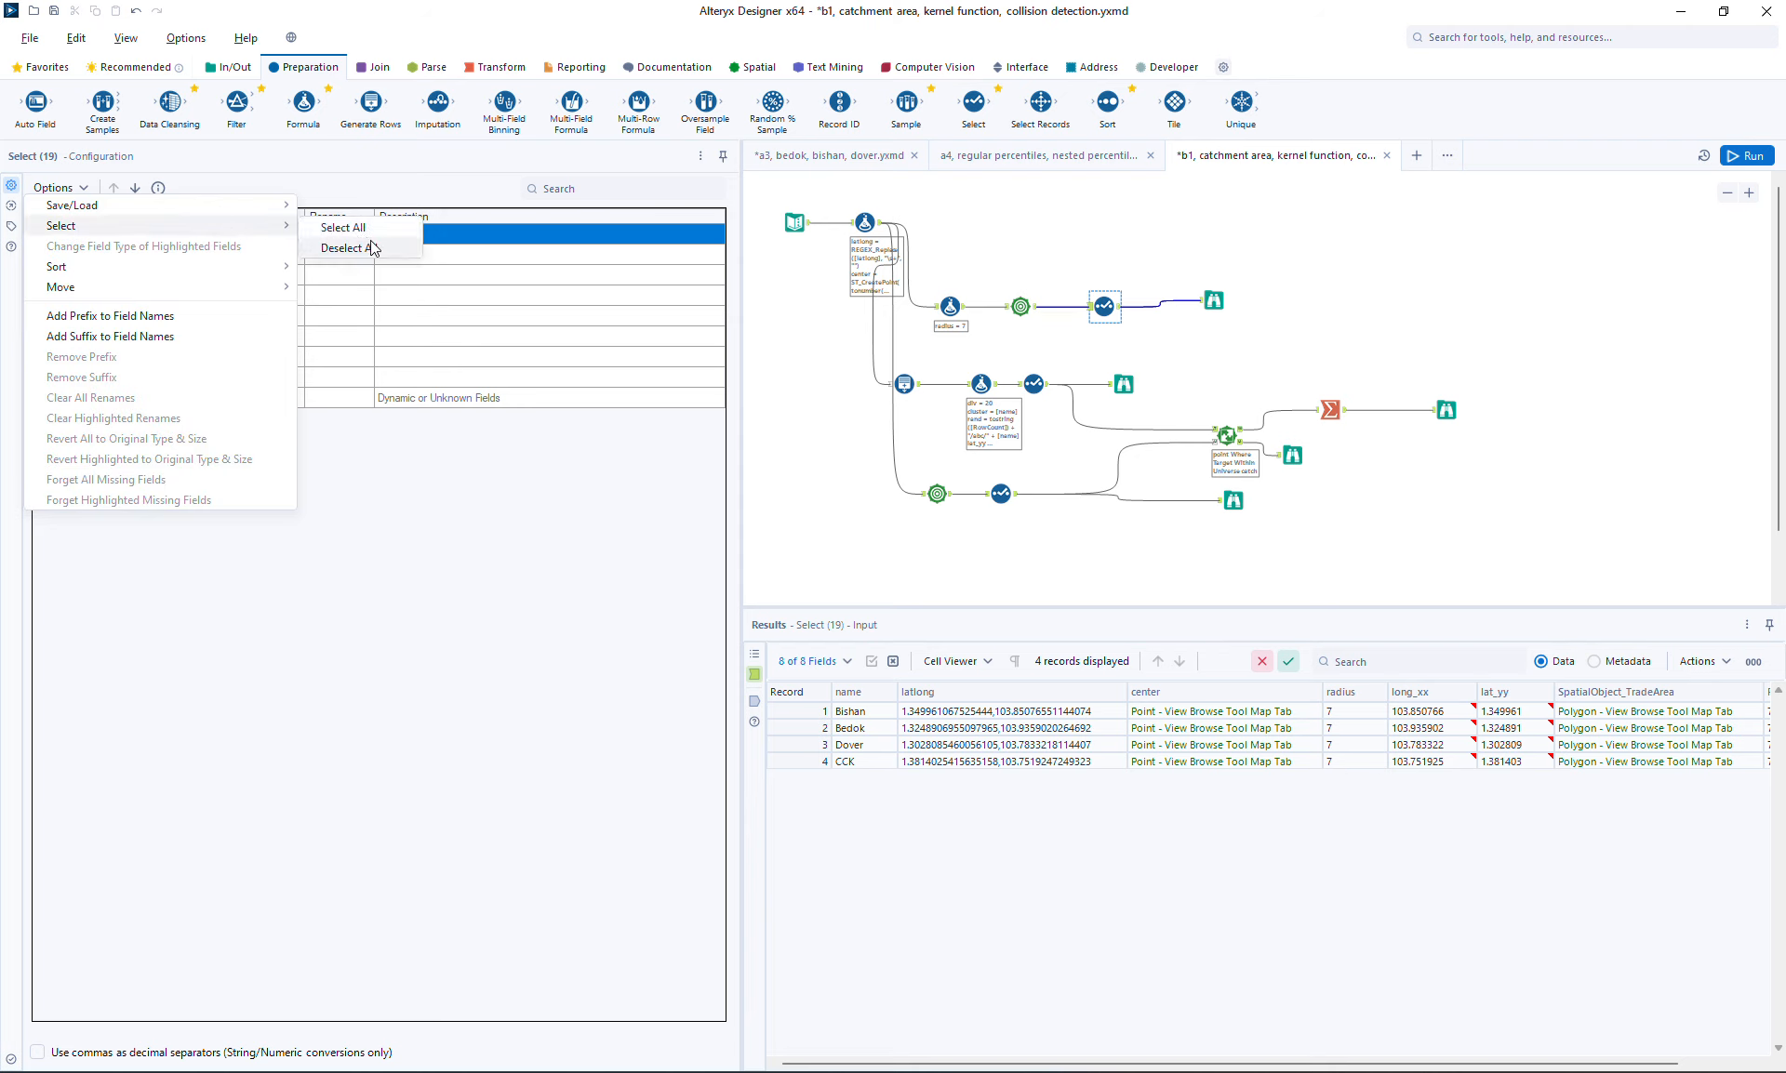
click(377, 249)
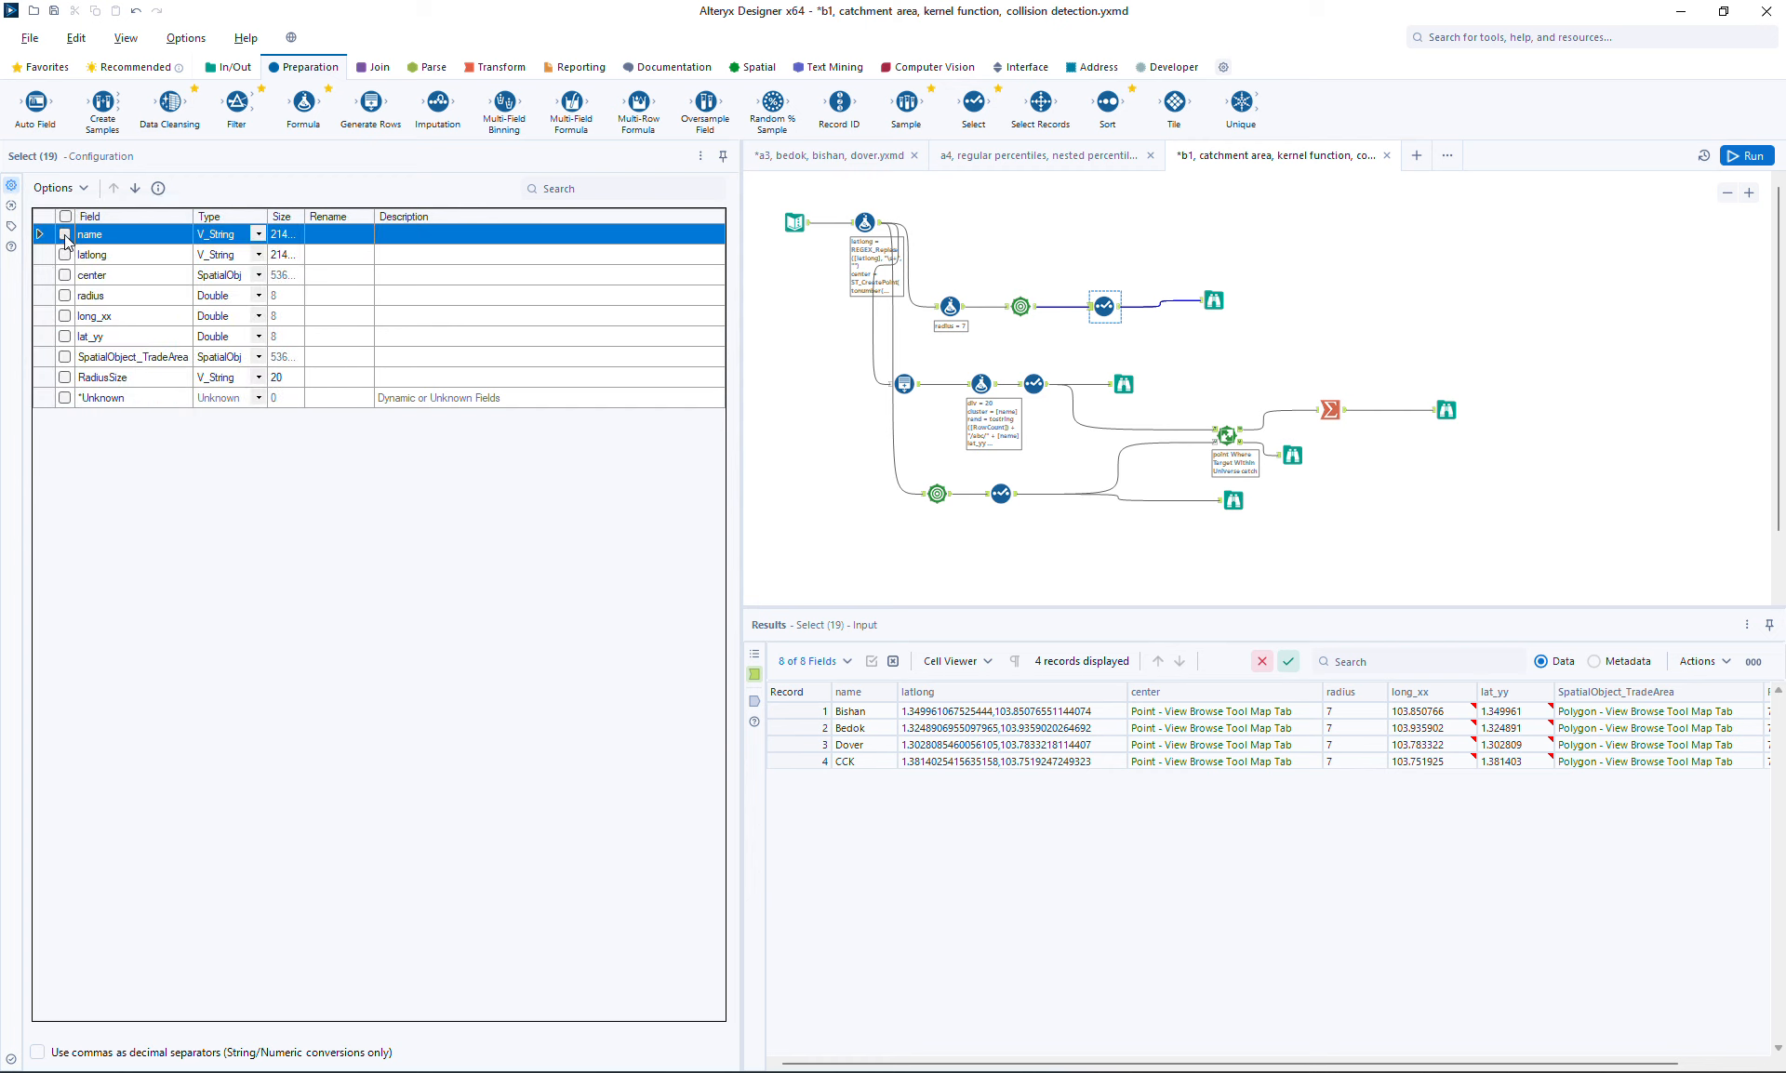
click(65, 360)
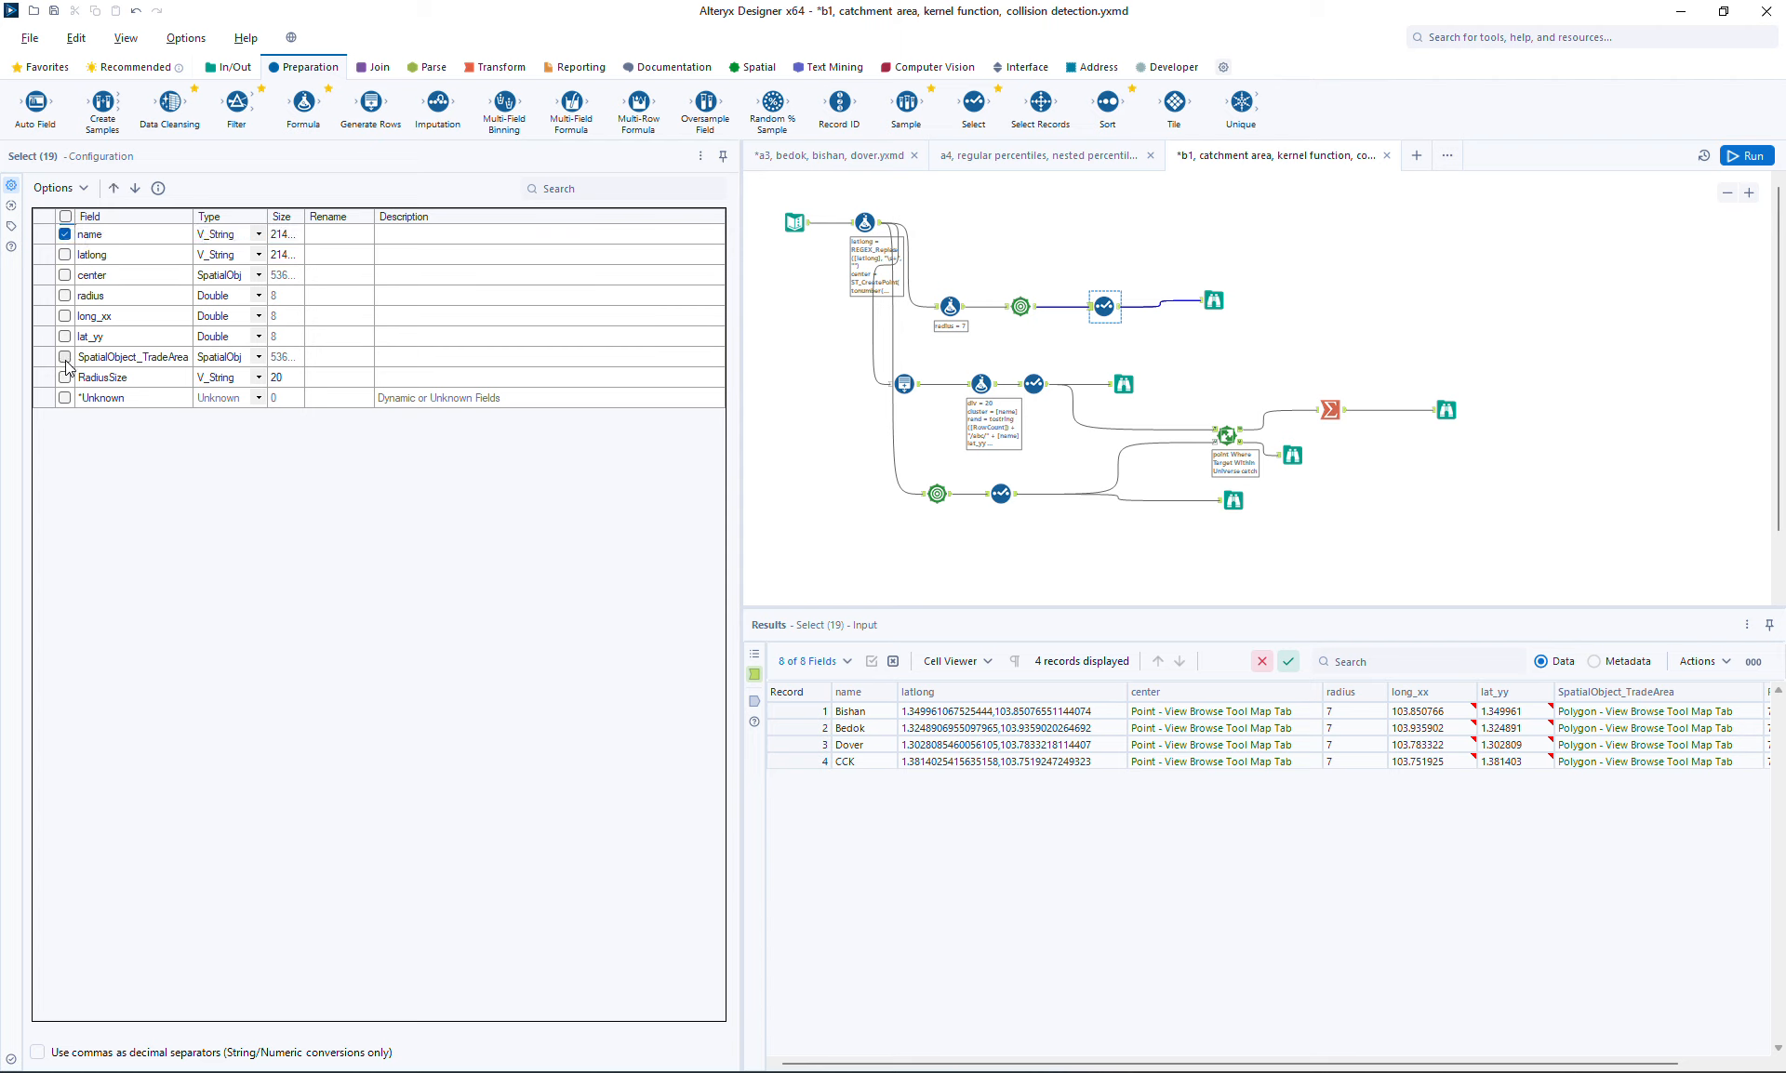
Rename the name field to center and SpatialObject_TradeArea to catch
click(324, 238)
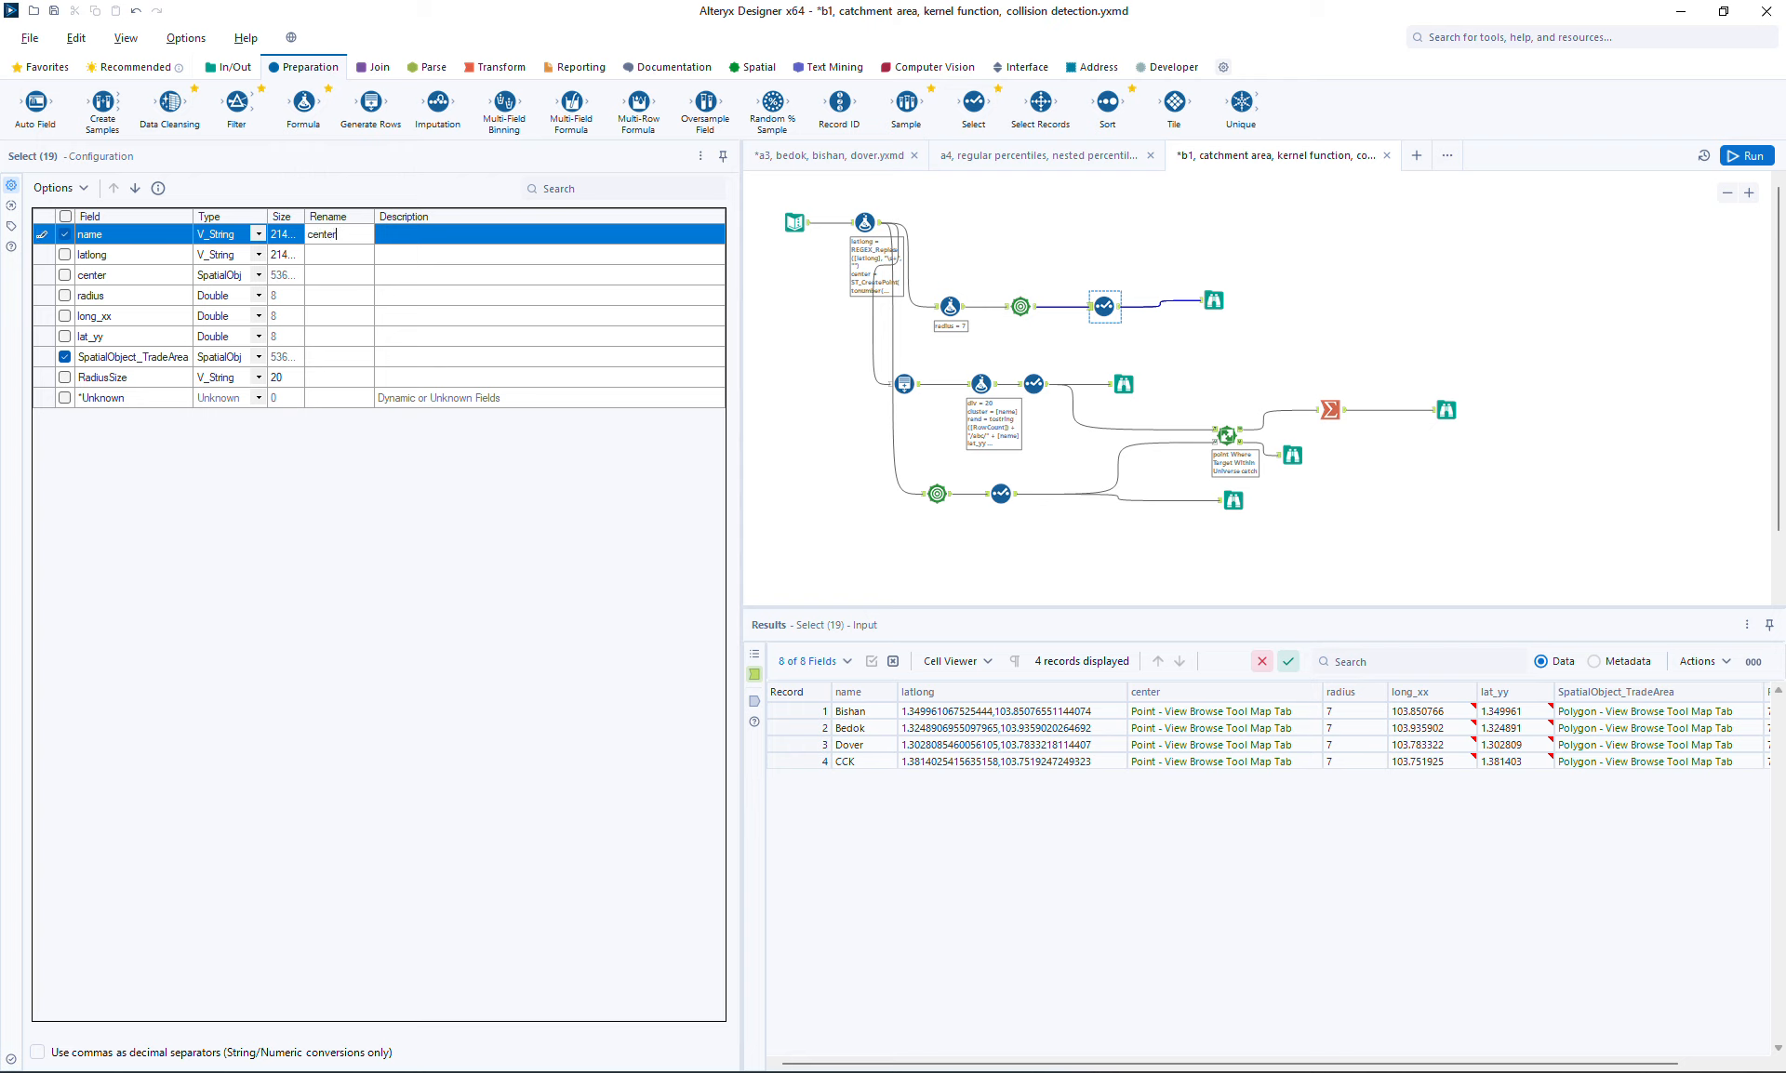
click(339, 359)
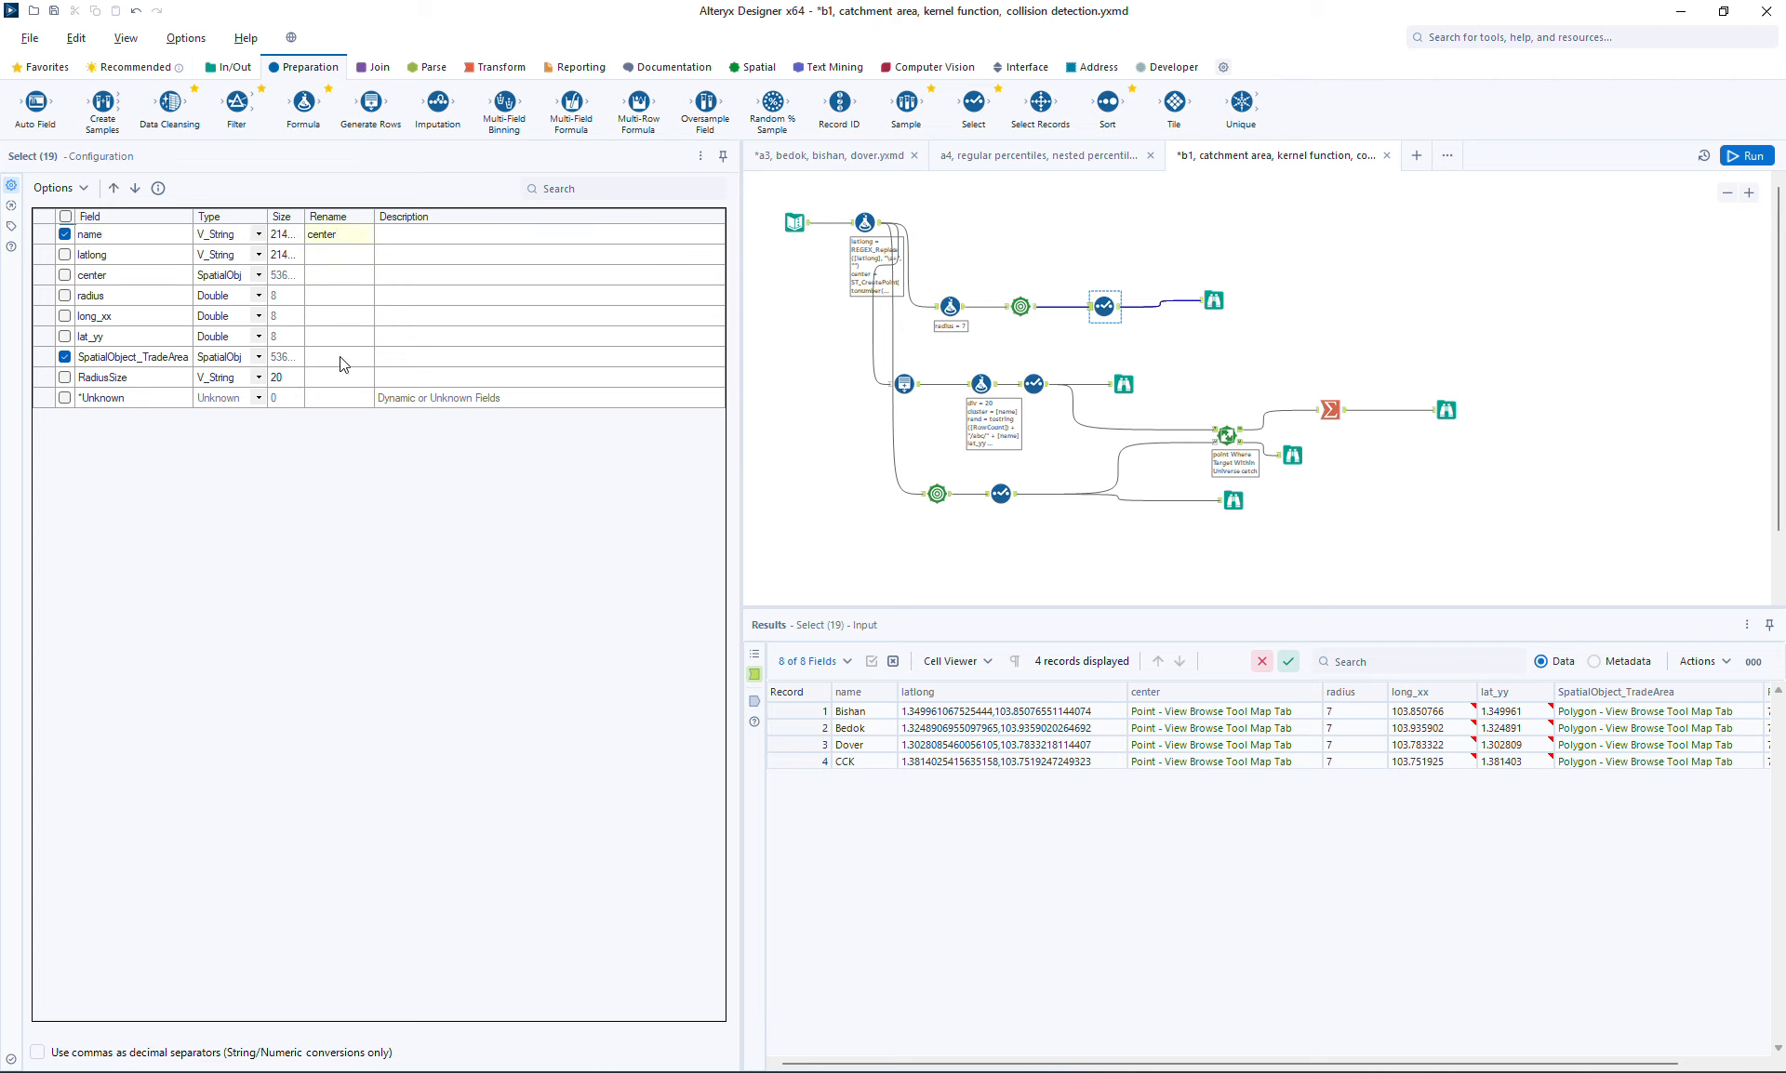
text(catch)
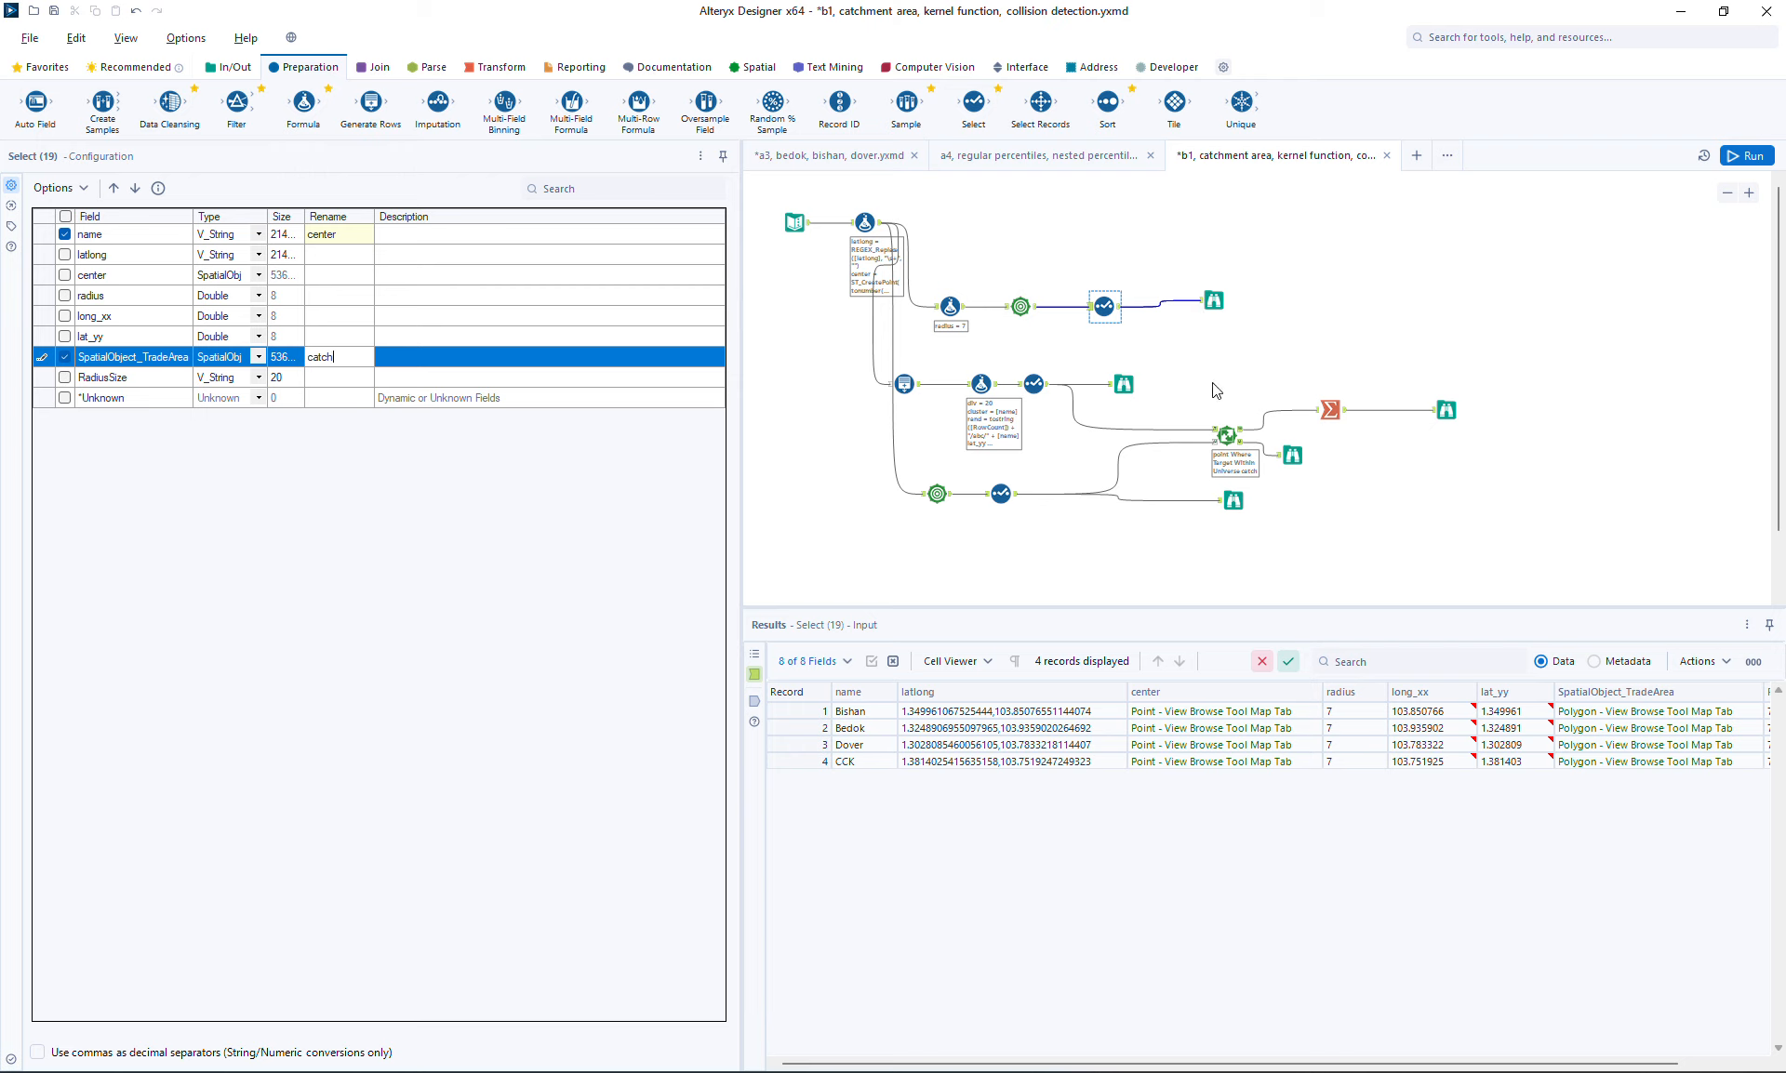
Rearrange the workflow, moving the trade area branch to the bottom and the spatial match branches up
drag(1187, 358, 1483, 466)
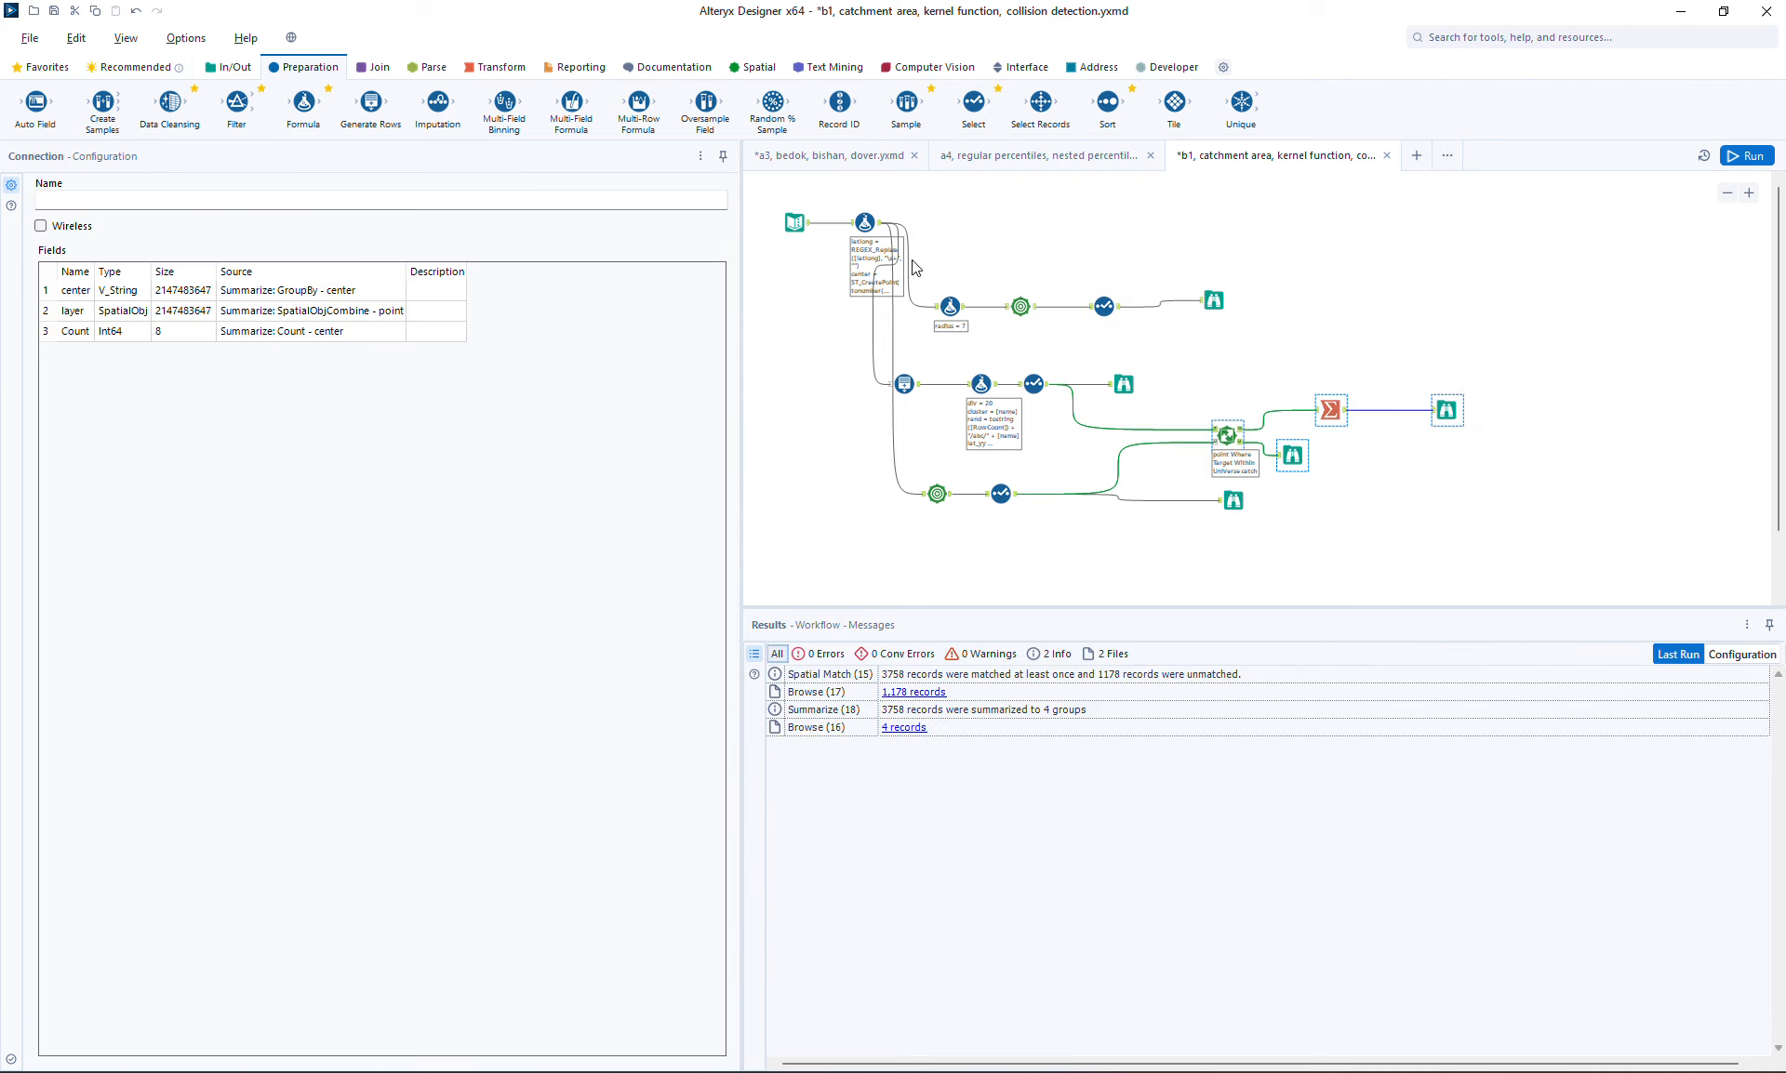
drag(927, 273, 1404, 549)
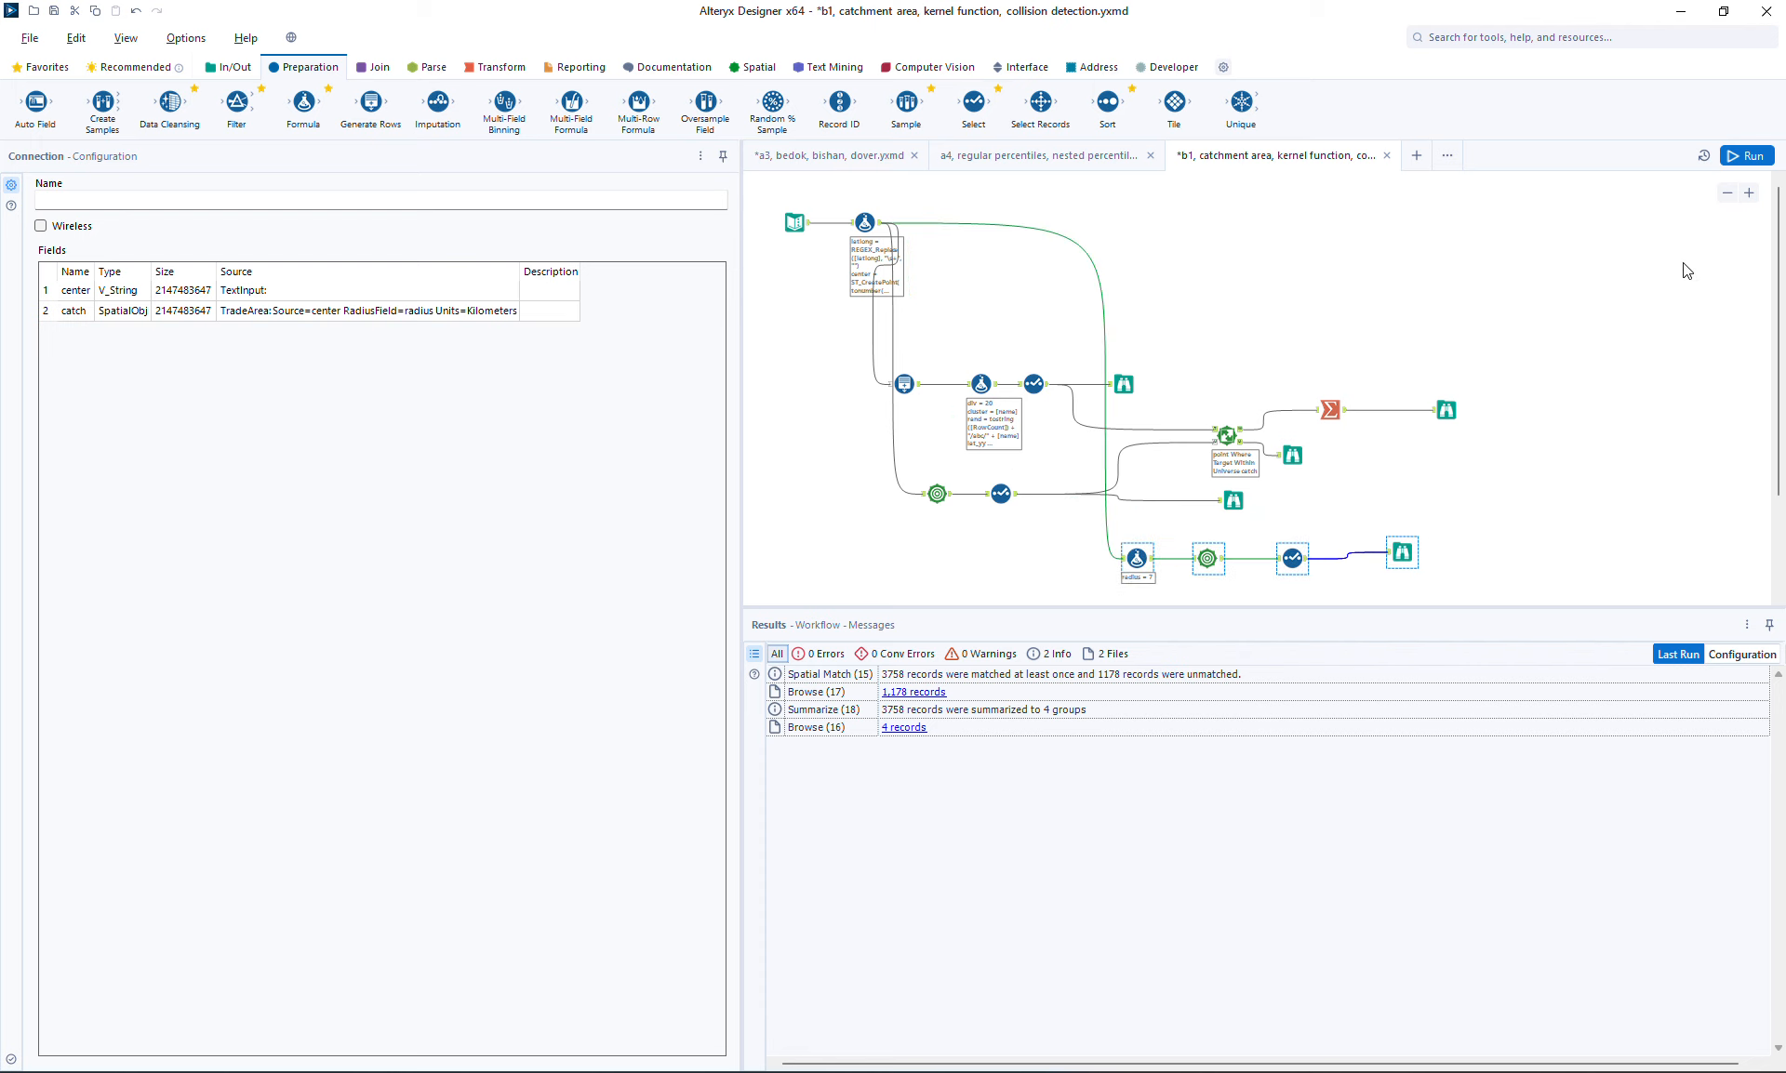
drag(855, 351, 1487, 522)
drag(1452, 413, 1511, 284)
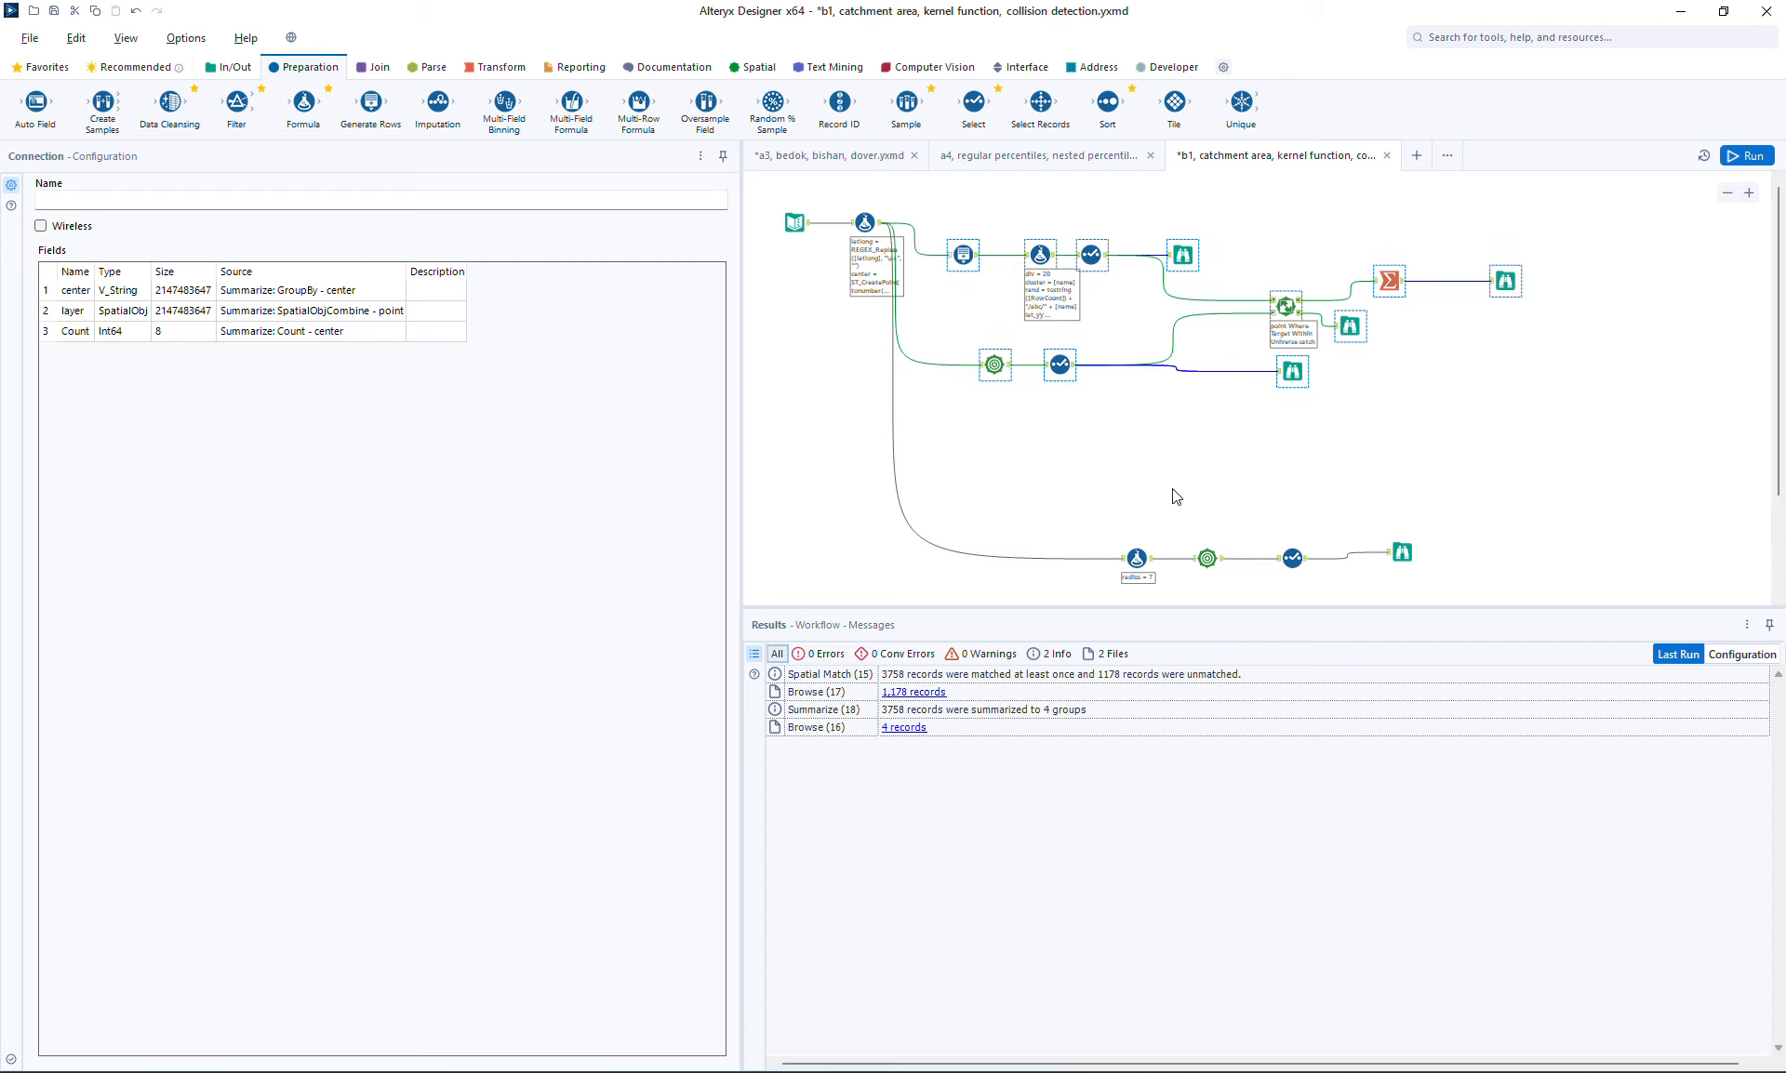
Copy the Spatial Match, Summarize and Browse tools and paste the duplicate branch lower on the canvas
click(1262, 267)
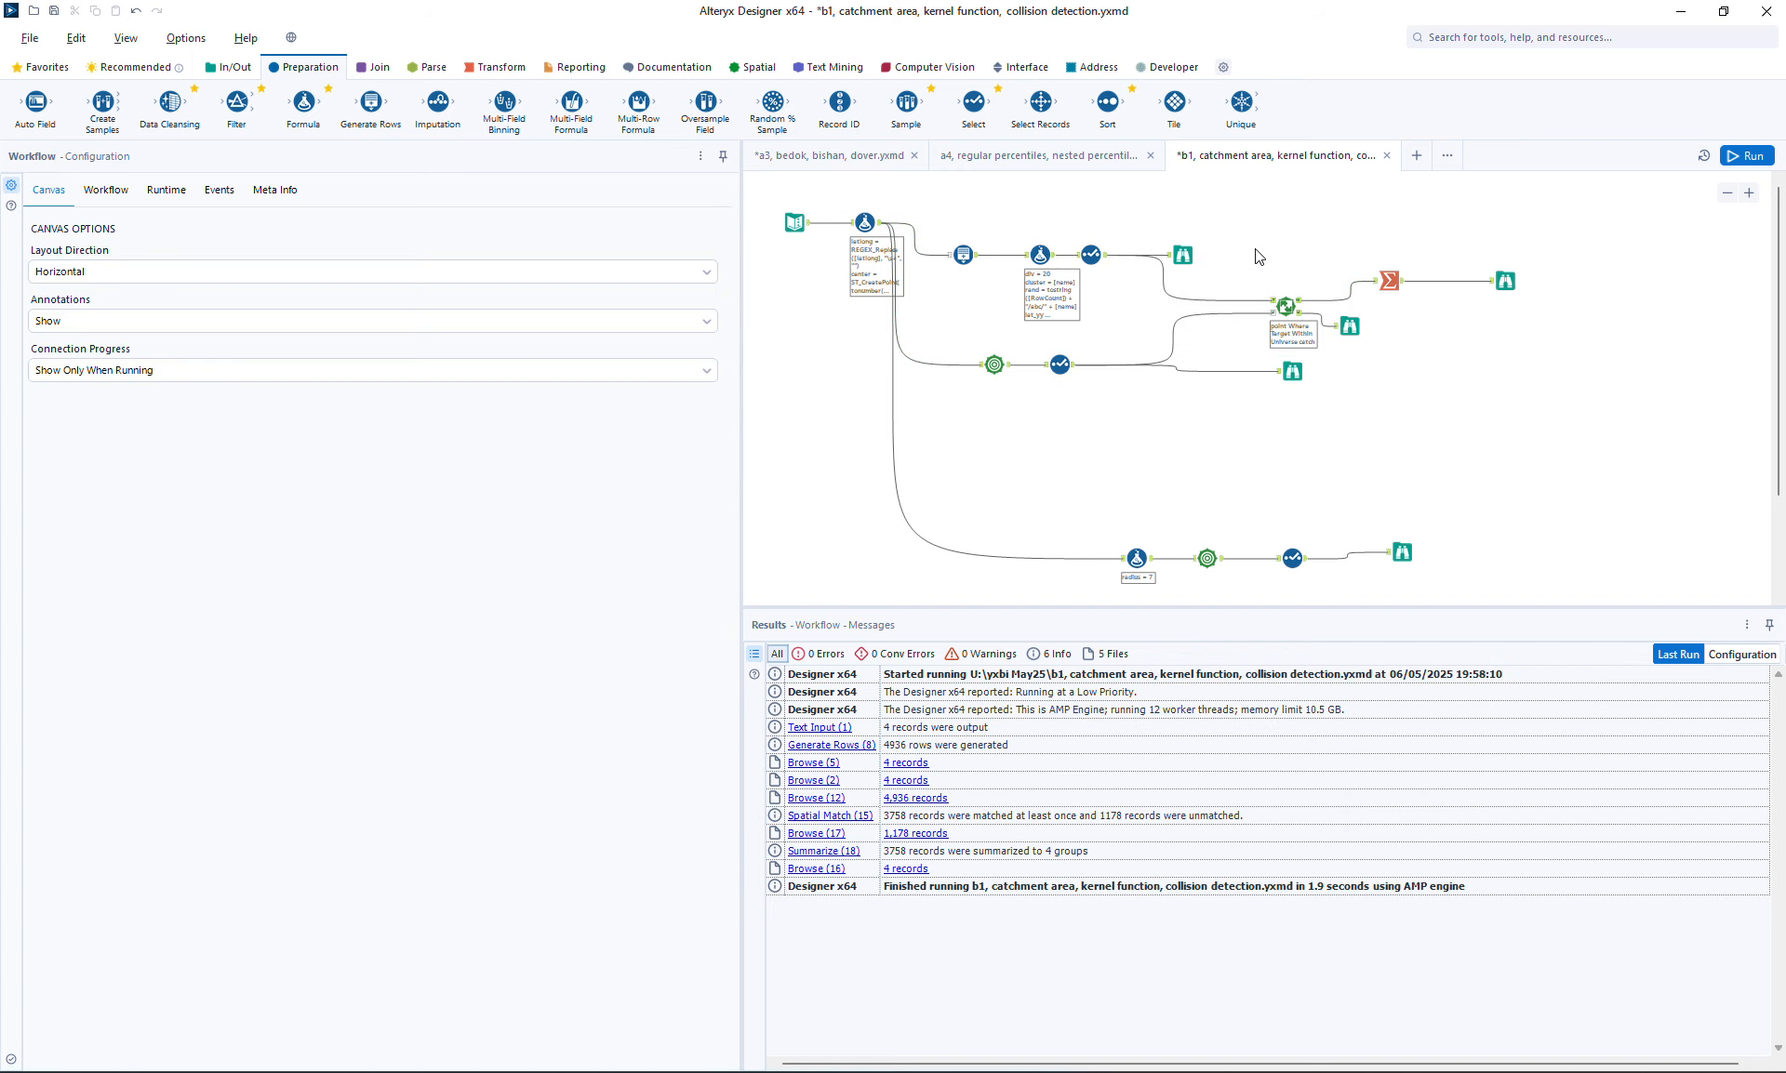
drag(1258, 257, 1558, 366)
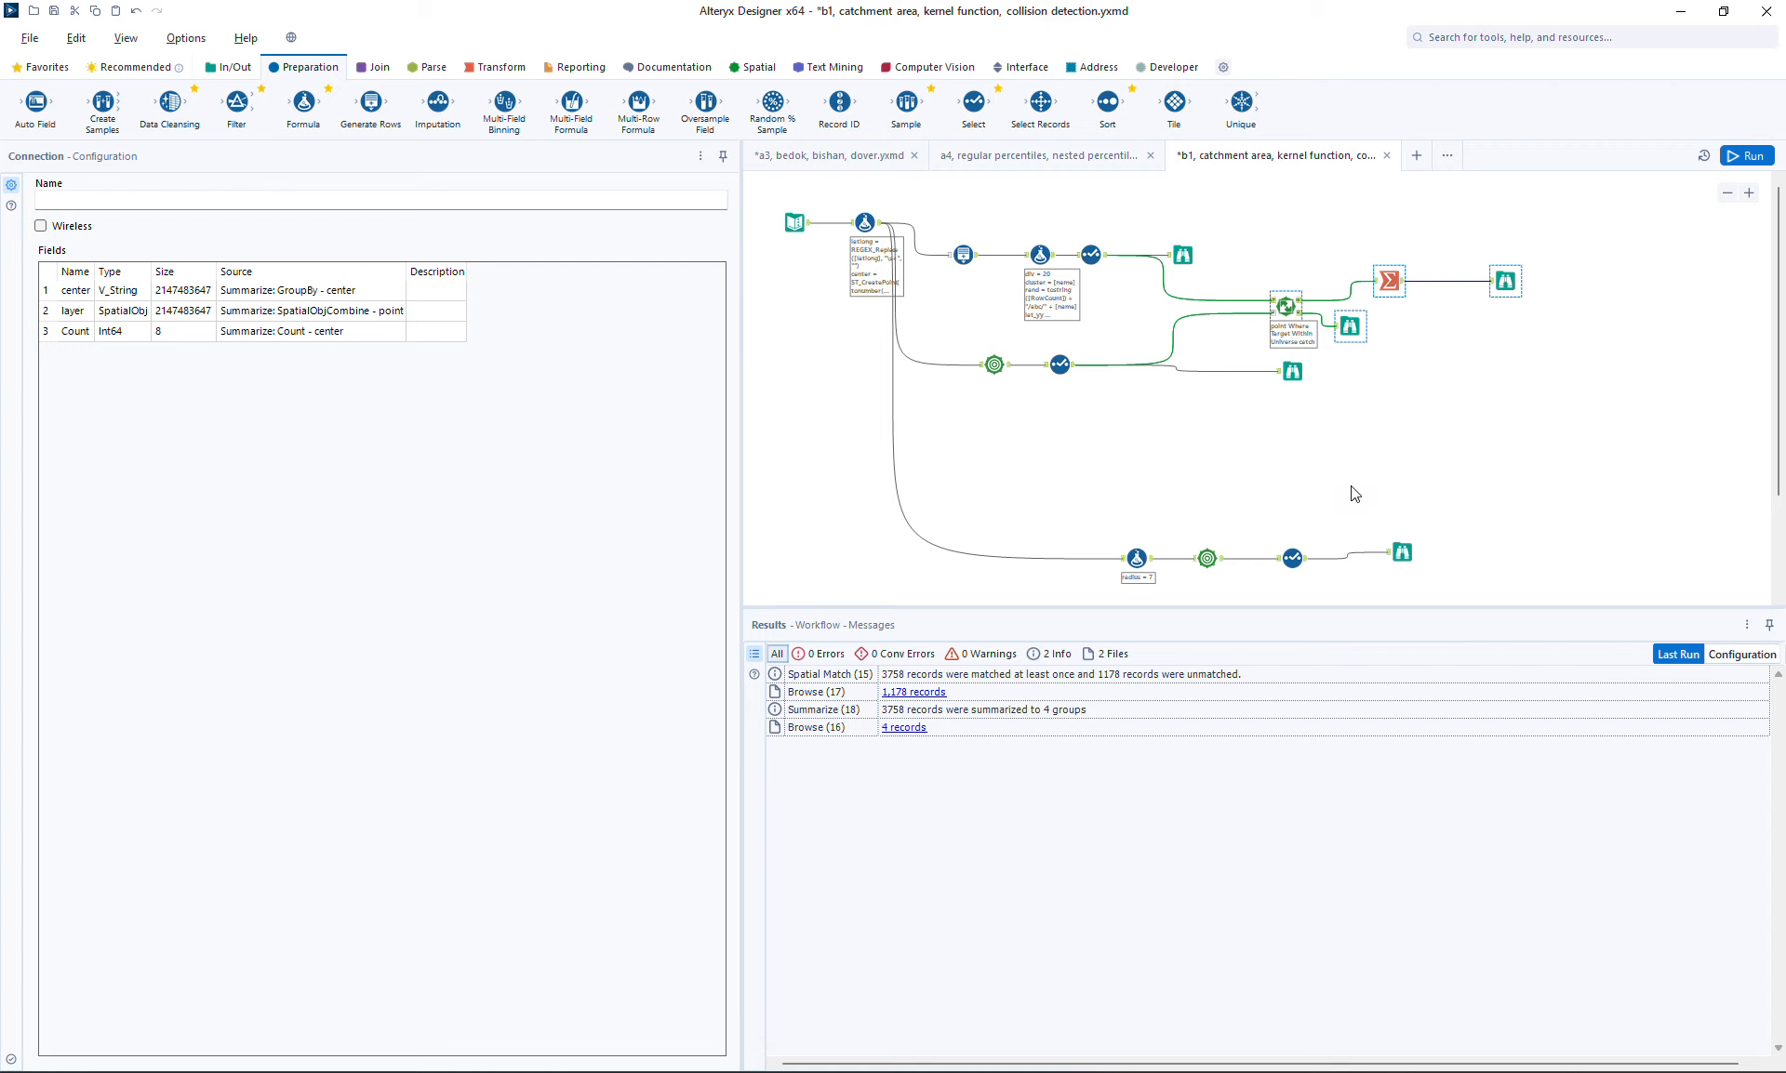
click(1293, 462)
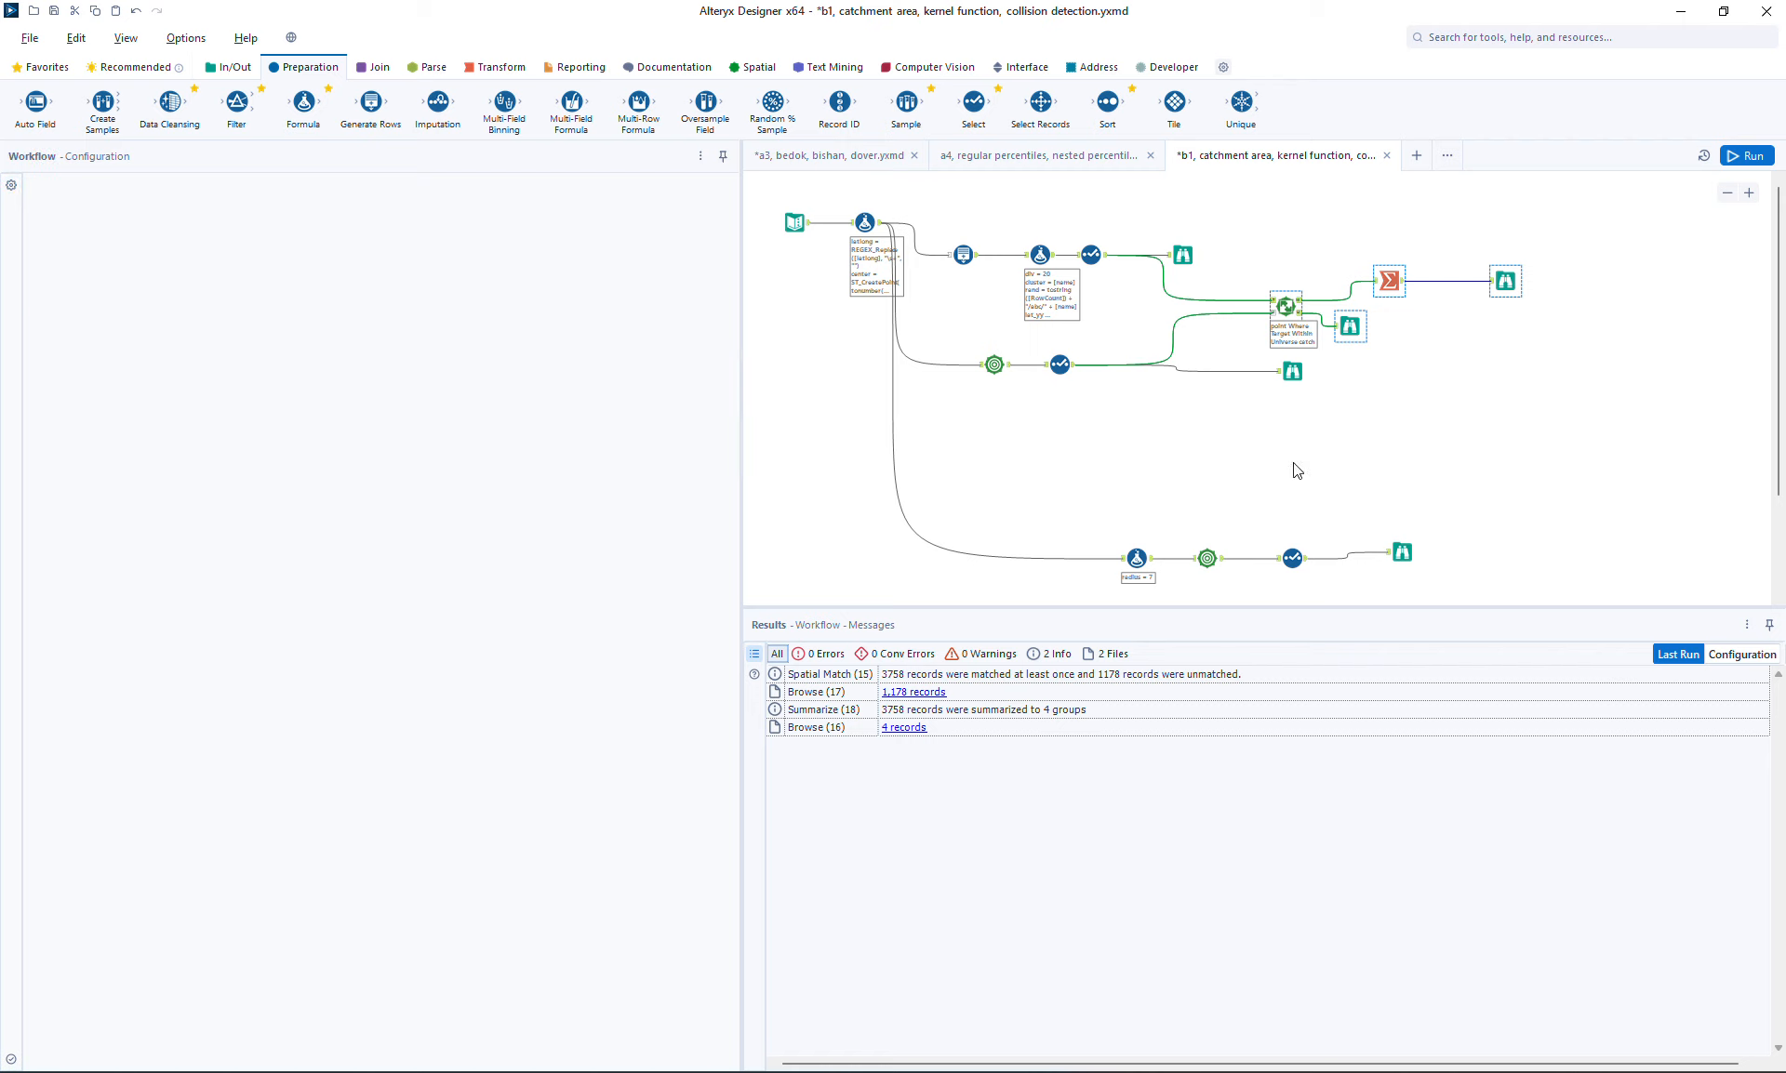
key(ctrl+v)
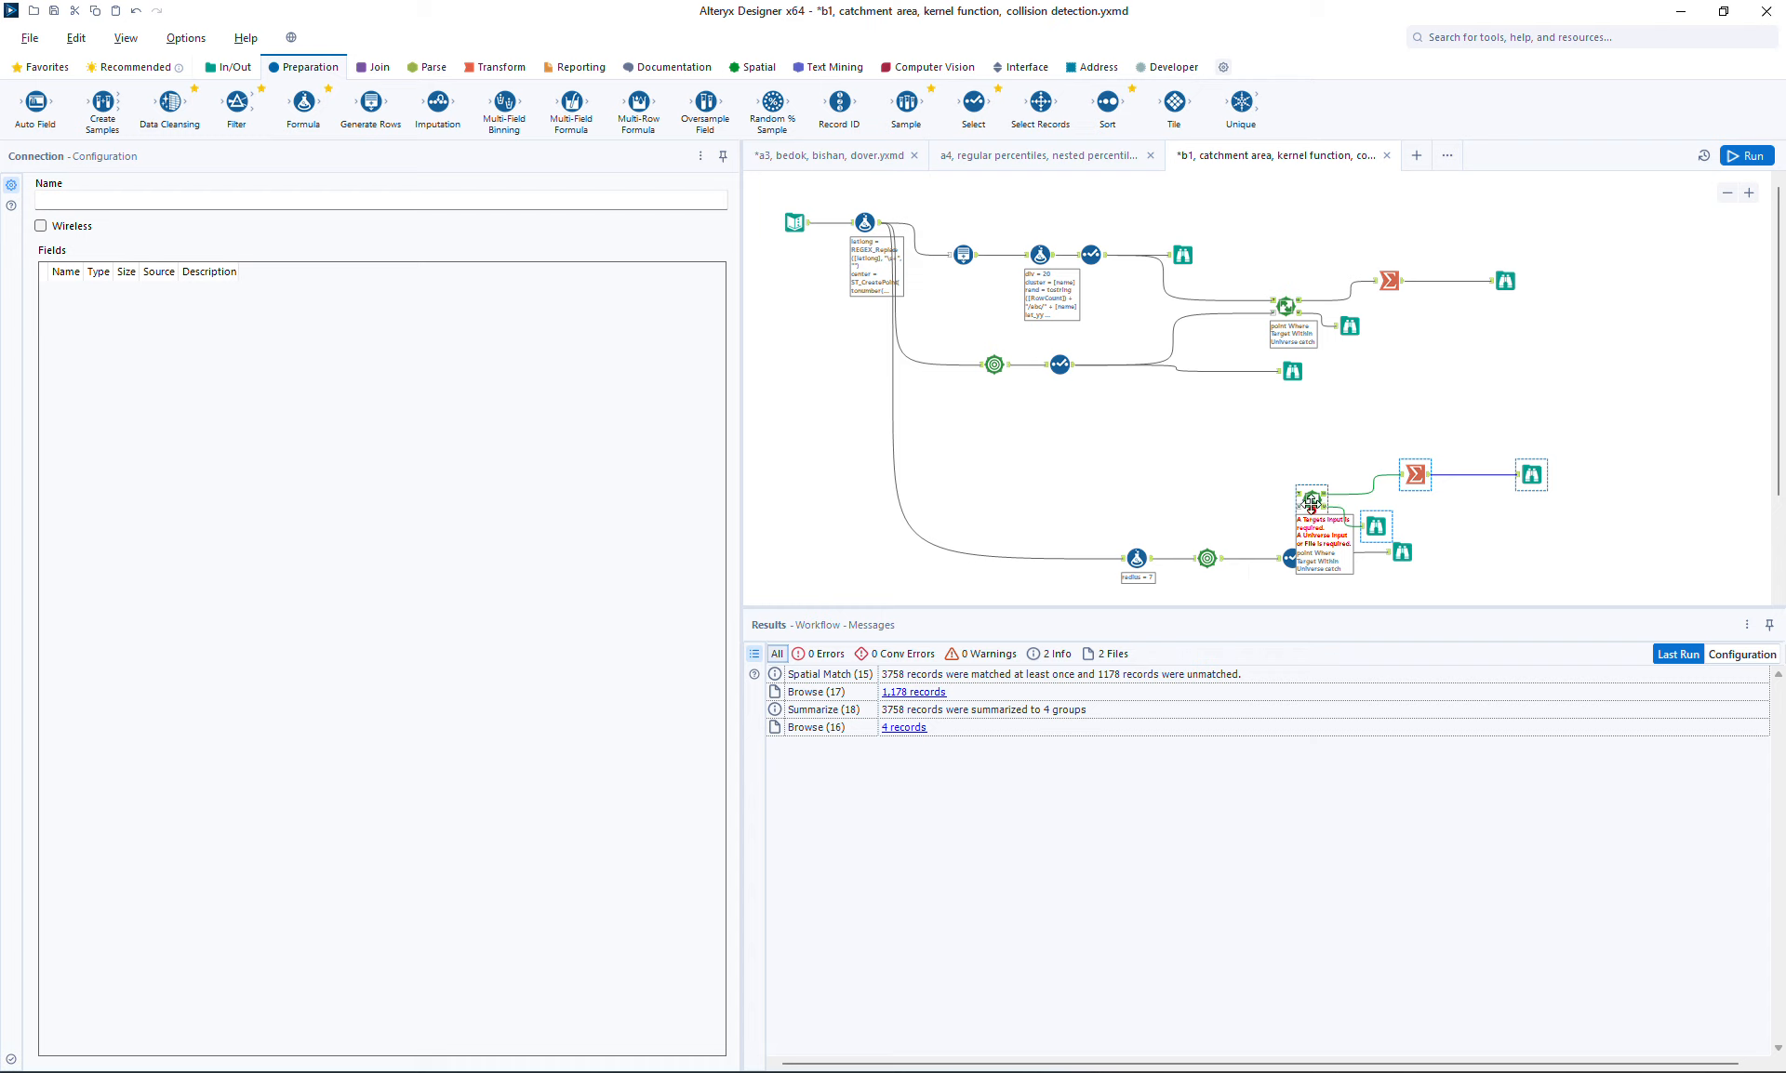
drag(1312, 500, 1325, 467)
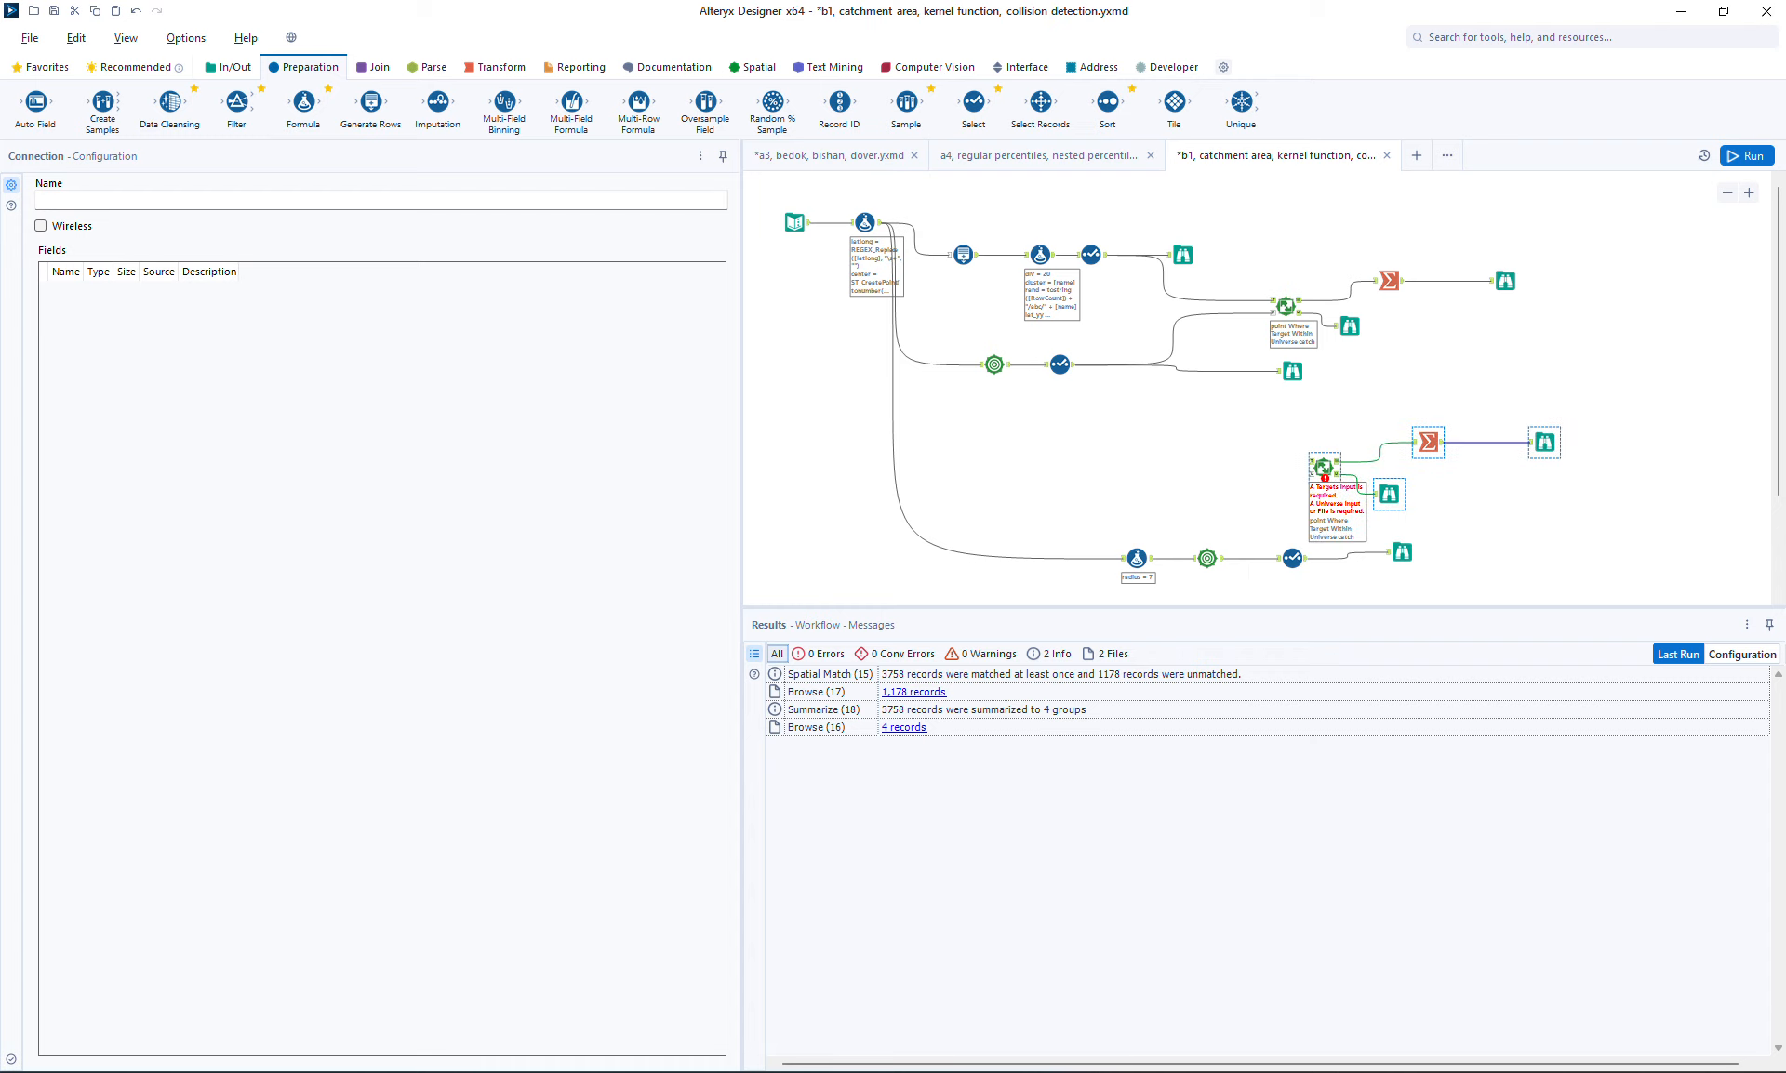
click(1656, 1072)
click(1543, 756)
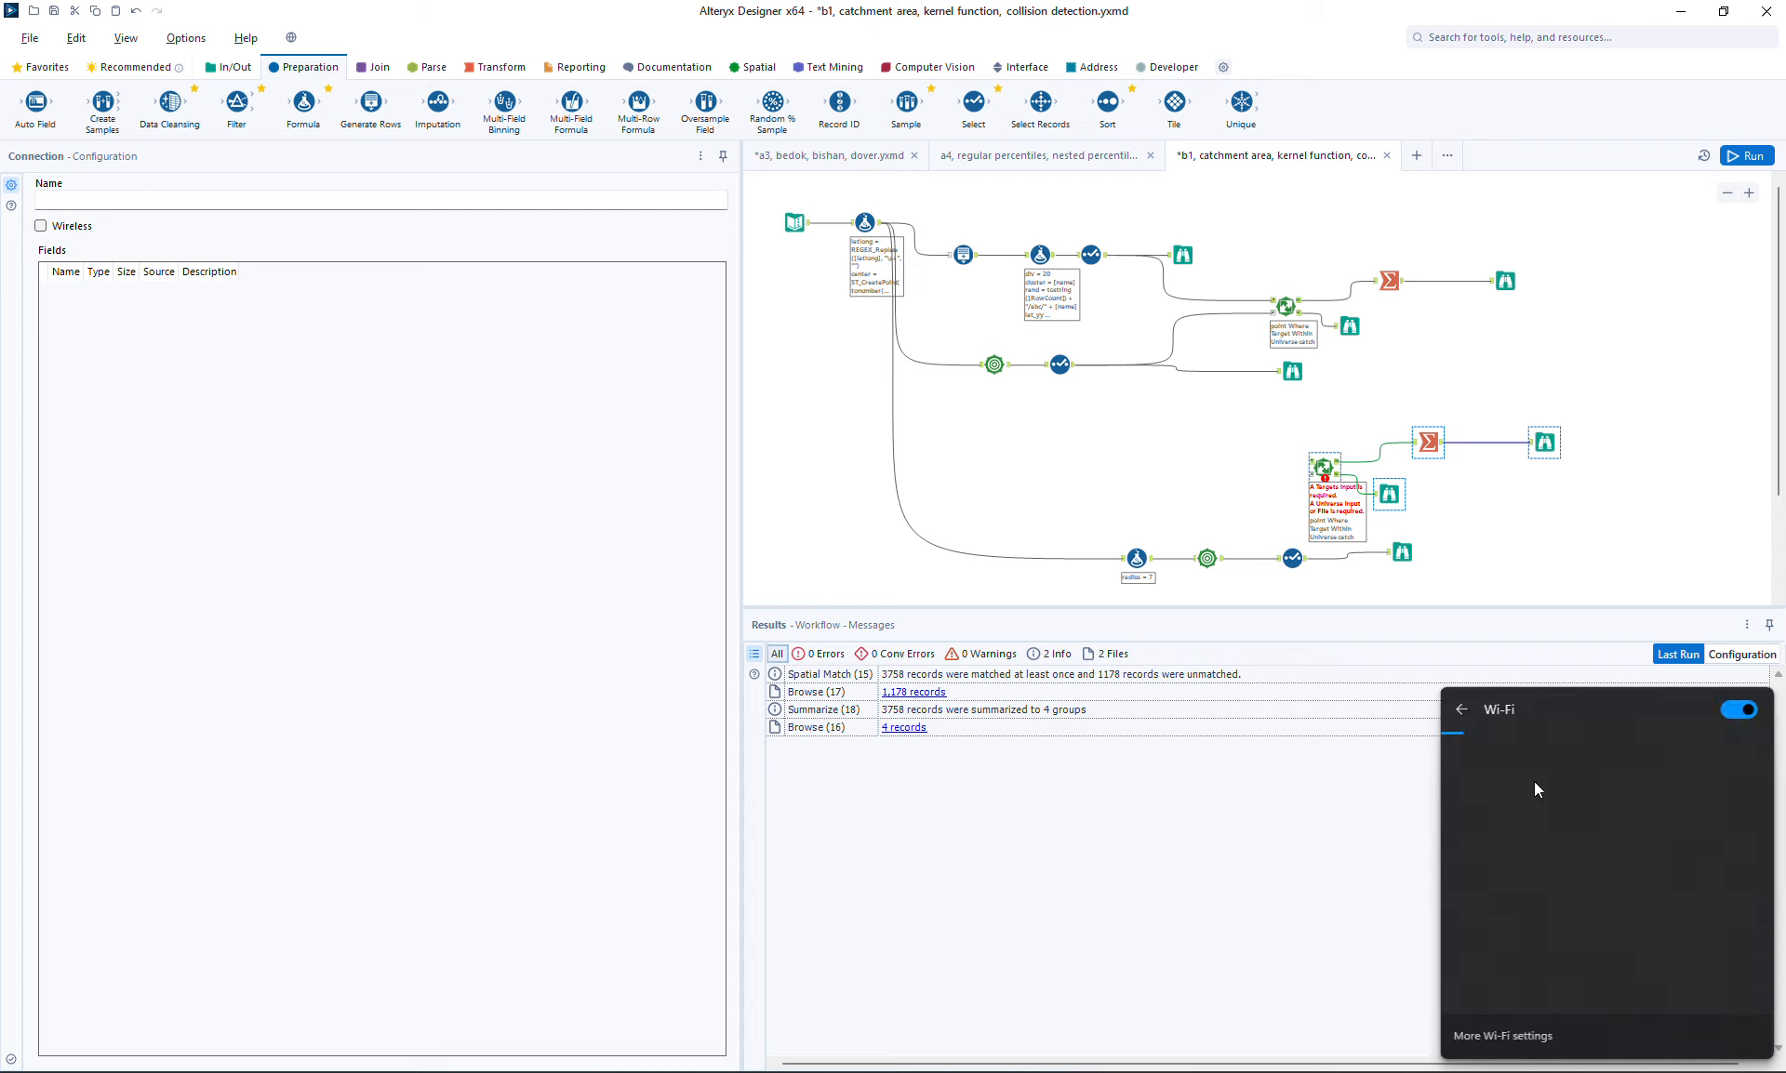
click(1165, 465)
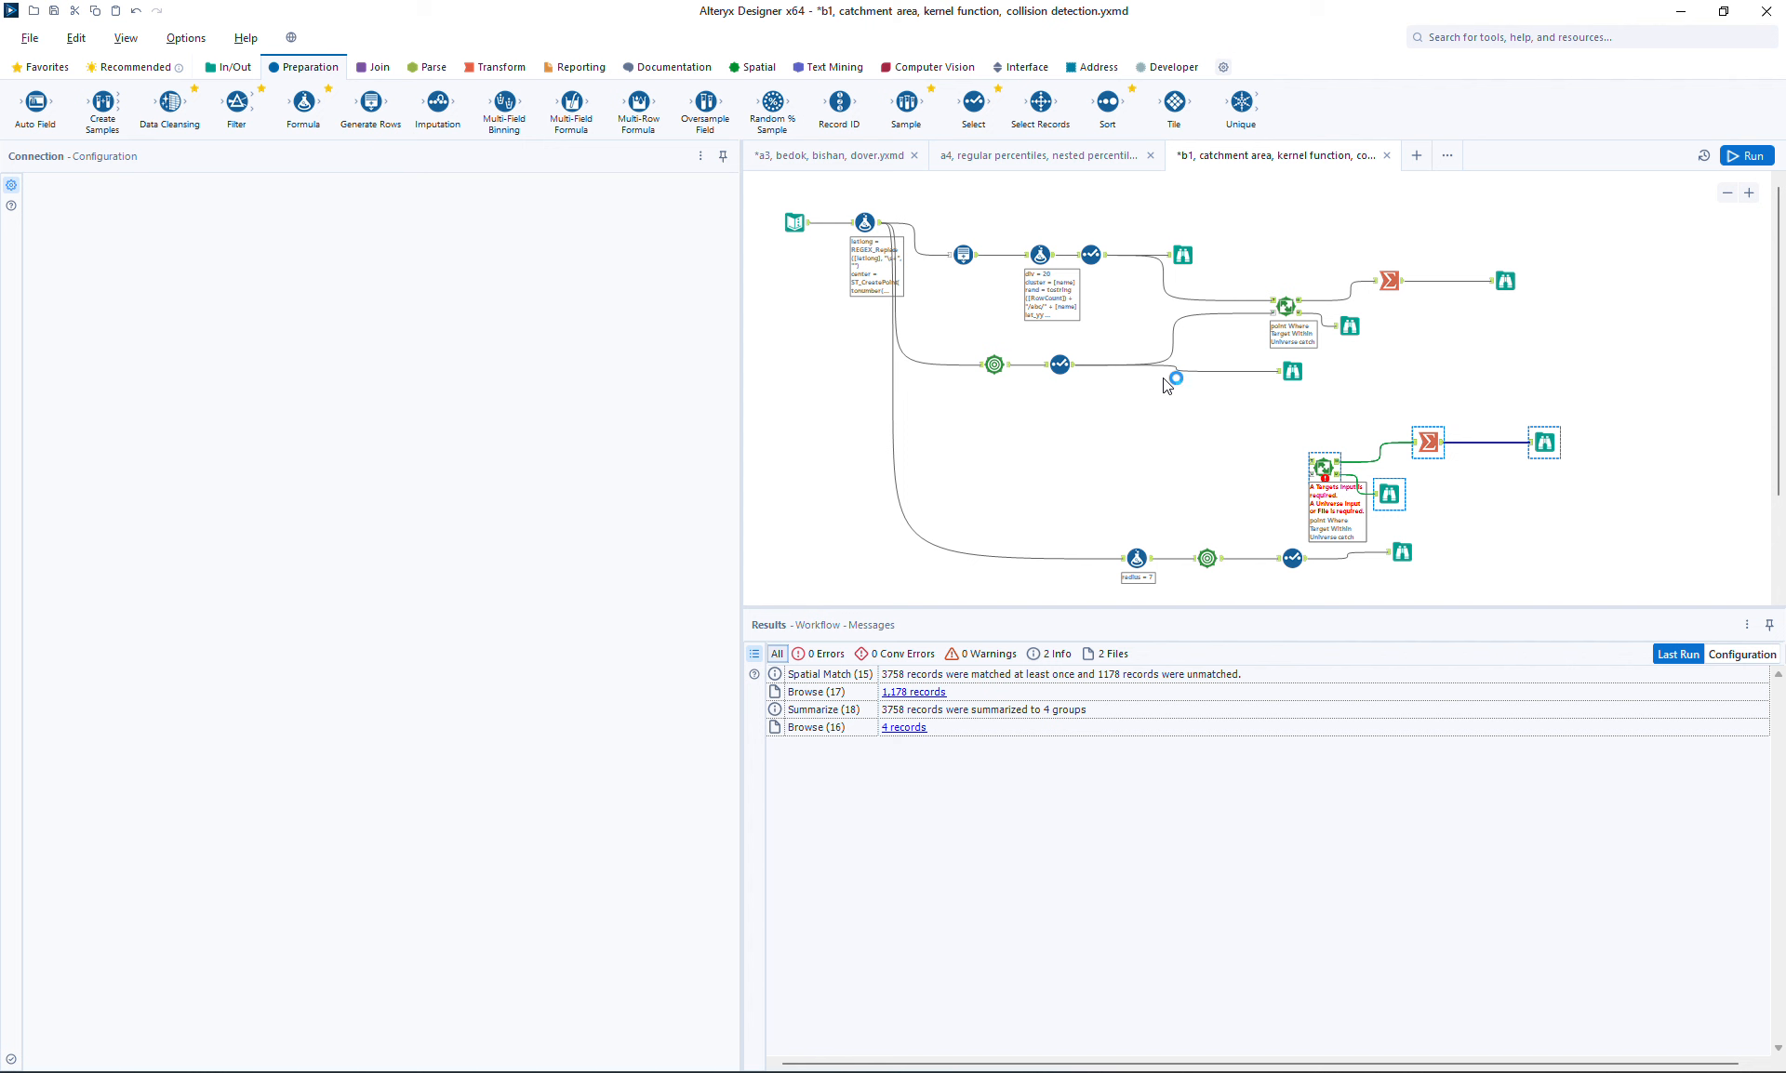
Connect the point stream to the copied Spatial Match's target input and the renamed catchment Select to its universe input, then run
drag(1105, 260, 1311, 462)
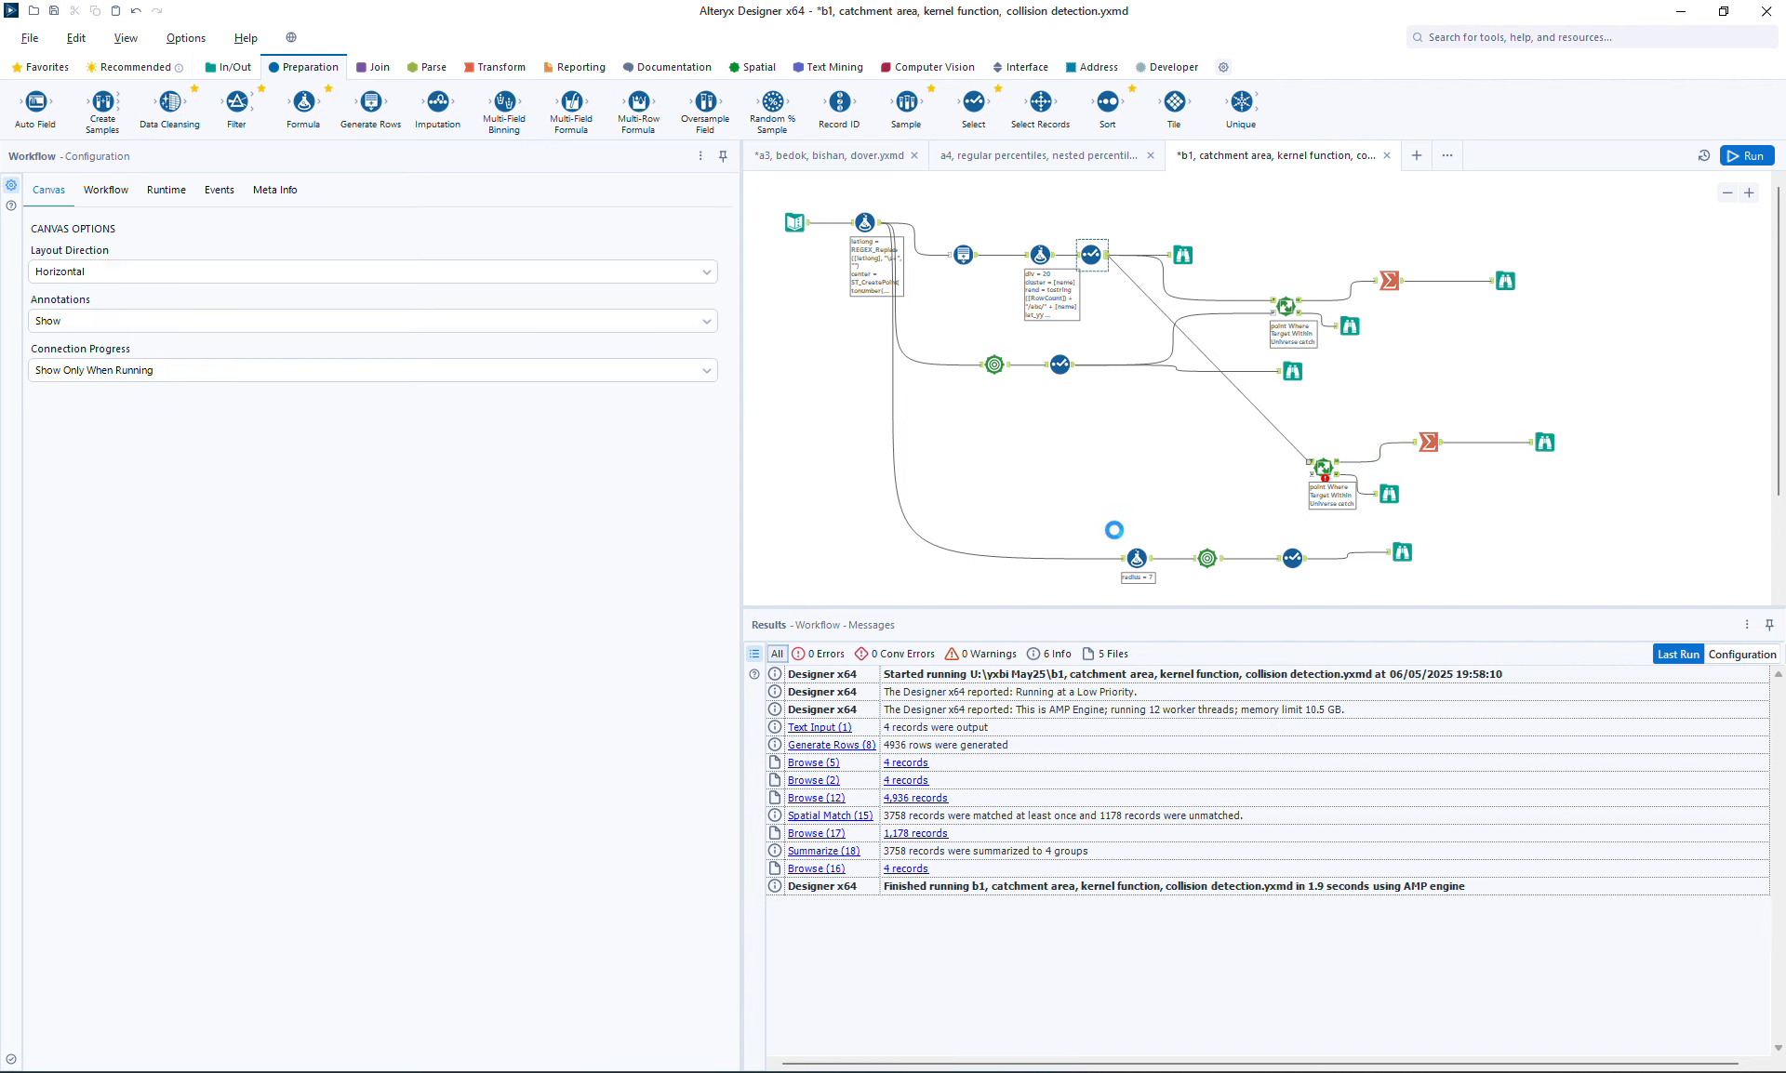
drag(1113, 537, 1330, 559)
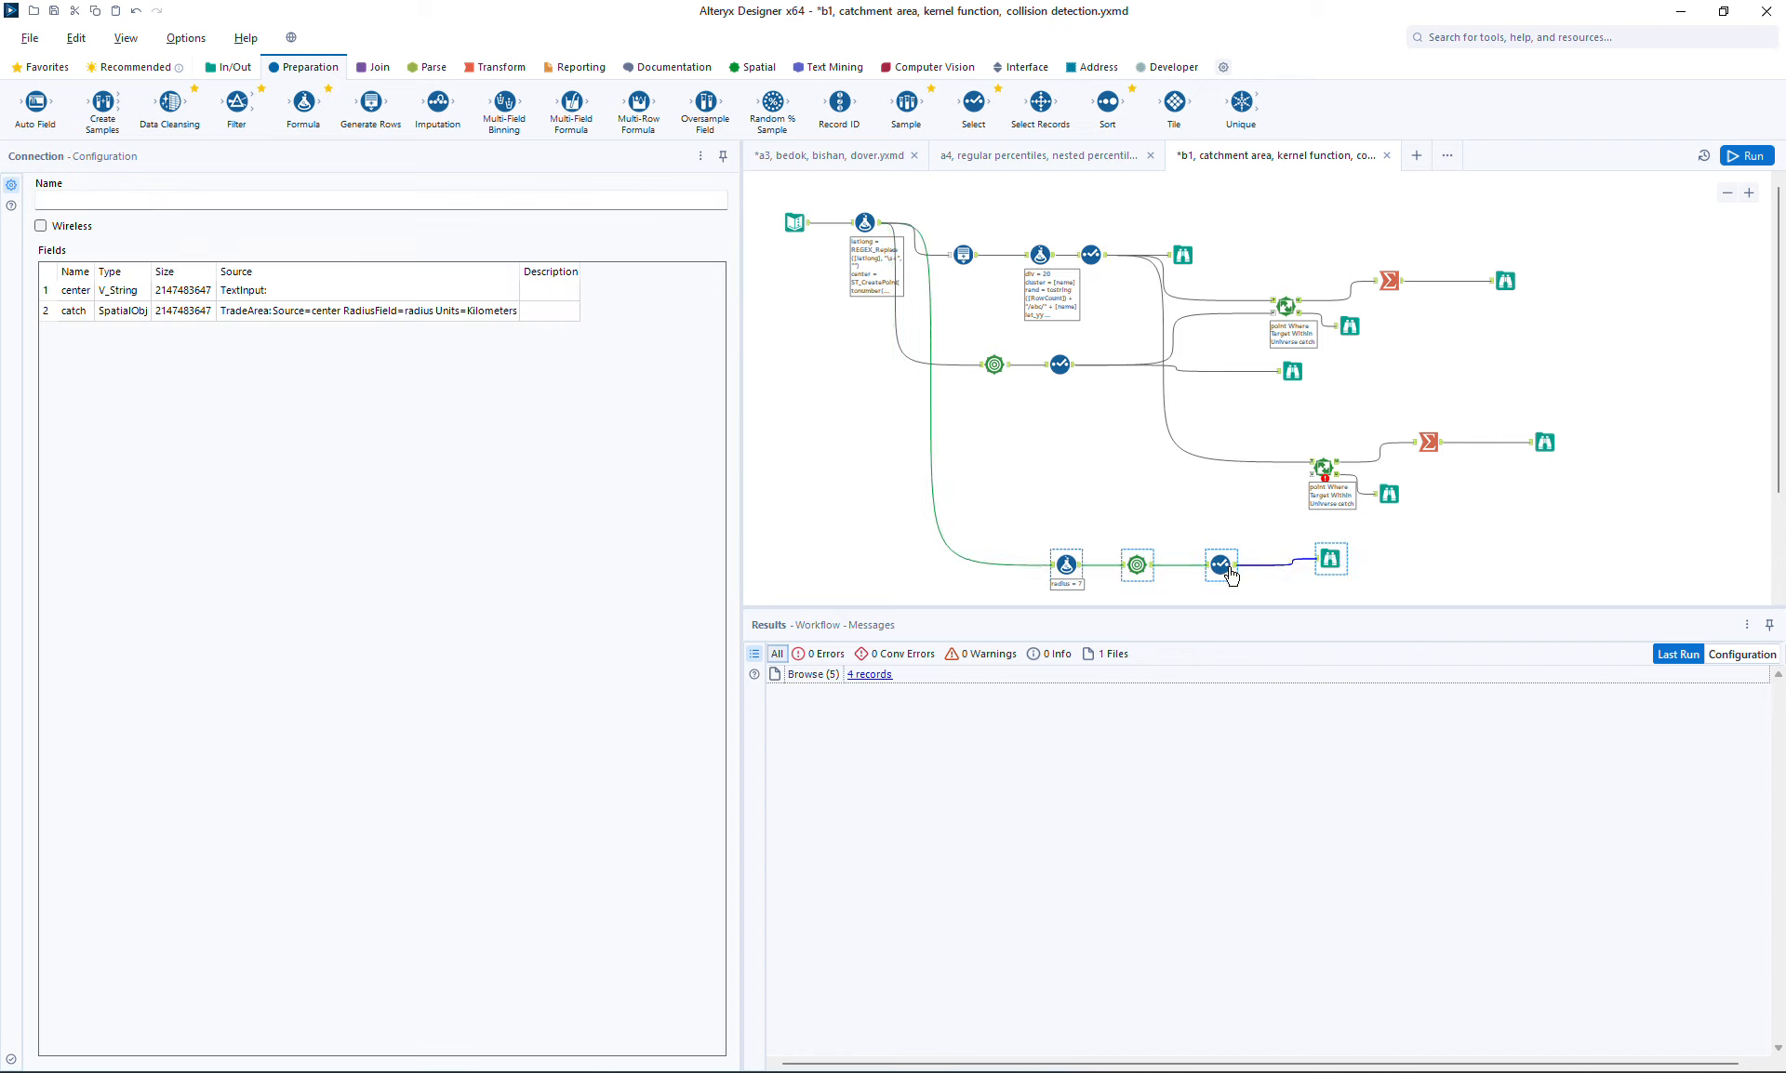
click(1228, 572)
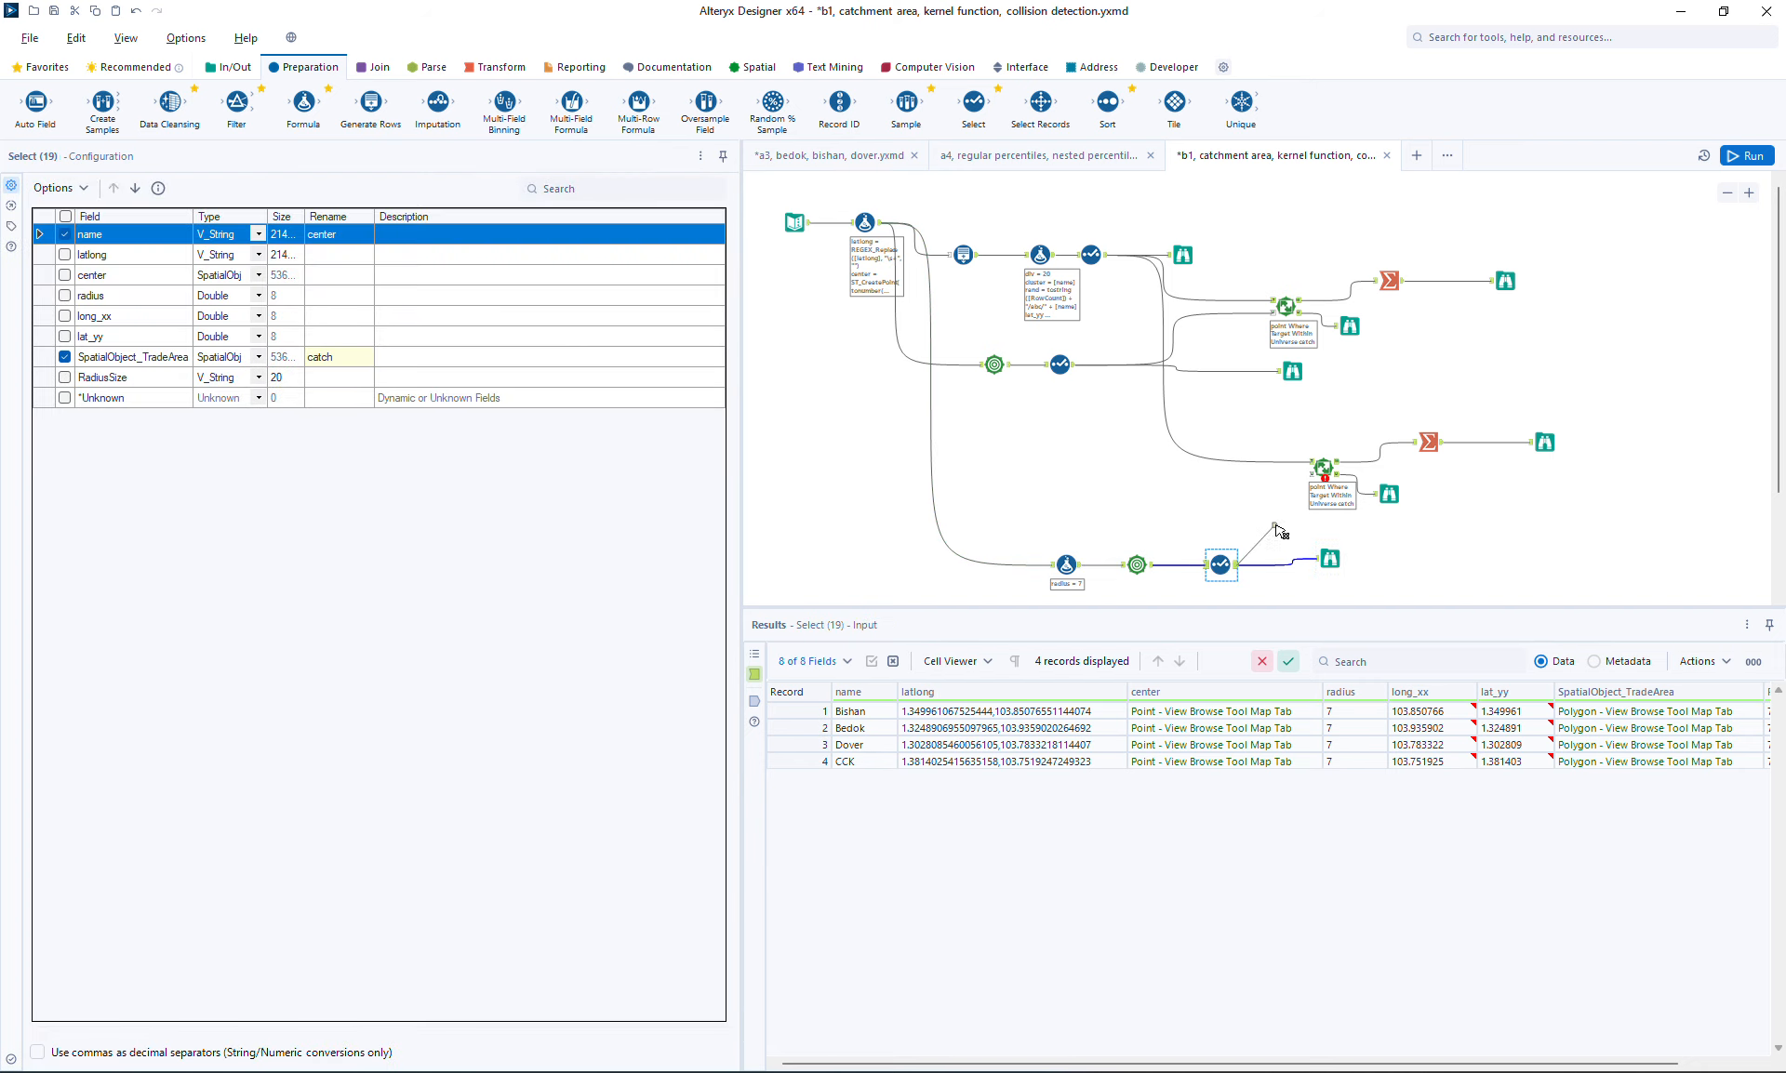
drag(1237, 565, 1321, 484)
click(1747, 156)
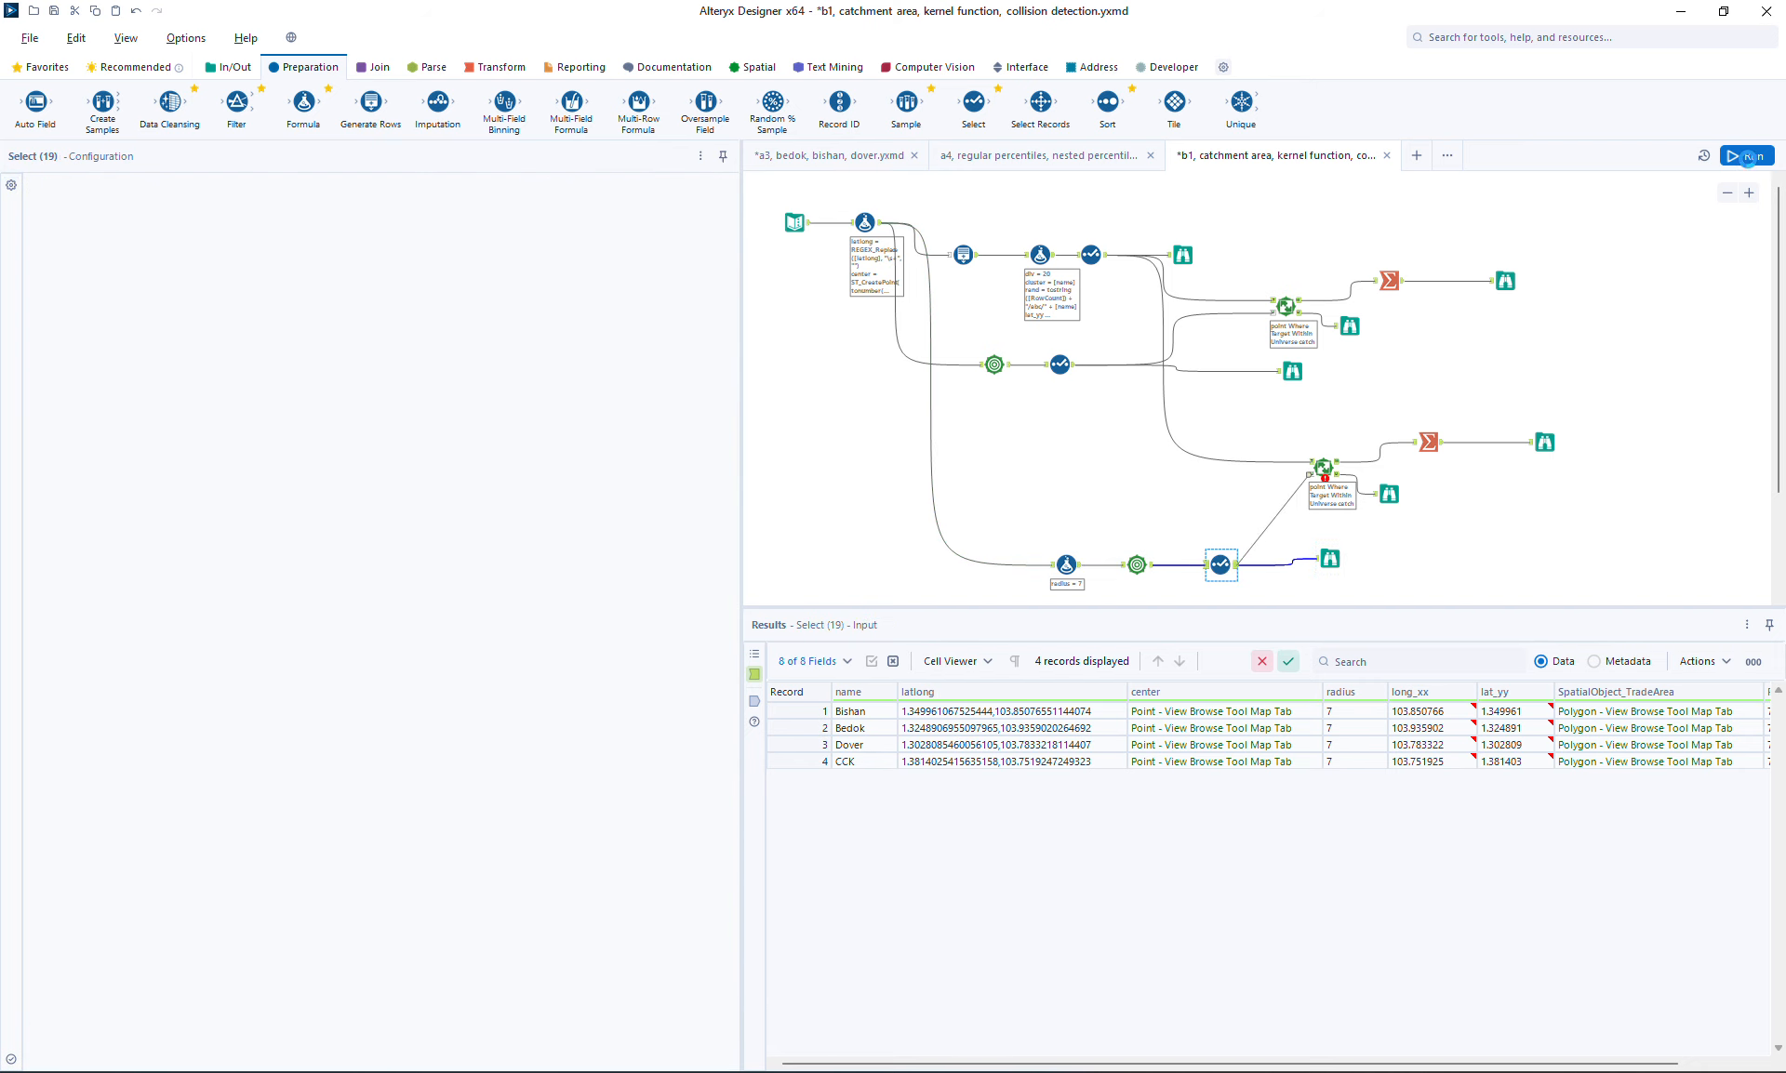
click(1749, 156)
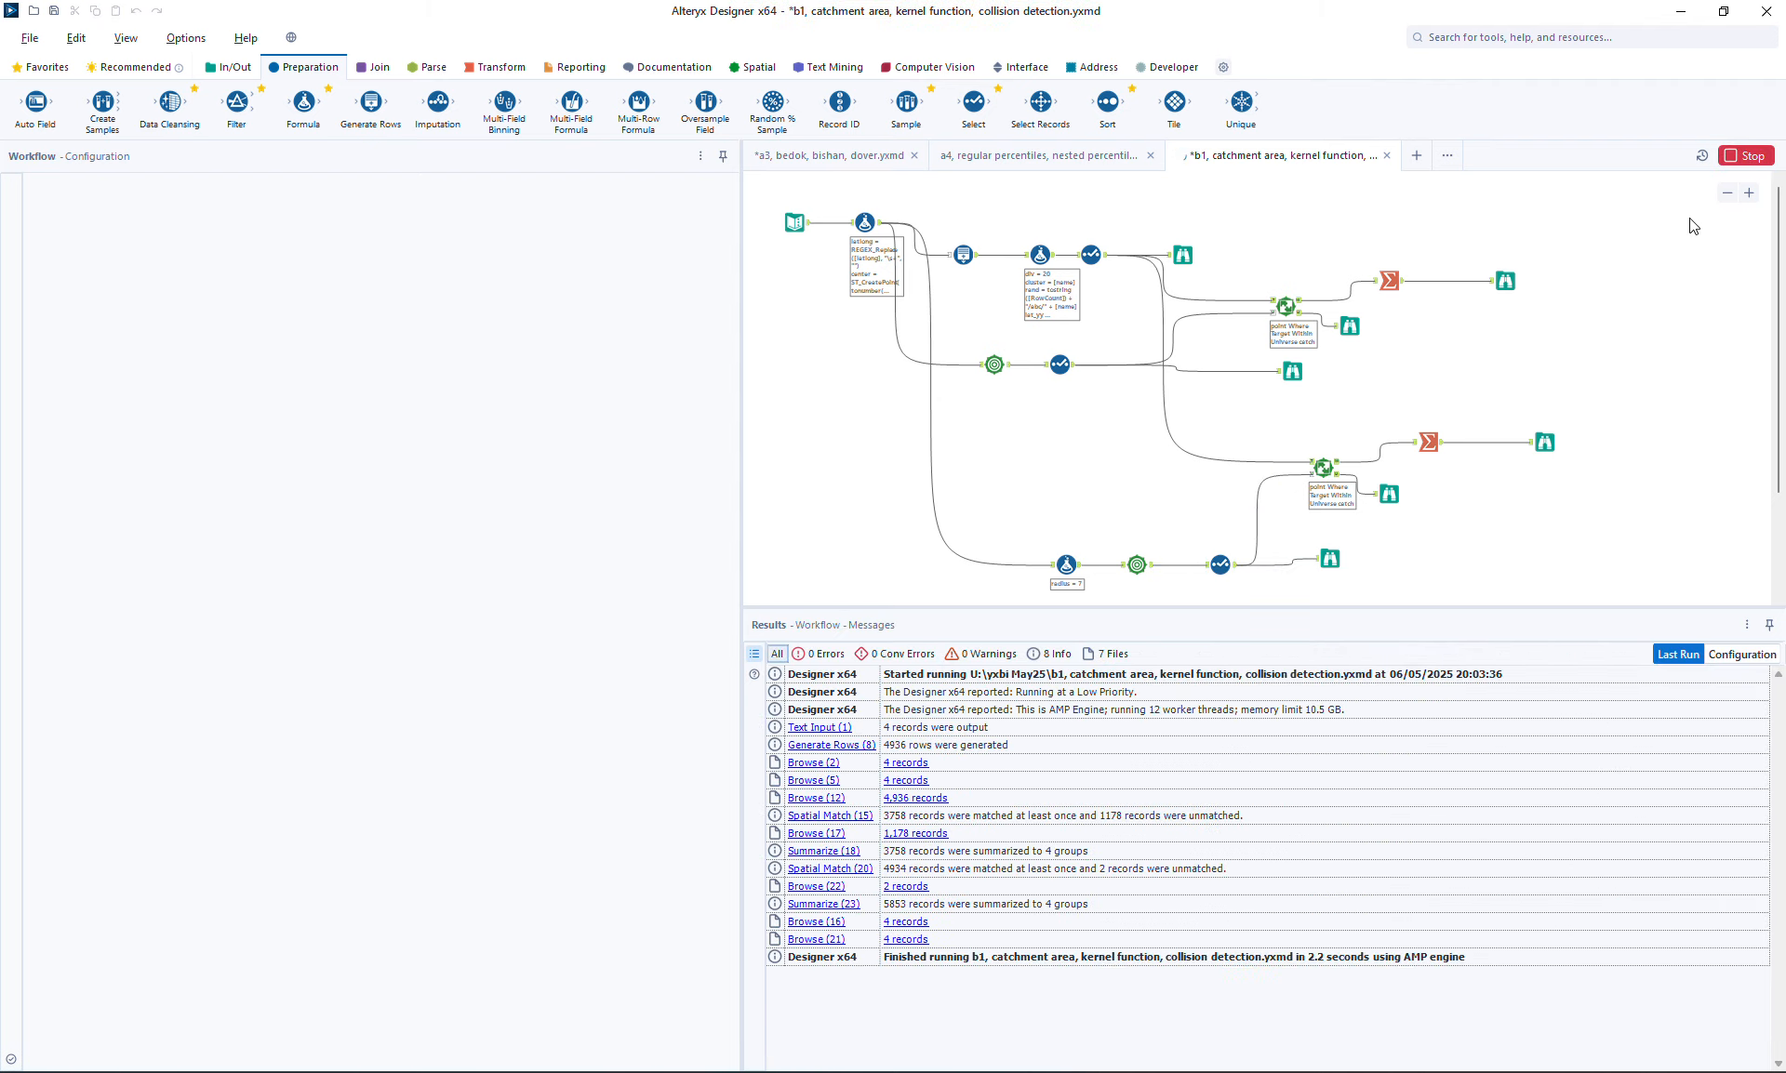
Review the new summary, unmatched, catchment and original summary outputs, then save the workflow
click(1544, 442)
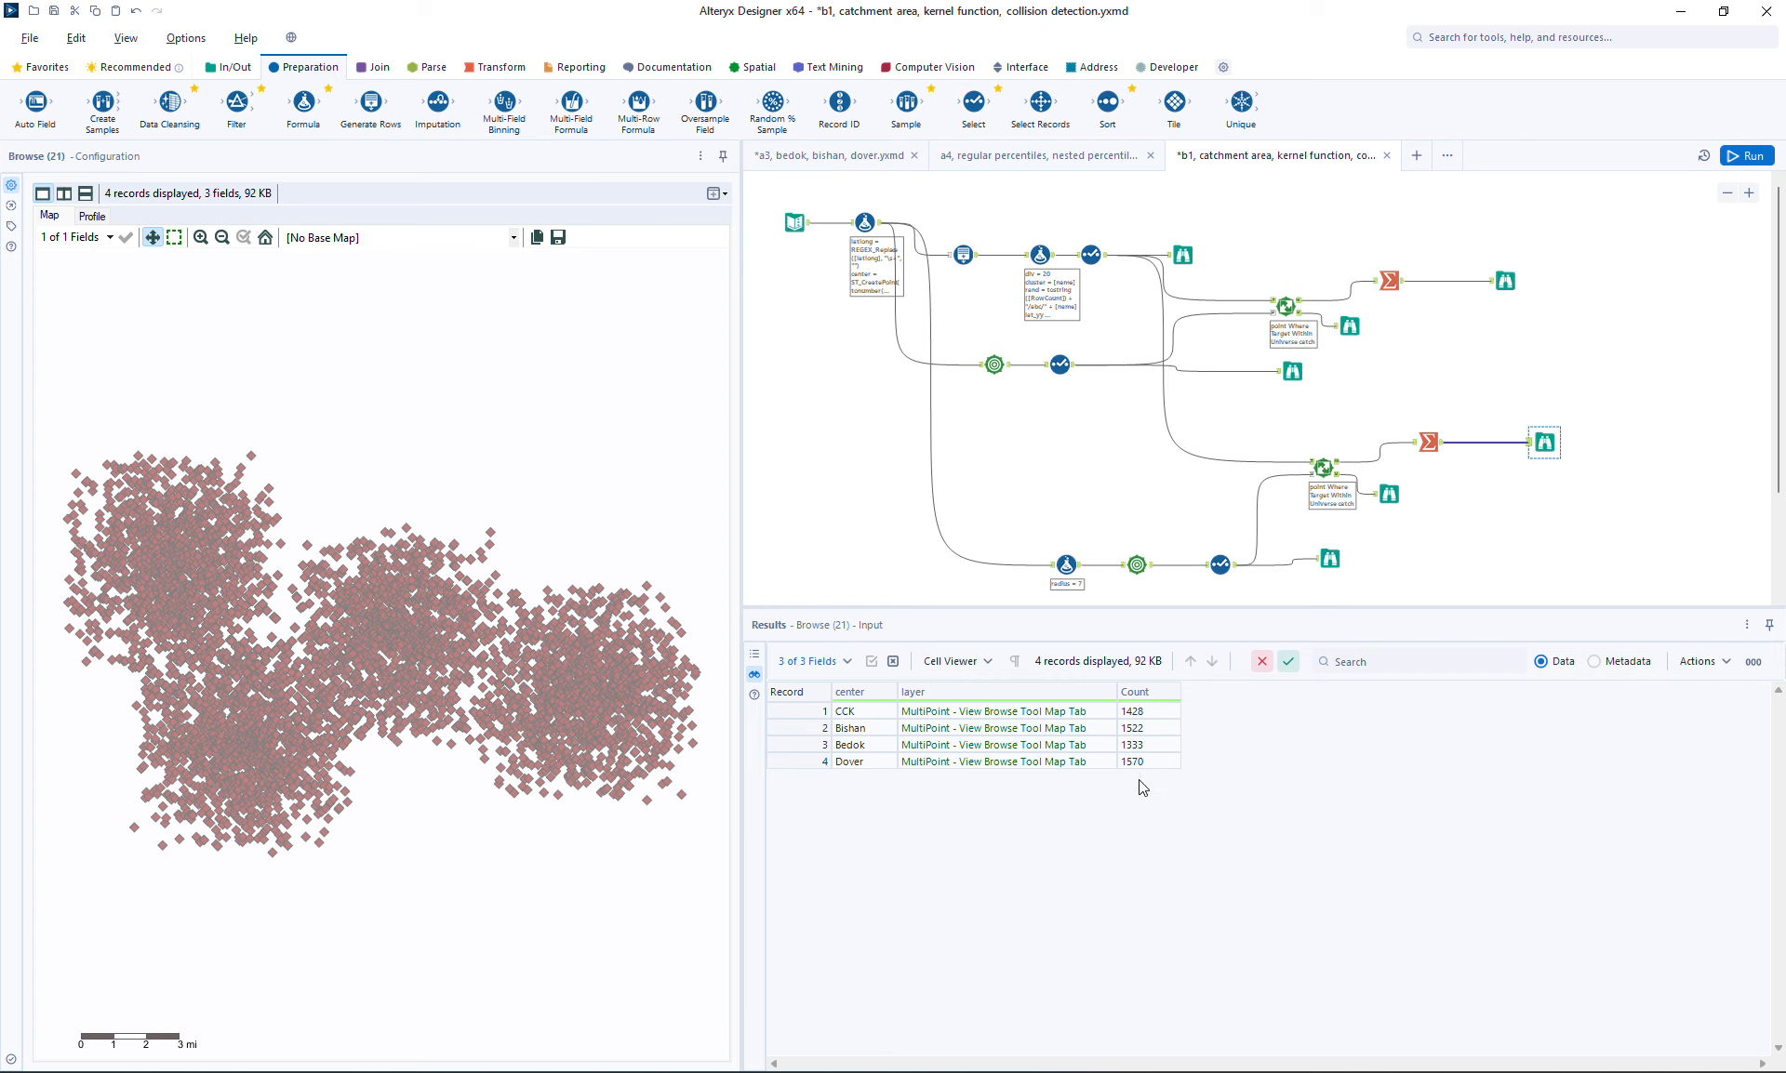
click(1389, 495)
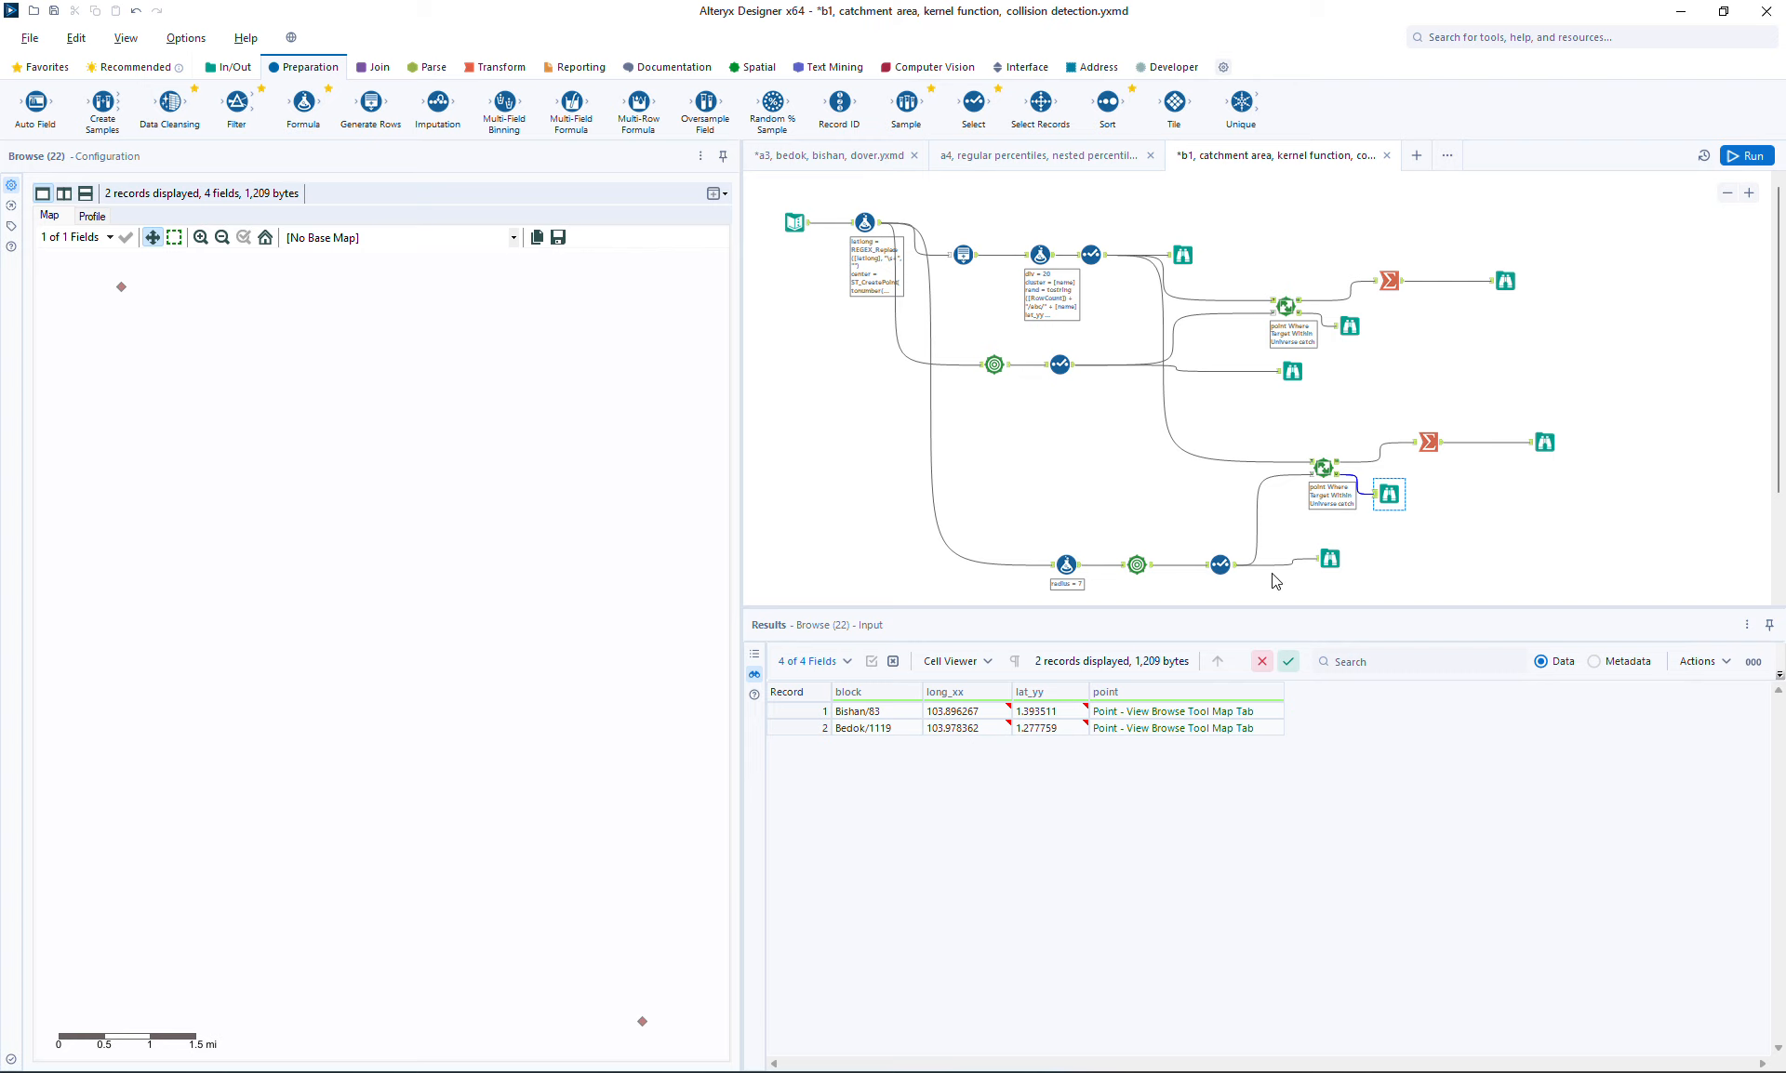
click(1331, 562)
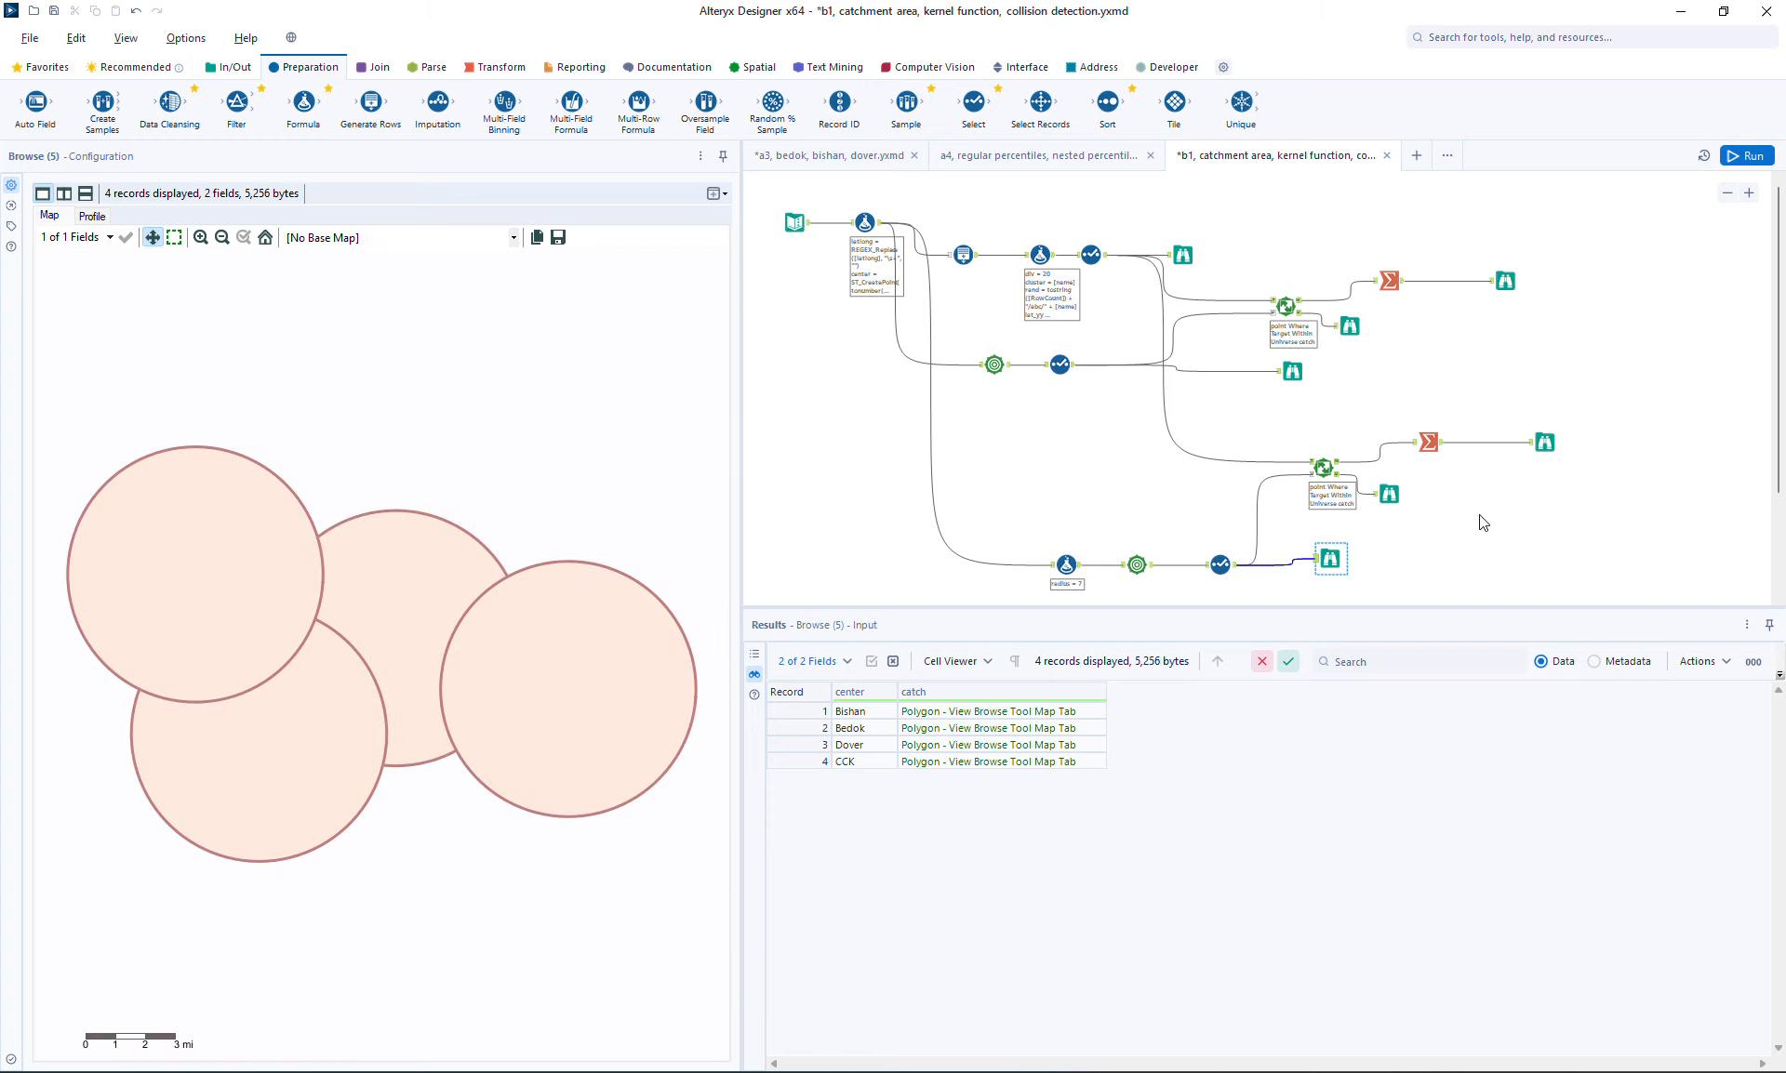
click(1390, 494)
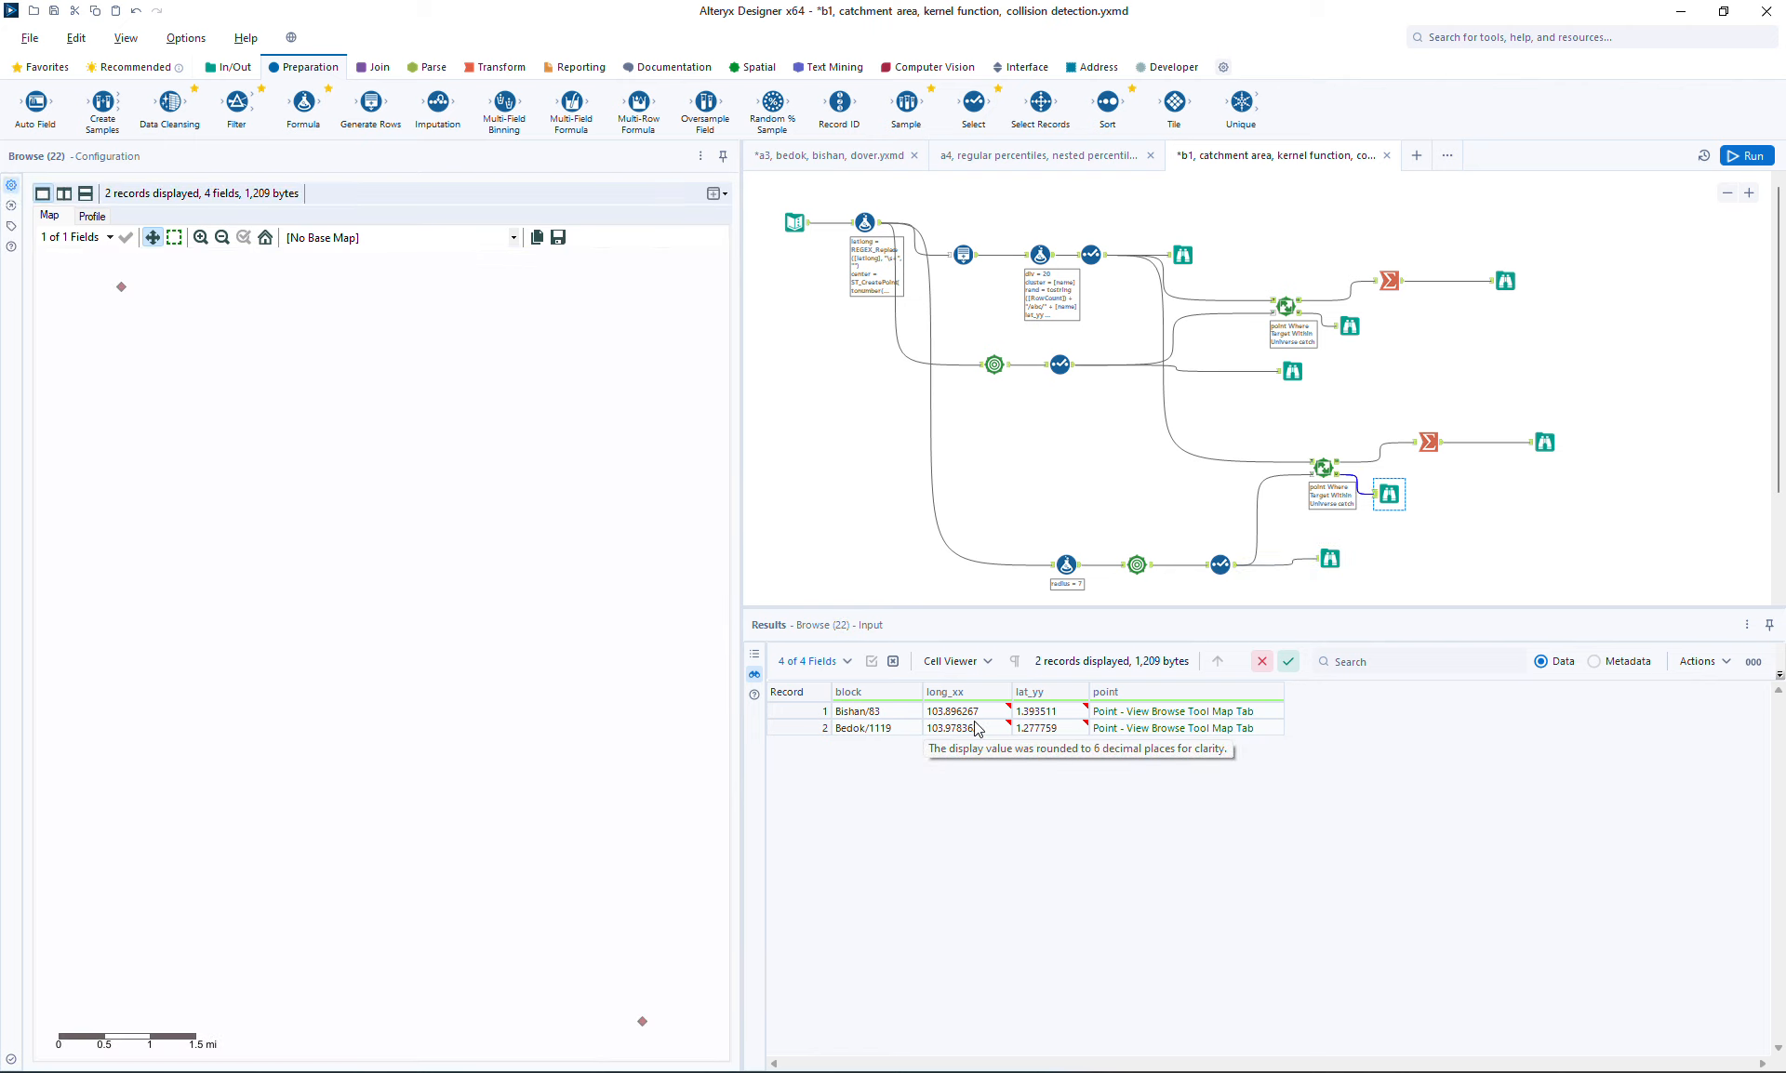
click(1544, 445)
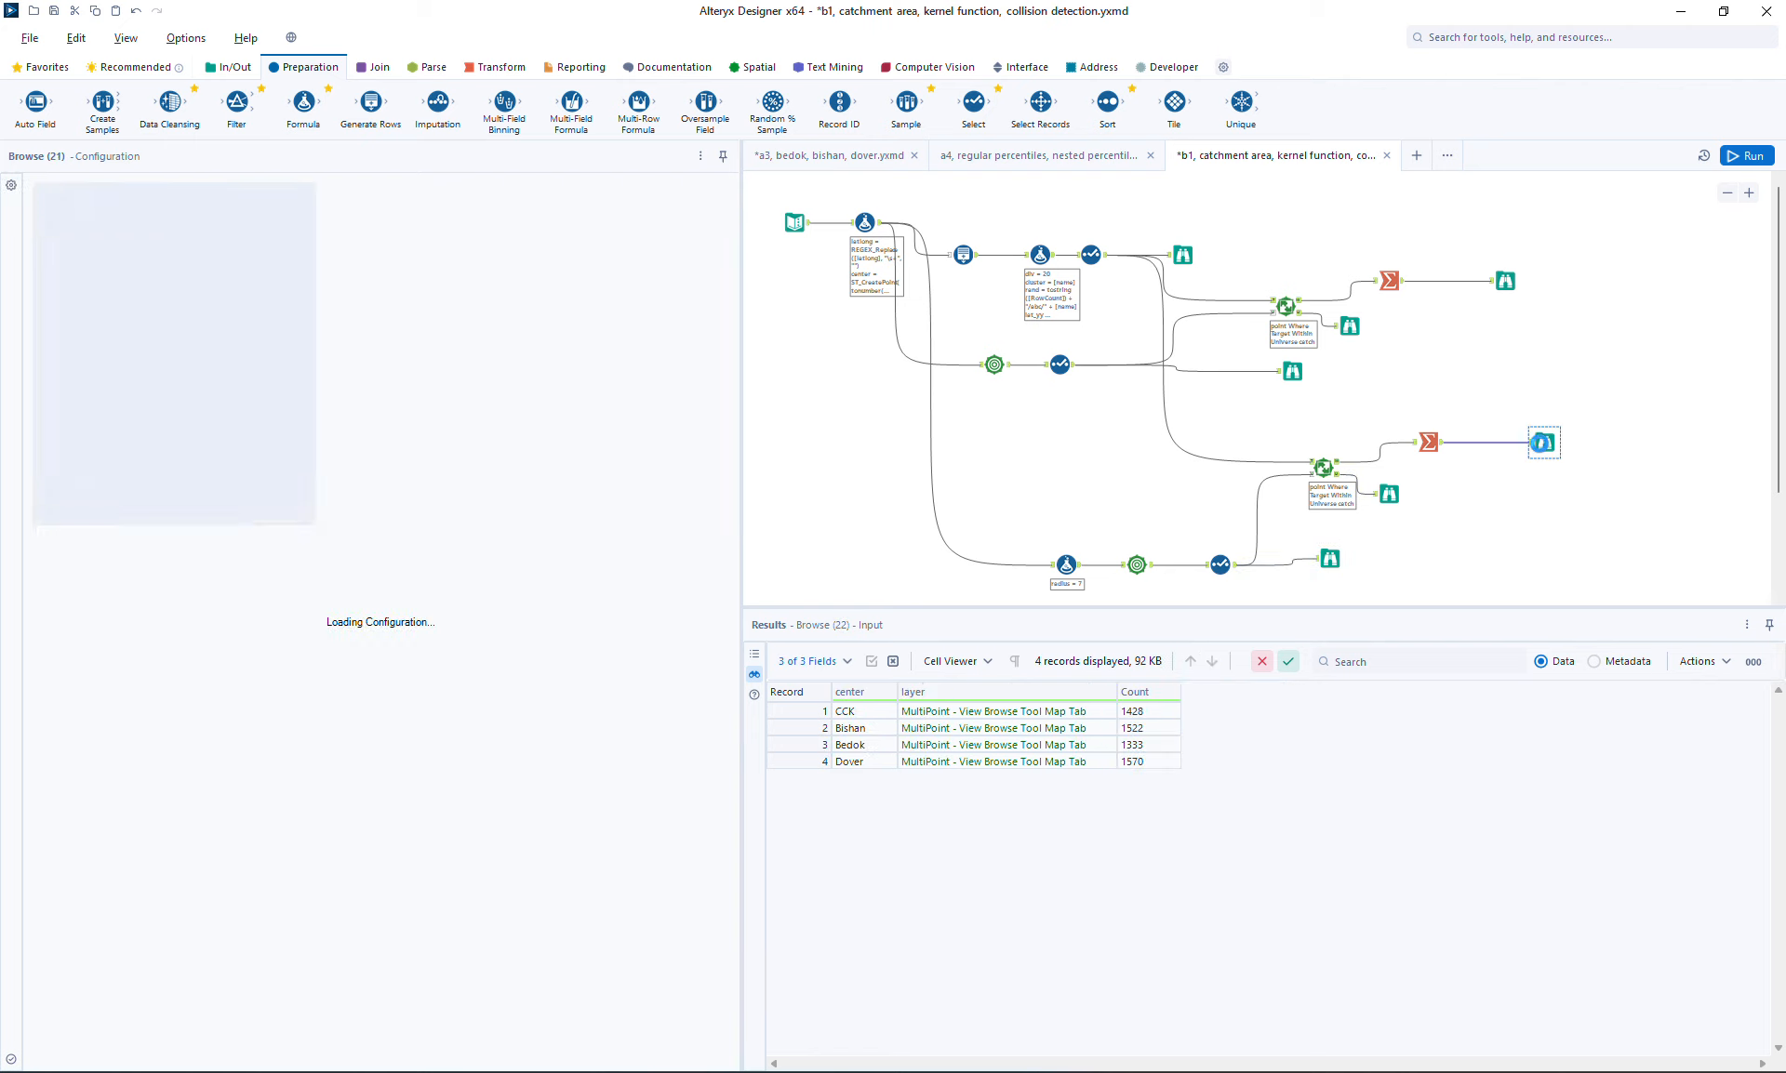
click(1506, 281)
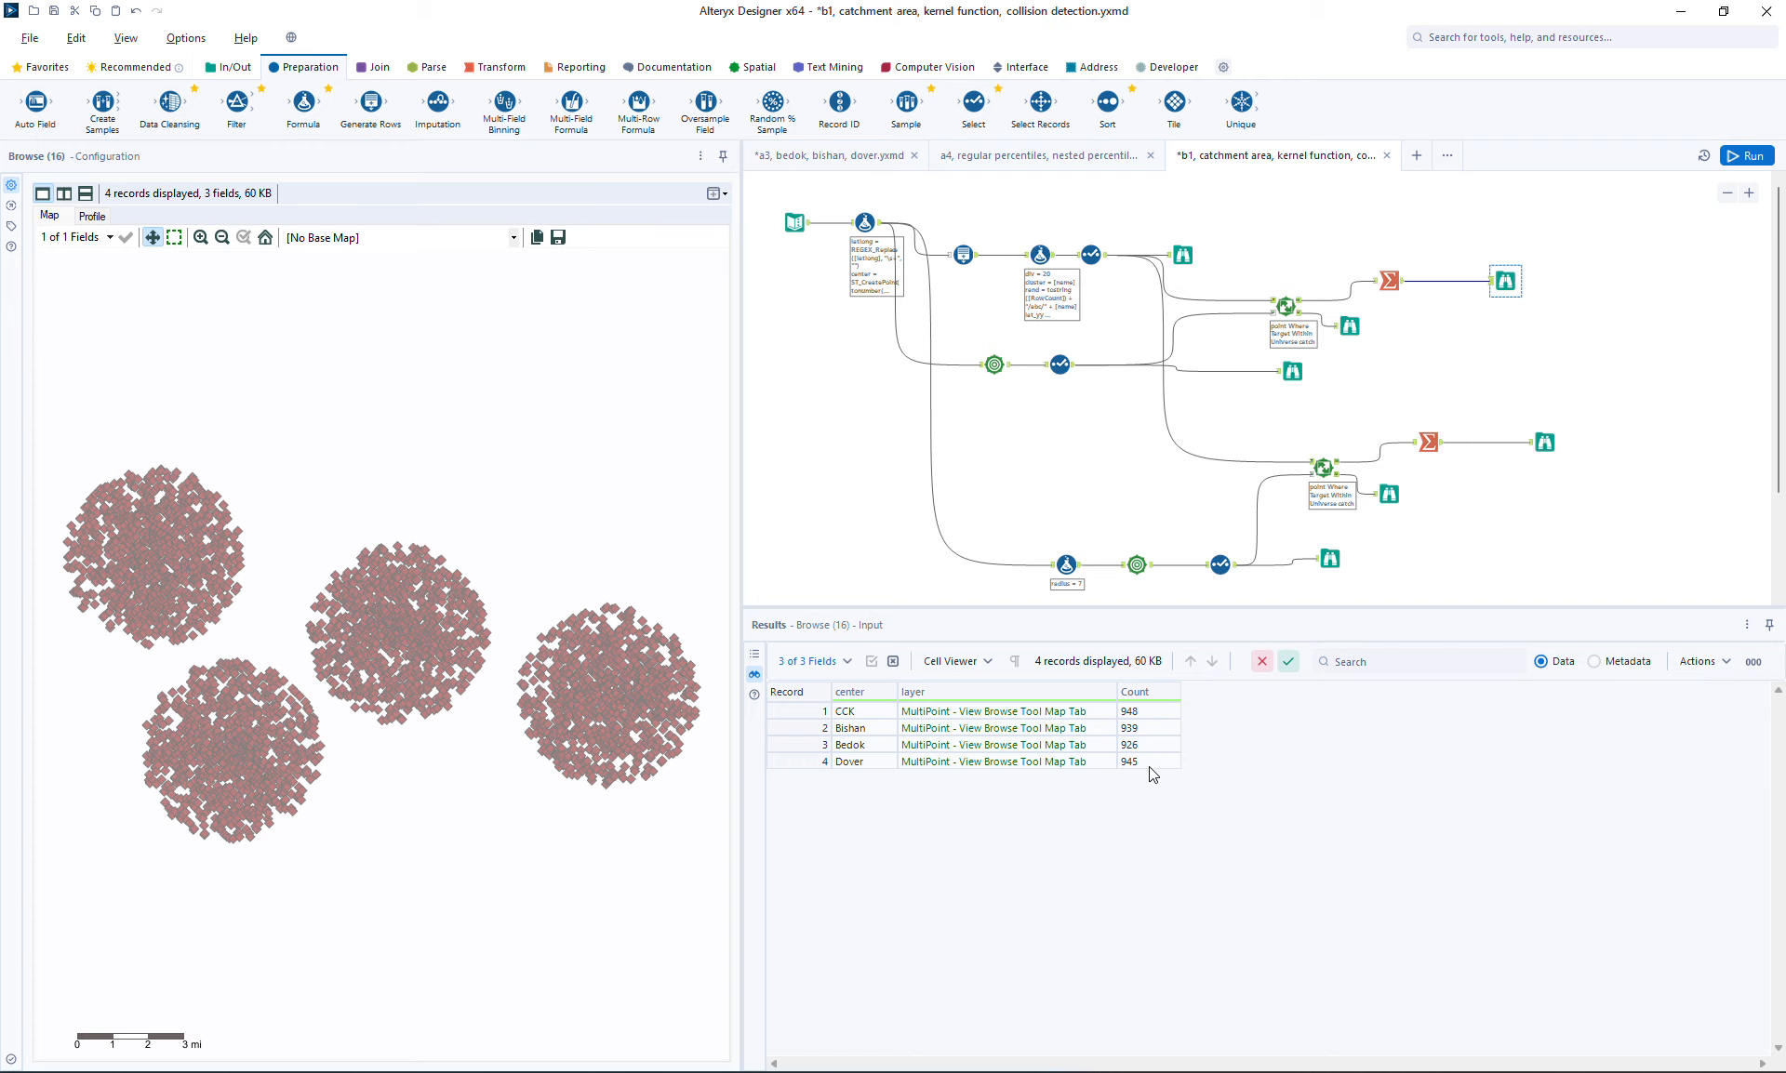
click(1544, 442)
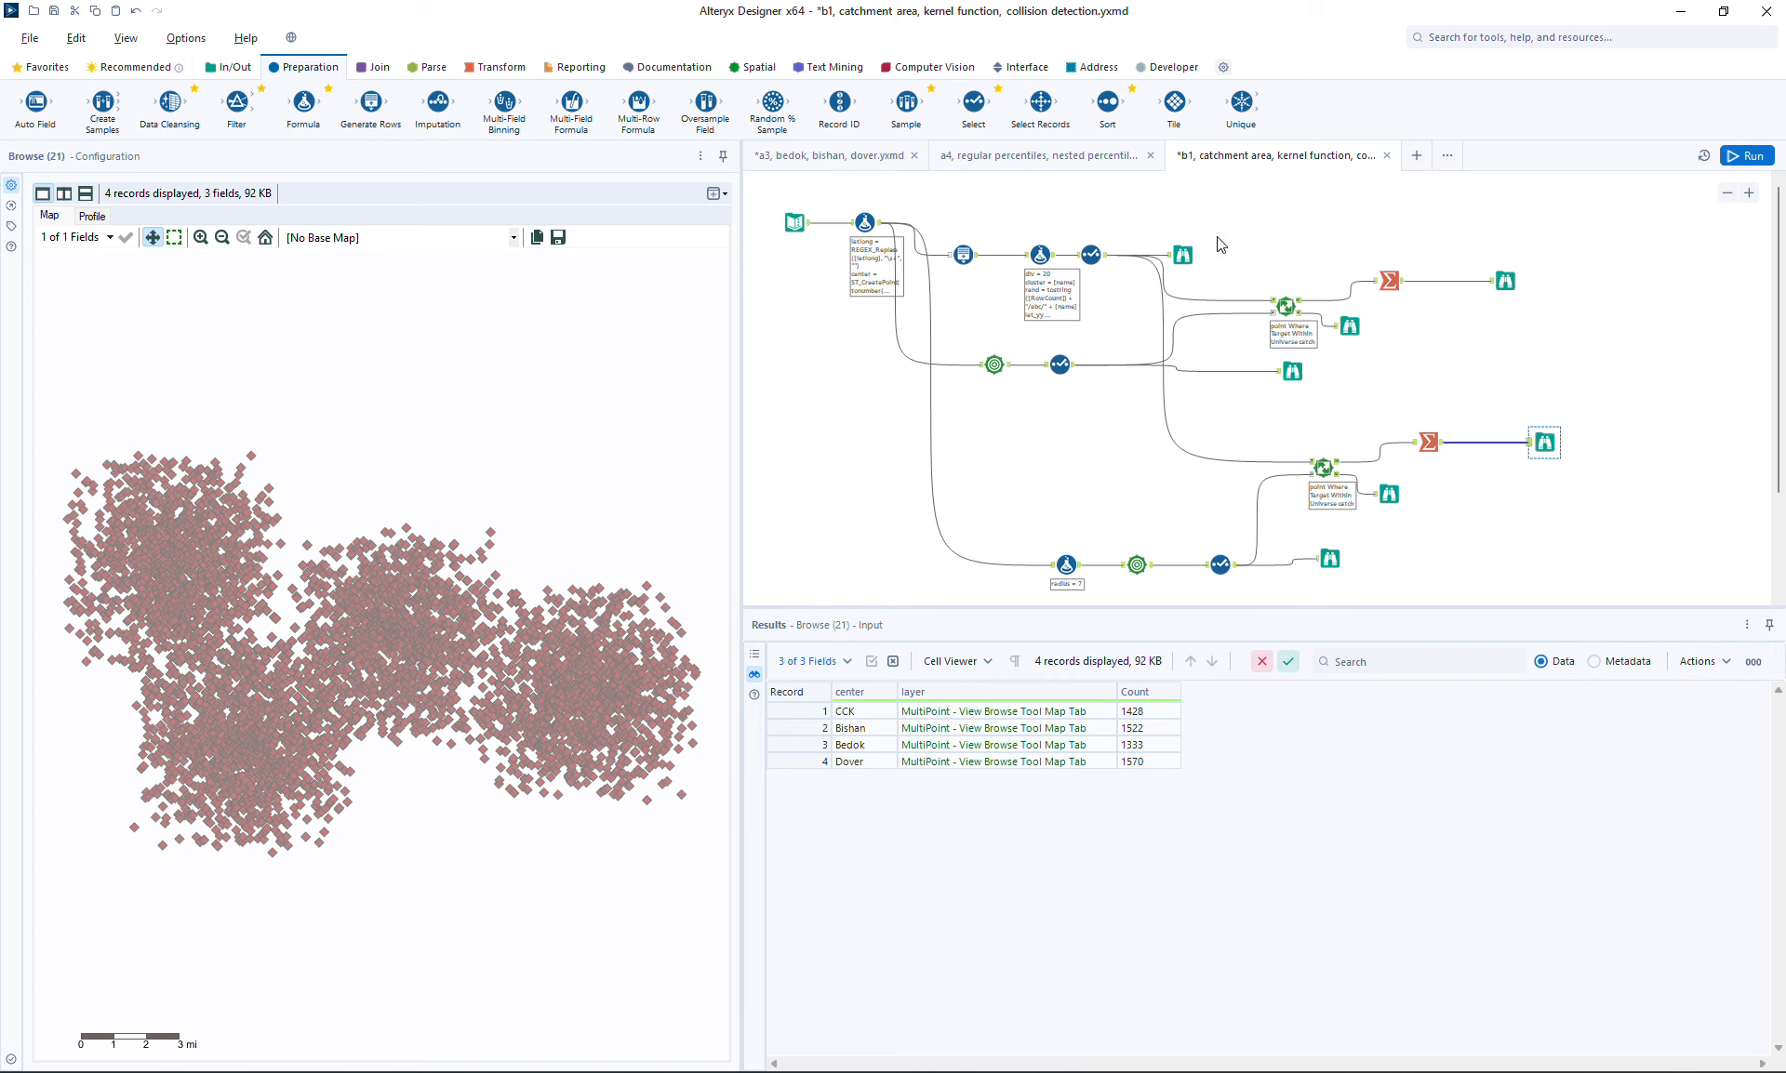
key(ctrl+s)
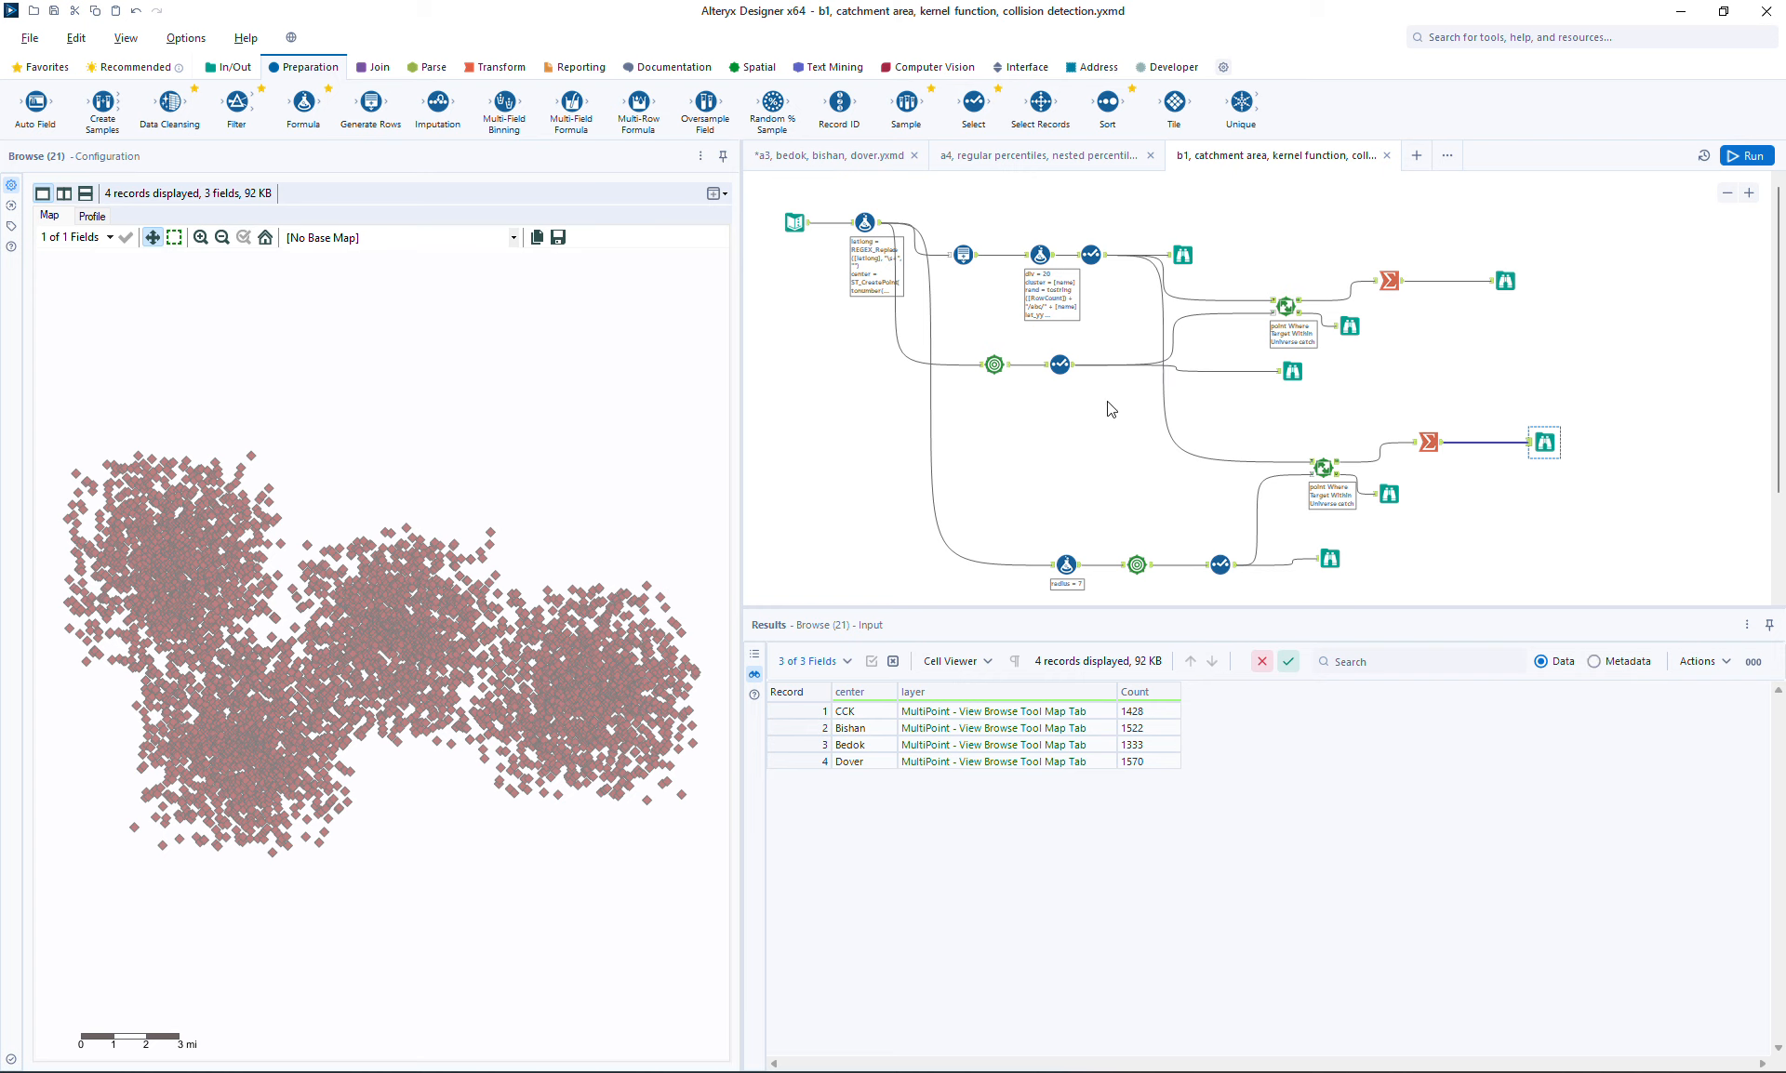
Rearrange the canvas, moving the input and formula tools down and the catchment browse tool to the left
click(1292, 371)
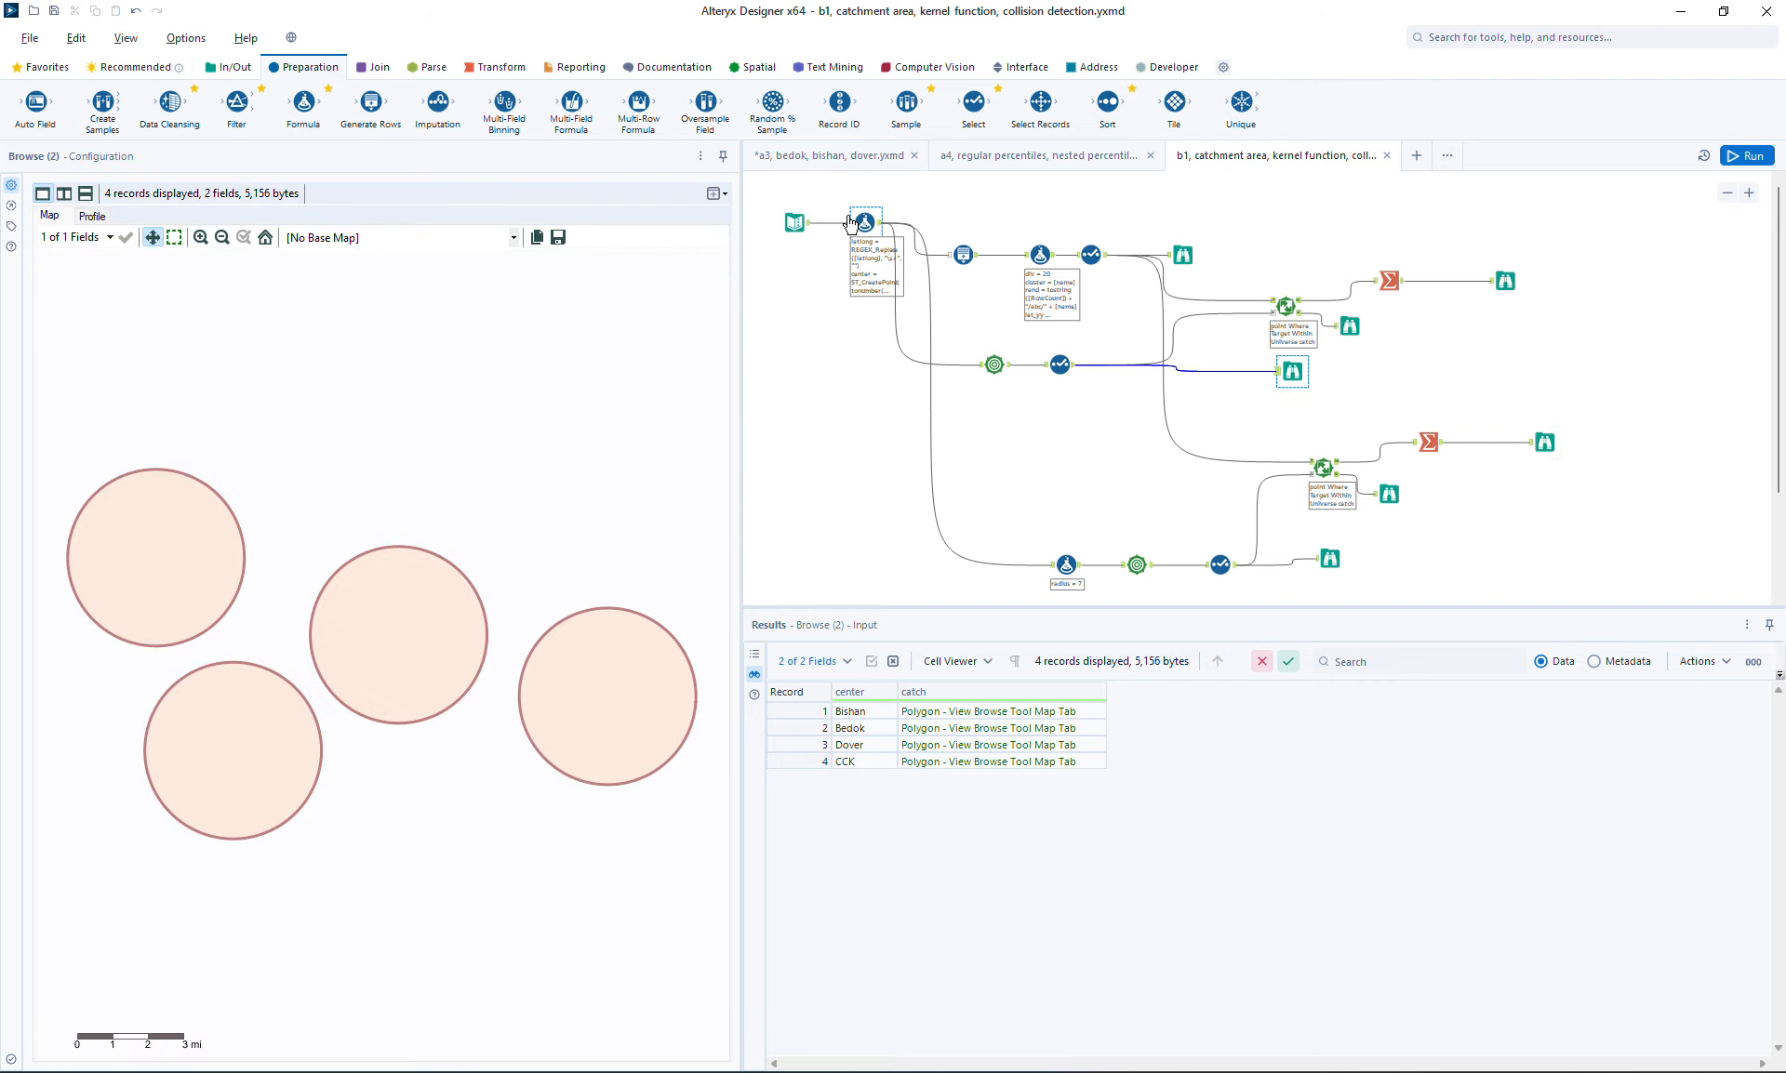
drag(778, 204, 870, 300)
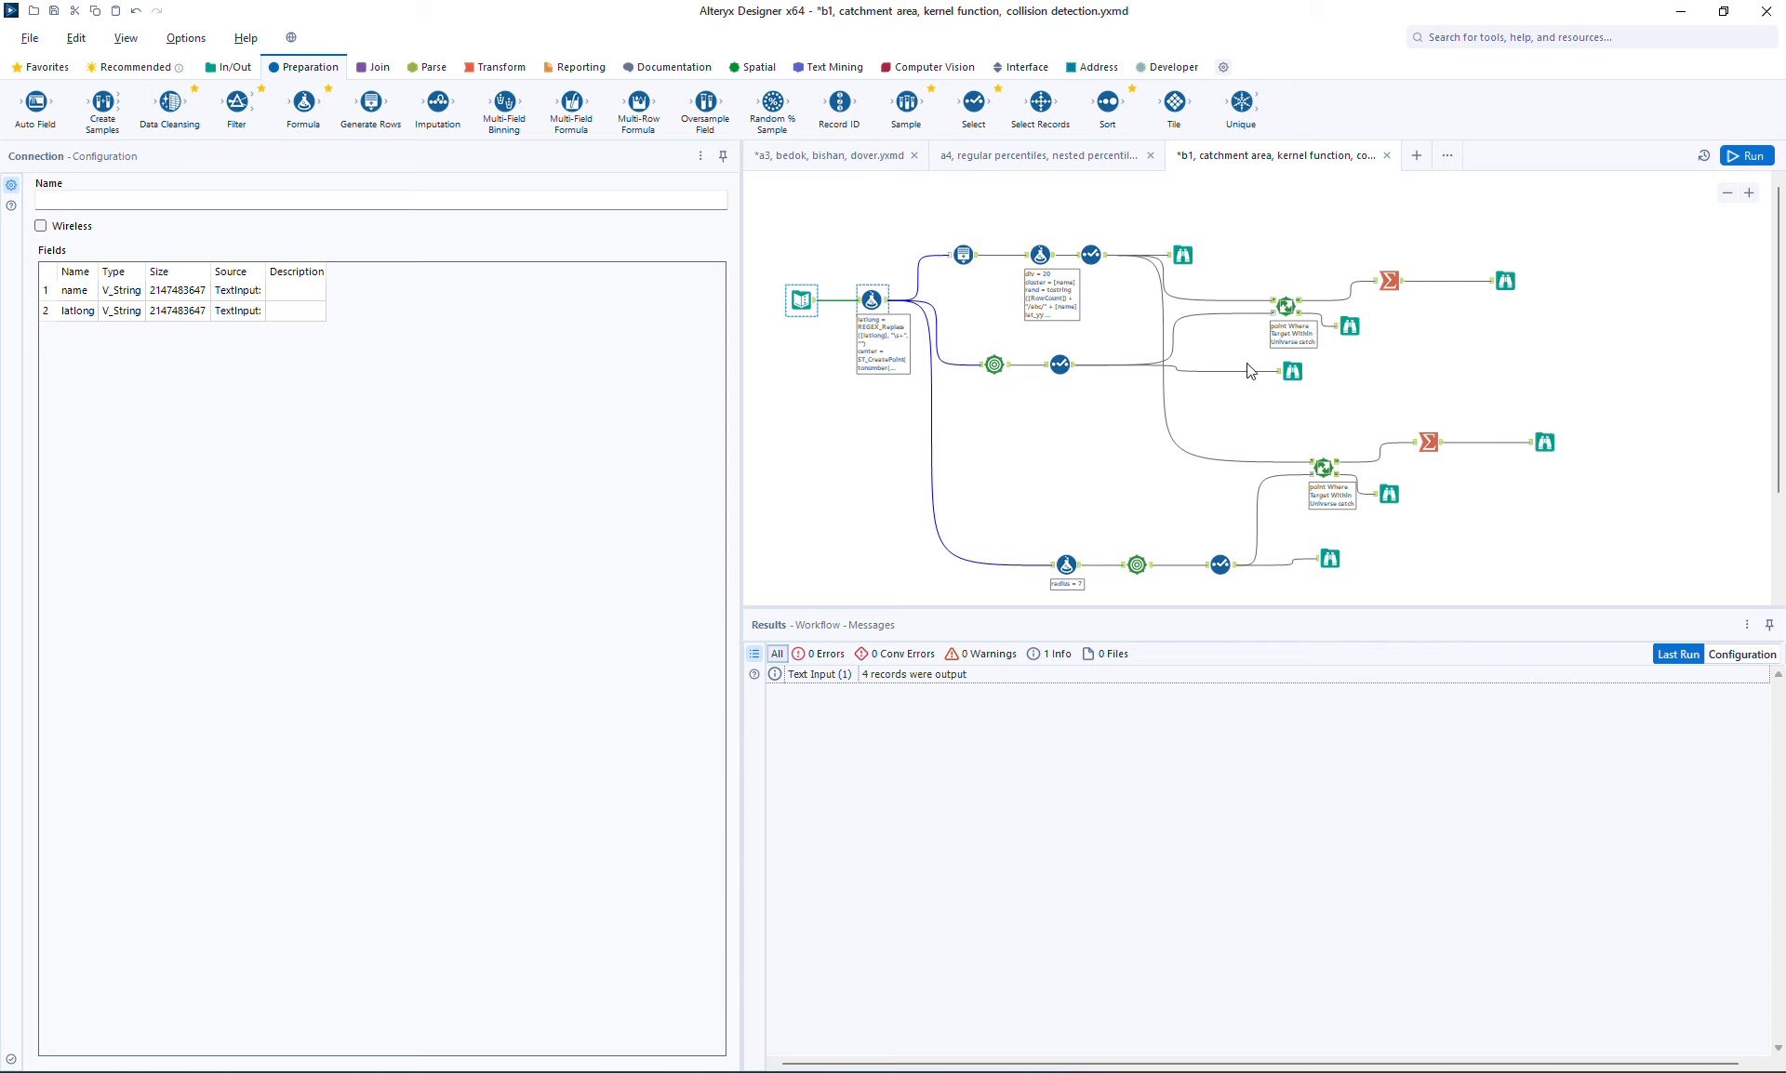
drag(1296, 370, 1195, 363)
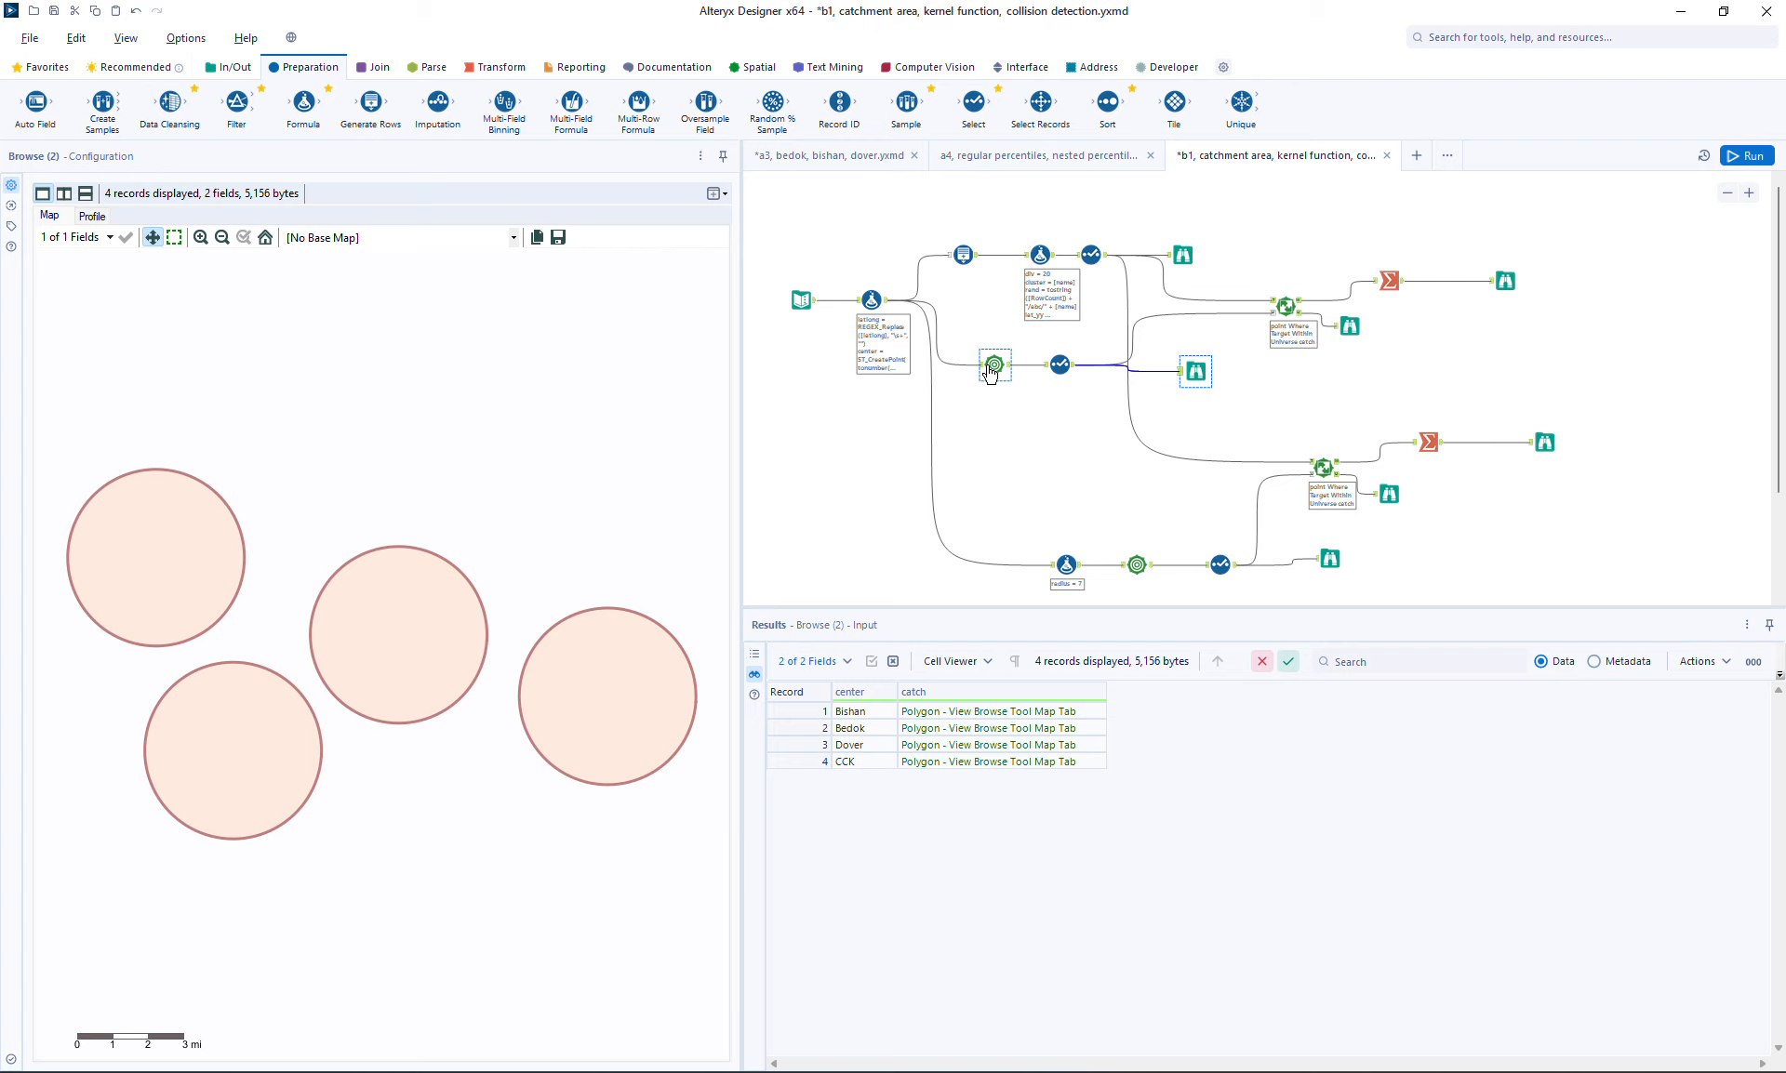
Inspect the trade area browse, the radius formula and the summary output, then save the workflow
click(1328, 558)
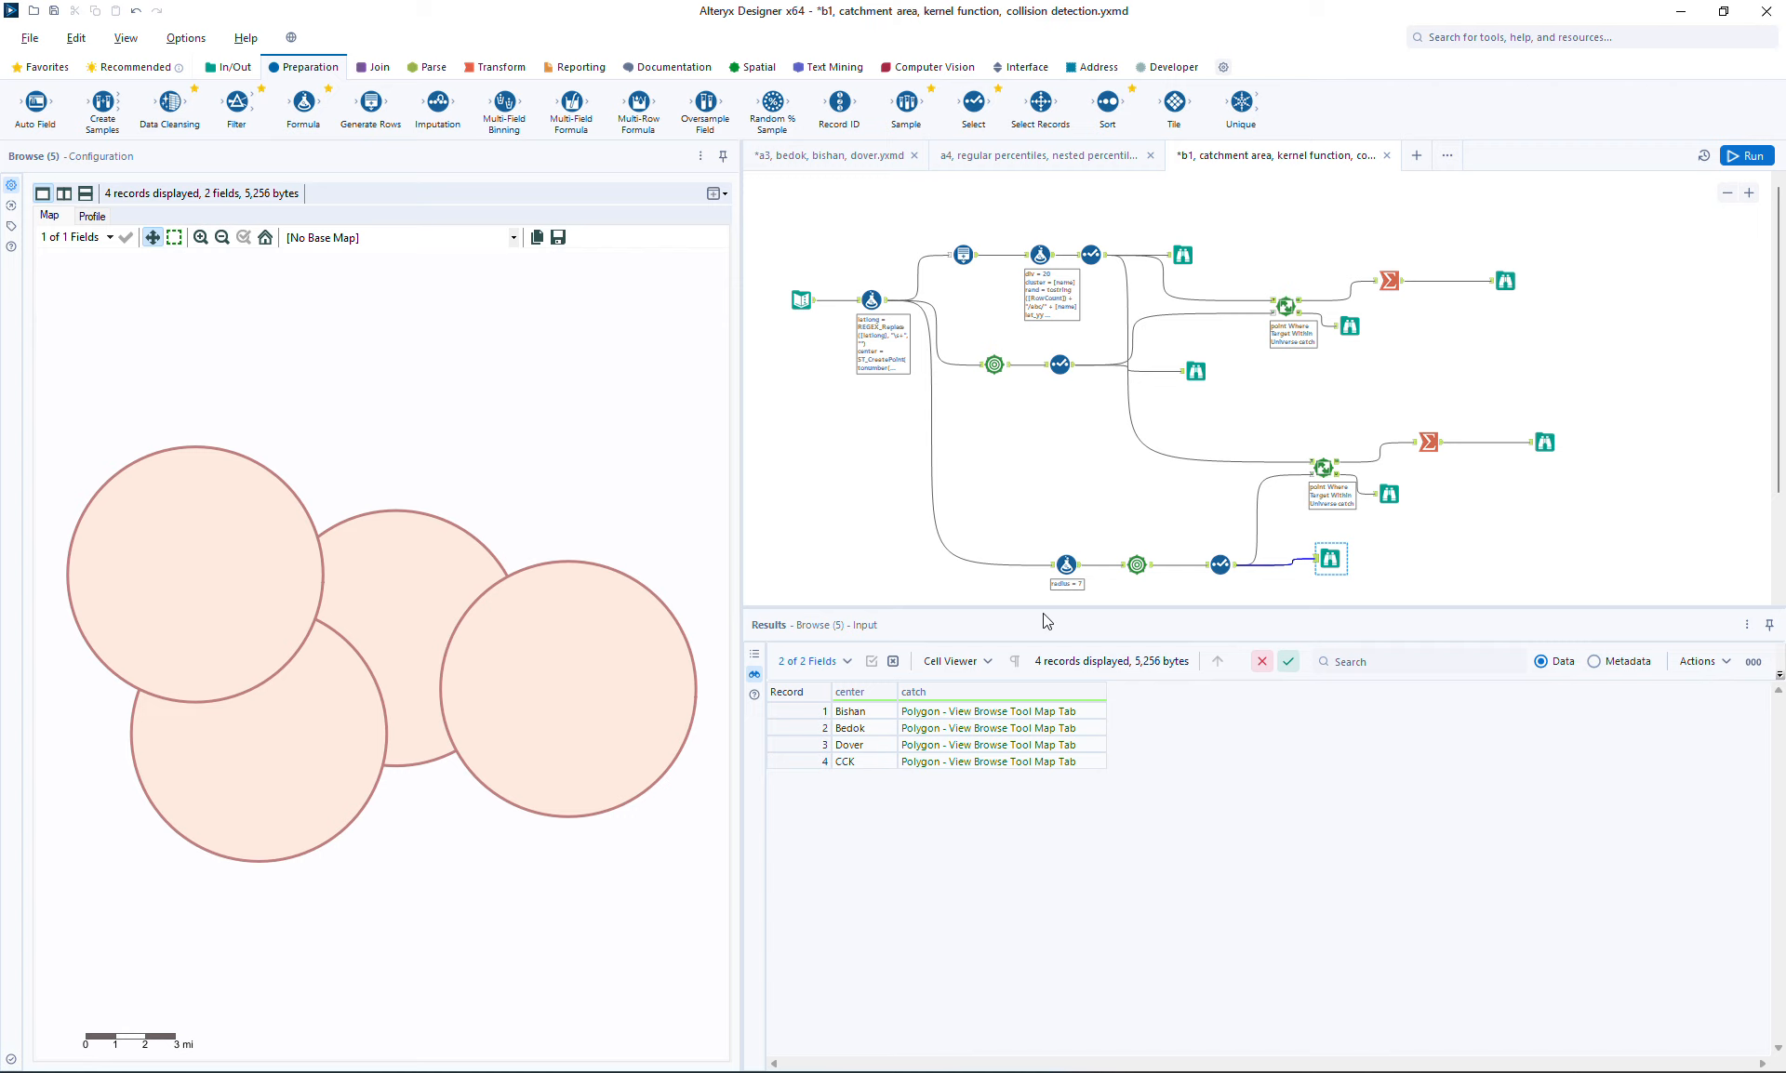
click(1066, 564)
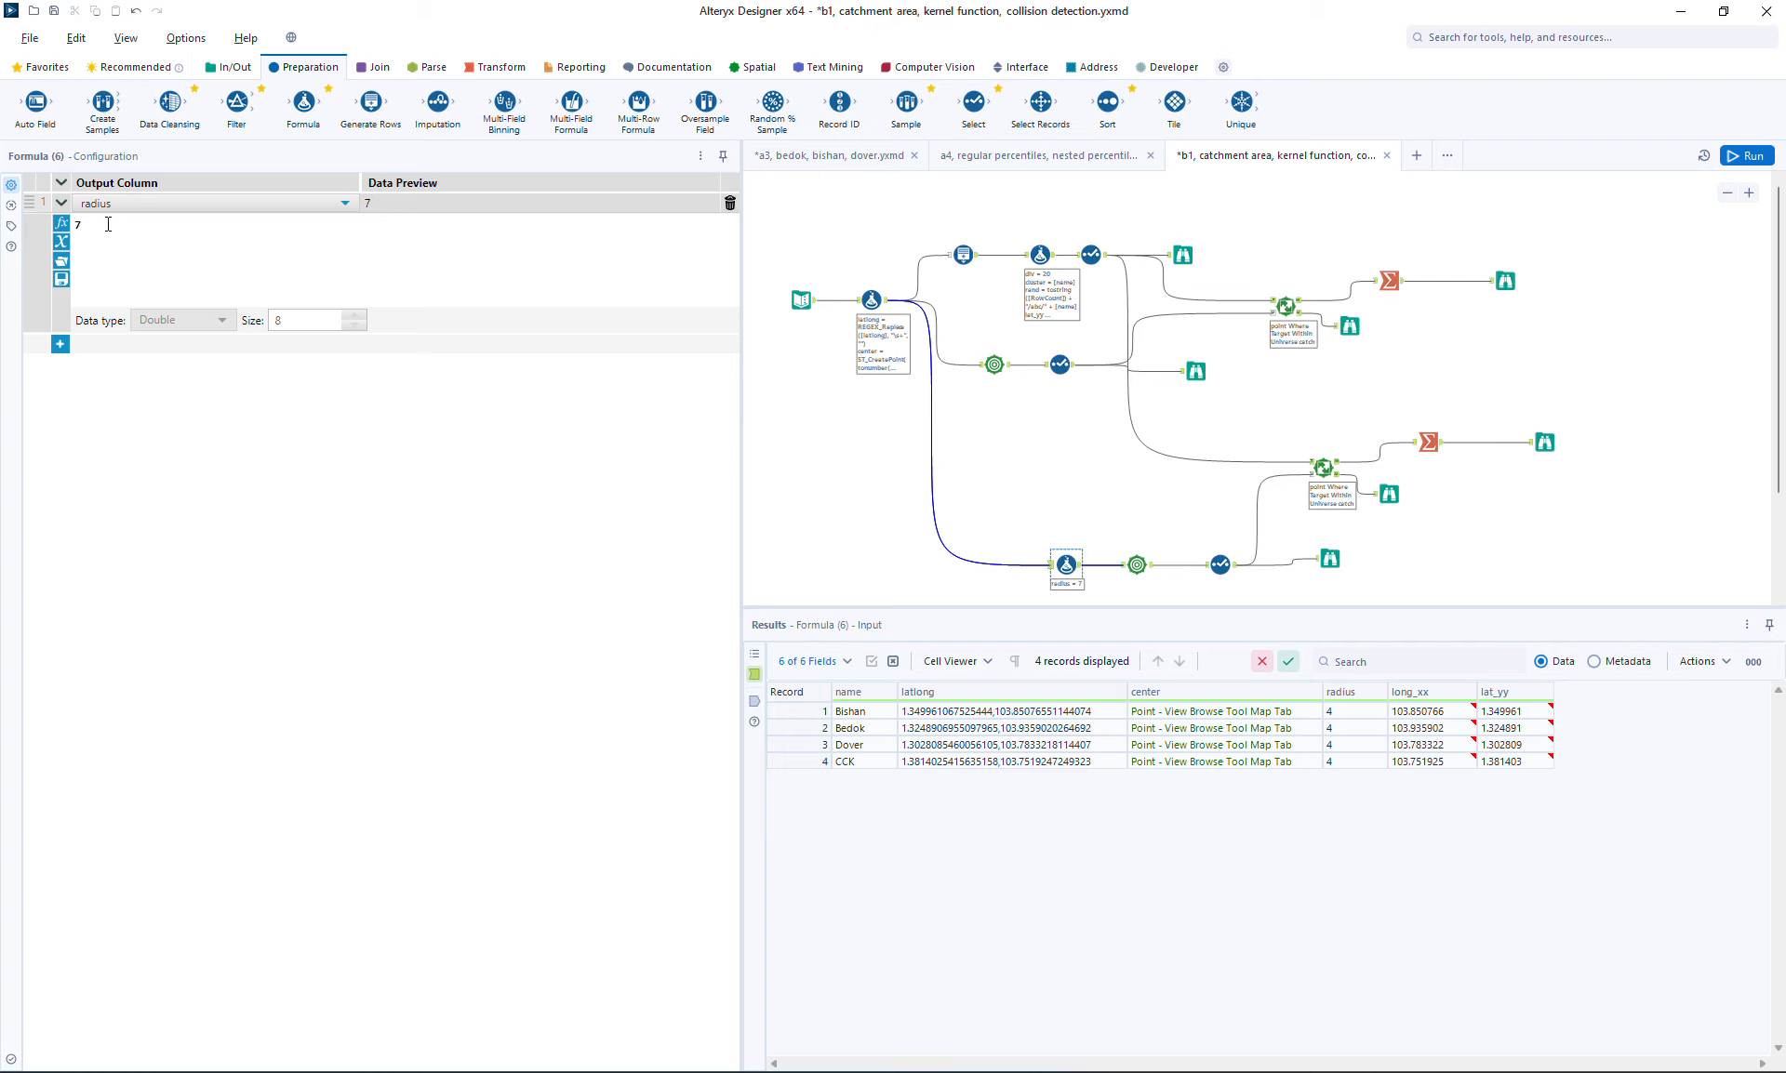
click(1552, 435)
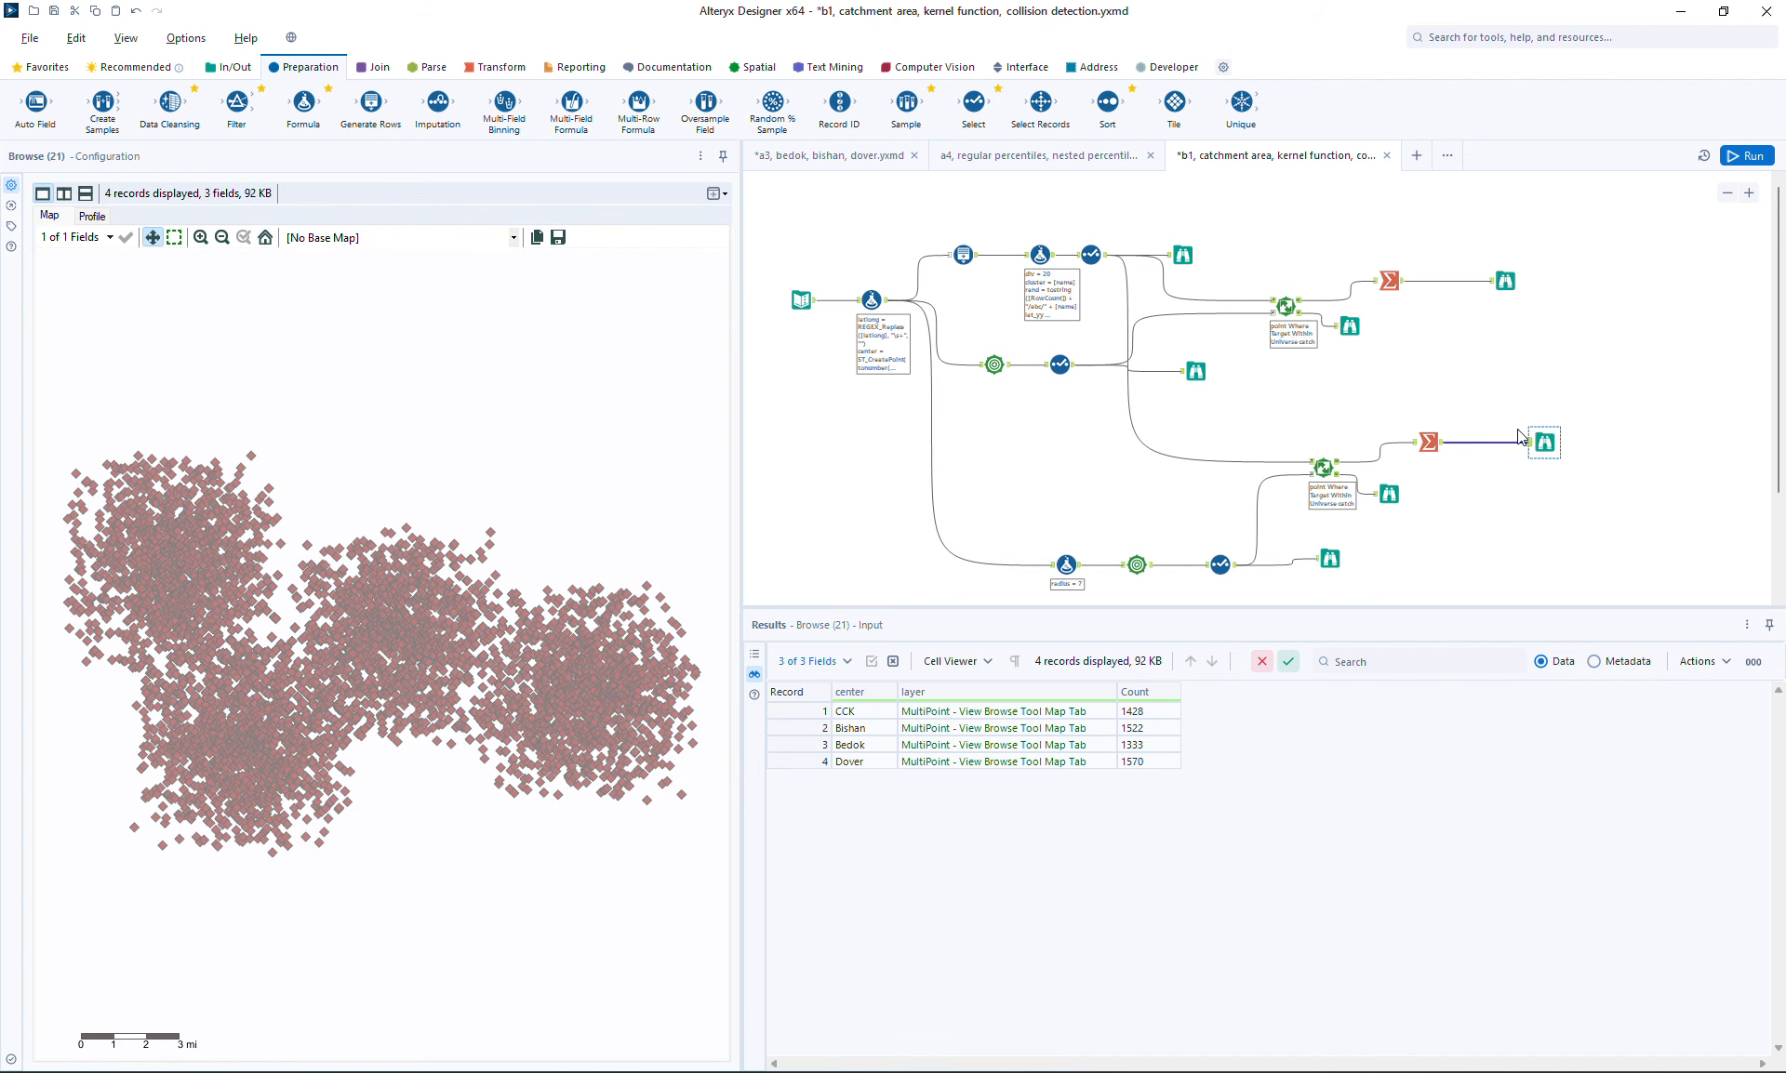
key(ctrl+s)
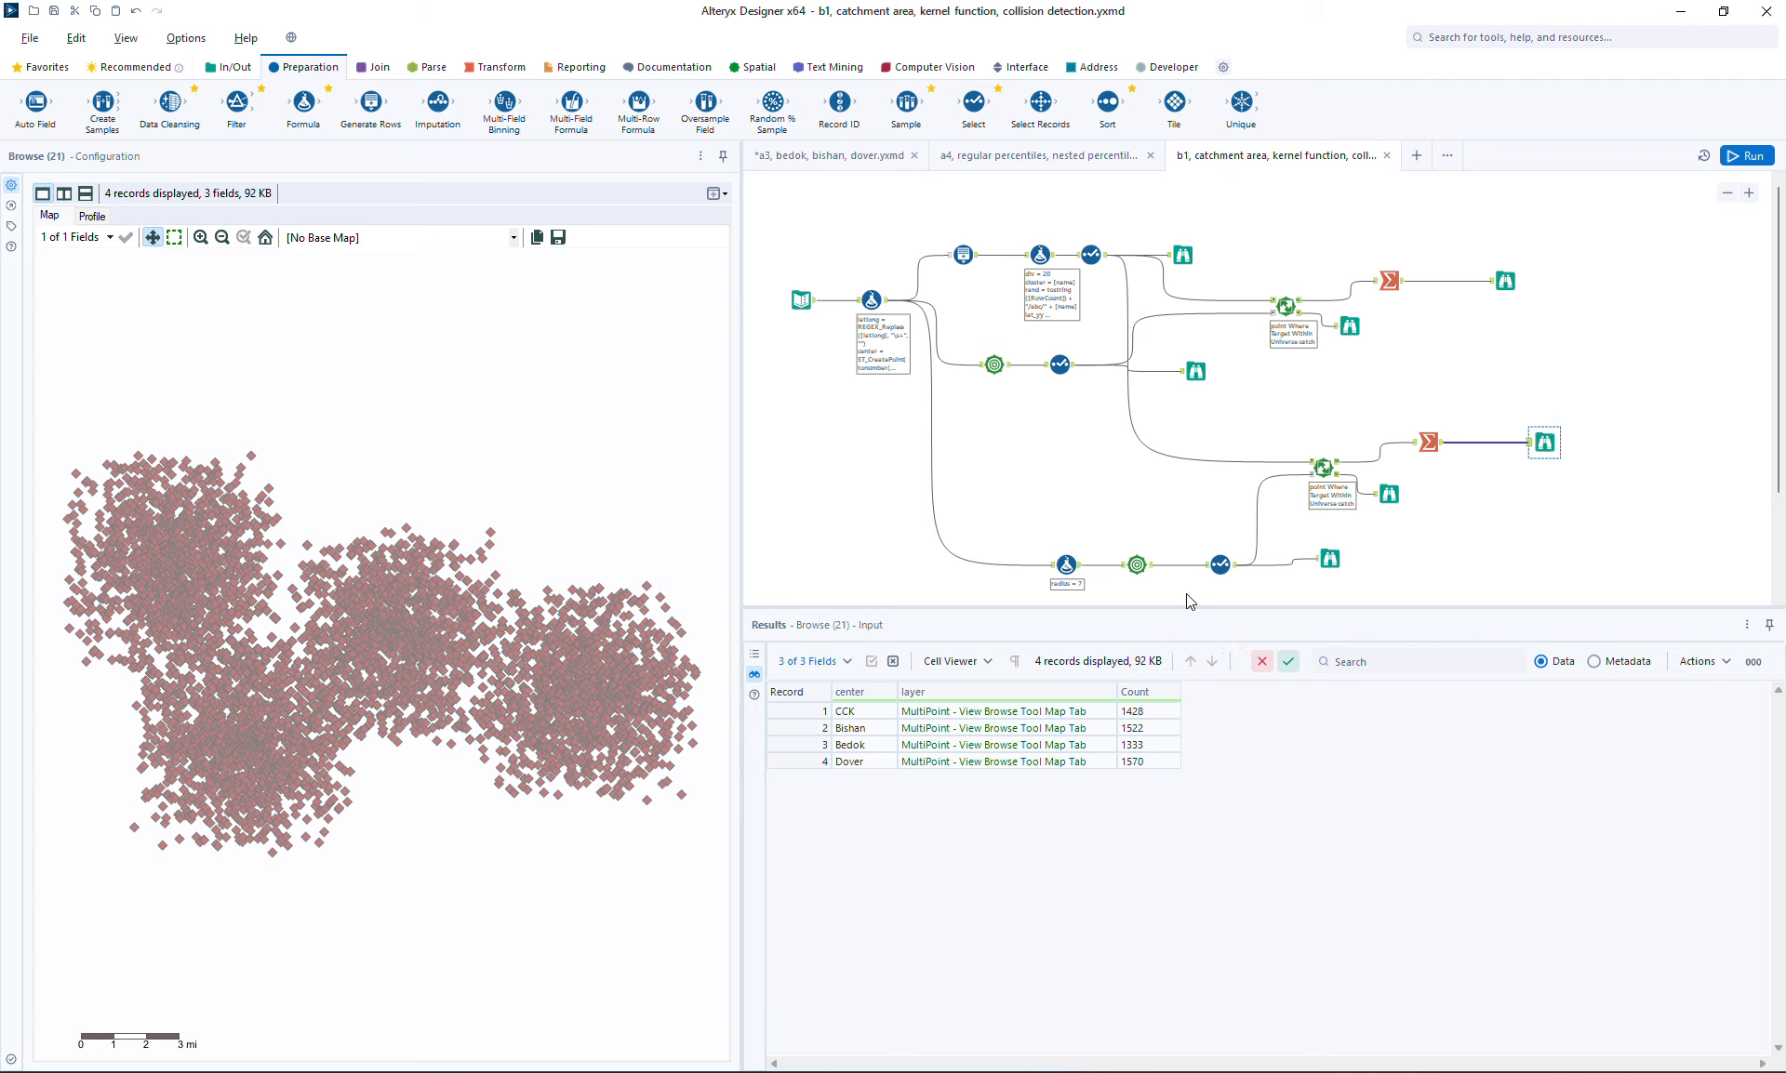
Compare the catchment browse outputs and the two summary outputs of the original and copied branches
click(1203, 373)
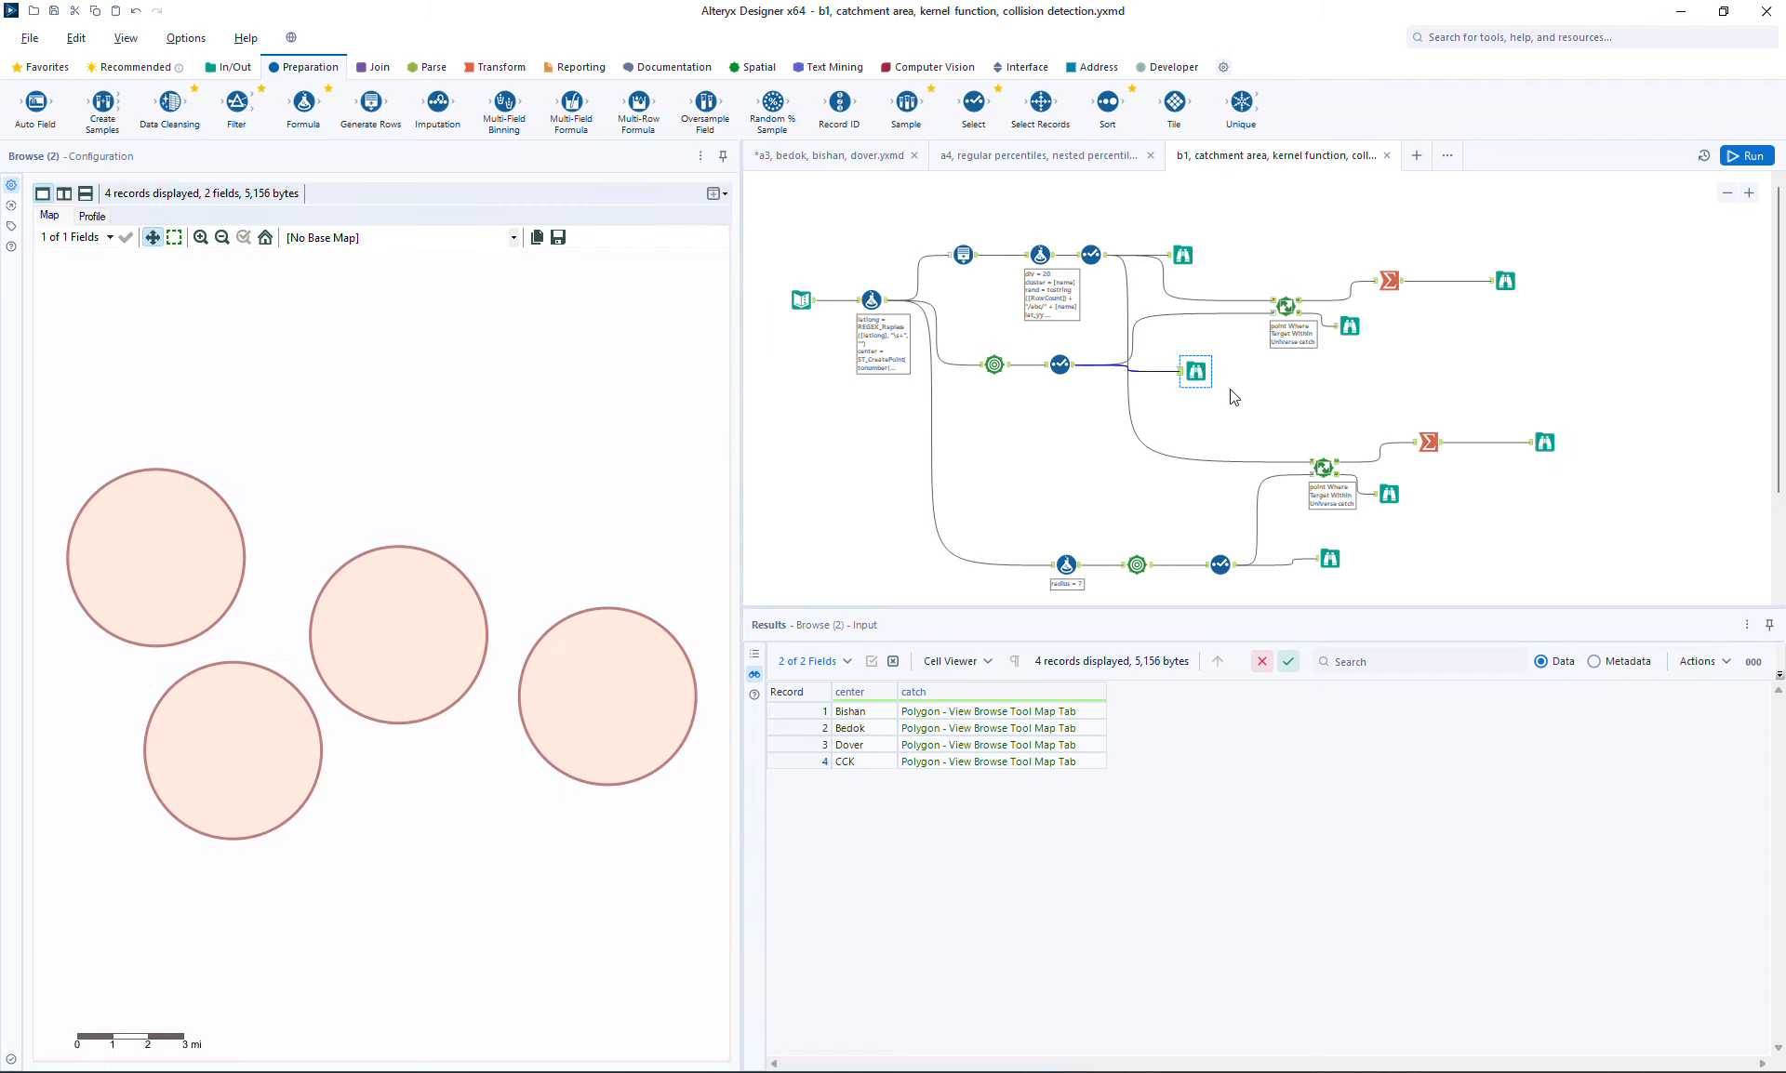
click(1332, 562)
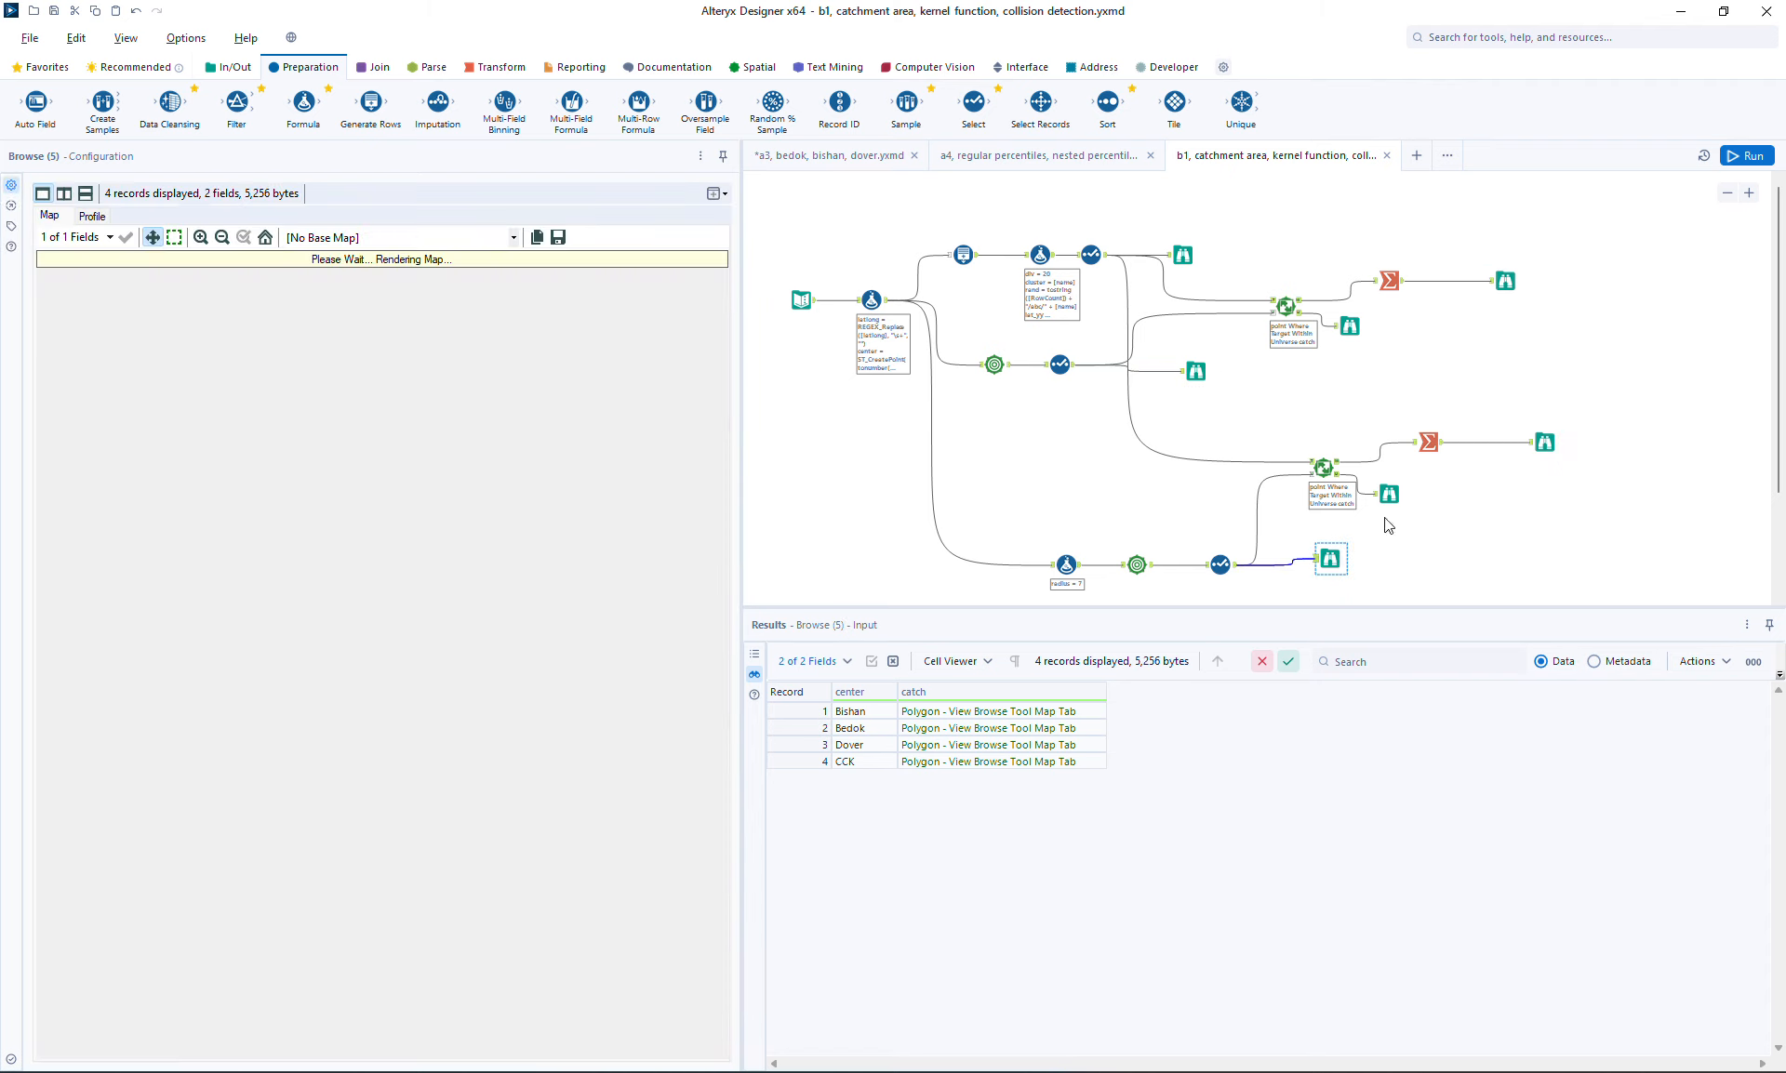
click(1506, 286)
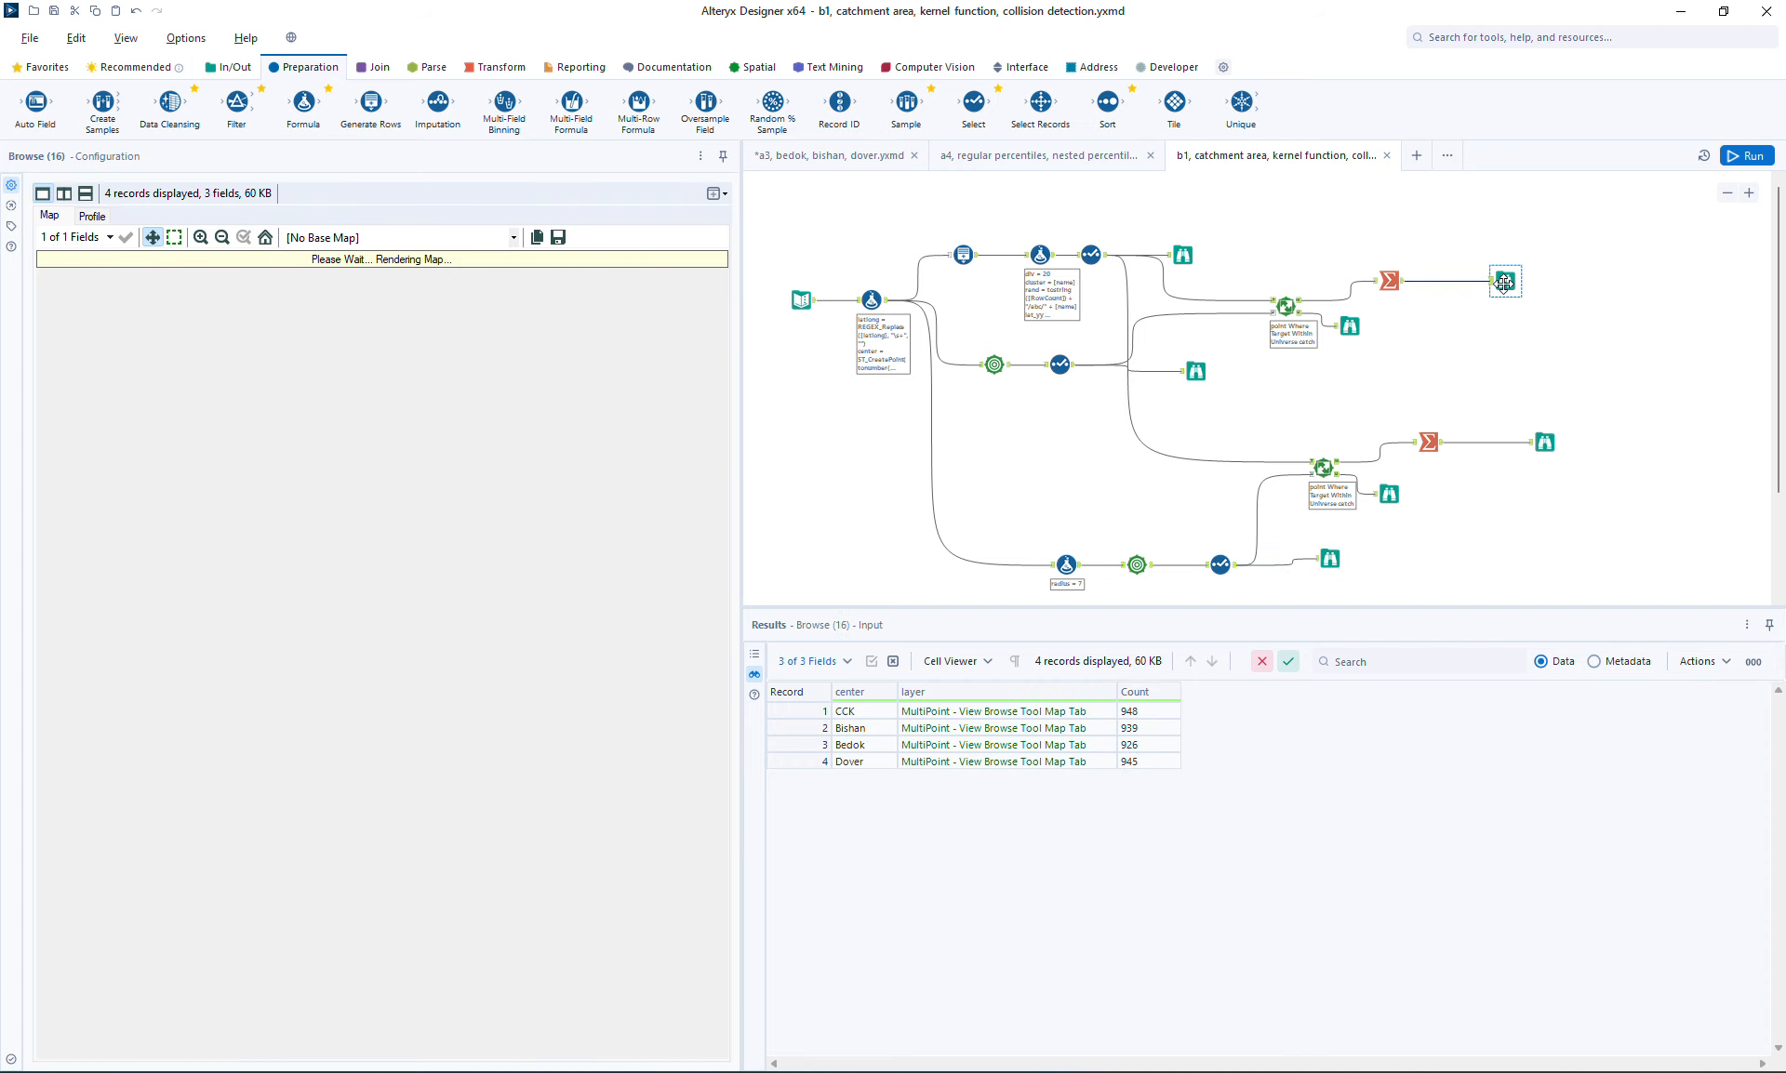
click(1558, 445)
click(1547, 443)
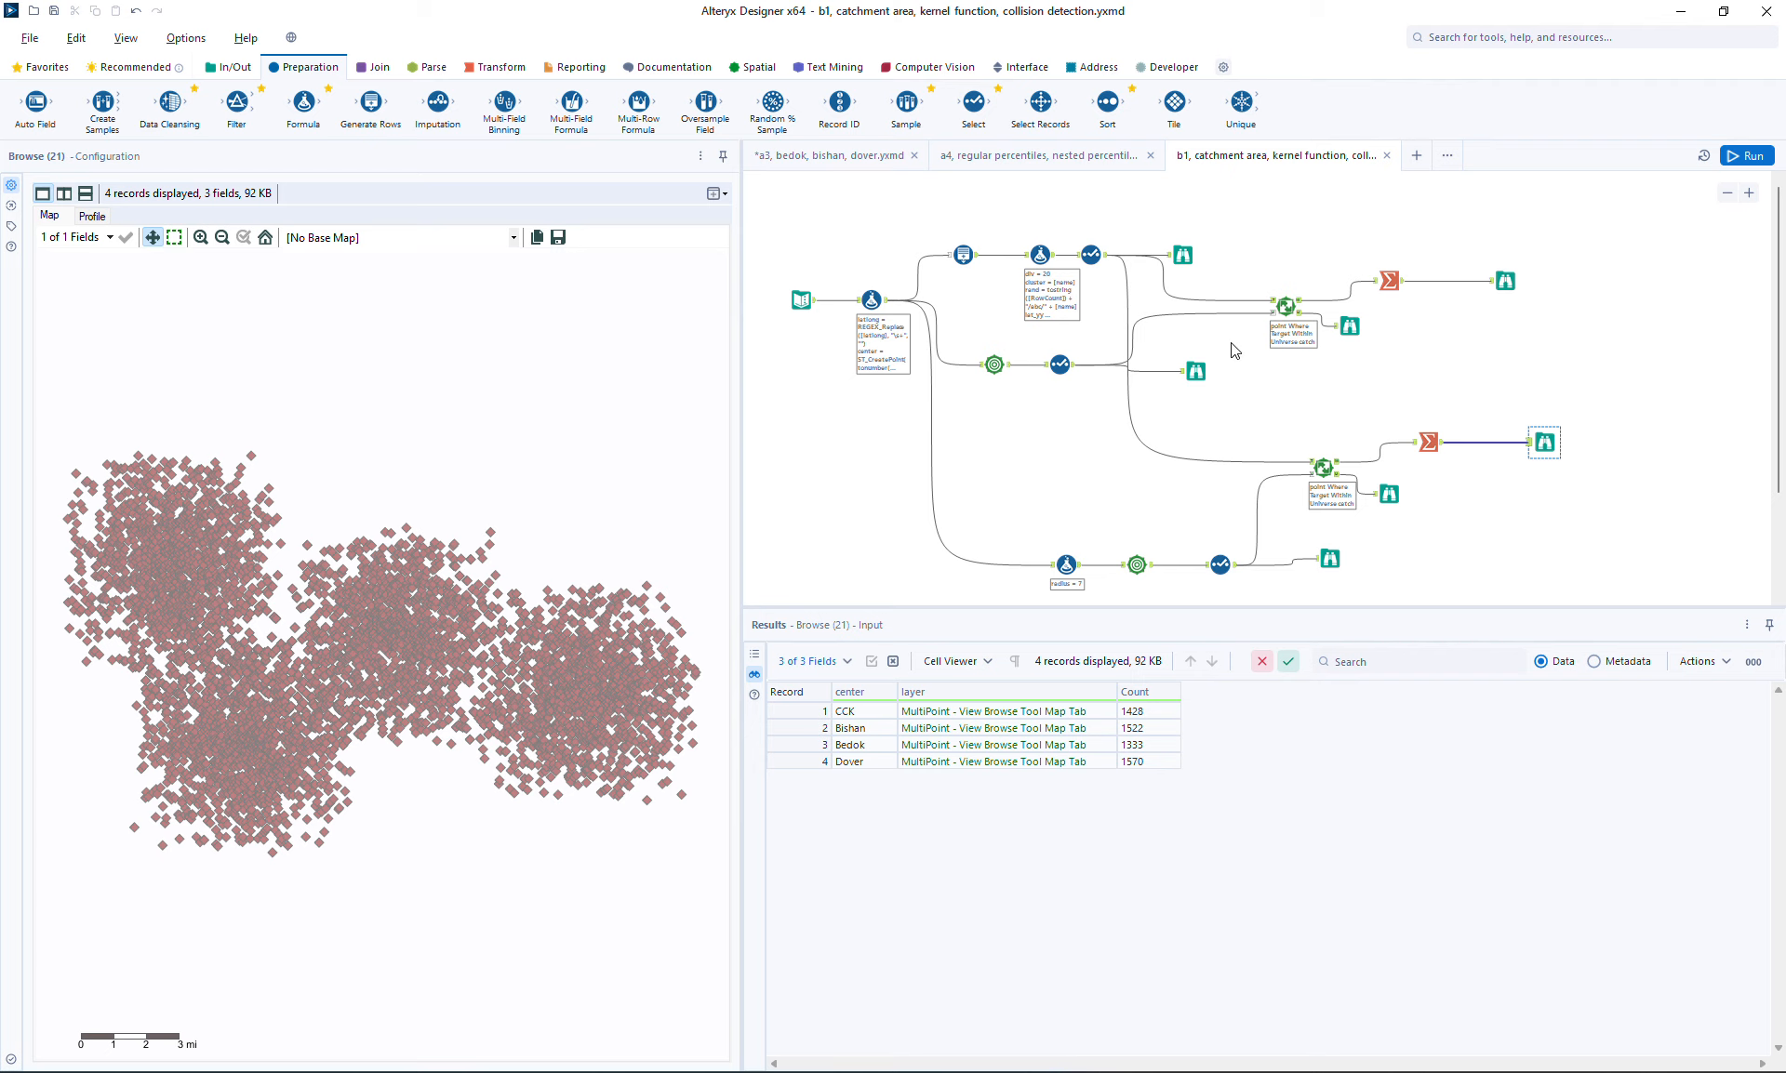
click(1197, 372)
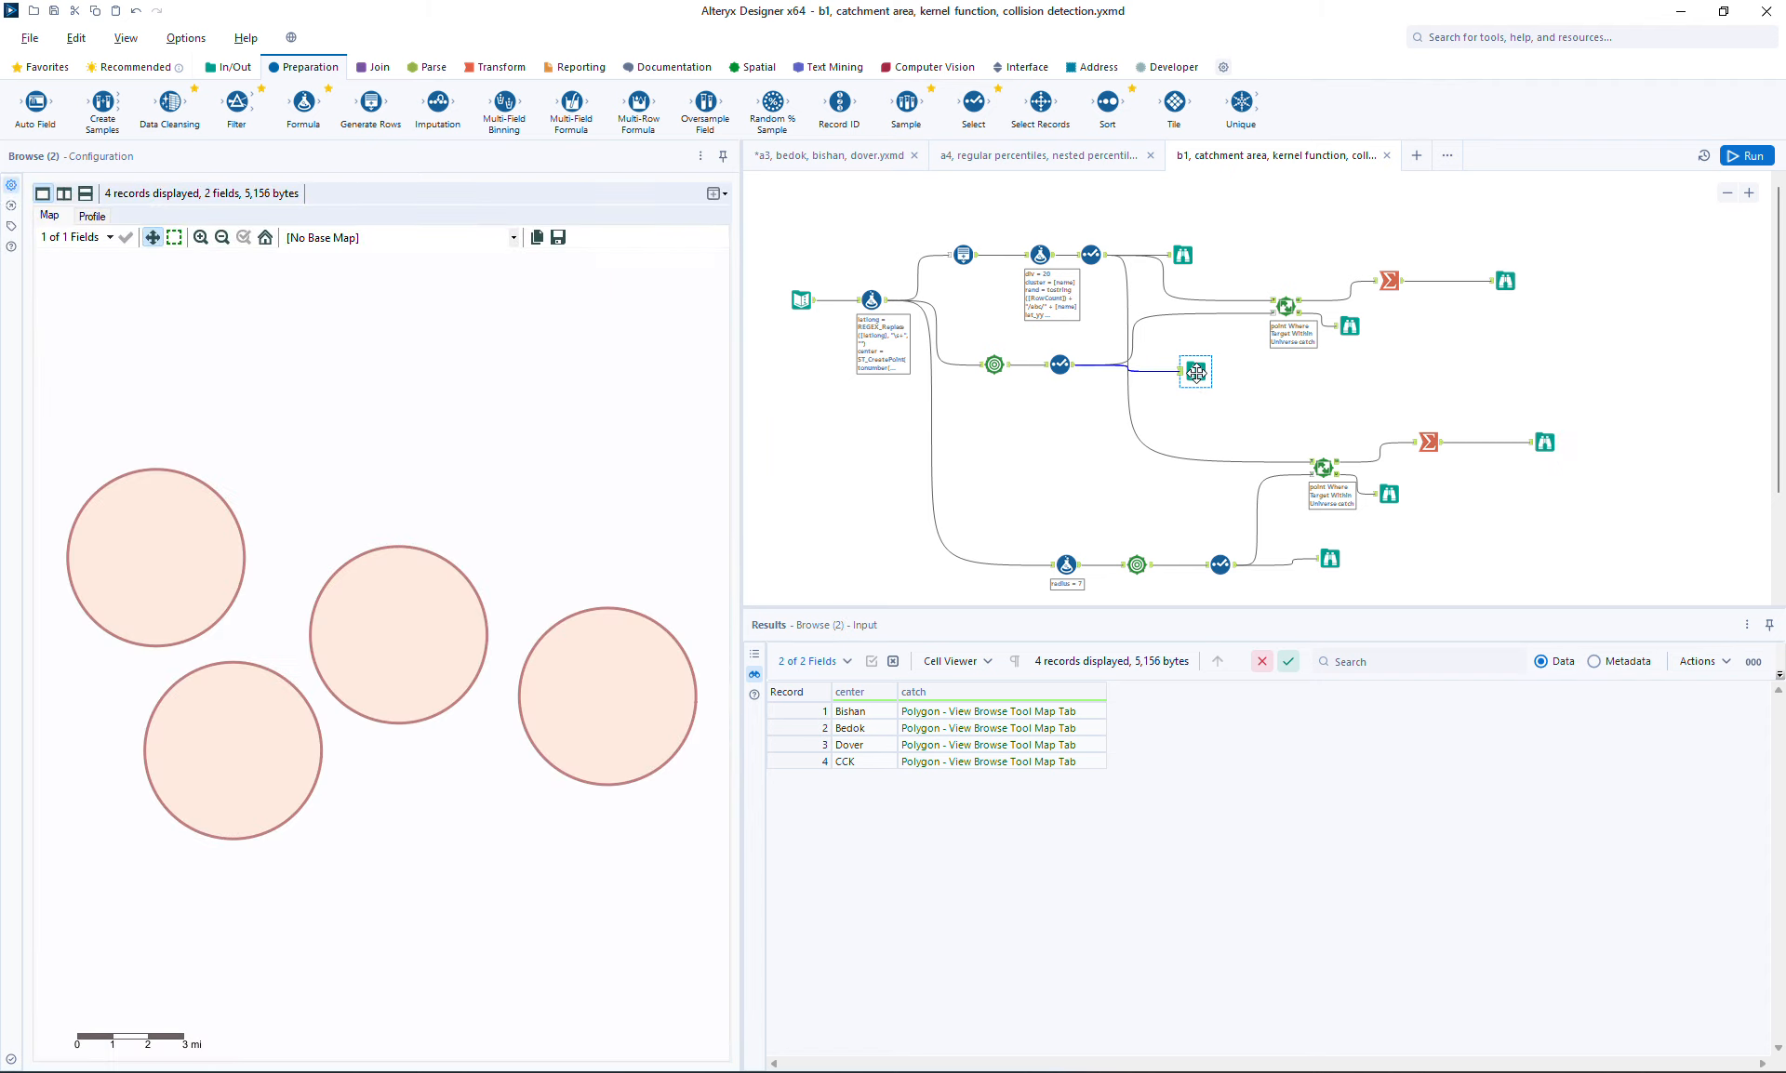
click(1332, 558)
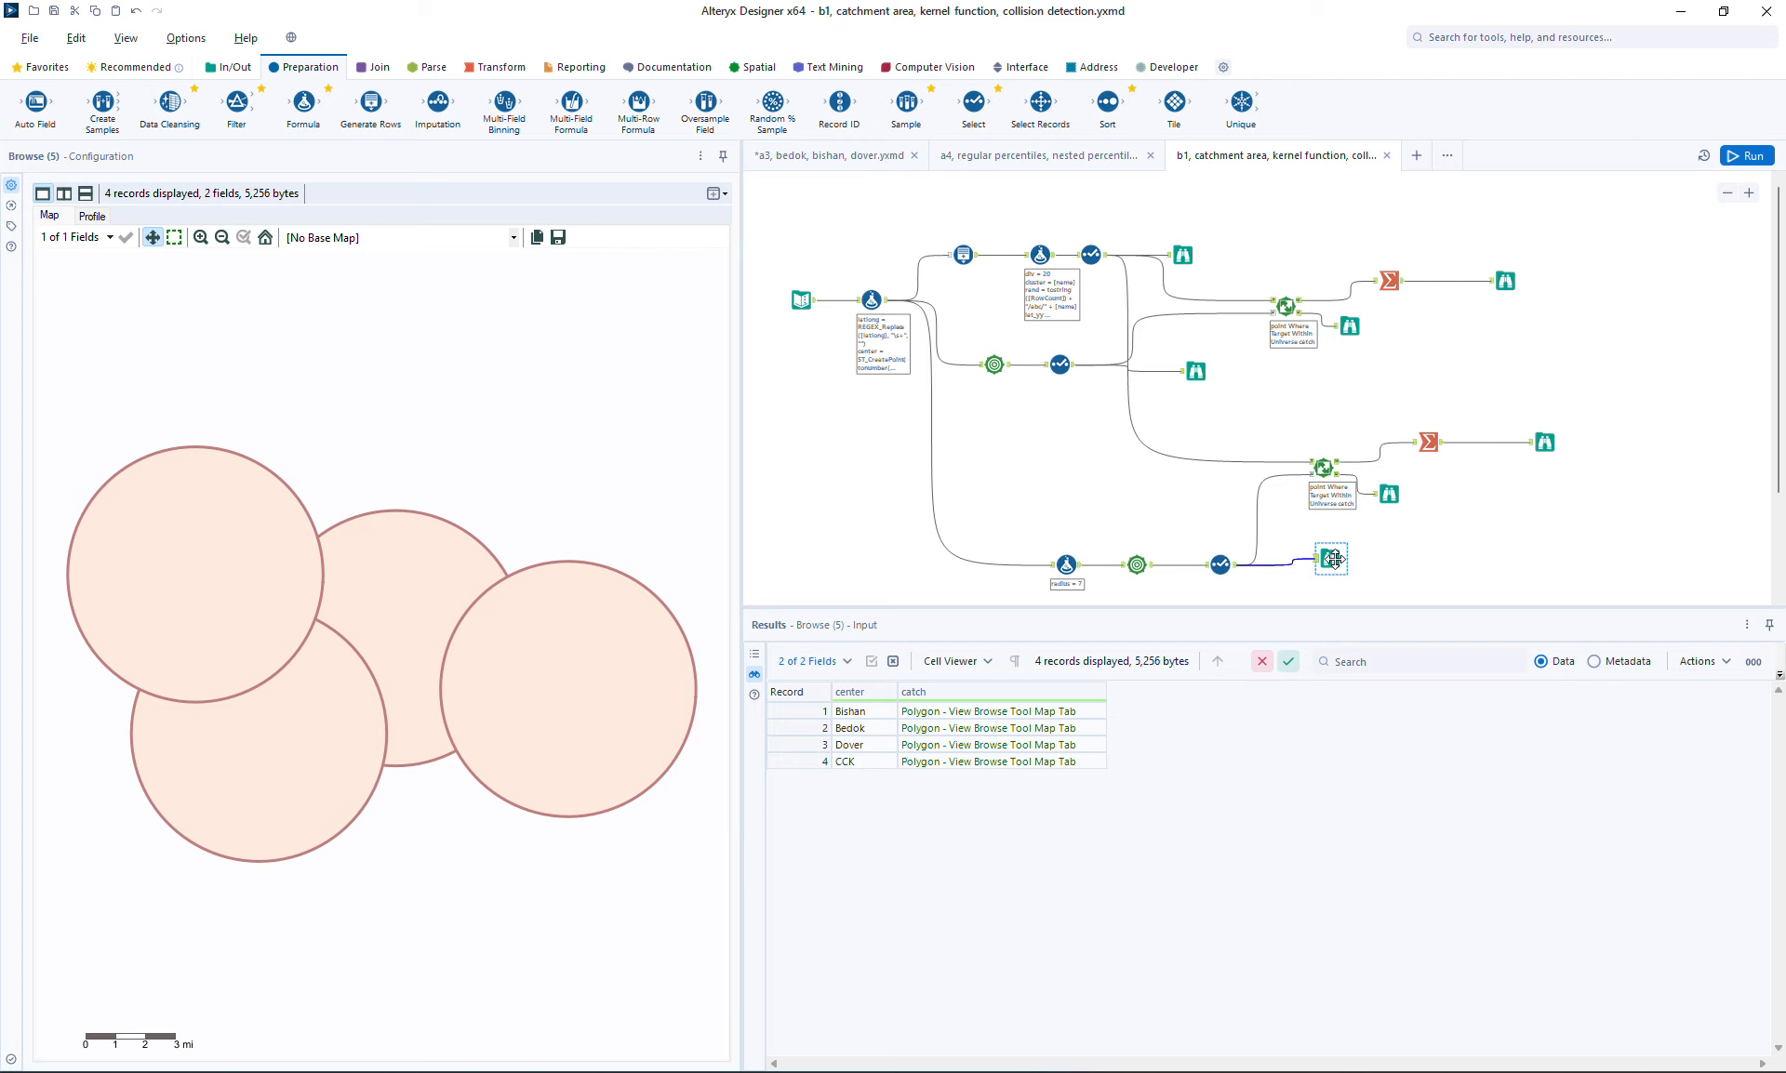
drag(1333, 558, 1330, 565)
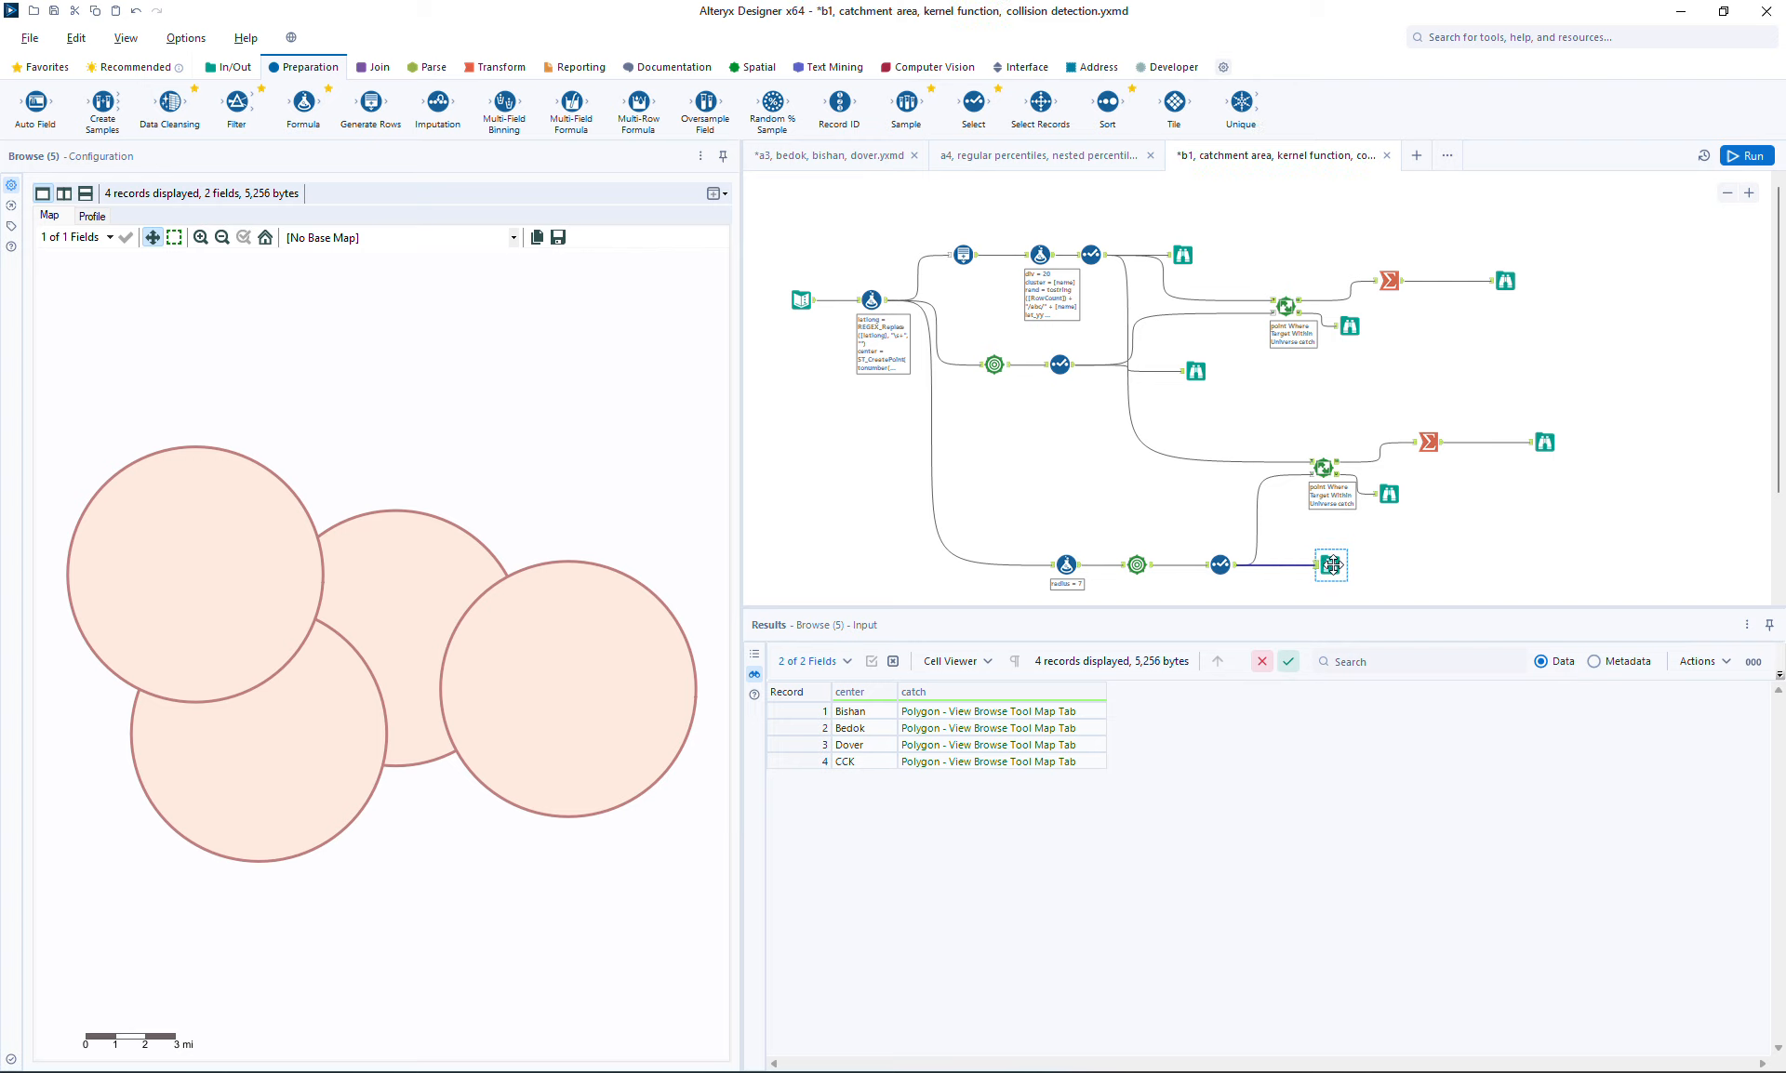
click(1540, 444)
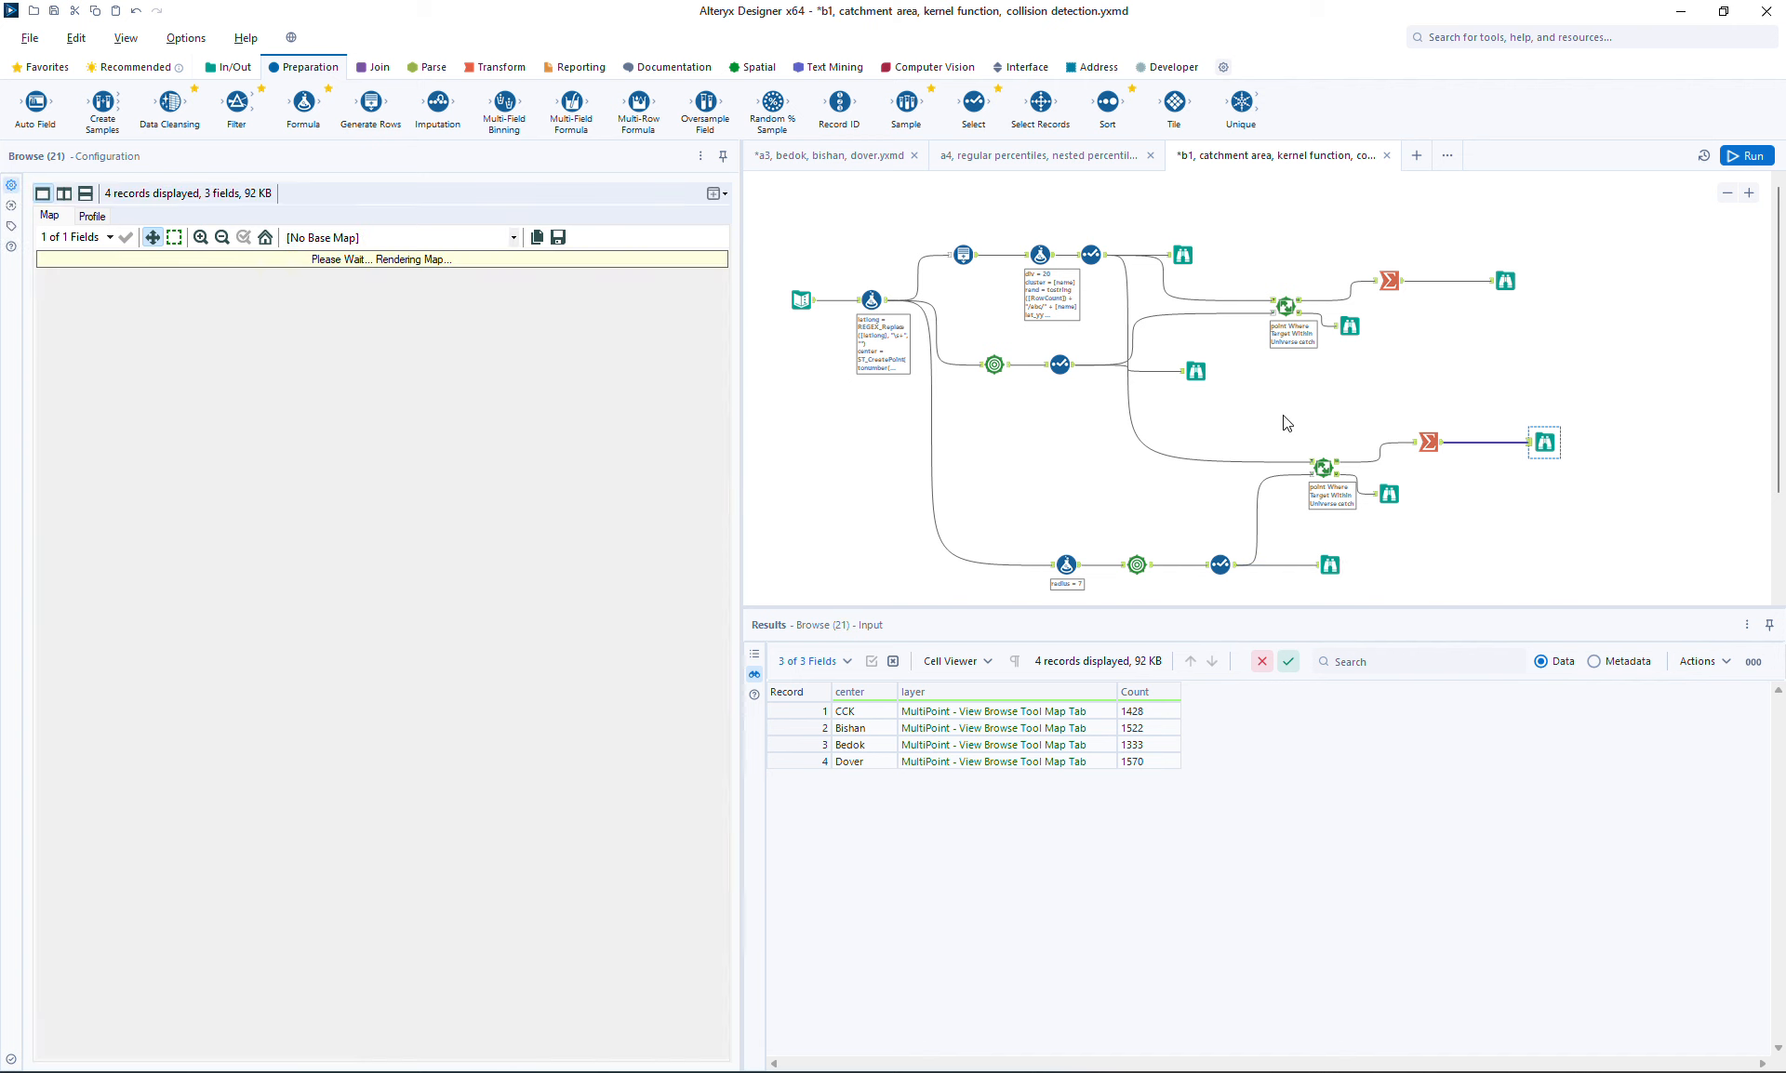